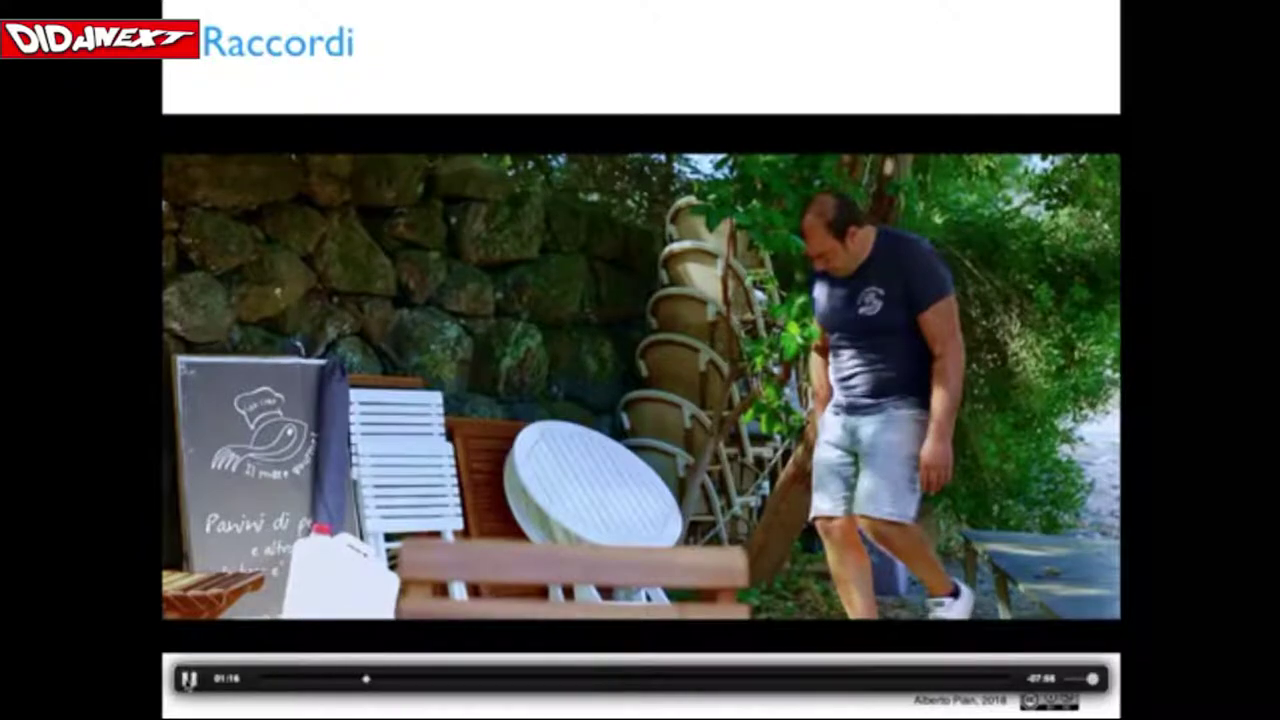
# Play and pause the Raccordi slide's video around its shot changes, skip ahead to about 02:35, and leave the slideshow.
pyautogui.press('space')
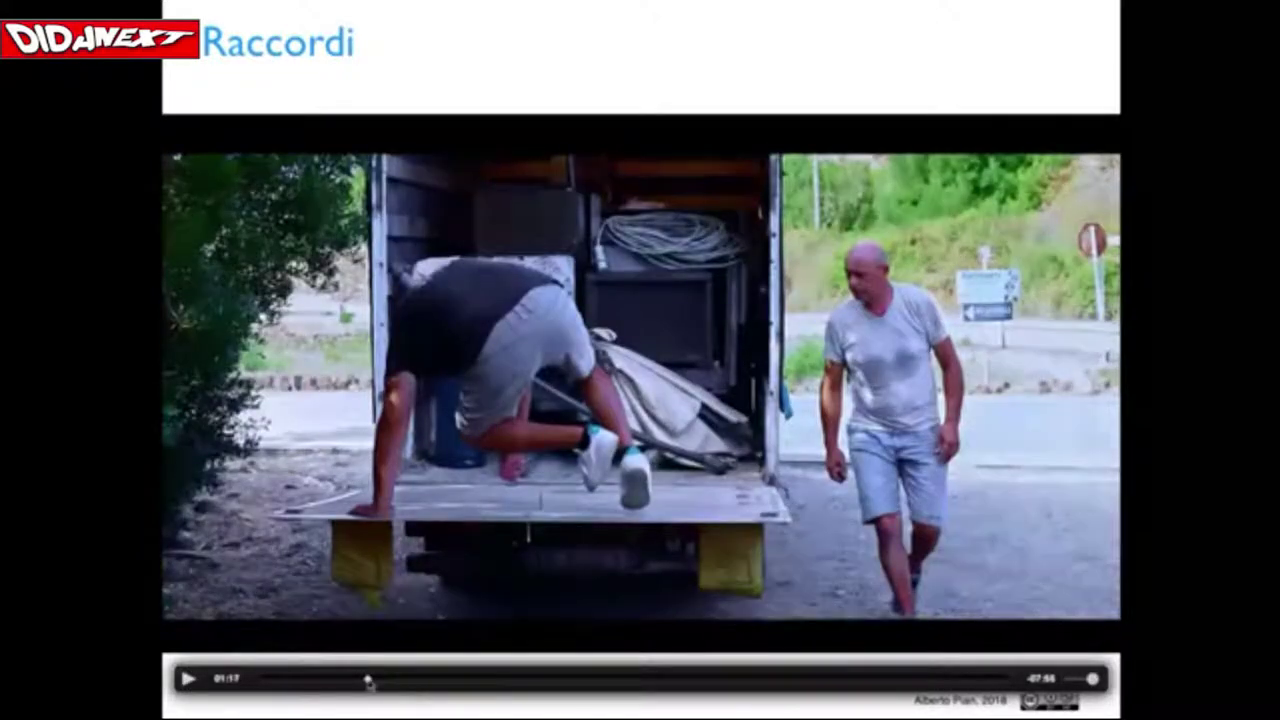
pyautogui.click(367, 680)
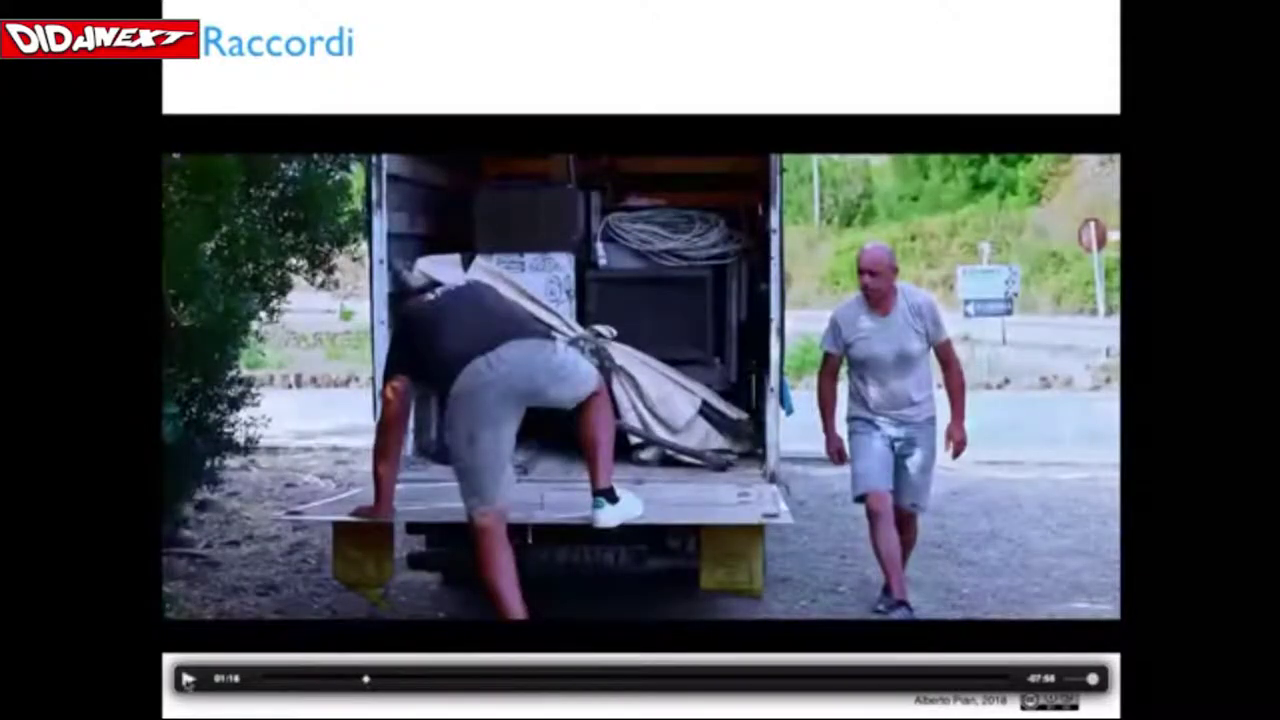
pyautogui.click(186, 680)
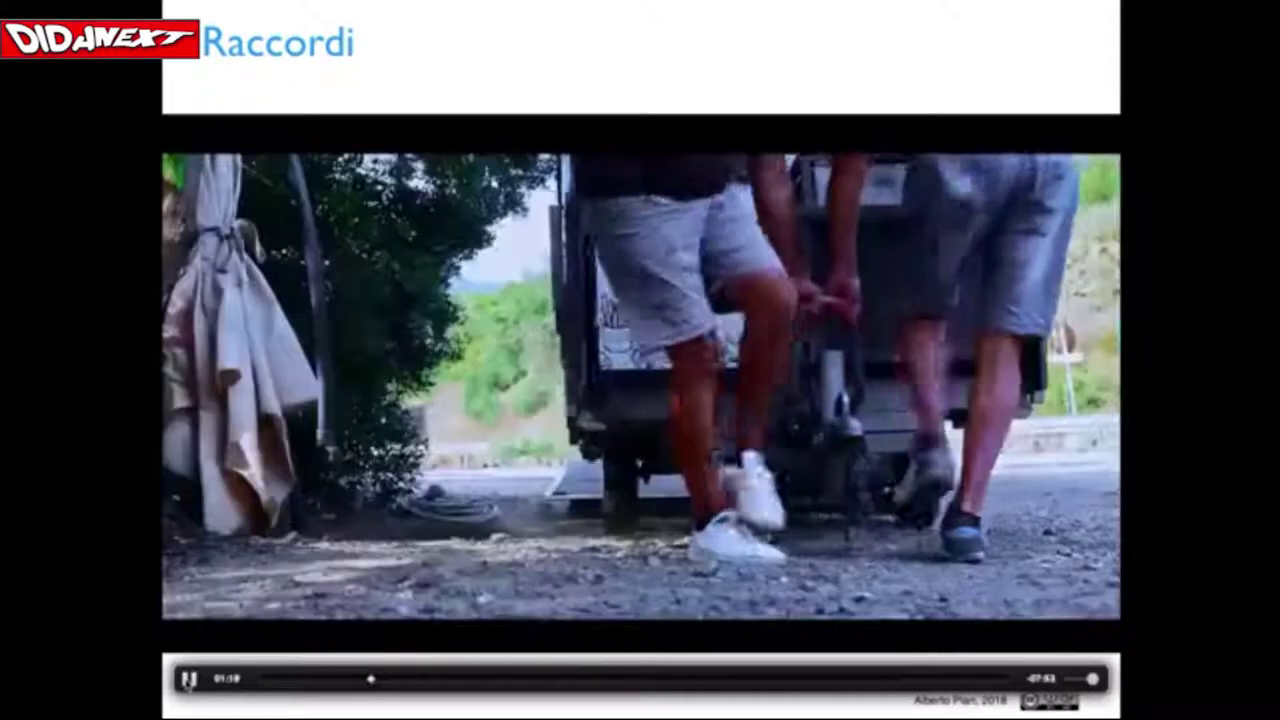
pyautogui.click(186, 680)
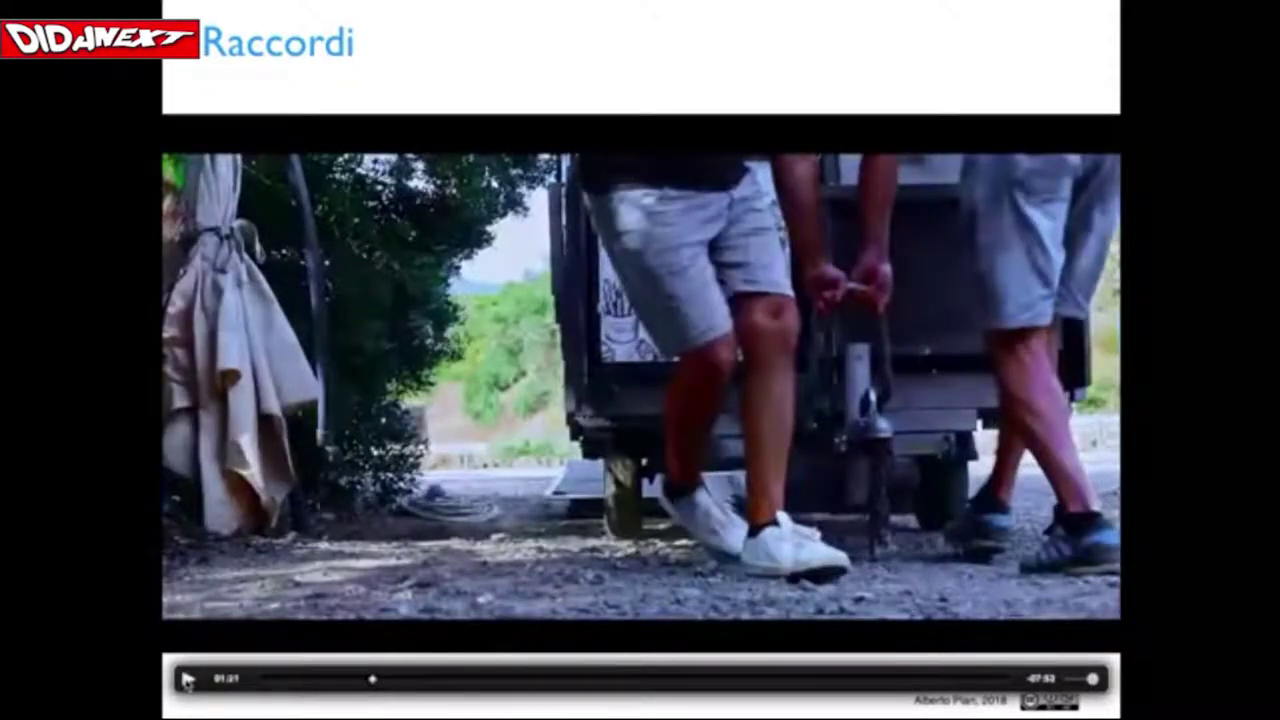
pyautogui.click(186, 680)
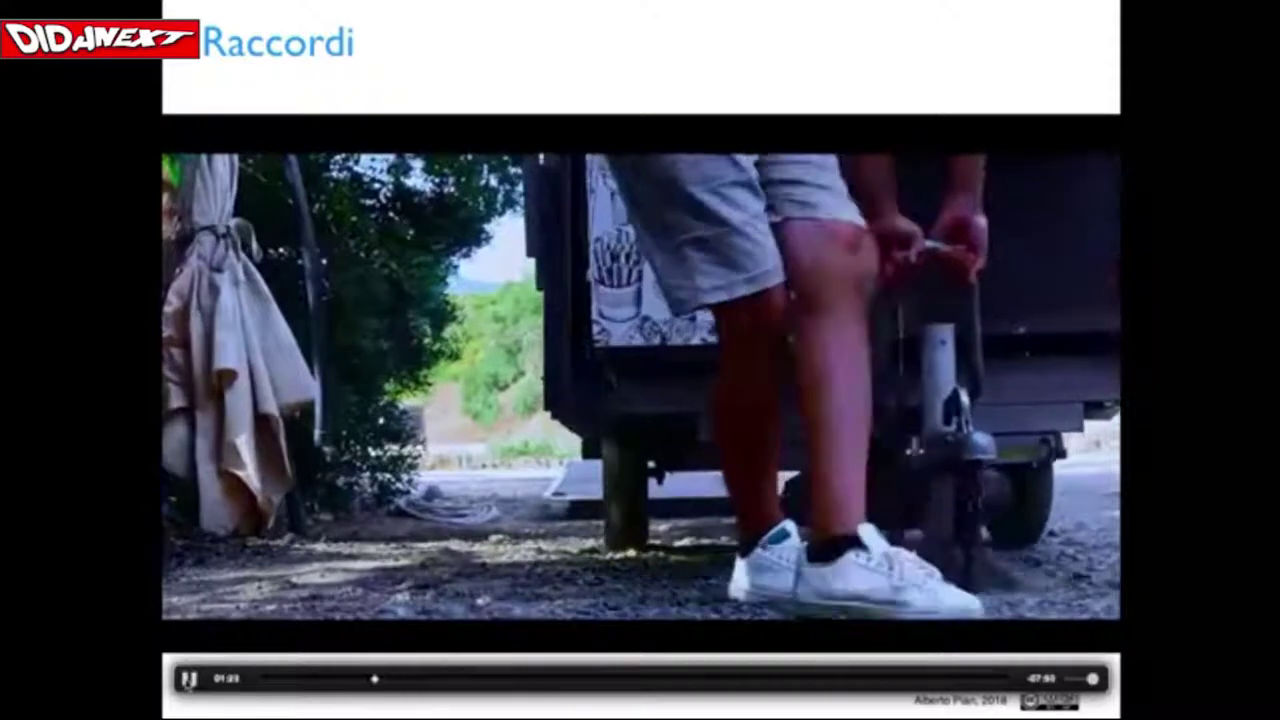
pyautogui.click(186, 680)
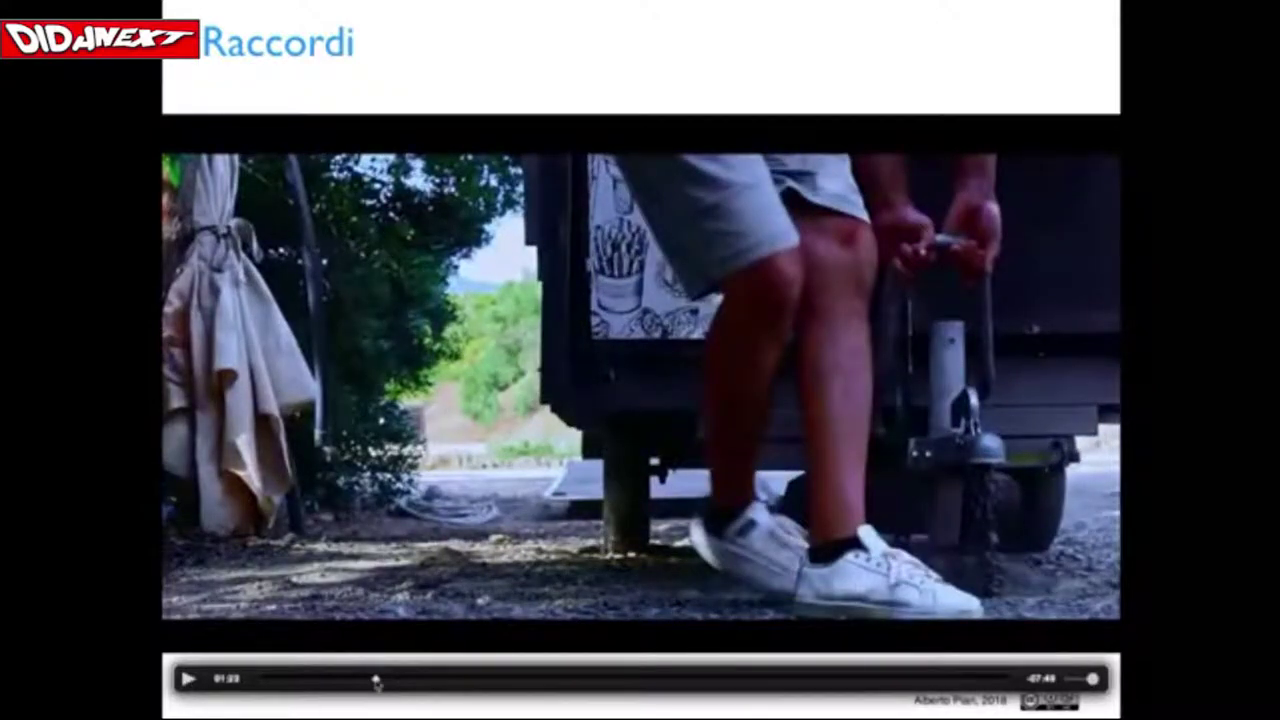
pyautogui.moveTo(376, 682); pyautogui.dragTo(472, 680)
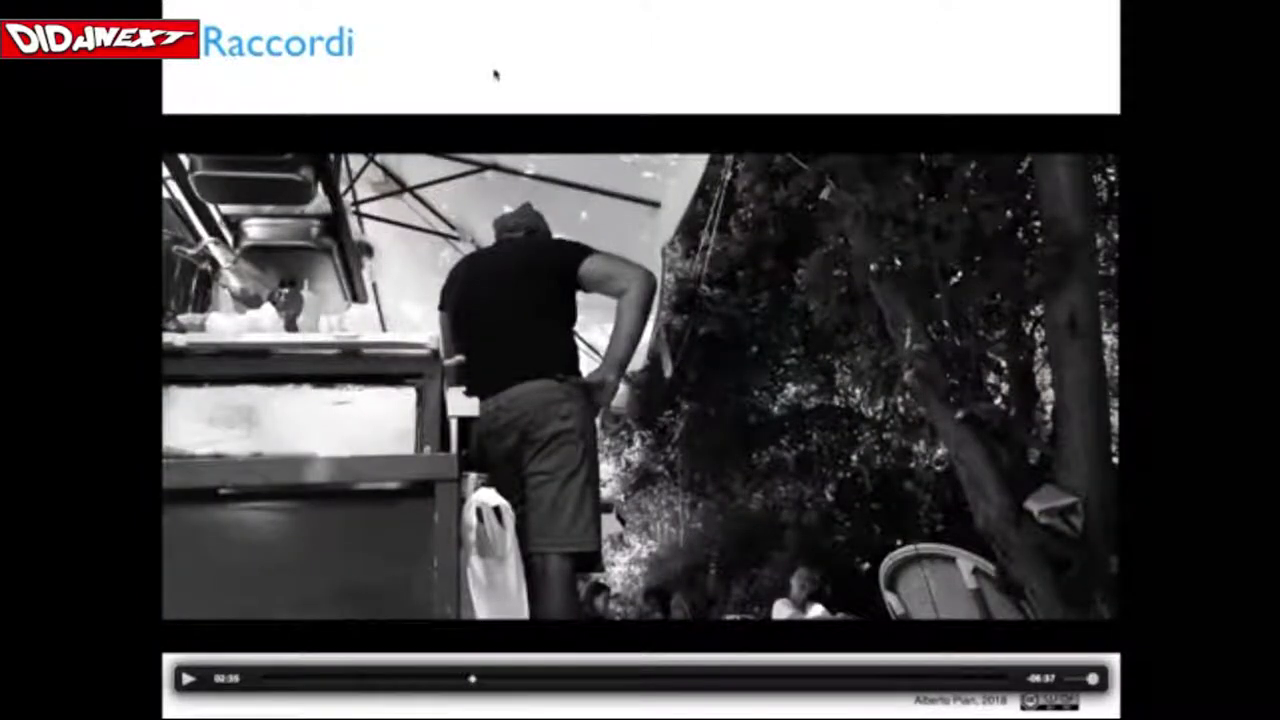
pyautogui.press('Escape')
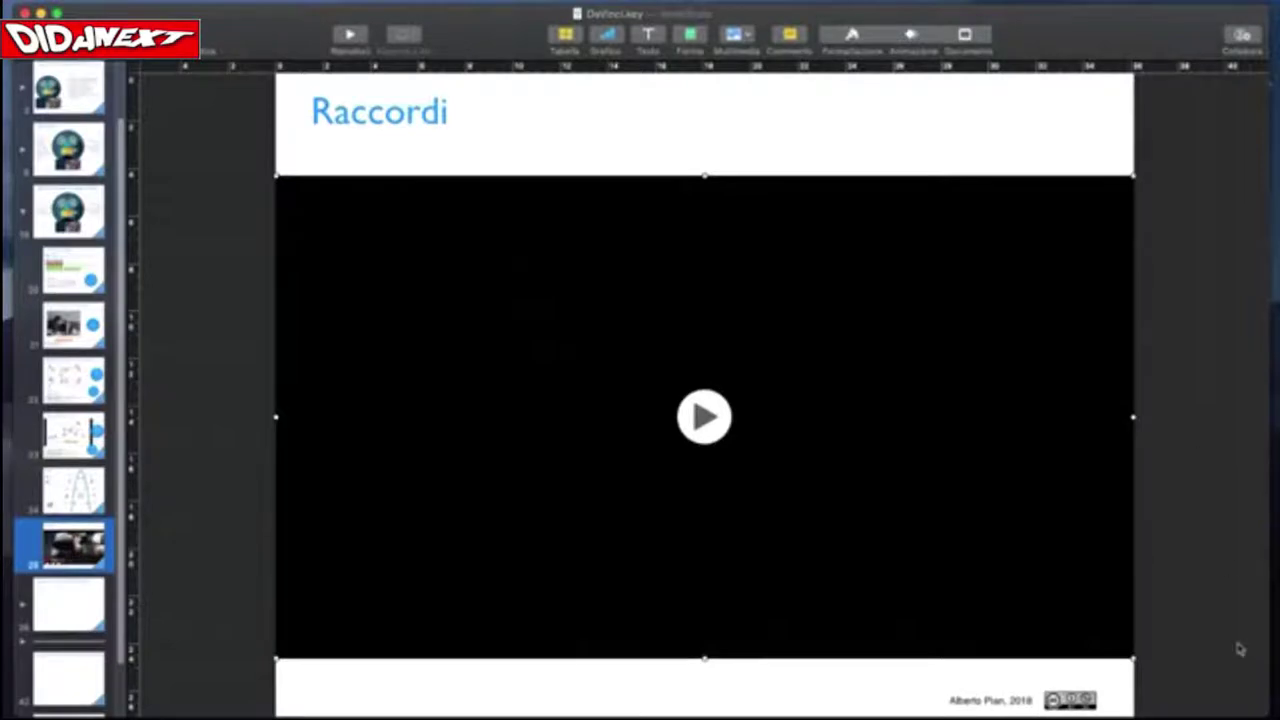
# Shrink and reposition the presentation window, hide it, and switch to Finder.
pyautogui.moveTo(1265, 708); pyautogui.dragTo(1175, 625)
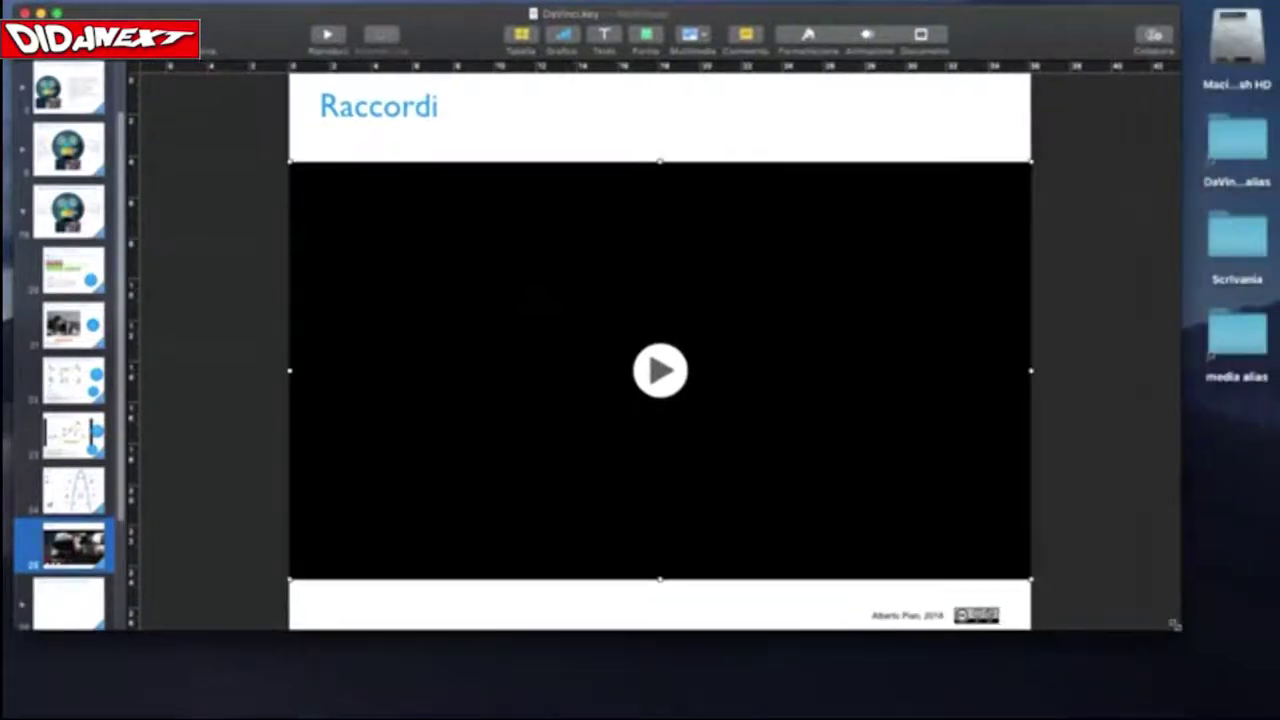
pyautogui.moveTo(265, 23); pyautogui.dragTo(285, 43)
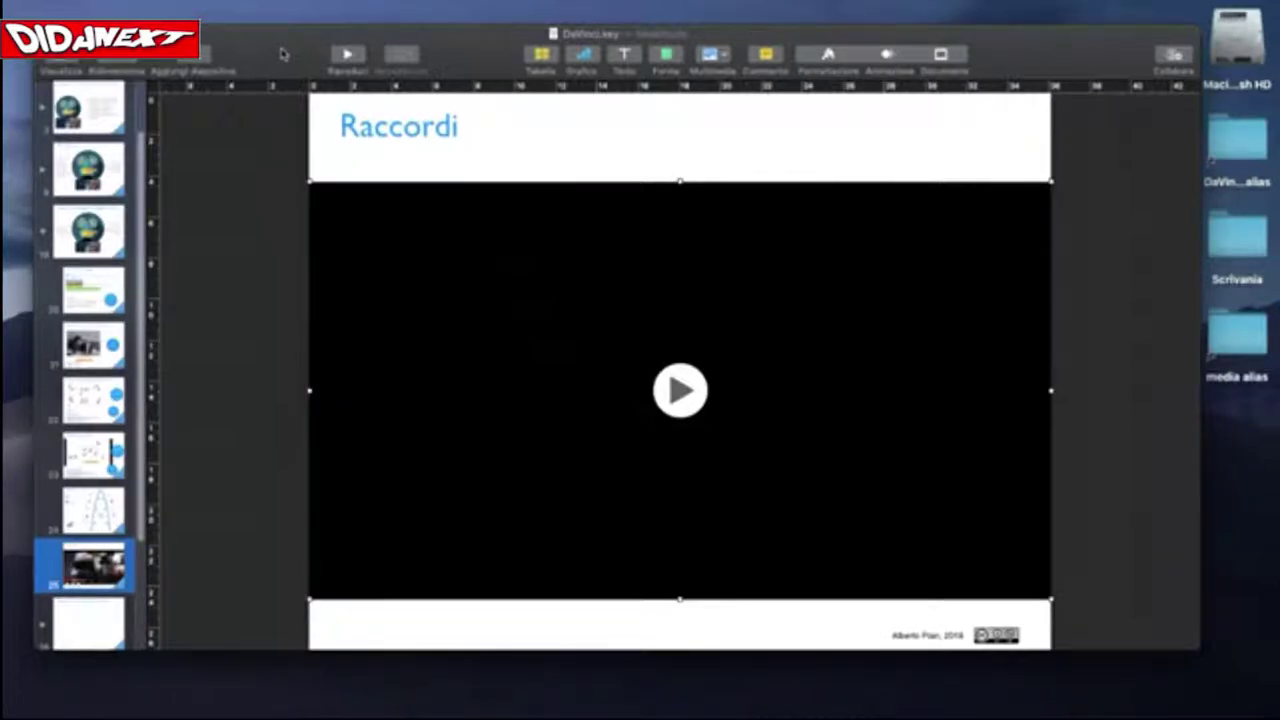
pyautogui.press('super+h')
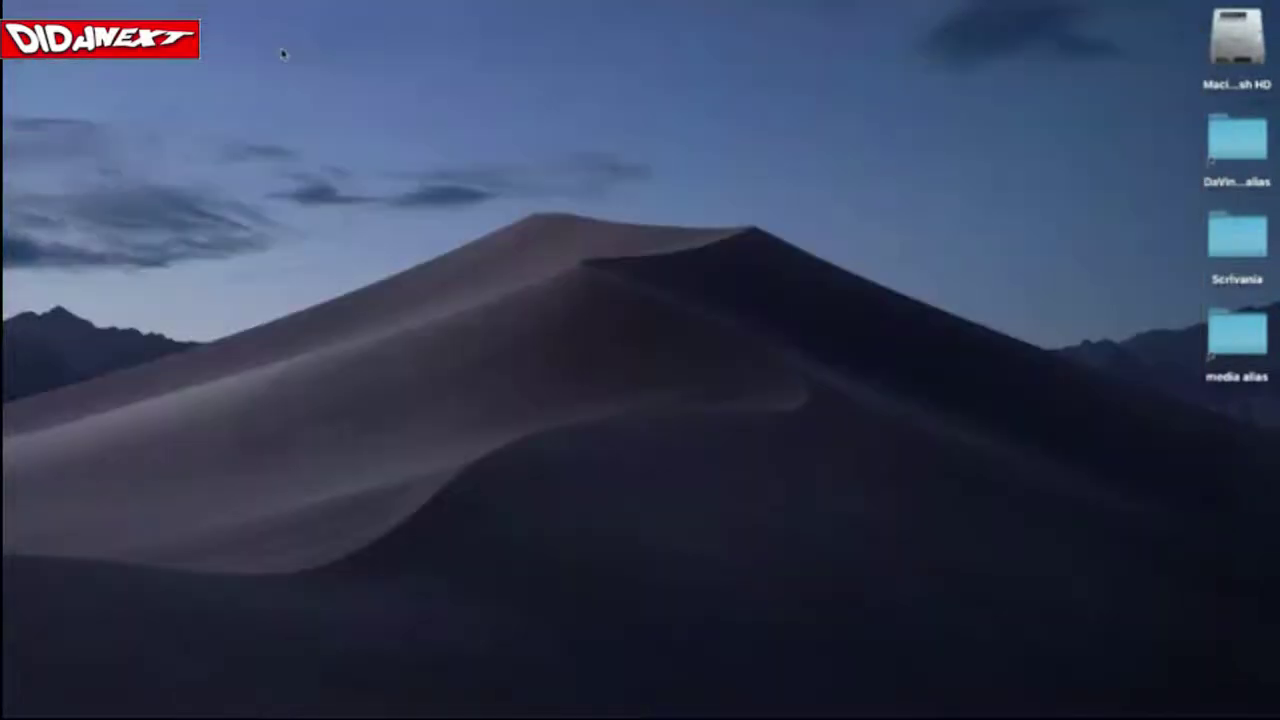
pyautogui.press('super+Tab')
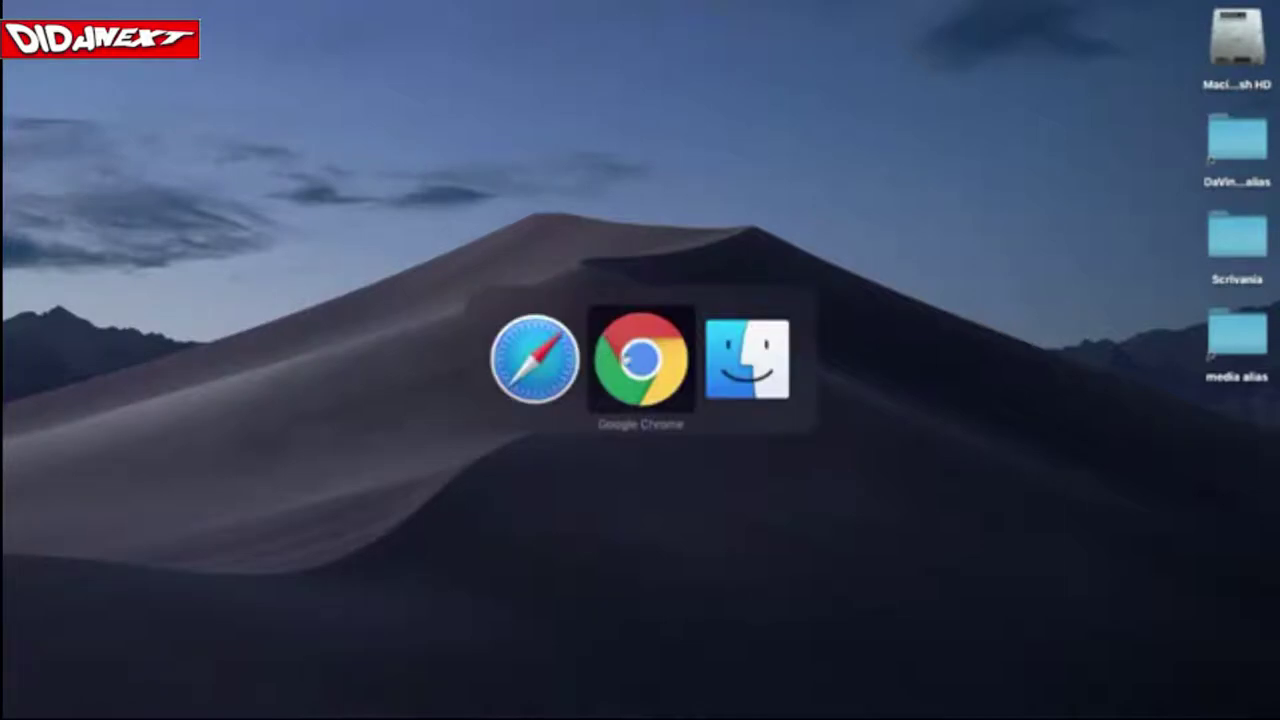
pyautogui.click(763, 363)
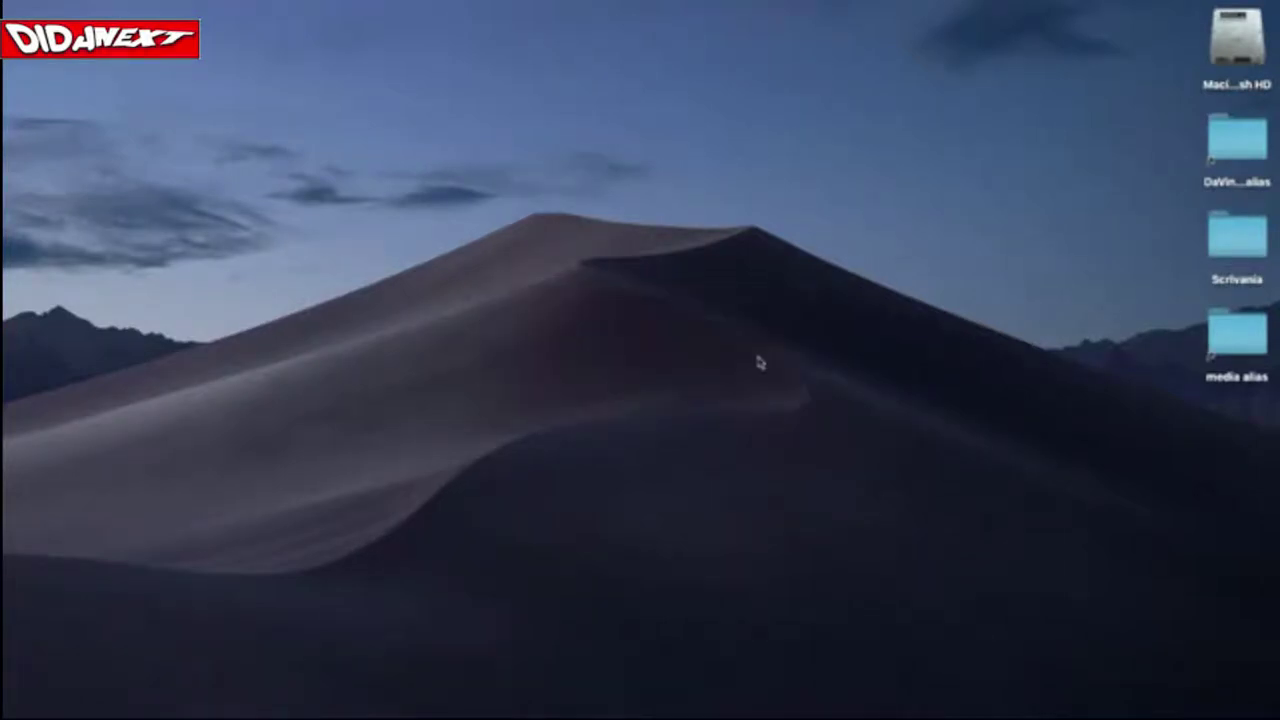
# Launch DaVinci Resolve and open the "Progetto esercizio" project from the local database.
pyautogui.moveTo(531, 680)
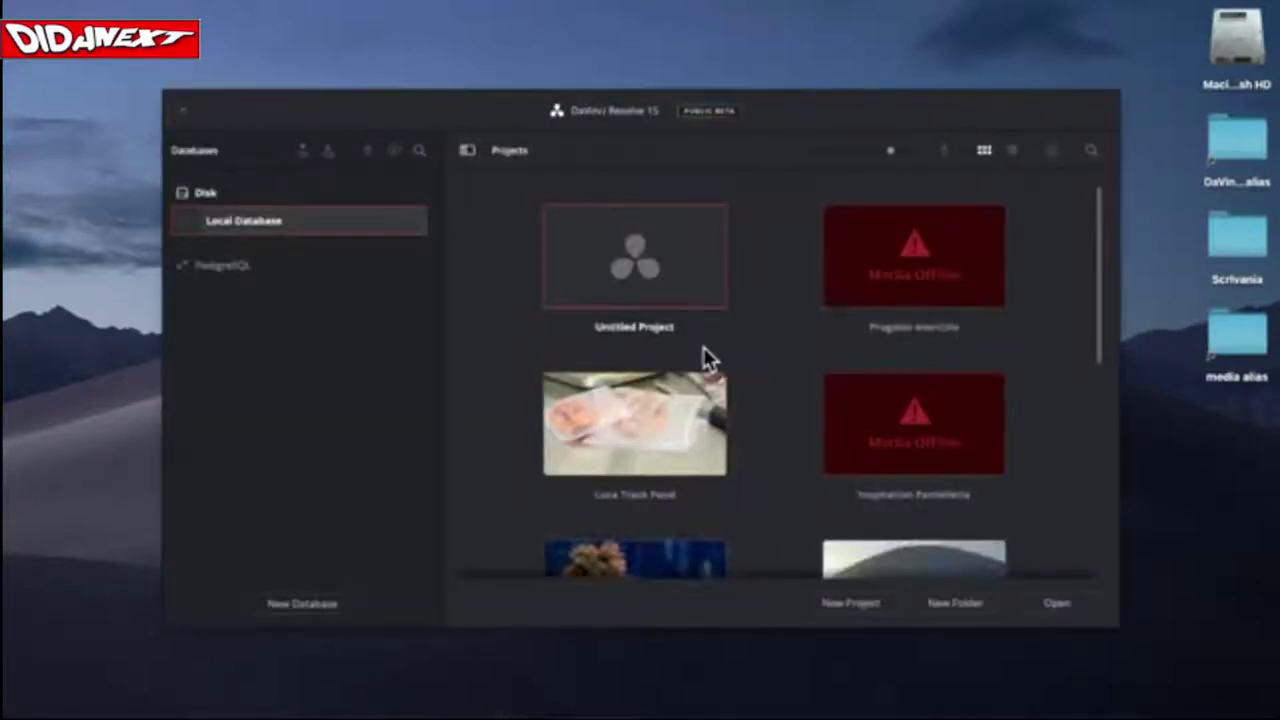
pyautogui.moveTo(809, 114); pyautogui.dragTo(686, 51)
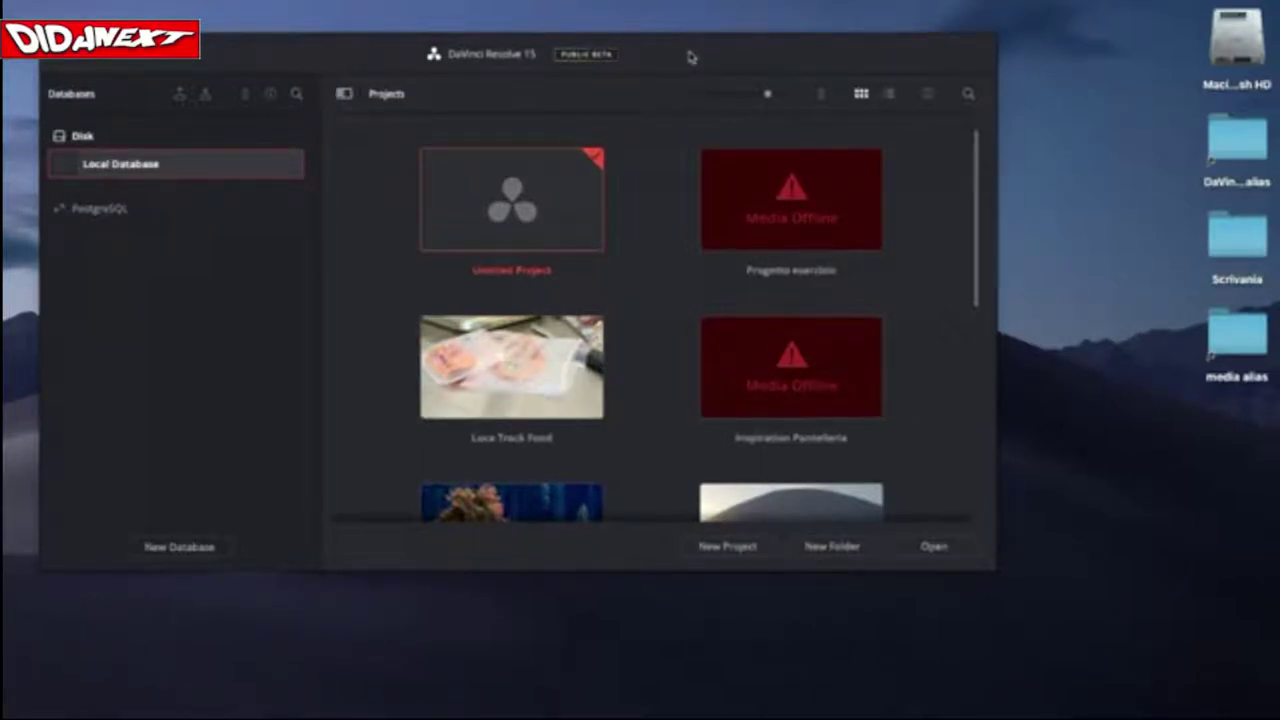
pyautogui.moveTo(688, 57); pyautogui.dragTo(694, 56)
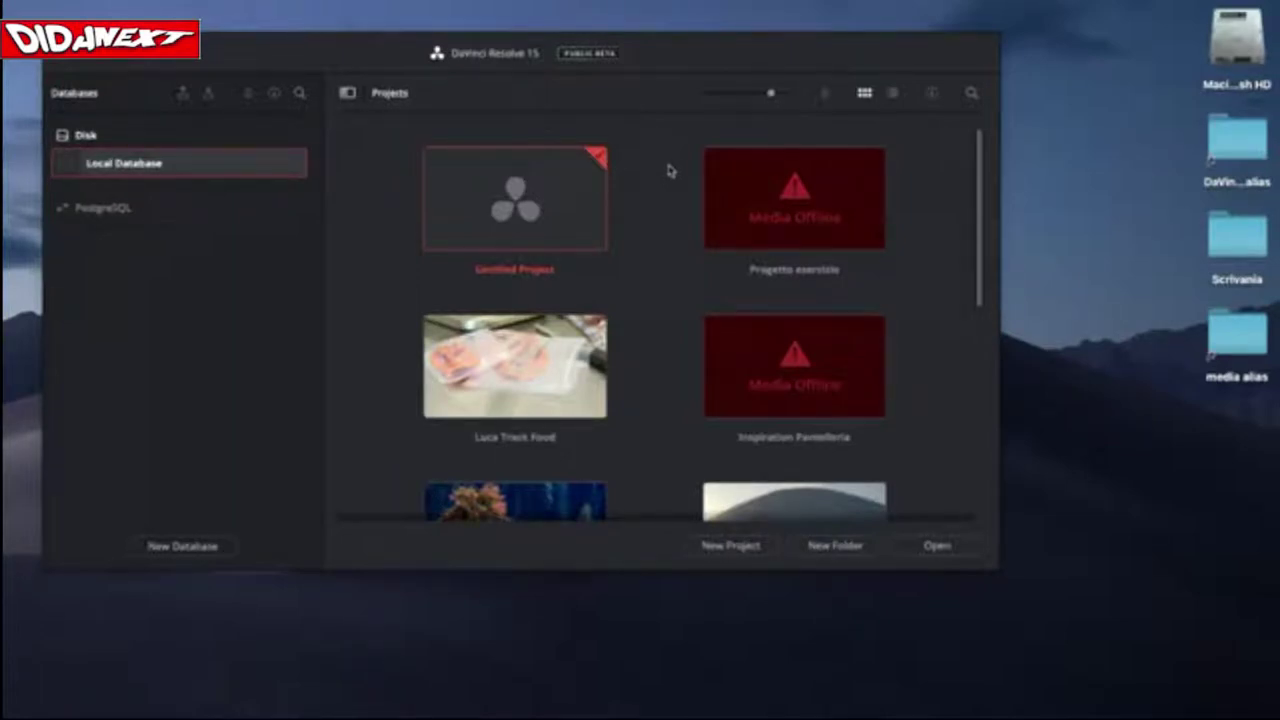
pyautogui.click(729, 275)
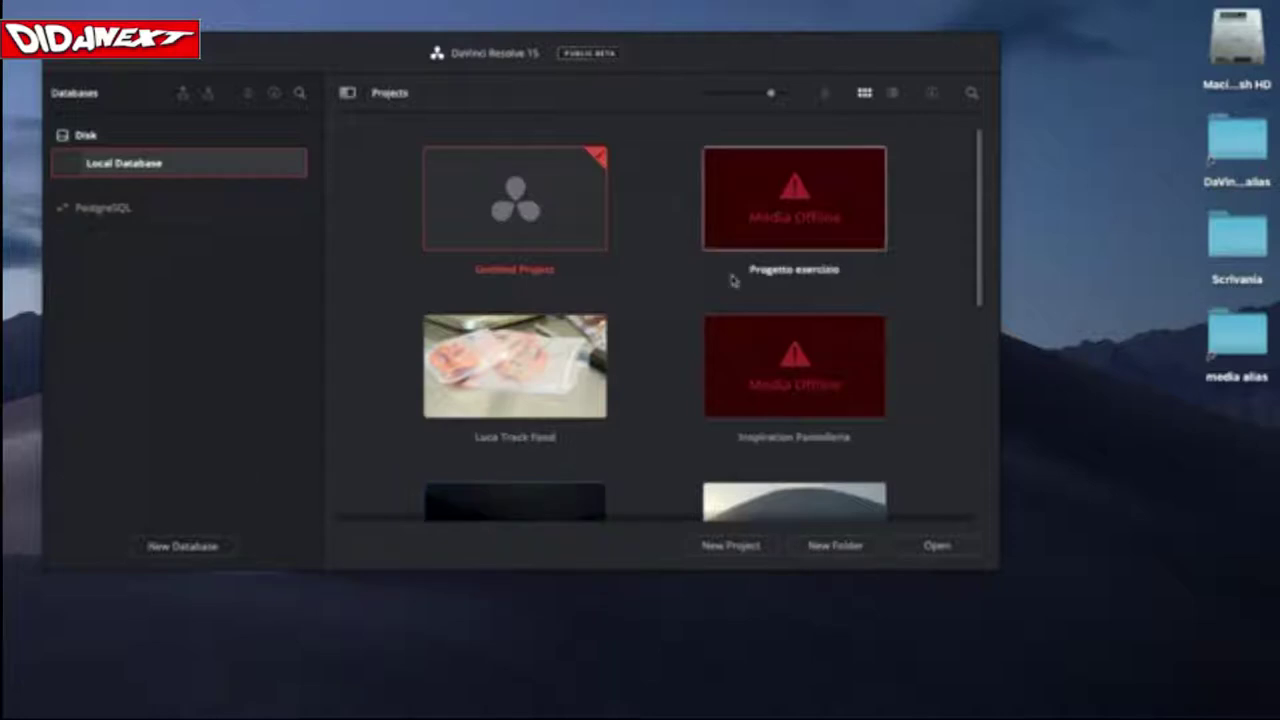
pyautogui.doubleClick(798, 213)
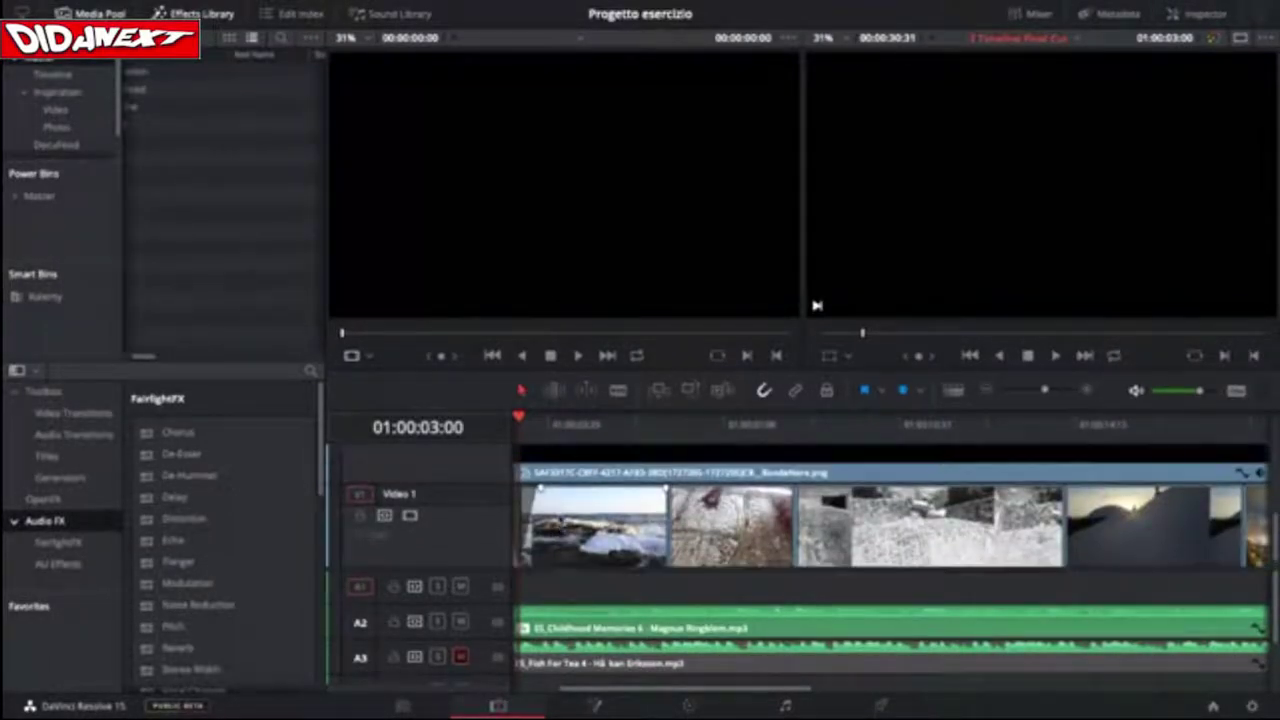
# Play the timeline from 01:00:00:00 up to the closing titles to review the whole edit.
pyautogui.click(518, 422)
pyautogui.moveTo(518, 422); pyautogui.dragTo(495, 428)
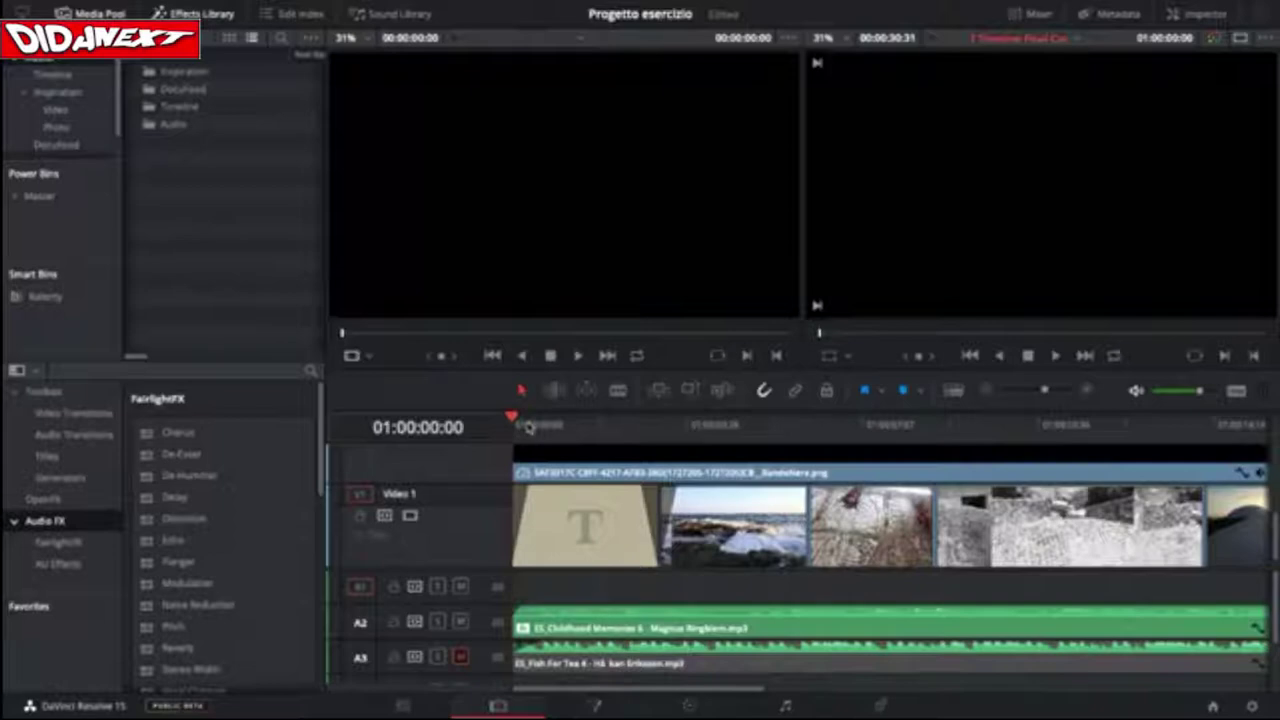
pyautogui.press('space')
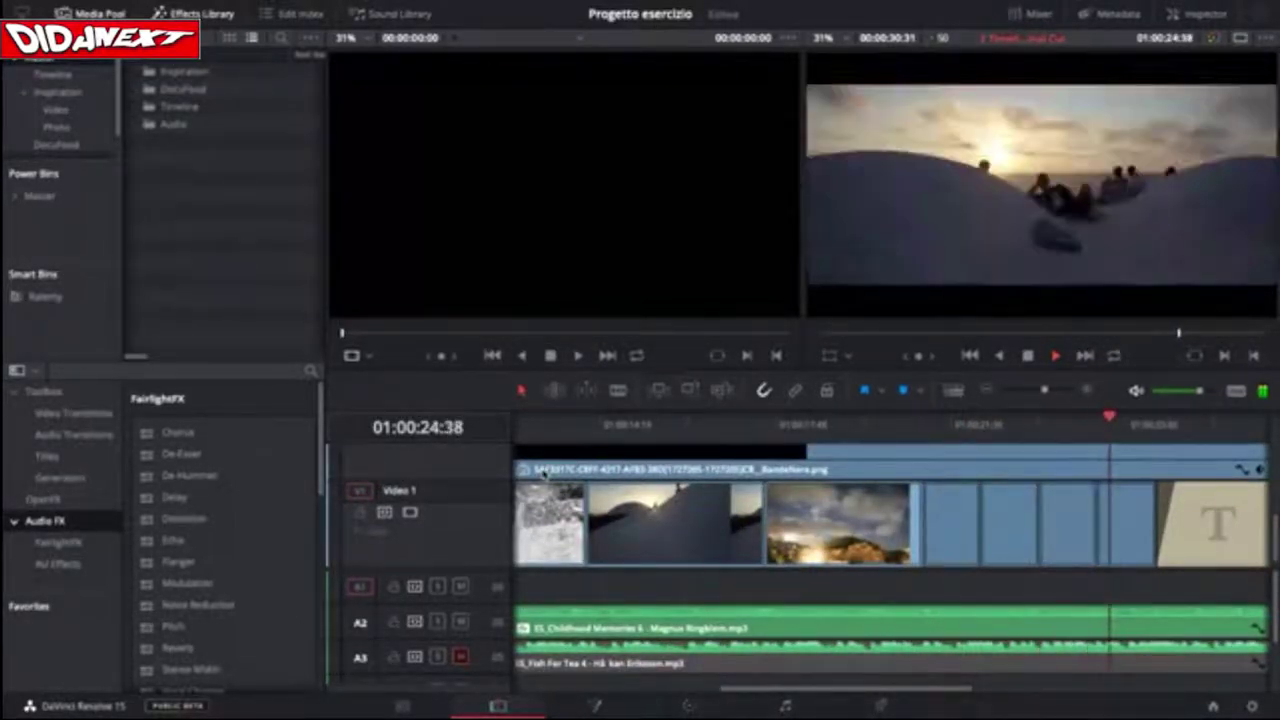
pyautogui.press('space')
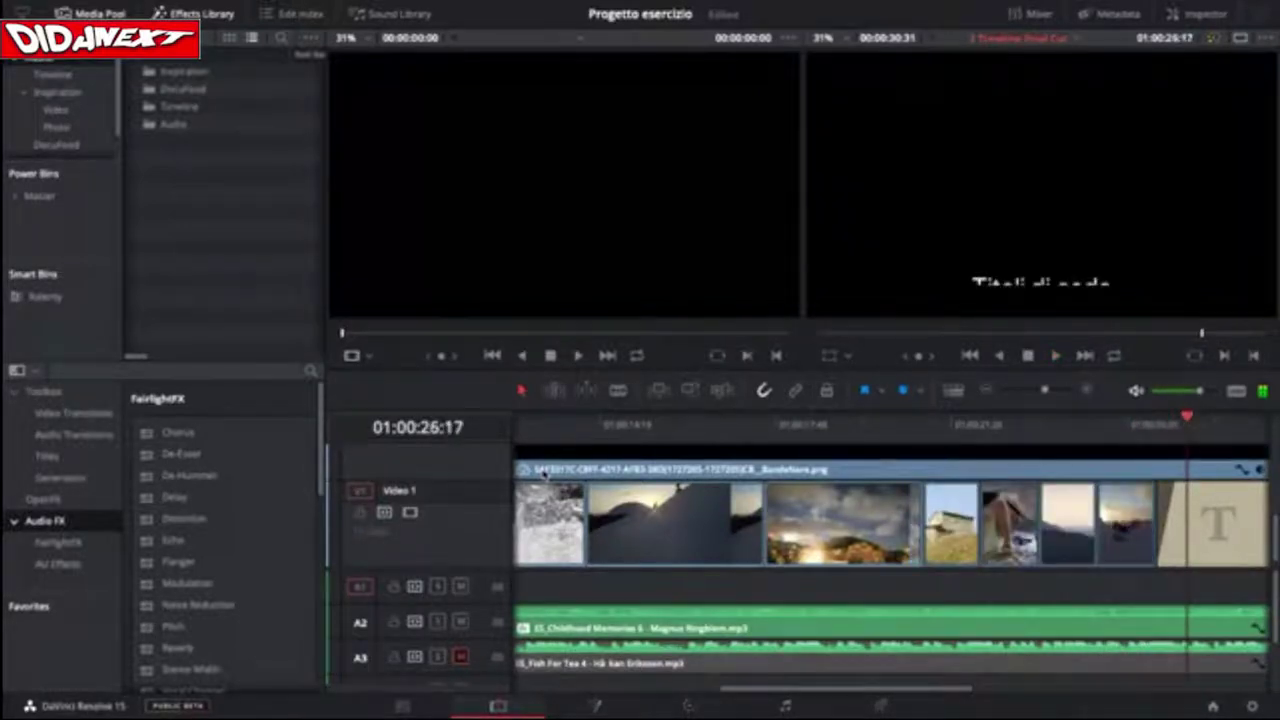
# Return the playhead to the beginning of the timeline at 01:00:00:00.
pyautogui.hscroll(-10, 703, 518)
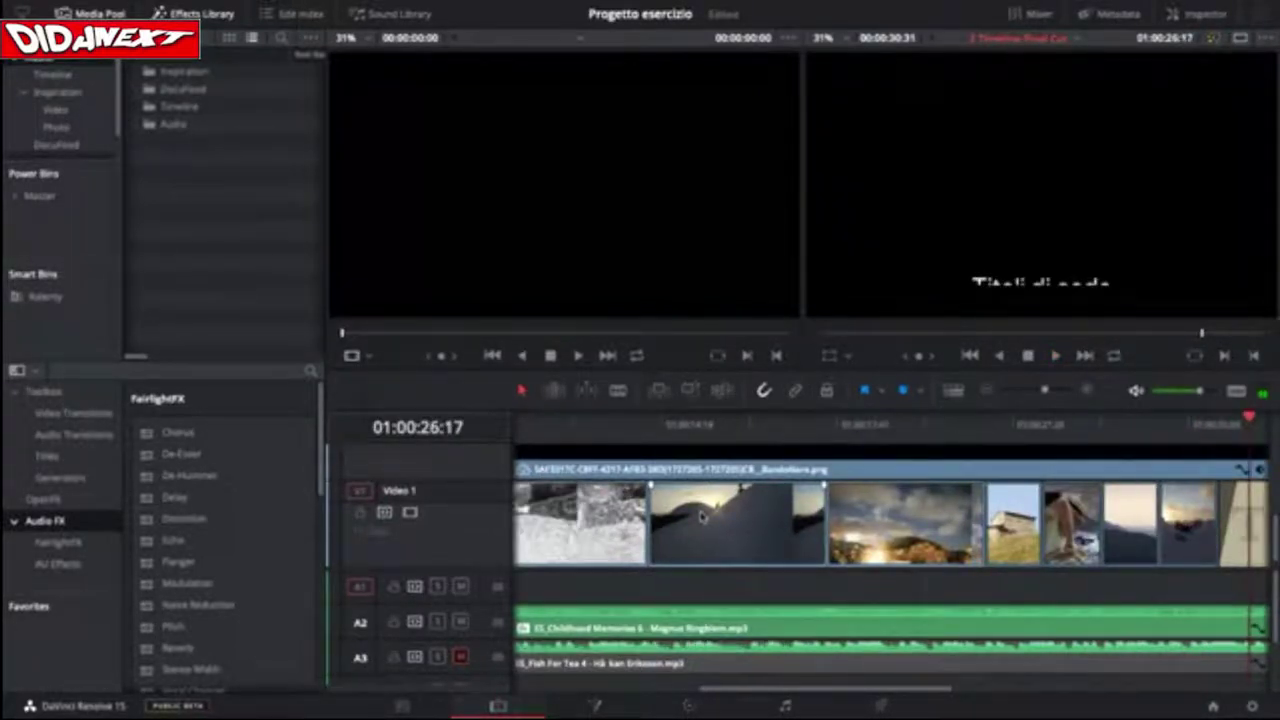
pyautogui.hscroll(-5, 703, 516)
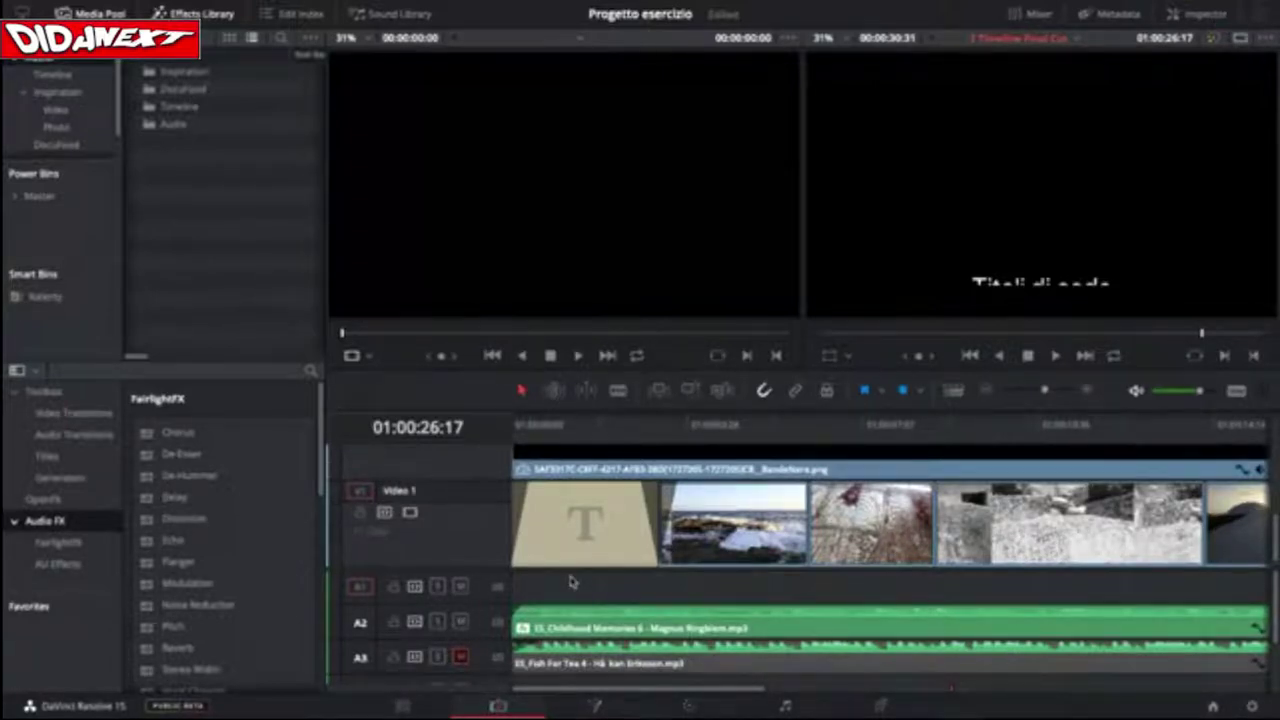
pyautogui.click(512, 427)
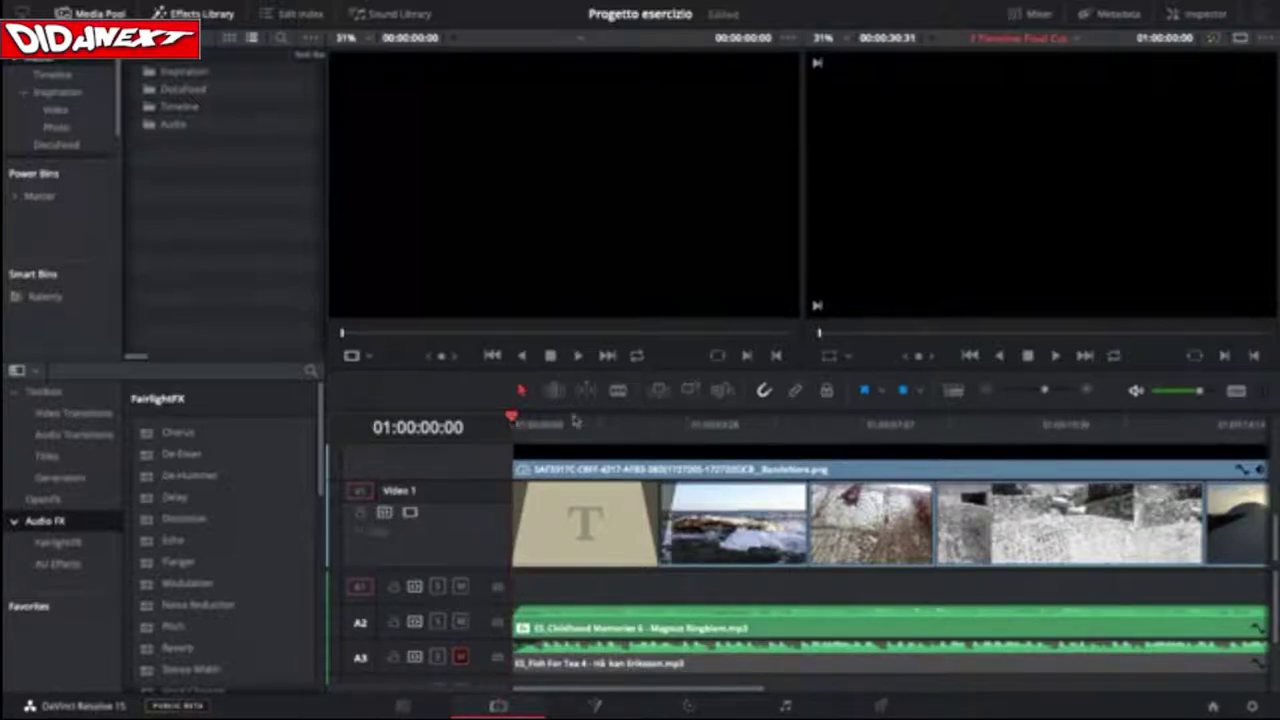
# Scrub back and forth across the cut between the rocky sea clip and the following clip to examine the transition.
pyautogui.click(679, 420)
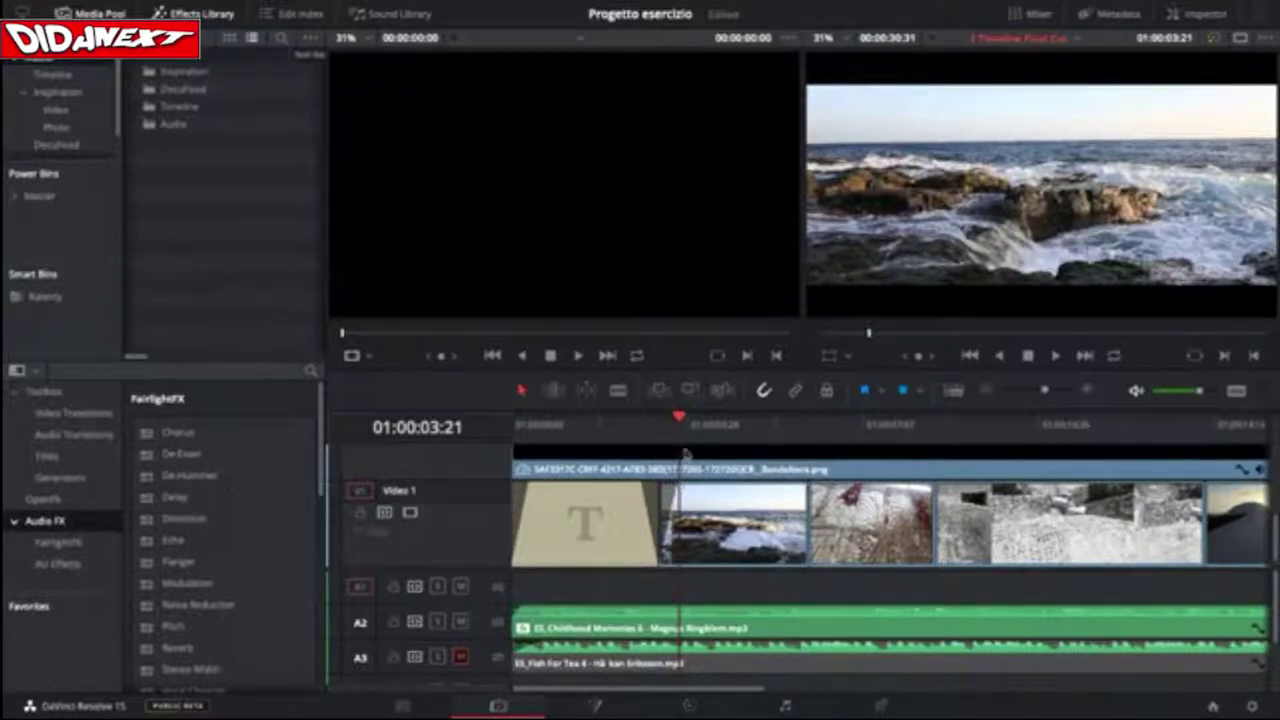
pyautogui.moveTo(679, 422); pyautogui.dragTo(764, 424)
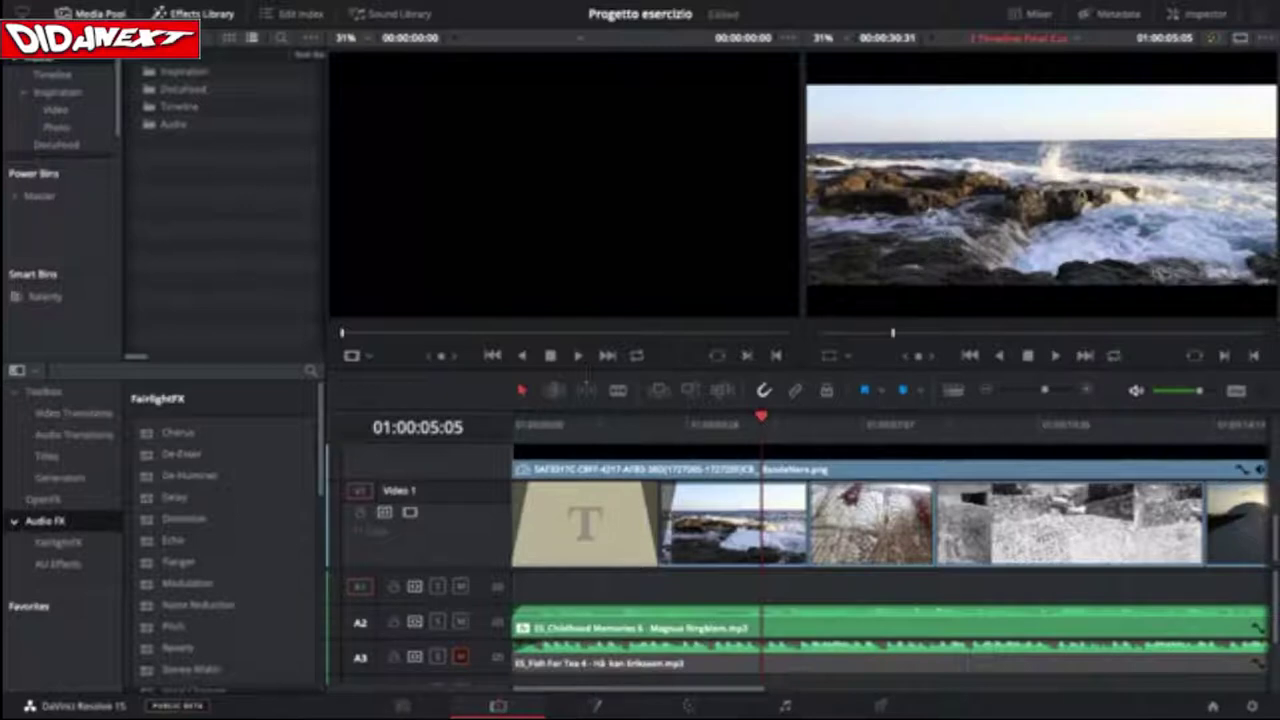
pyautogui.moveTo(762, 420); pyautogui.dragTo(821, 439)
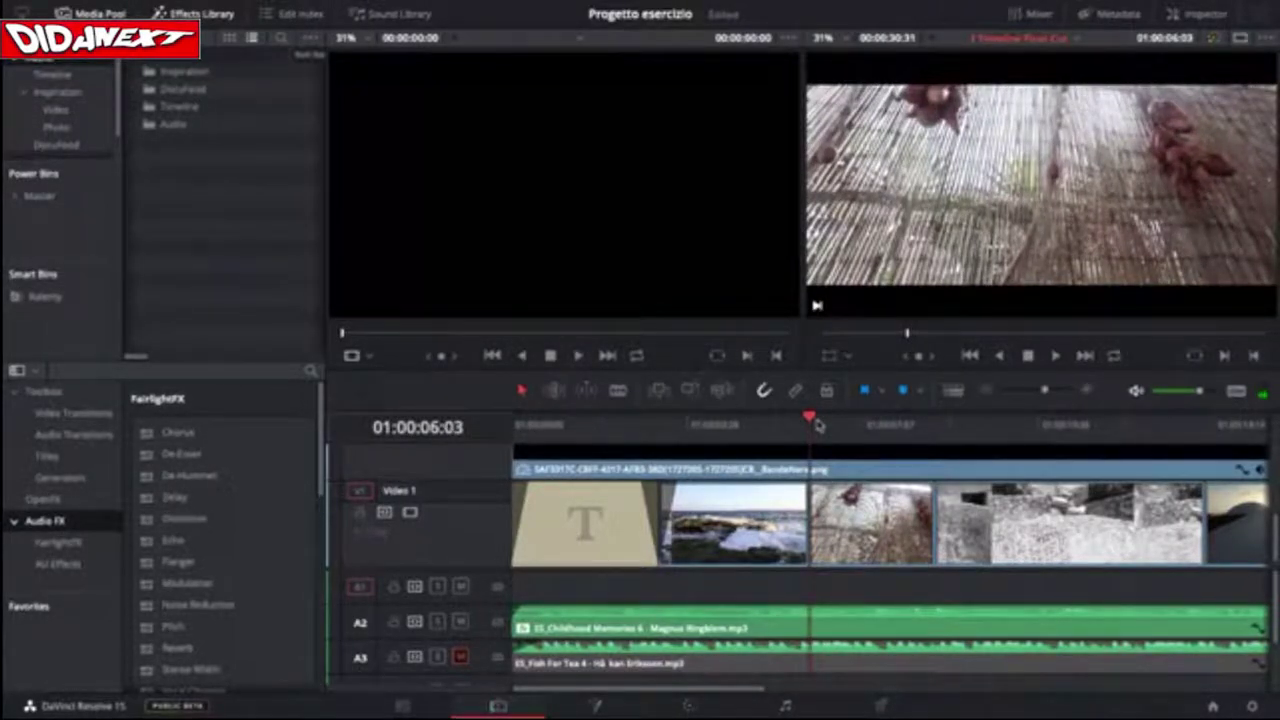
pyautogui.click(792, 432)
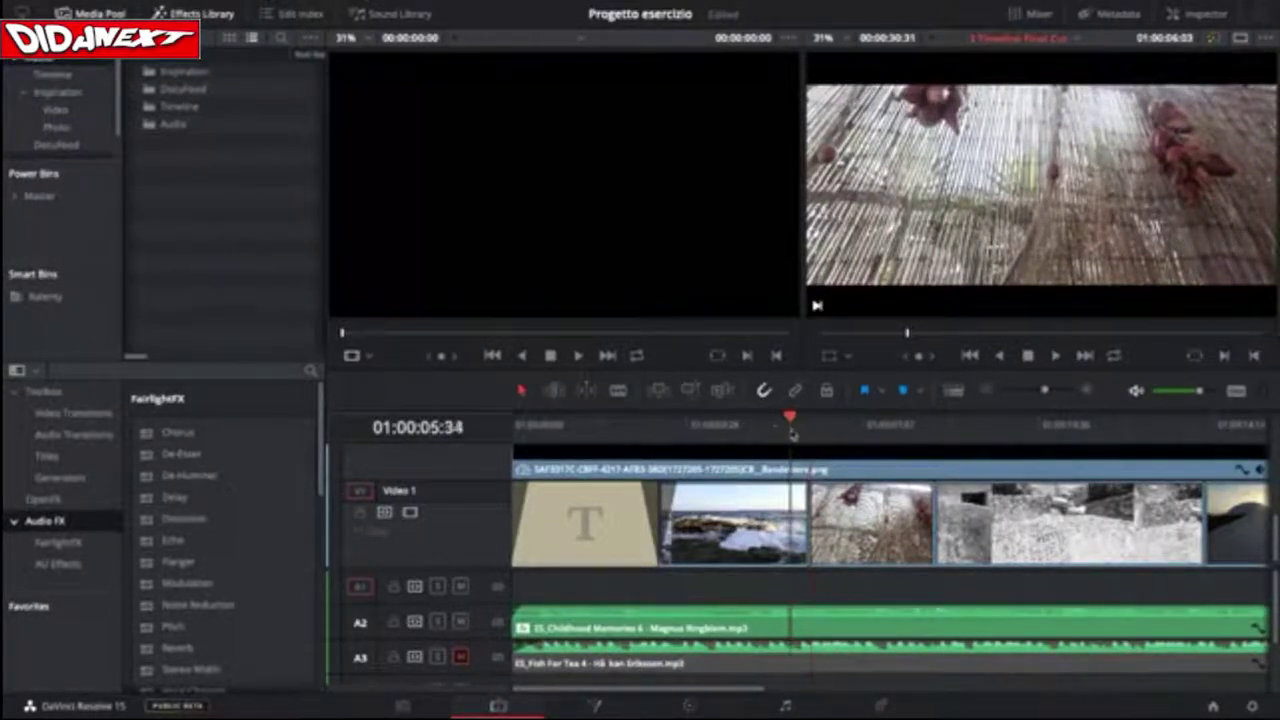
pyautogui.moveTo(790, 436); pyautogui.dragTo(759, 455)
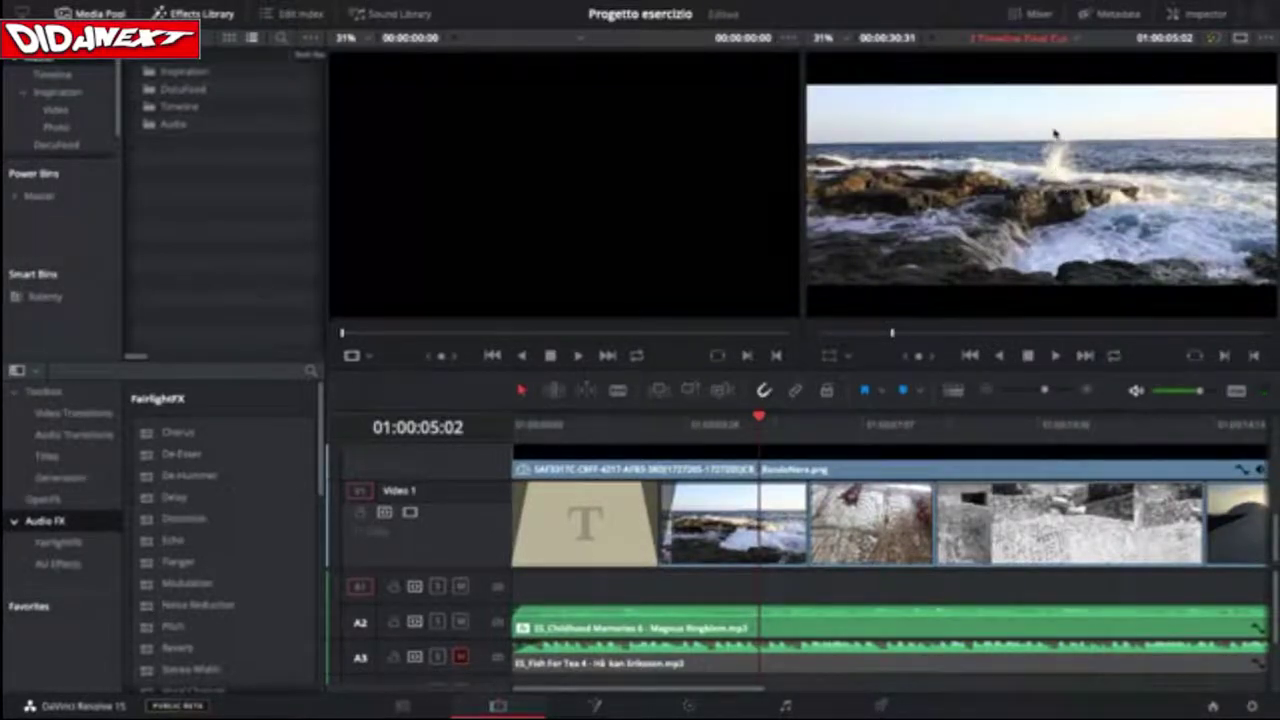
pyautogui.moveTo(761, 428); pyautogui.dragTo(832, 426)
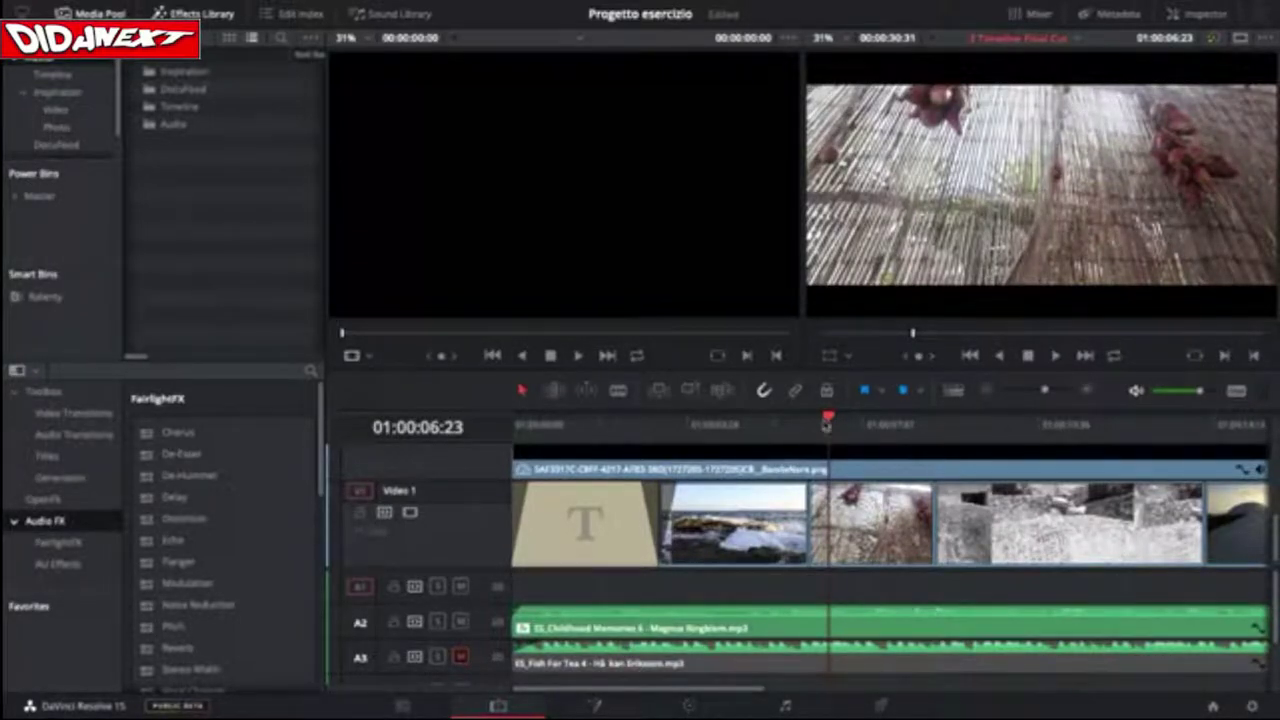
pyautogui.moveTo(825, 424); pyautogui.dragTo(767, 447)
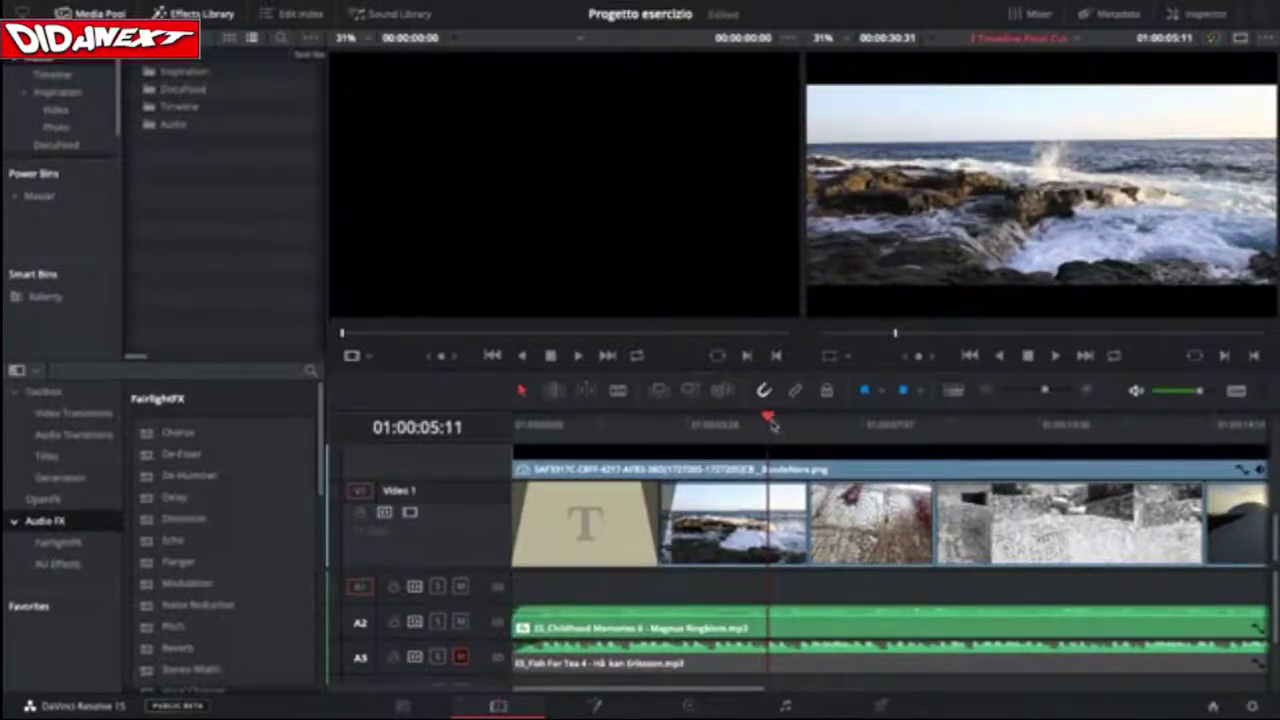
pyautogui.moveTo(772, 425); pyautogui.dragTo(843, 420)
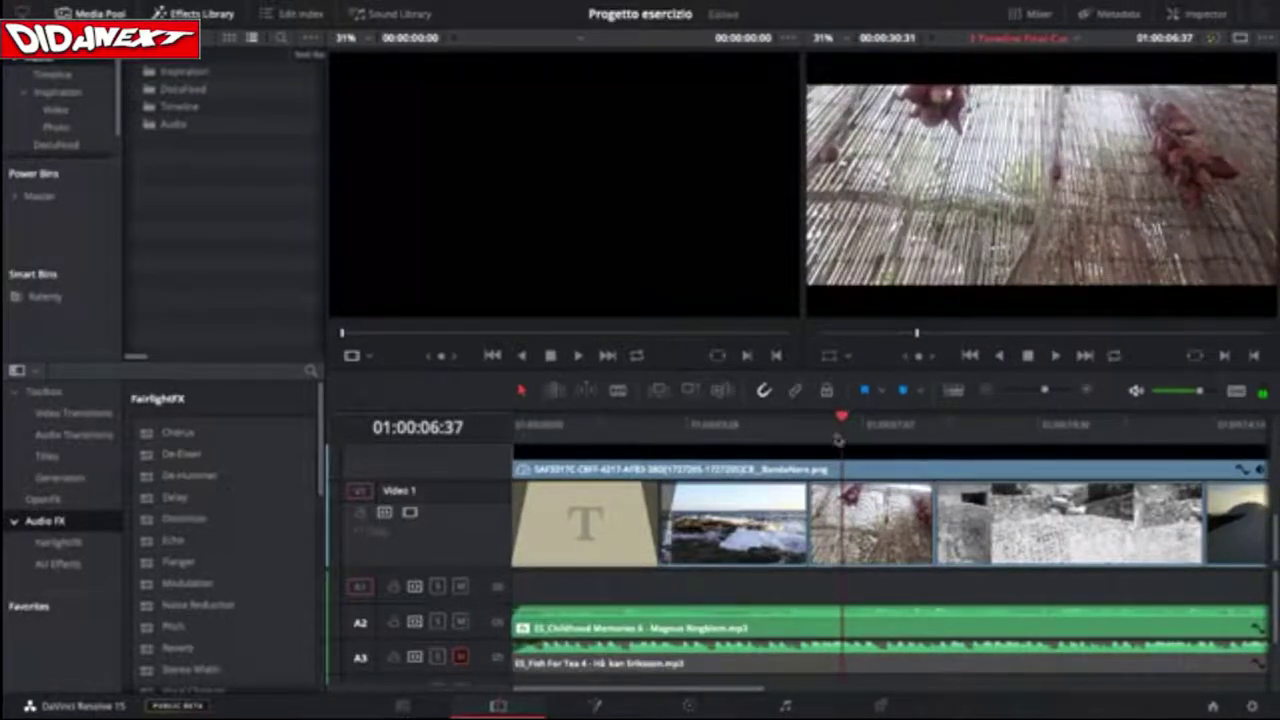
# Split the rocky sea clip on Video 1 at 01:00:04:47 with the blade.
pyautogui.moveTo(842, 424); pyautogui.dragTo(755, 453)
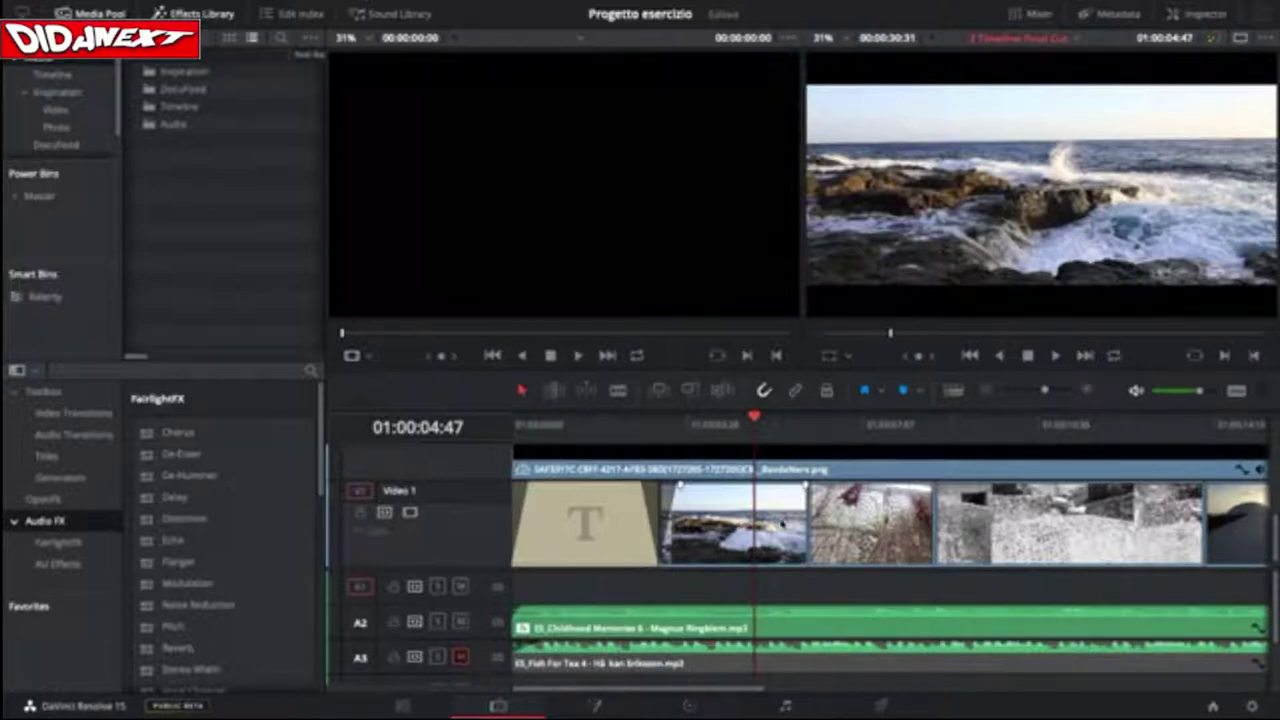
pyautogui.click(781, 523)
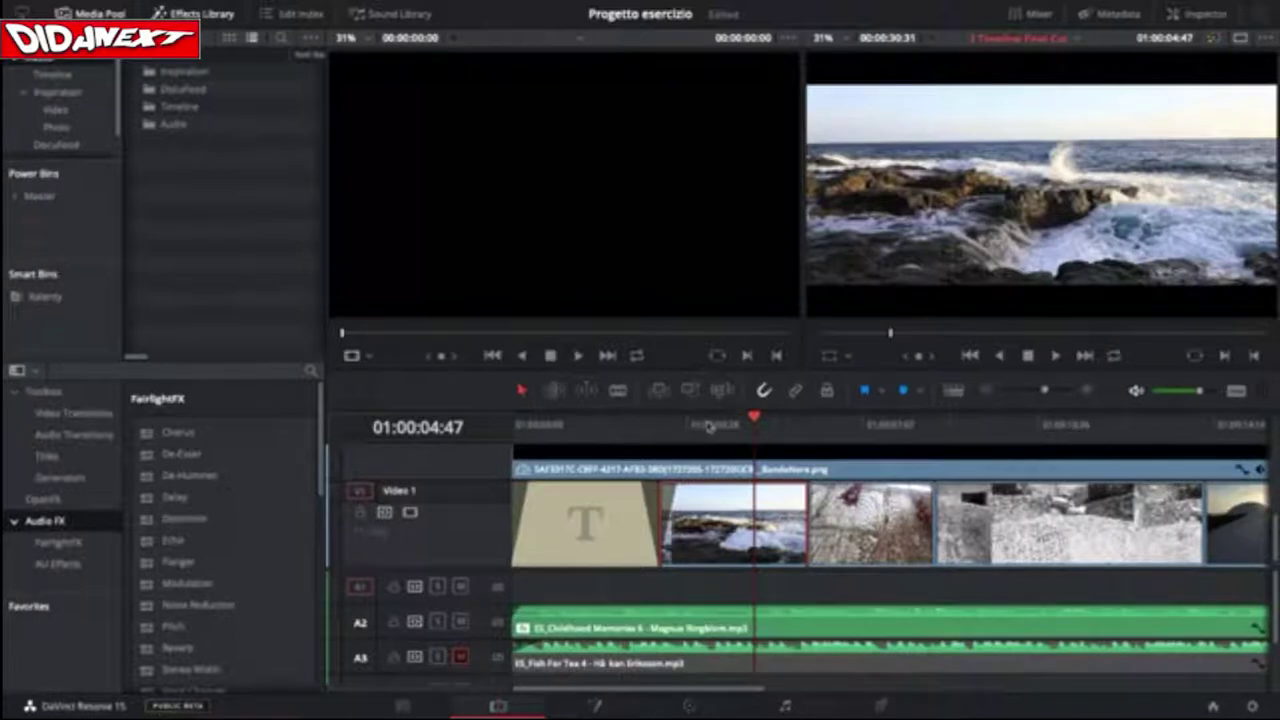
pyautogui.click(618, 390)
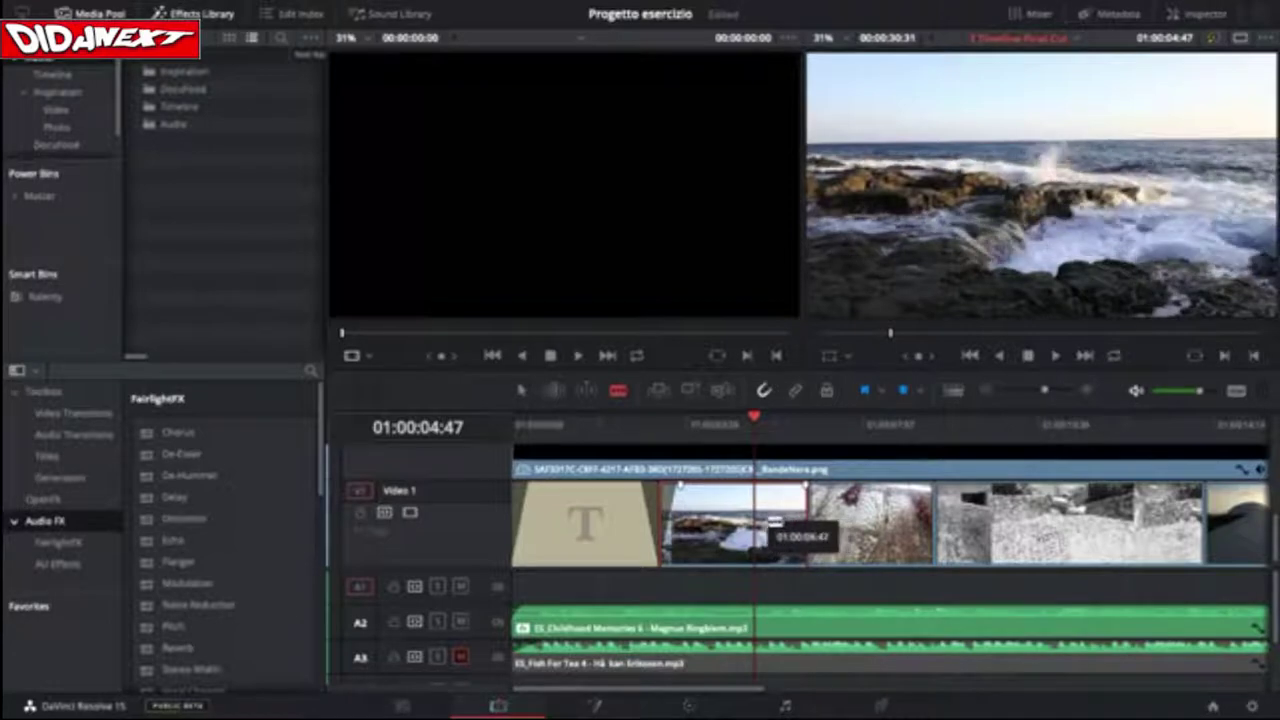
pyautogui.click(756, 522)
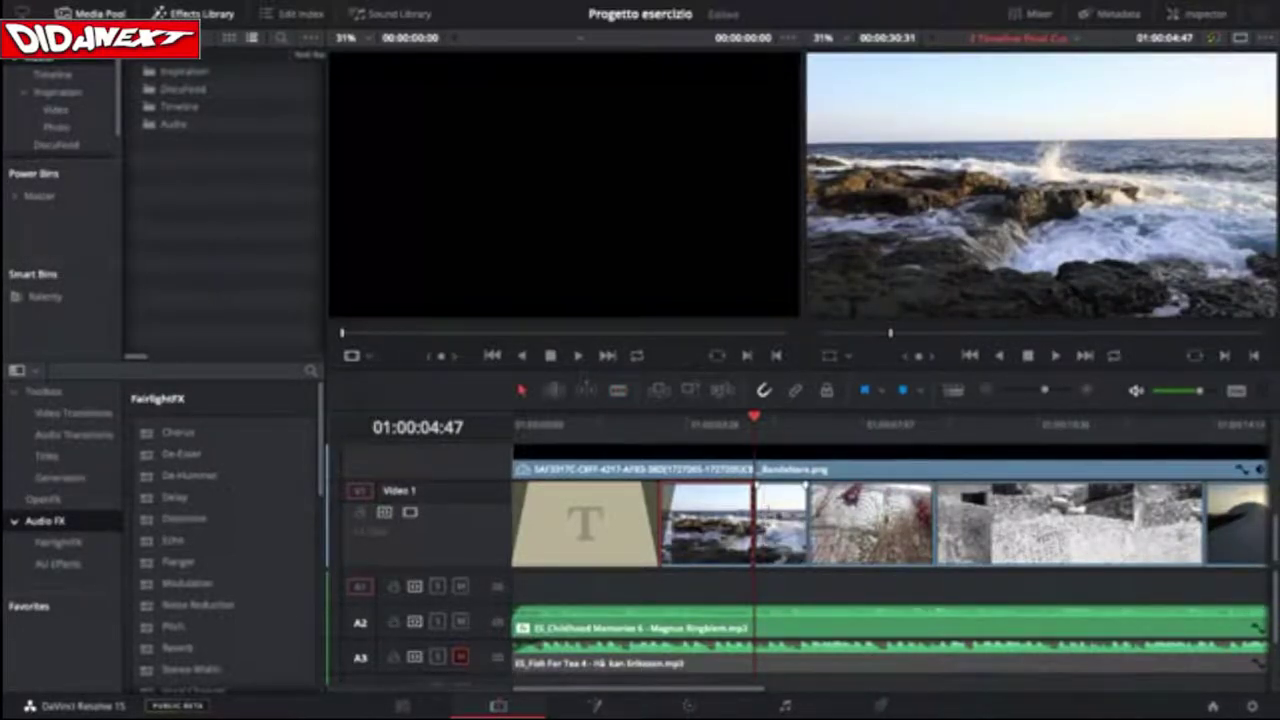
# Delete the trailing part of the split sea clip and move the following clip back against the cut.
pyautogui.click(583, 386)
pyautogui.click(780, 522)
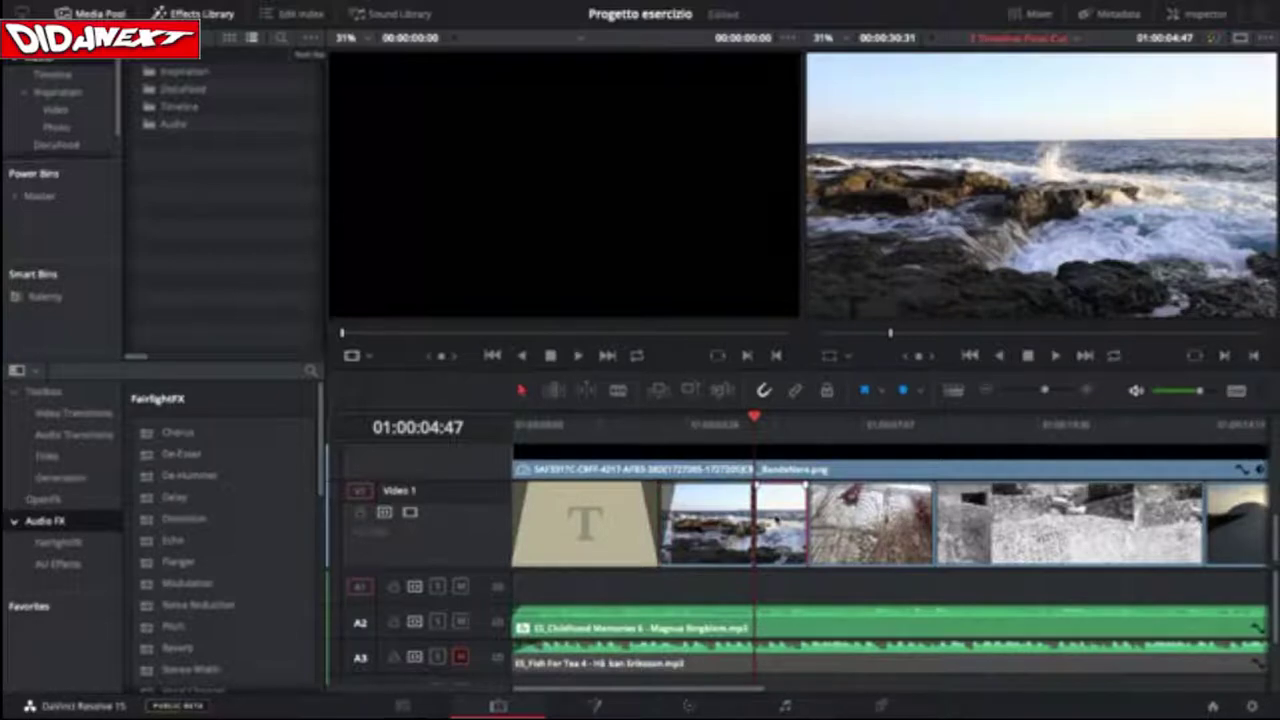
pyautogui.press('BackSpace')
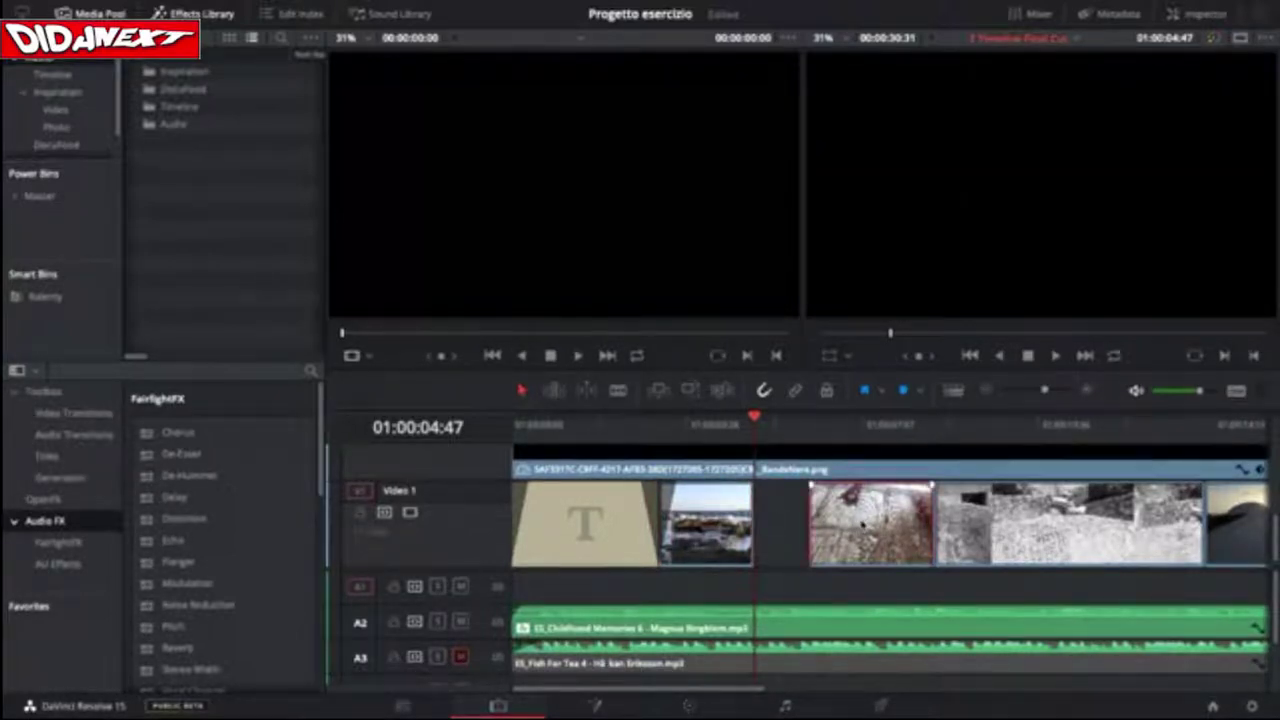
pyautogui.moveTo(860, 524); pyautogui.dragTo(808, 531)
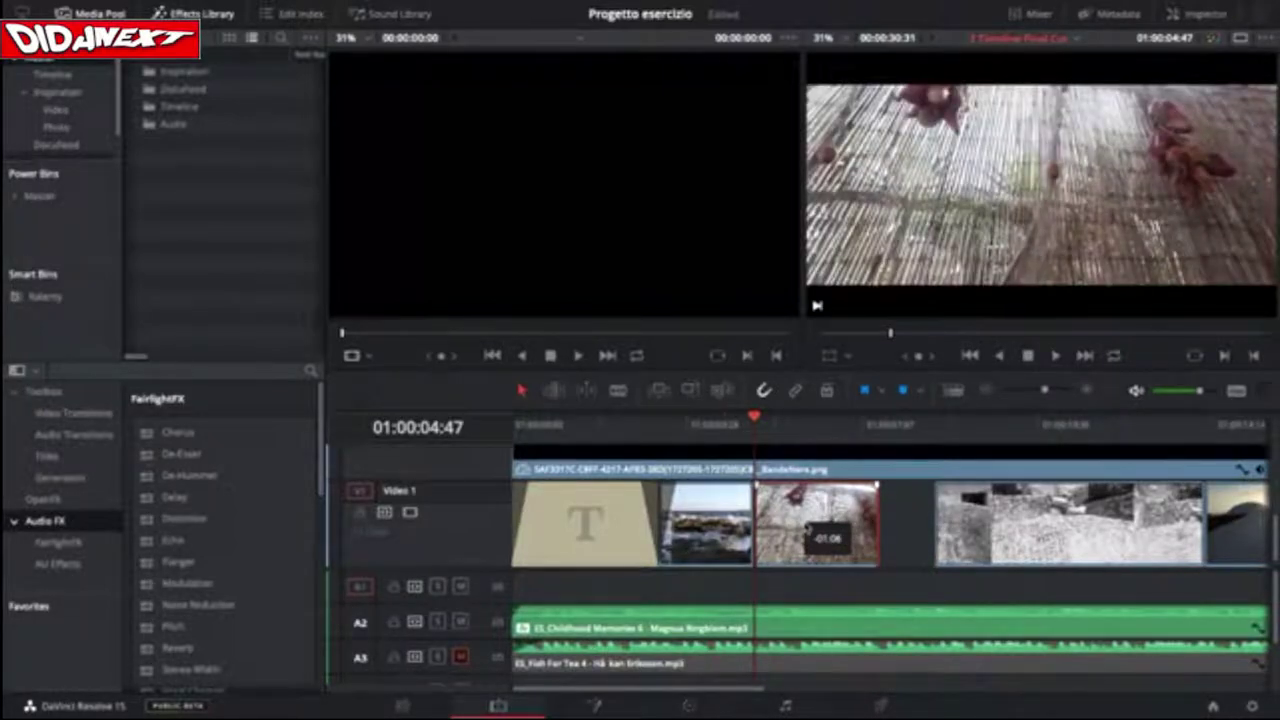
# Play across the new cut at 01:00:04:47, and undo the split, the deletion and the clip move.
pyautogui.click(730, 424)
pyautogui.press('space')
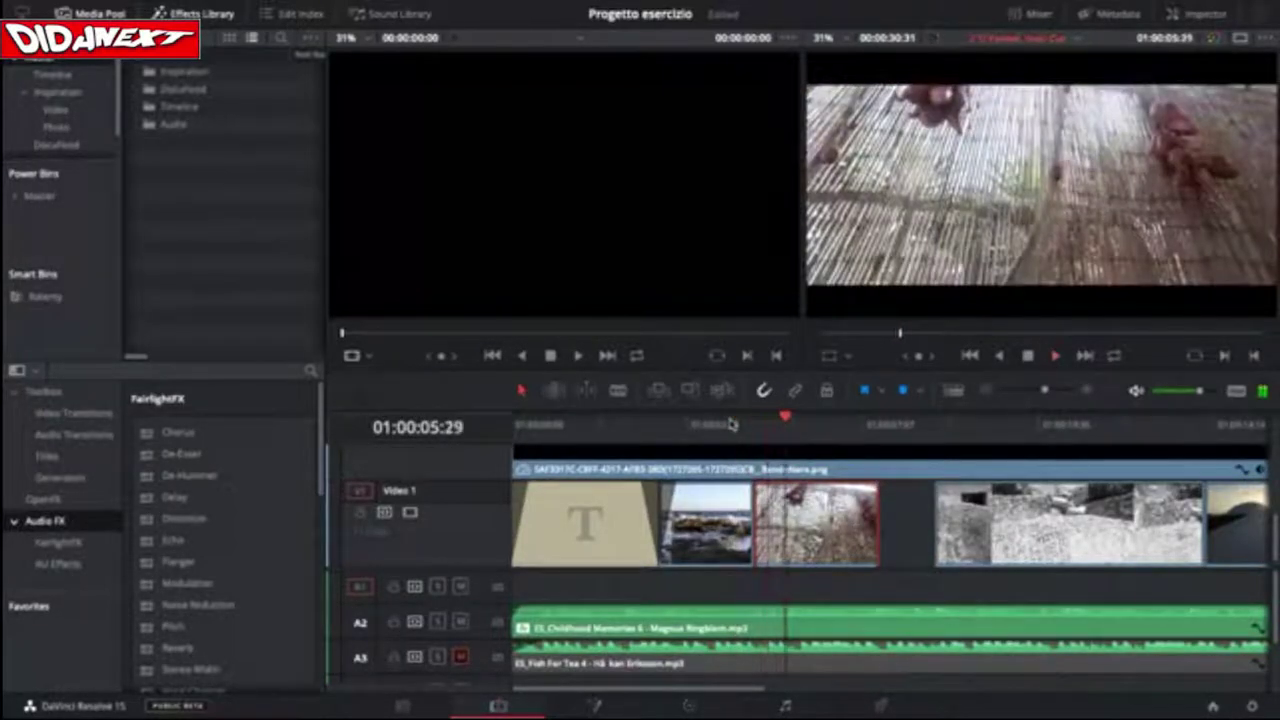
pyautogui.moveTo(730, 424)
pyautogui.mouseDown()
pyautogui.moveTo(752, 424)
pyautogui.moveTo(731, 428)
pyautogui.mouseUp()
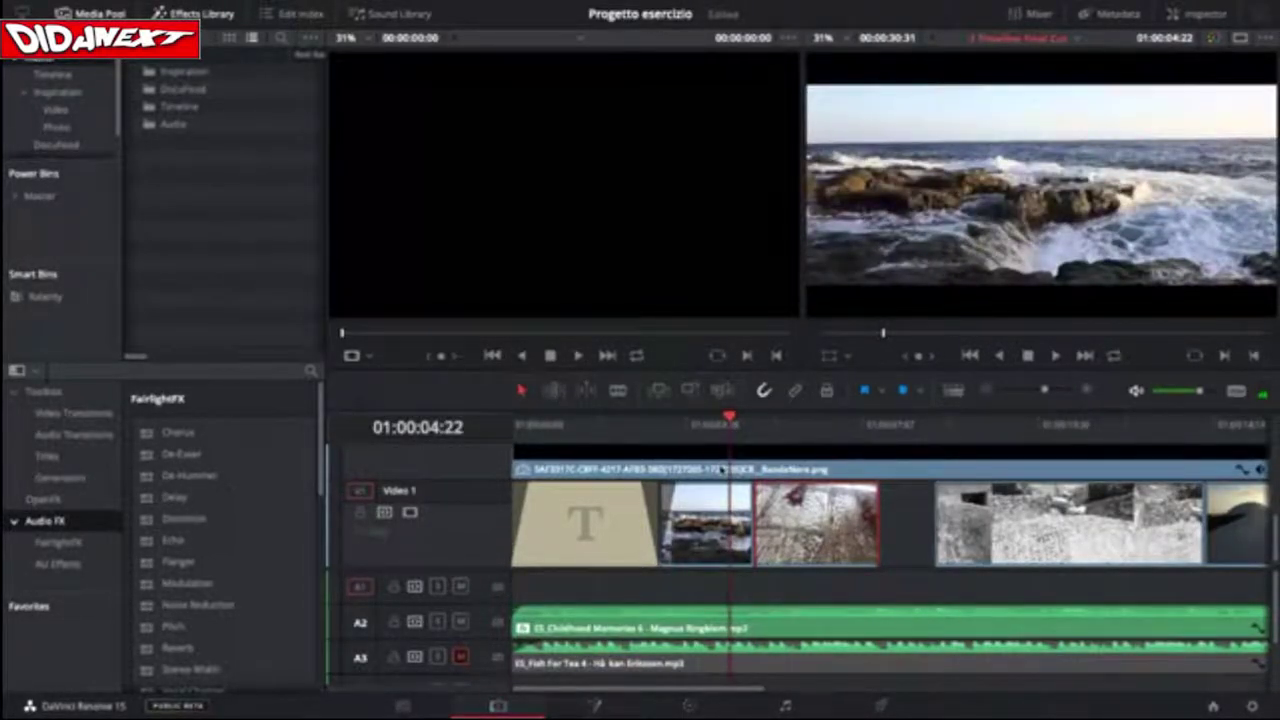
pyautogui.hotkey('ctrl', 'z')
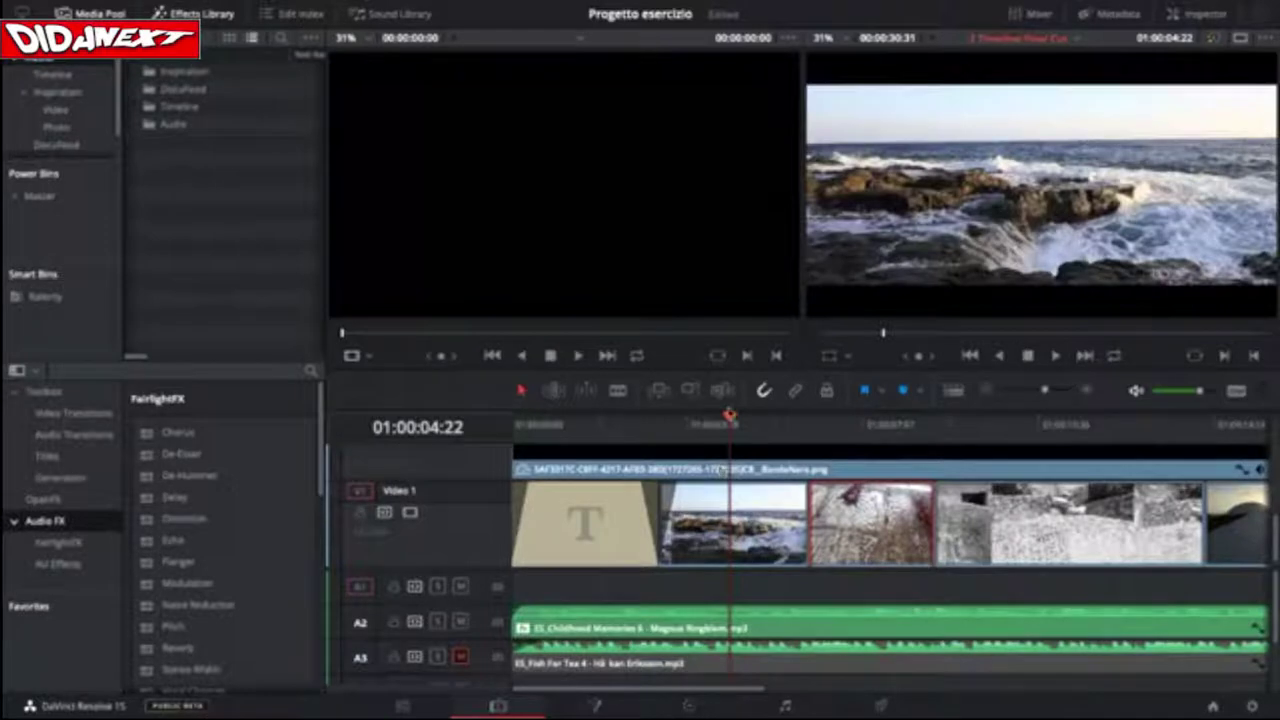
# Split the rocky sea clip at 01:00:05:06 and delete the part after the cut.
pyautogui.moveTo(731, 420); pyautogui.dragTo(766, 424)
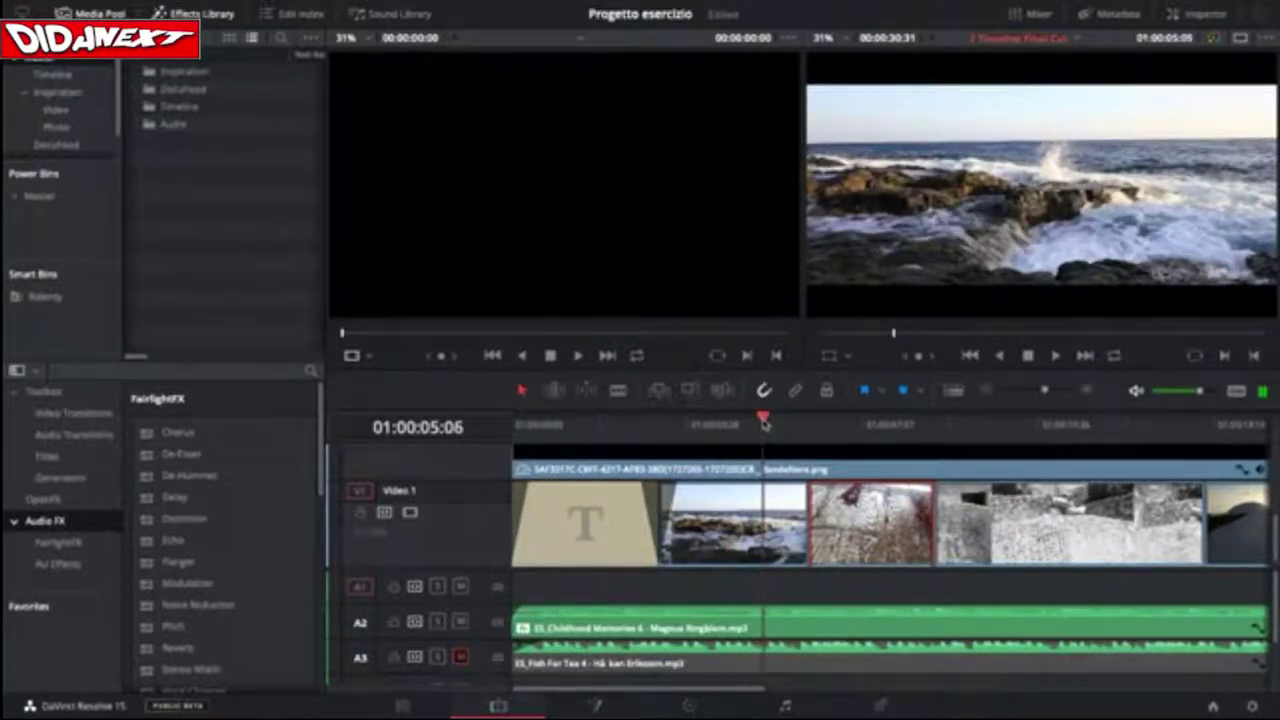
pyautogui.press('b')
pyautogui.click(768, 513)
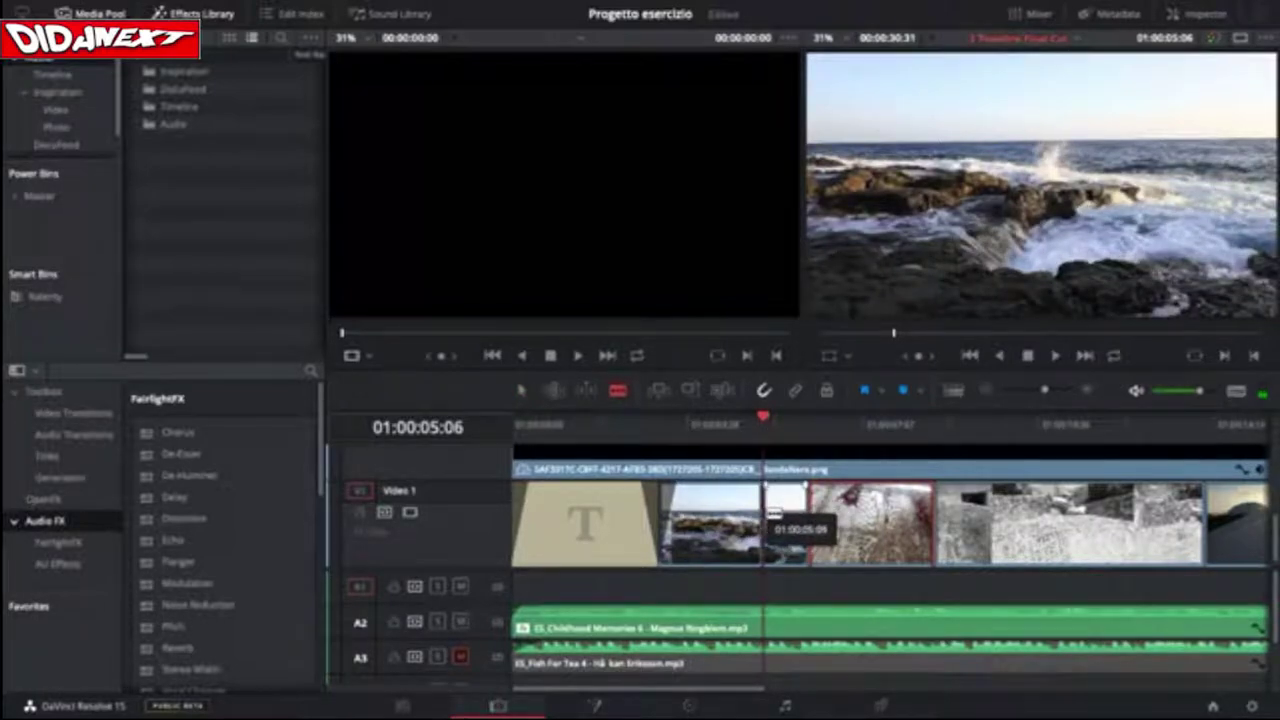
pyautogui.press('a')
pyautogui.press('BackSpace')
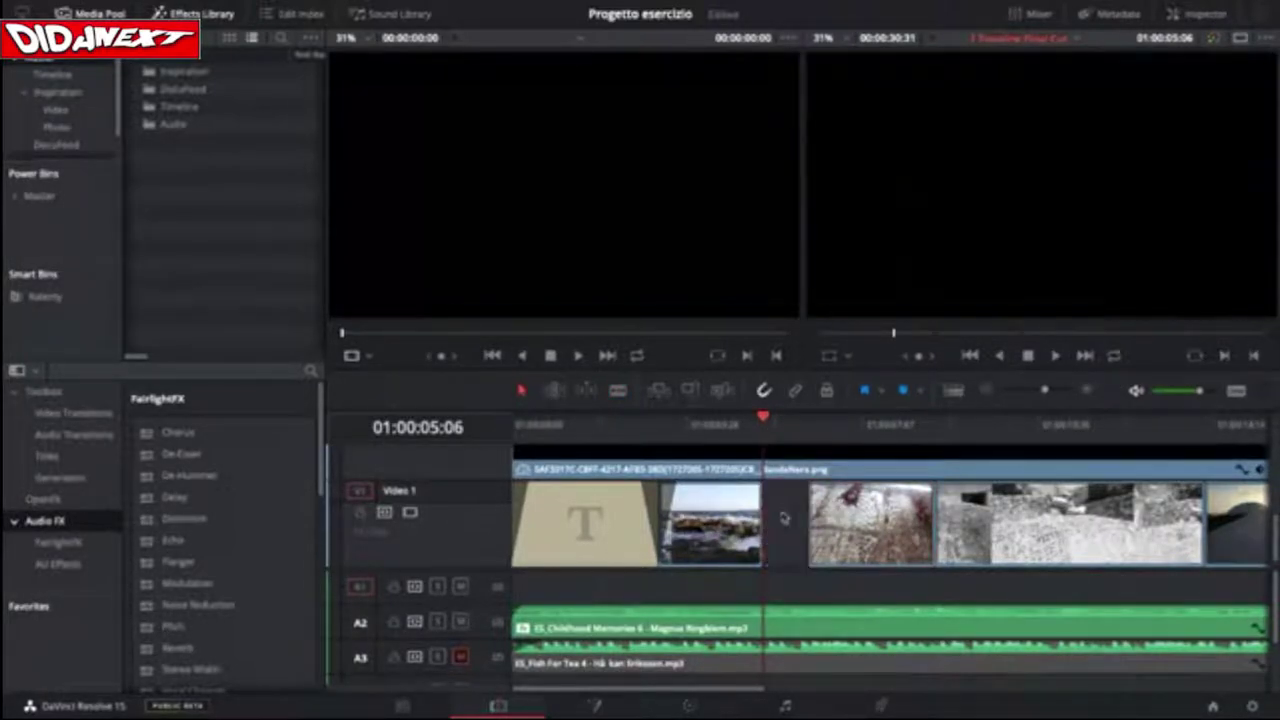
# Move the clip after the gap back against the shortened sea clip and play across the cut.
pyautogui.moveTo(847, 524); pyautogui.dragTo(806, 528)
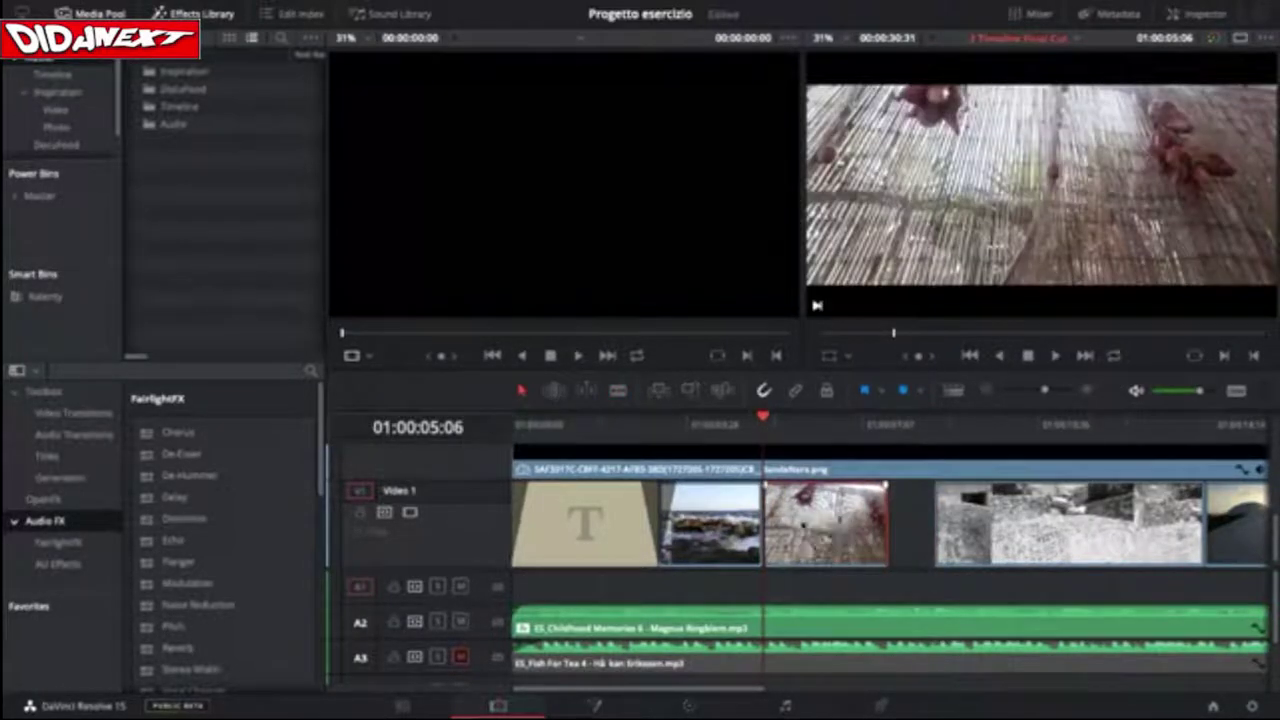
pyautogui.click(722, 424)
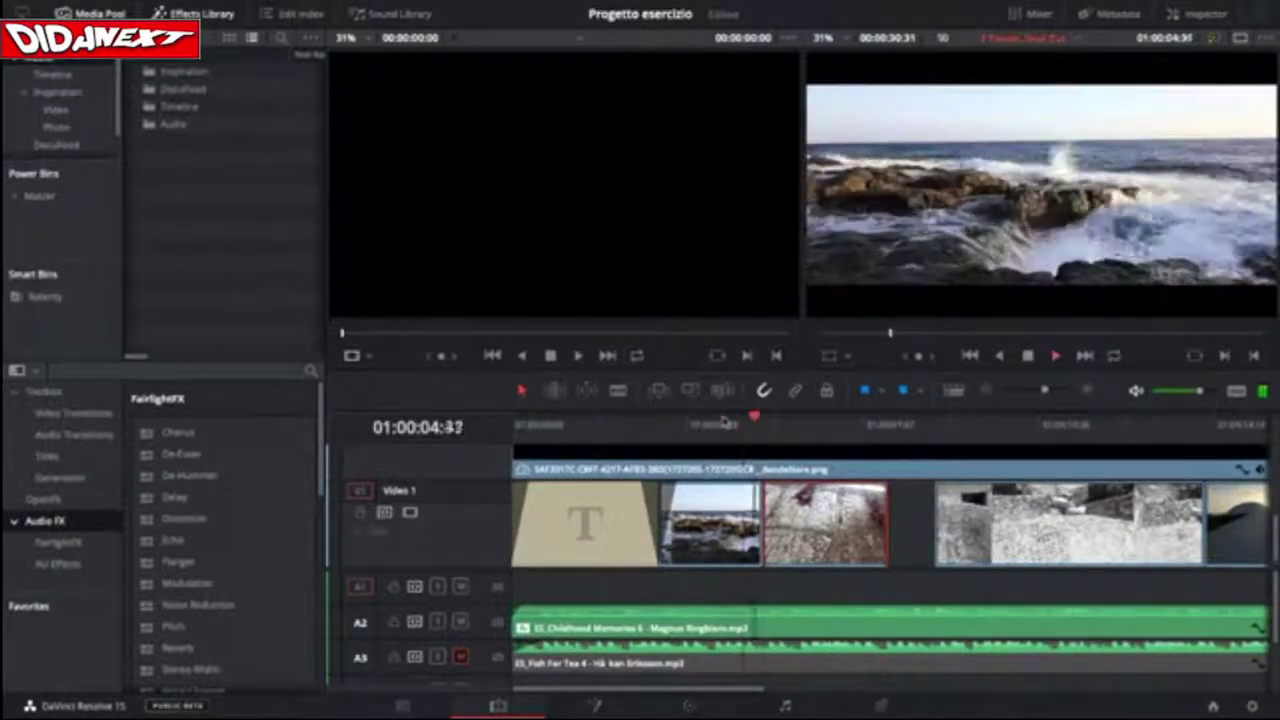
pyautogui.press('space')
pyautogui.moveTo(806, 424); pyautogui.dragTo(746, 438)
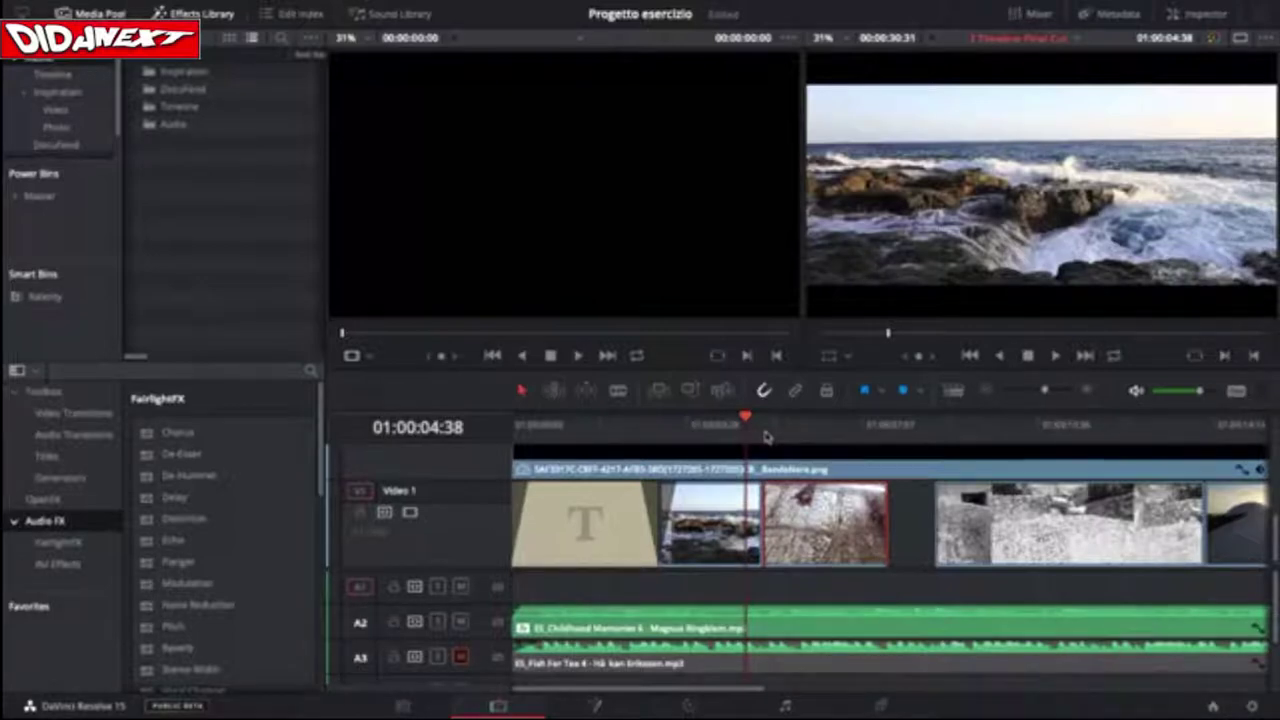
# Try to fill the gap by extending the preceding clip's end and by extending the black-and-white clip's start, undoing each trim.
pyautogui.click(908, 518)
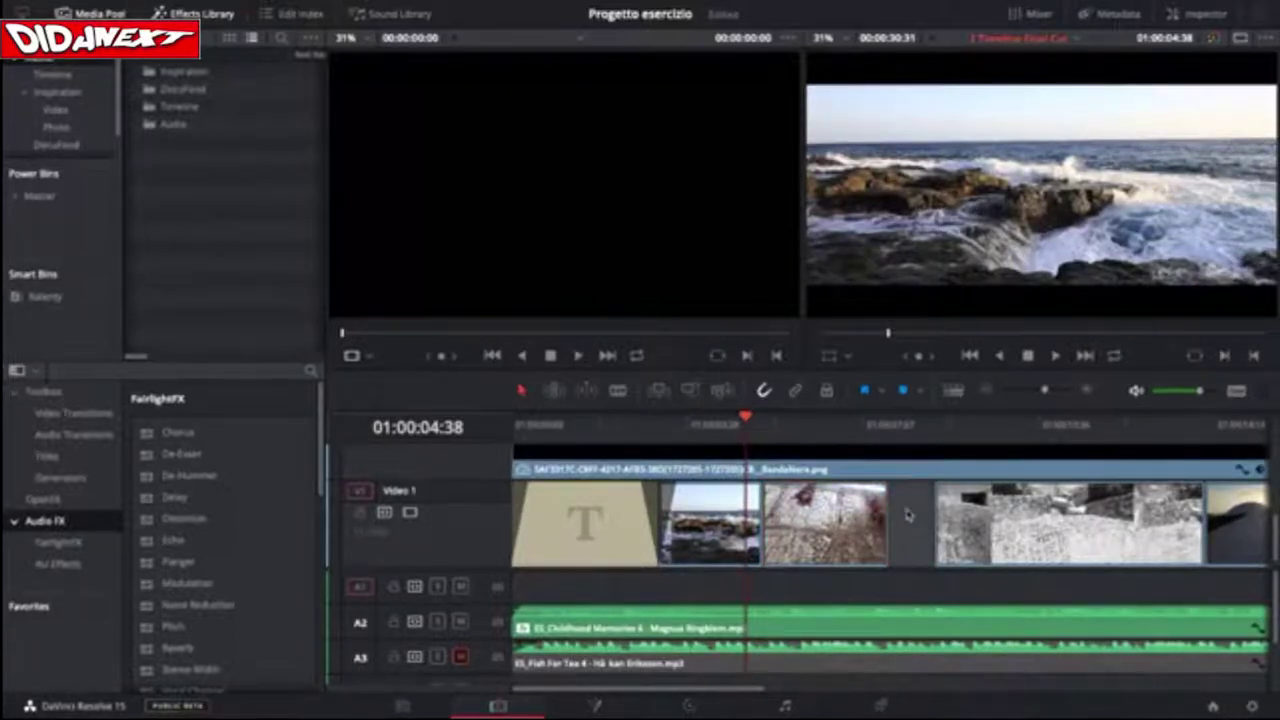
pyautogui.hscroll(3, 910, 516)
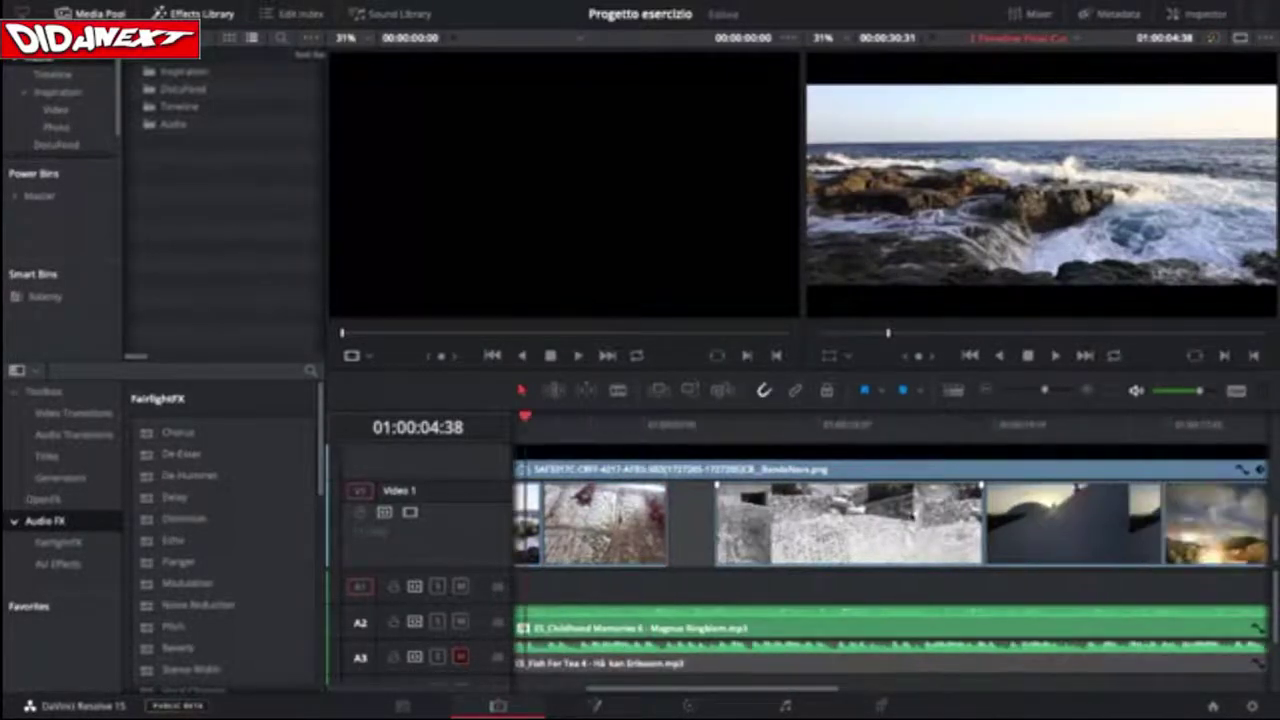
pyautogui.hscroll(-3, 870, 518)
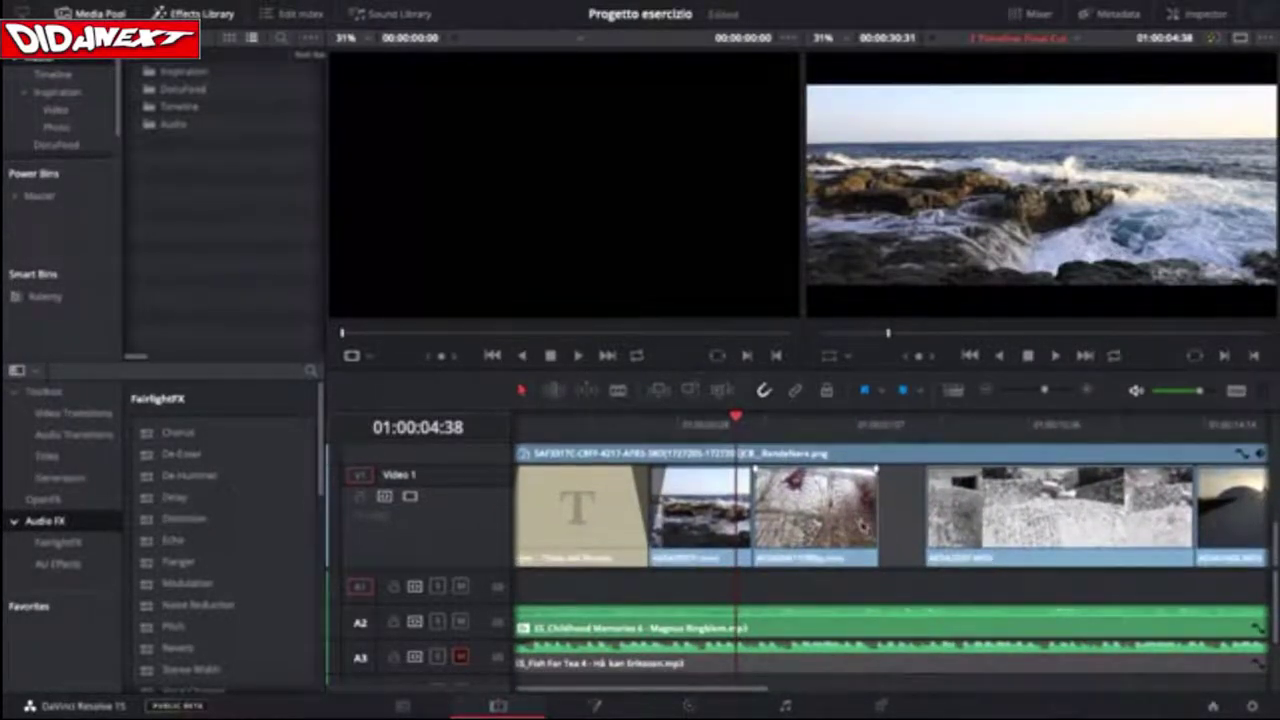
pyautogui.scroll(1, 864, 525)
pyautogui.scroll(-1, 826, 516)
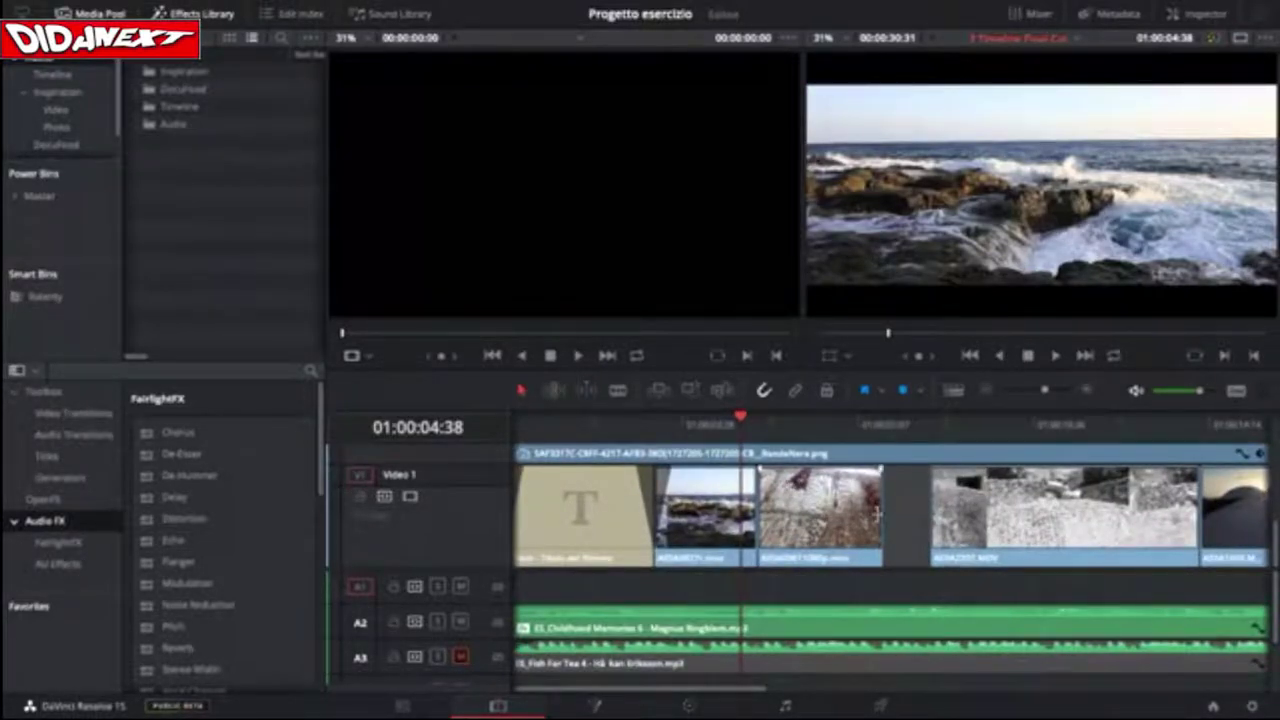
pyautogui.moveTo(876, 513); pyautogui.dragTo(928, 513)
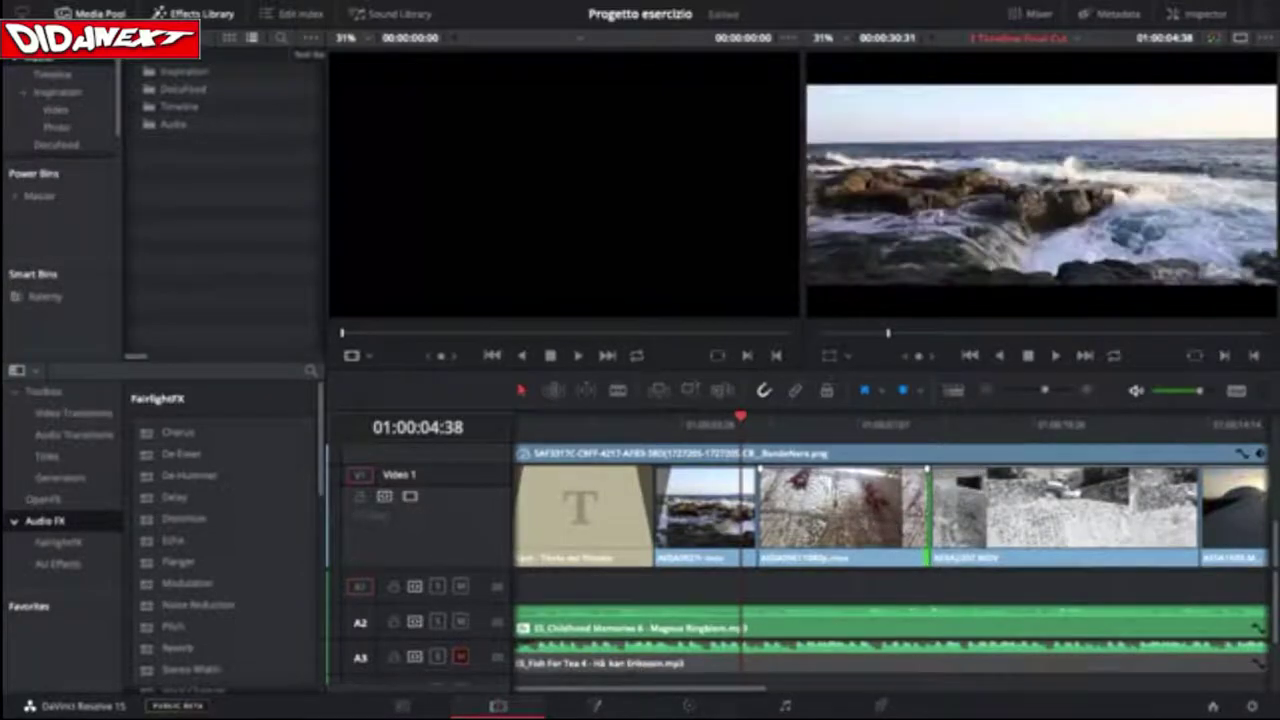
pyautogui.hotkey('ctrl', 'z')
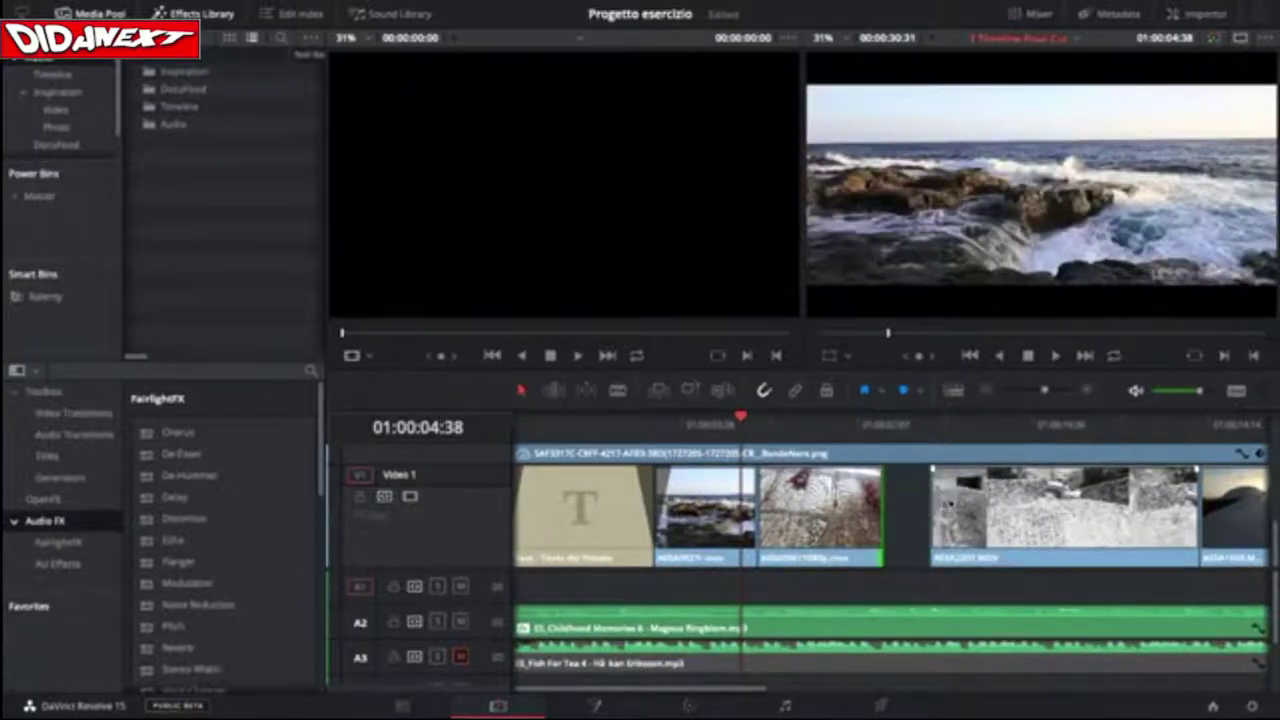
pyautogui.moveTo(948, 505); pyautogui.dragTo(900, 505)
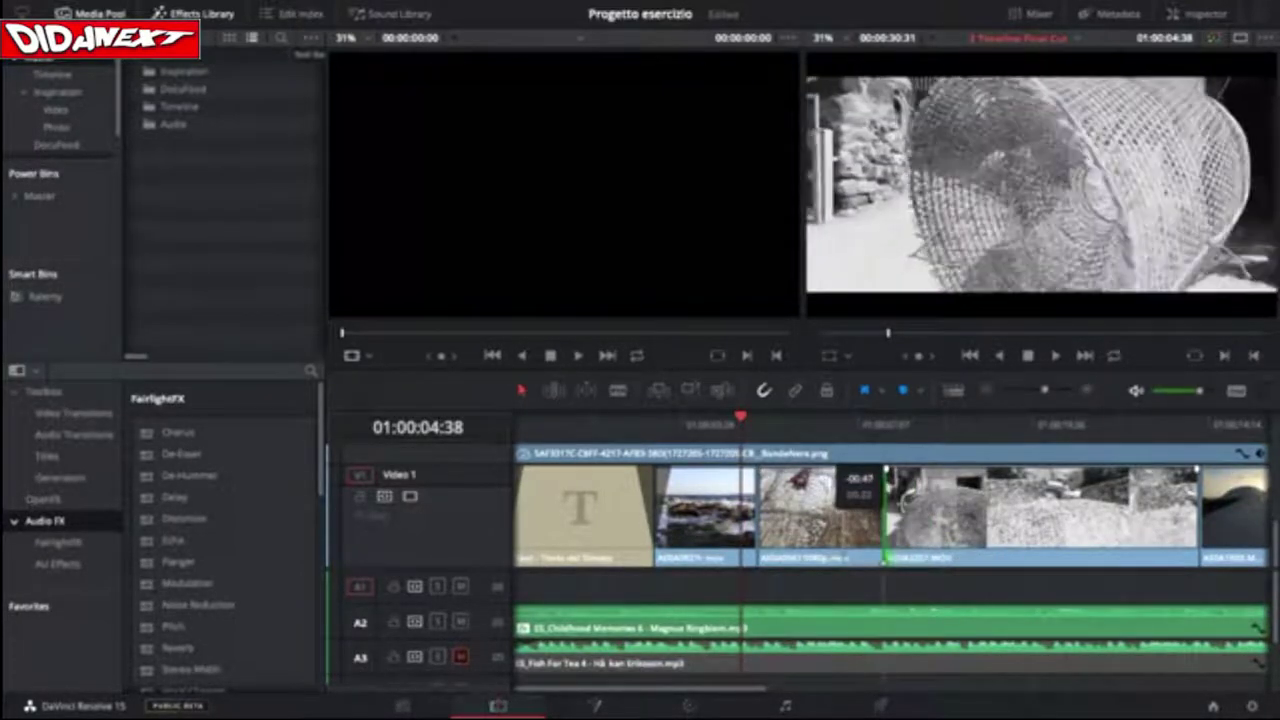
pyautogui.hotkey('ctrl', 'z')
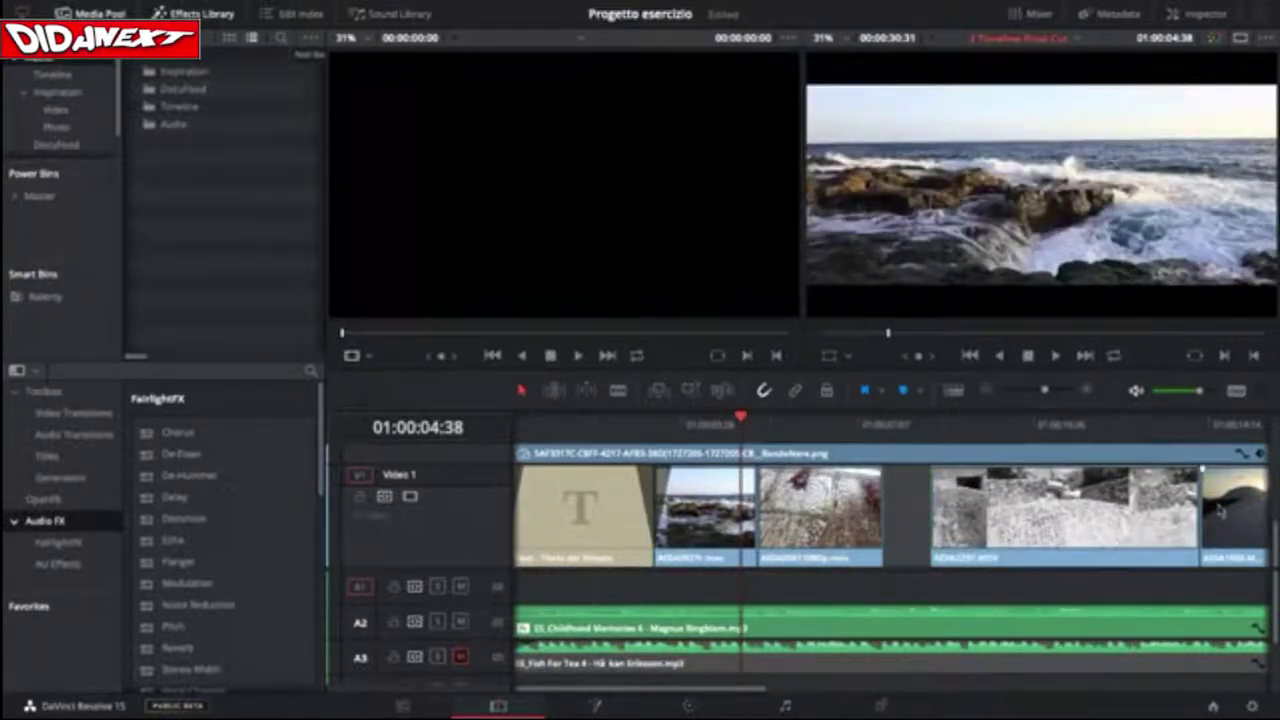
# Ripple delete the gap before the black-and-white clip and check how the tracks end at the closing titles.
pyautogui.rightClick(899, 491)
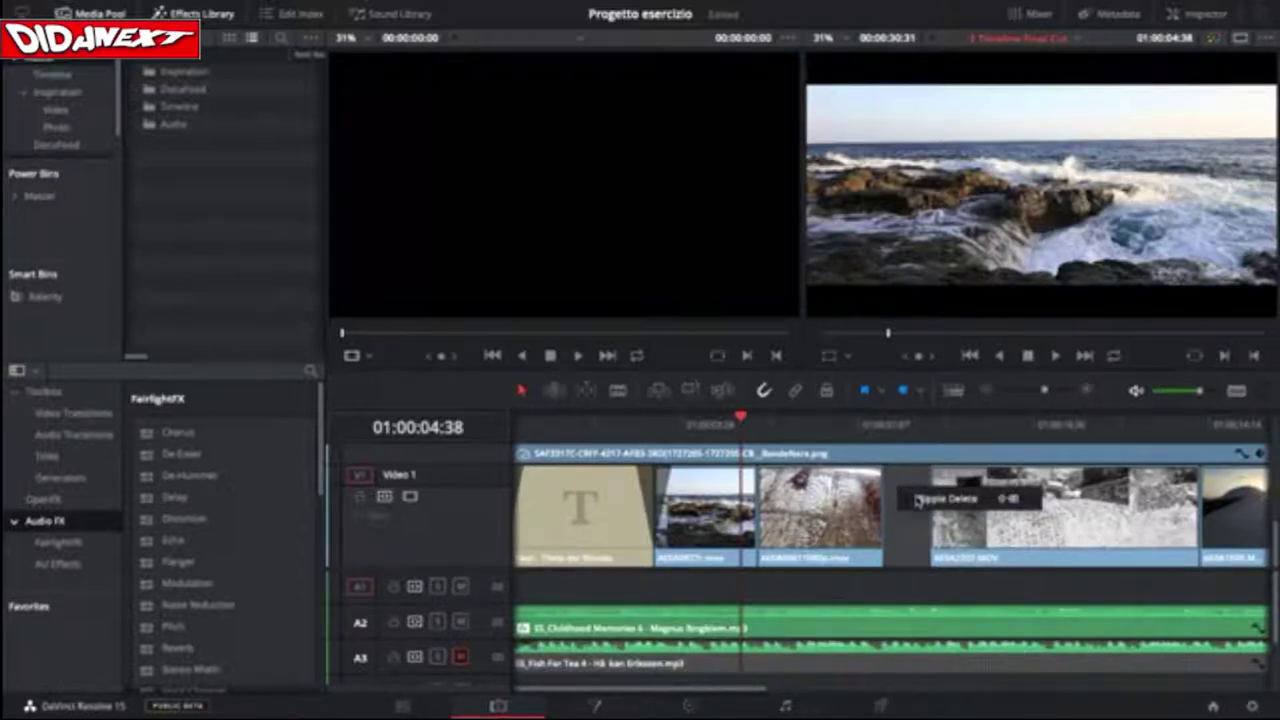
pyautogui.click(917, 496)
pyautogui.hscroll(6, 940, 499)
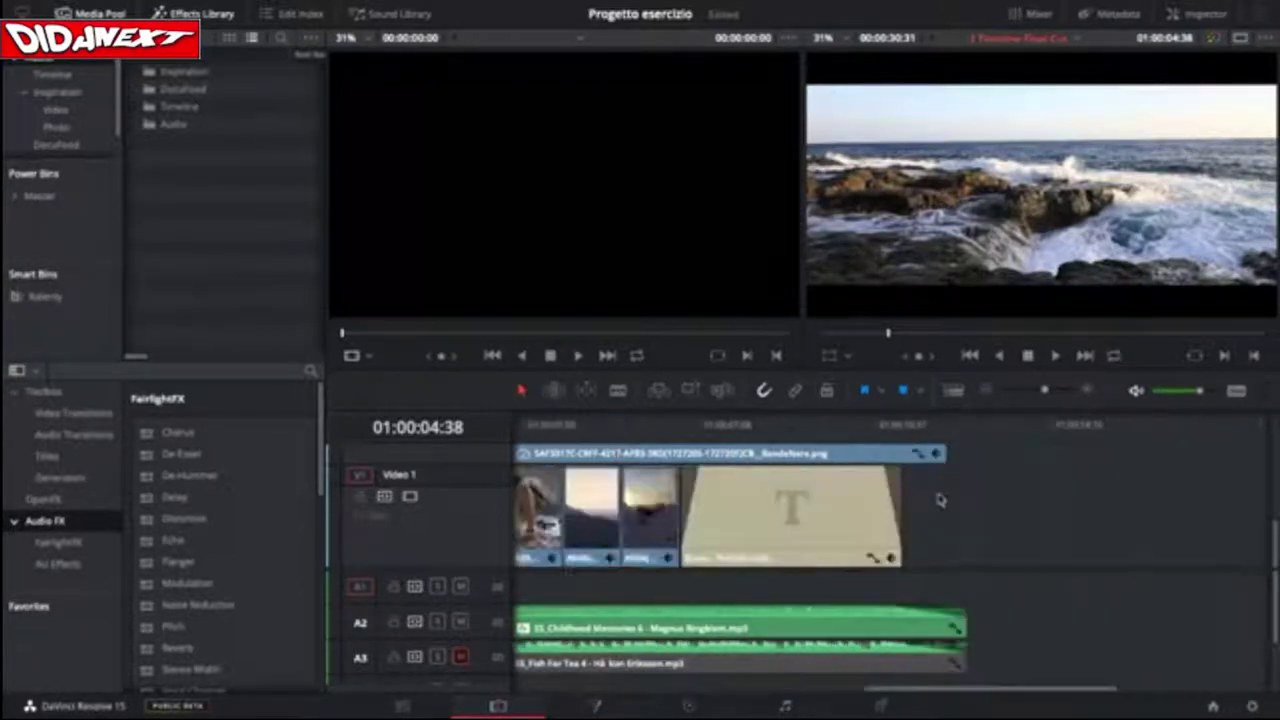
pyautogui.hscroll(-2, 940, 499)
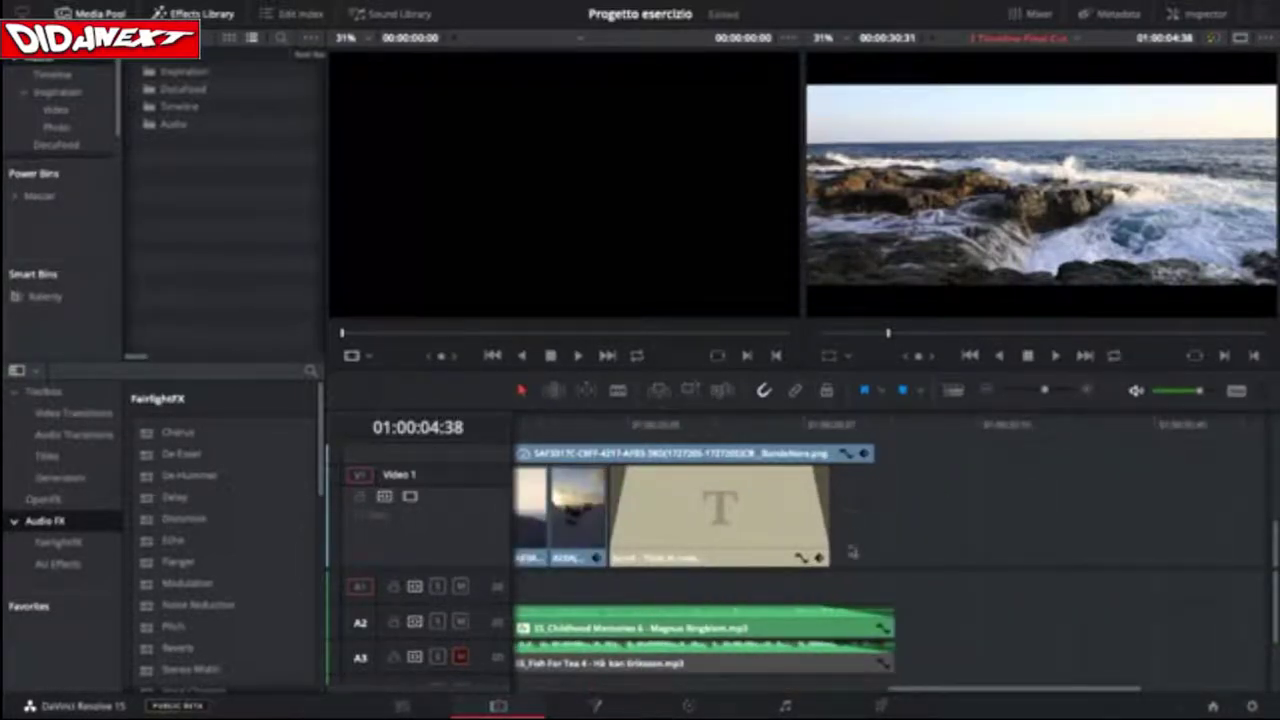
pyautogui.hscroll(-4, 848, 513)
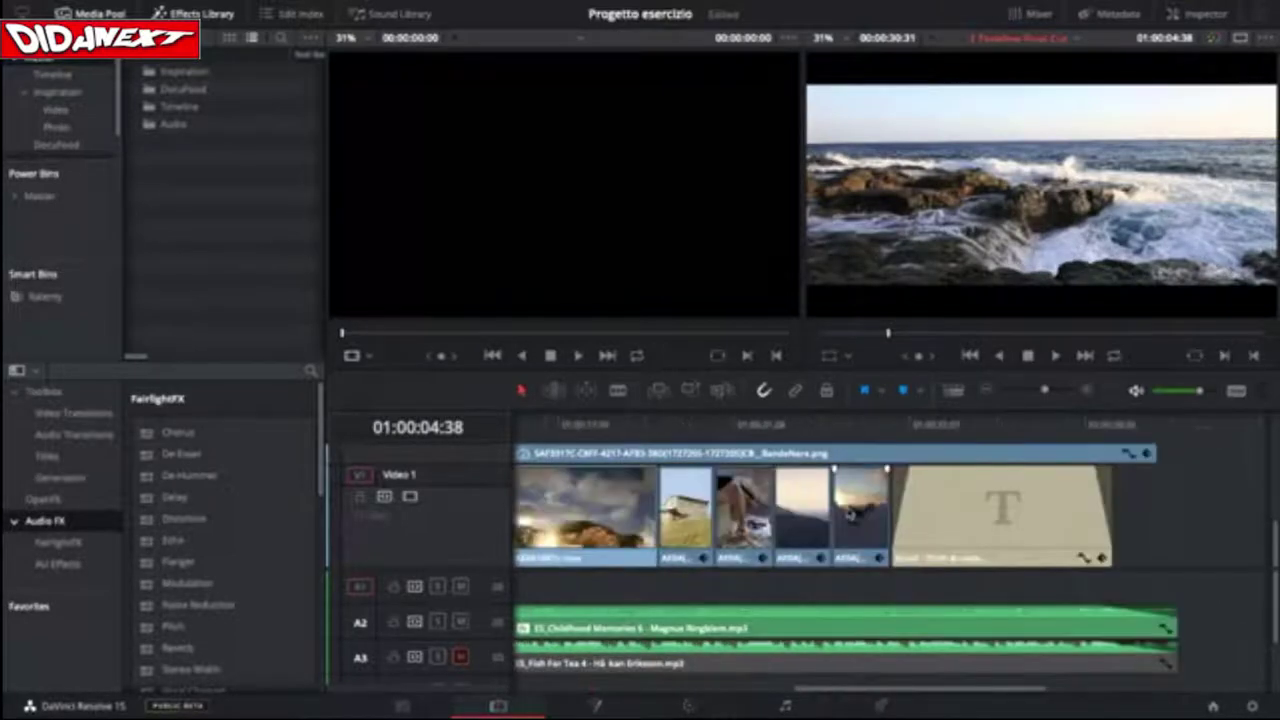
pyautogui.hscroll(-3, 848, 513)
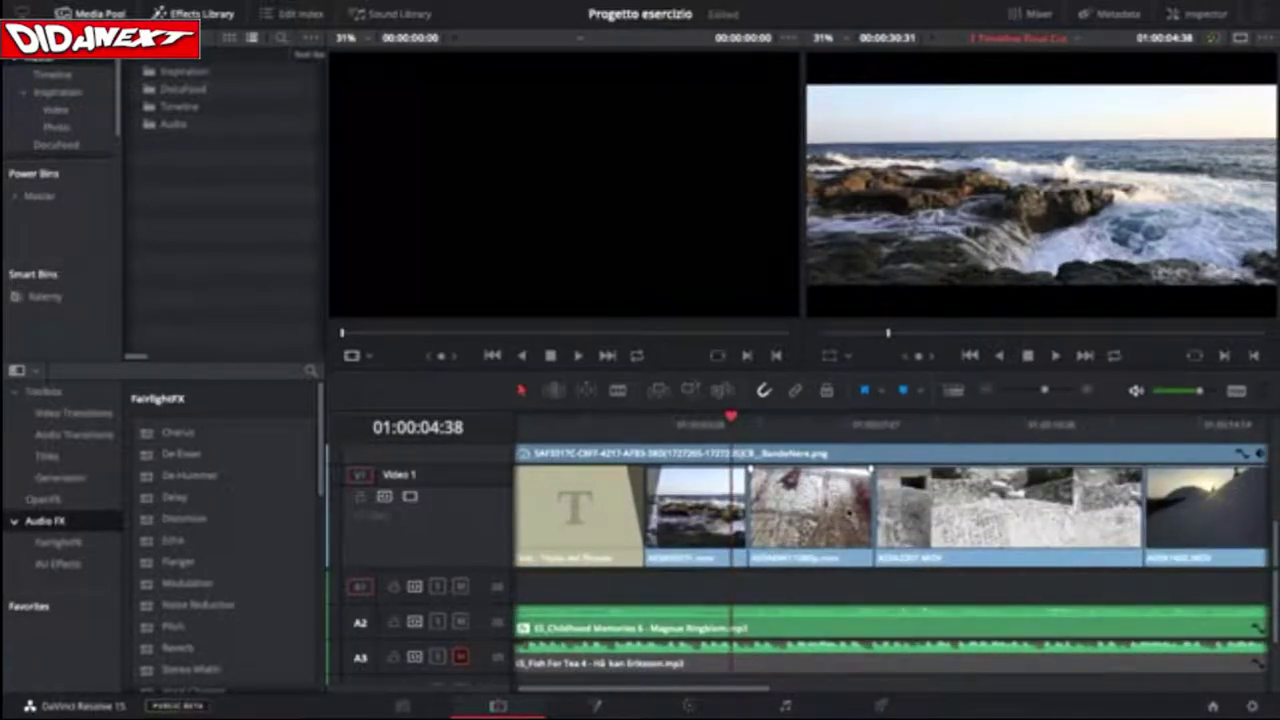
# Undo the ripple delete and the earlier edits back to the unsplit sea clip.
pyautogui.hotkey('ctrl', 'z')
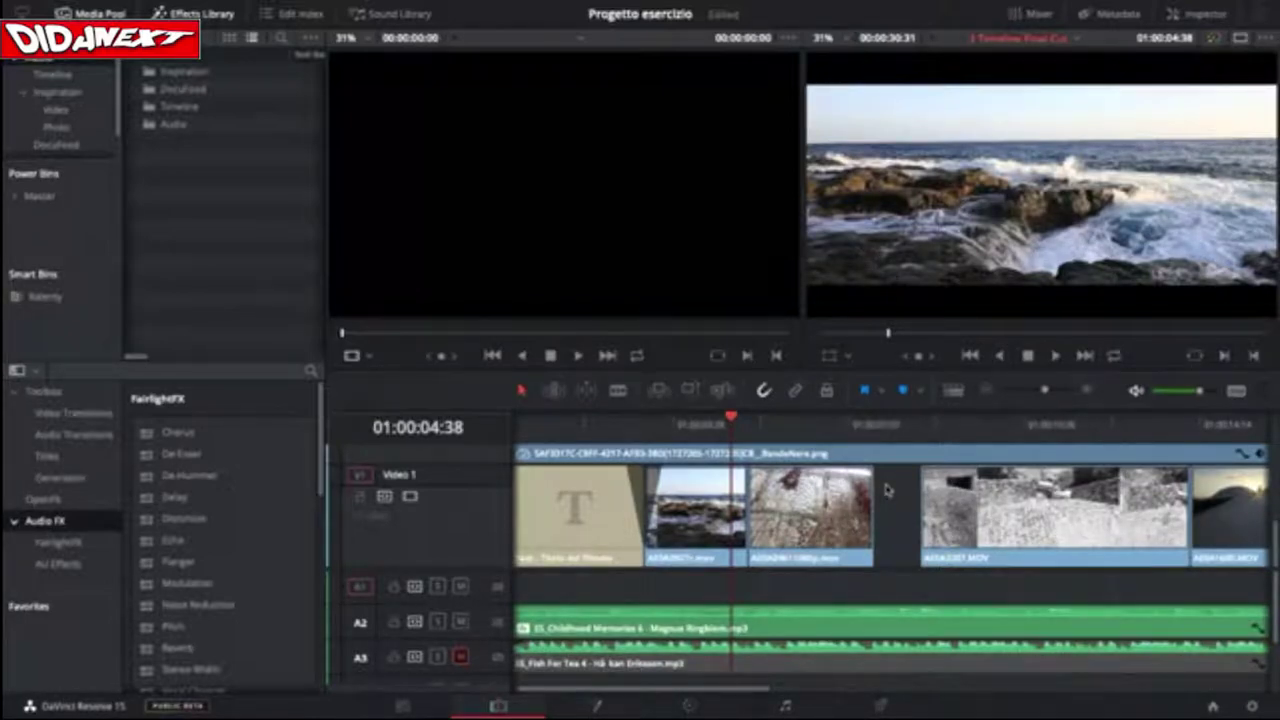
pyautogui.hotkey('ctrl', 'z')
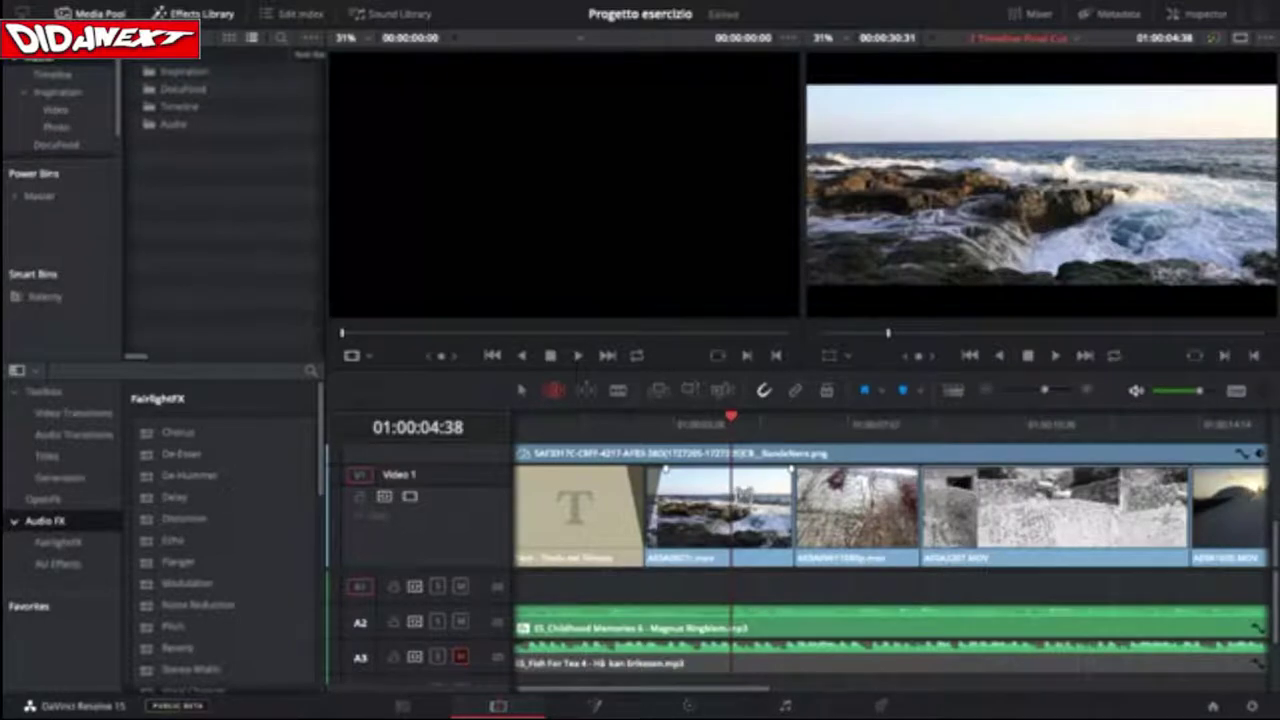
# Slip the sea clip's content by about +01:04 in trim mode, keeping its position and length in the timeline.
pyautogui.click(742, 492)
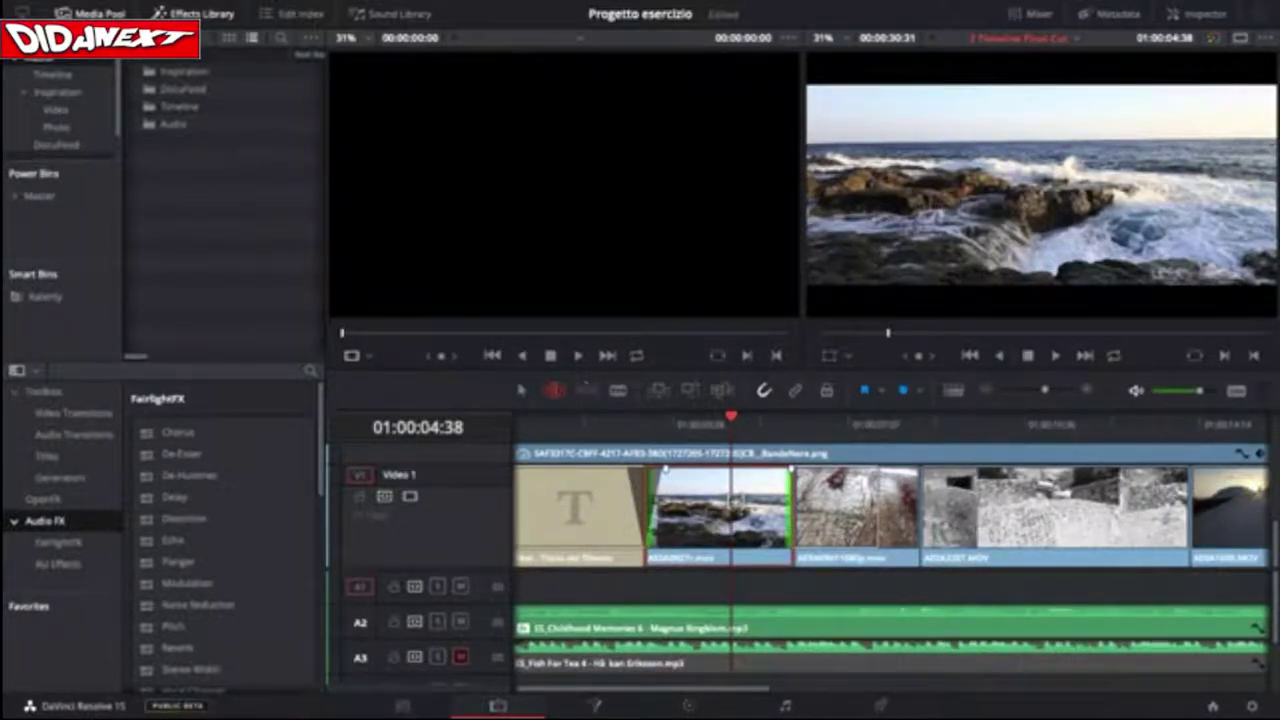
pyautogui.moveTo(738, 505); pyautogui.dragTo(728, 505)
pyautogui.moveTo(716, 505); pyautogui.dragTo(896, 500)
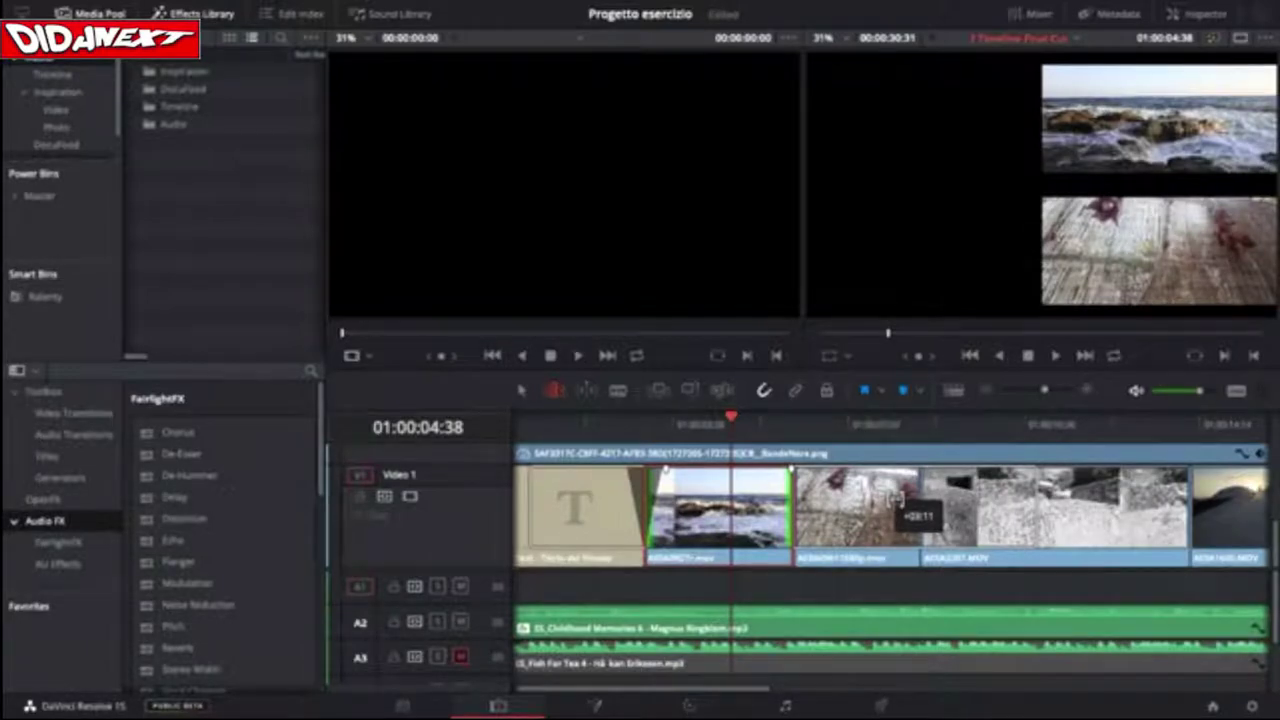
pyautogui.moveTo(897, 498); pyautogui.dragTo(788, 517)
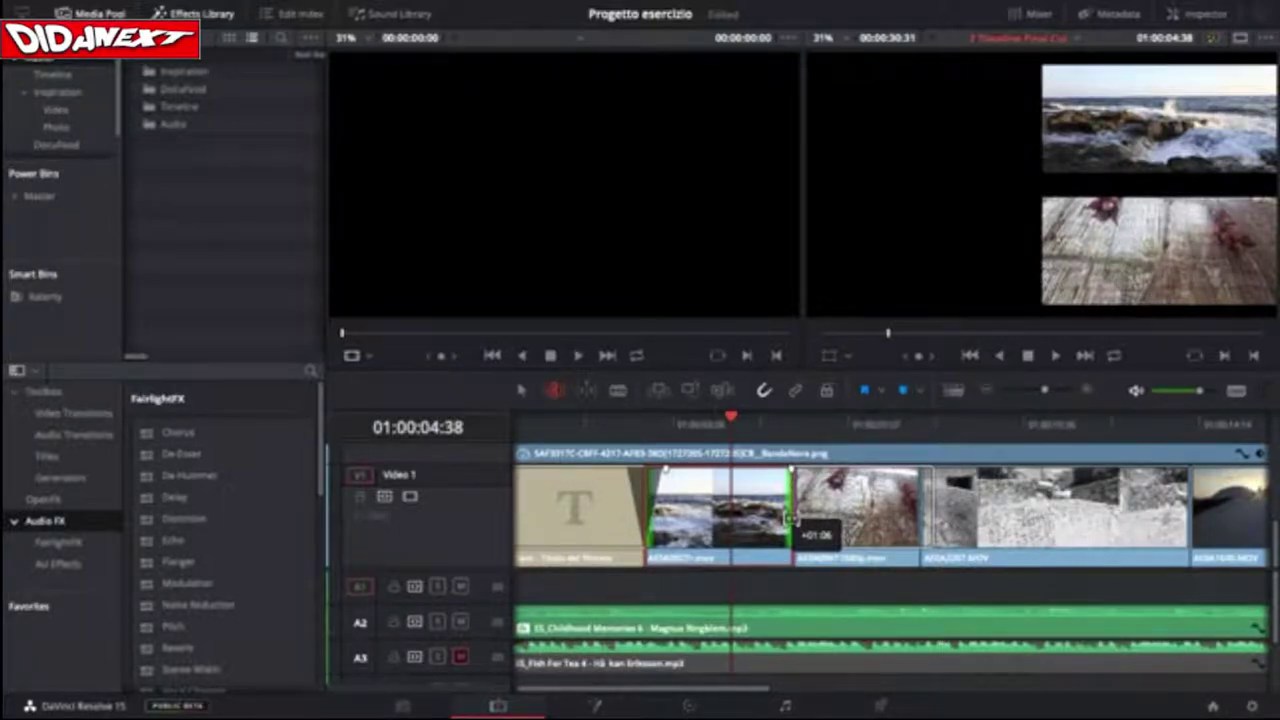
pyautogui.moveTo(788, 517); pyautogui.dragTo(788, 517)
pyautogui.moveTo(788, 517); pyautogui.dragTo(788, 517)
pyautogui.moveTo(788, 517); pyautogui.dragTo(788, 517)
pyautogui.moveTo(788, 517); pyautogui.dragTo(788, 517)
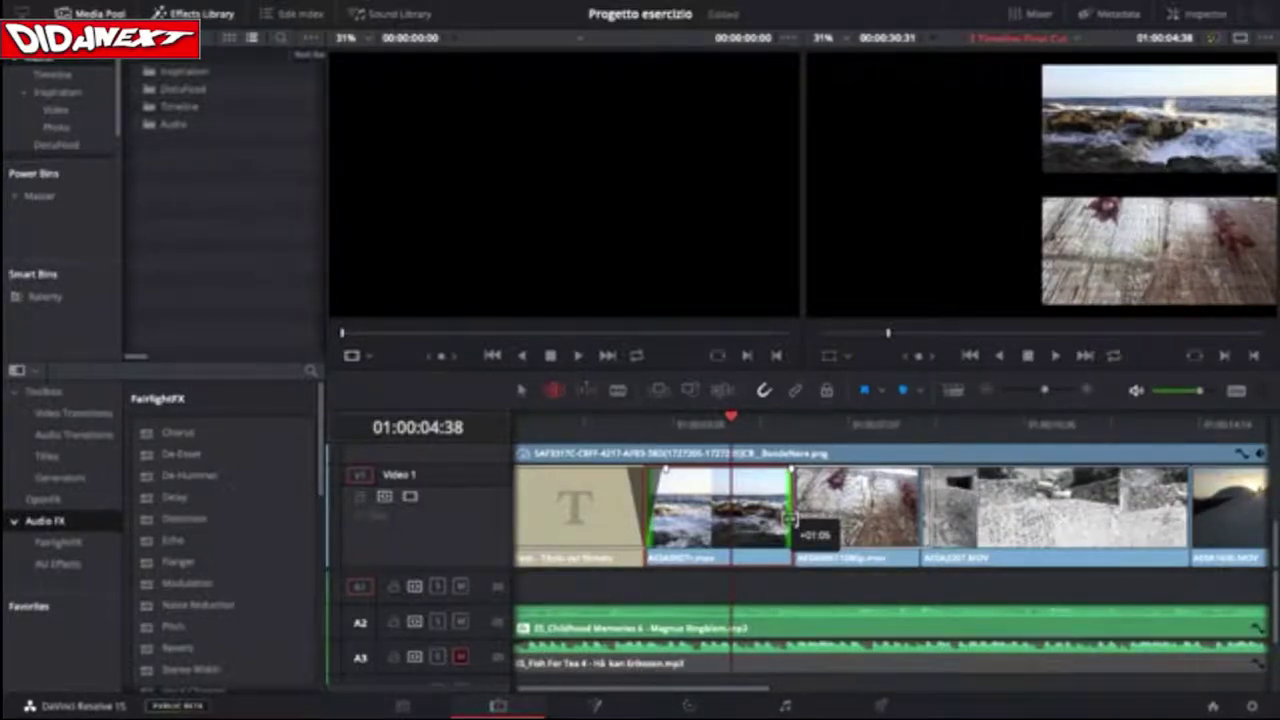
pyautogui.moveTo(788, 518); pyautogui.dragTo(788, 518)
pyautogui.moveTo(790, 519); pyautogui.dragTo(786, 521)
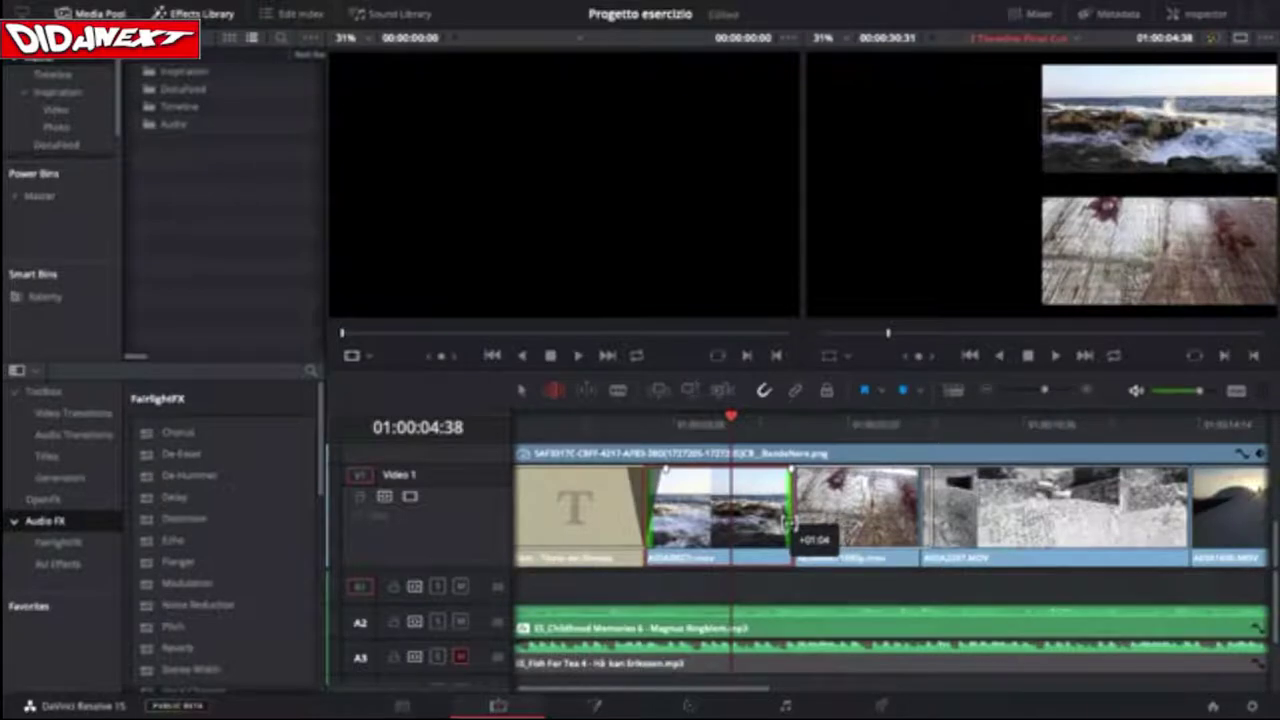
pyautogui.moveTo(788, 522); pyautogui.dragTo(789, 522)
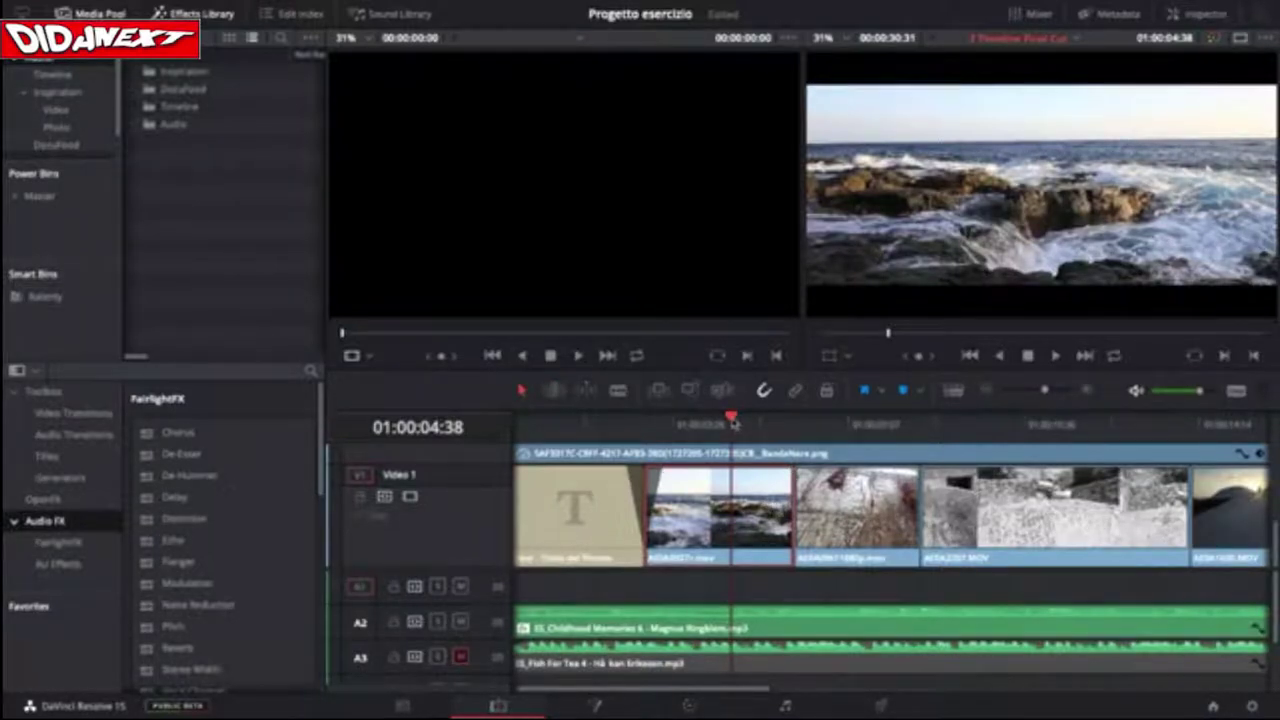
# Scrub past the sea clip and examine the rest of the timeline up to the closing titles.
pyautogui.moveTo(731, 418); pyautogui.dragTo(886, 433)
pyautogui.hscroll(3, 886, 433)
pyautogui.hscroll(2, 640, 420)
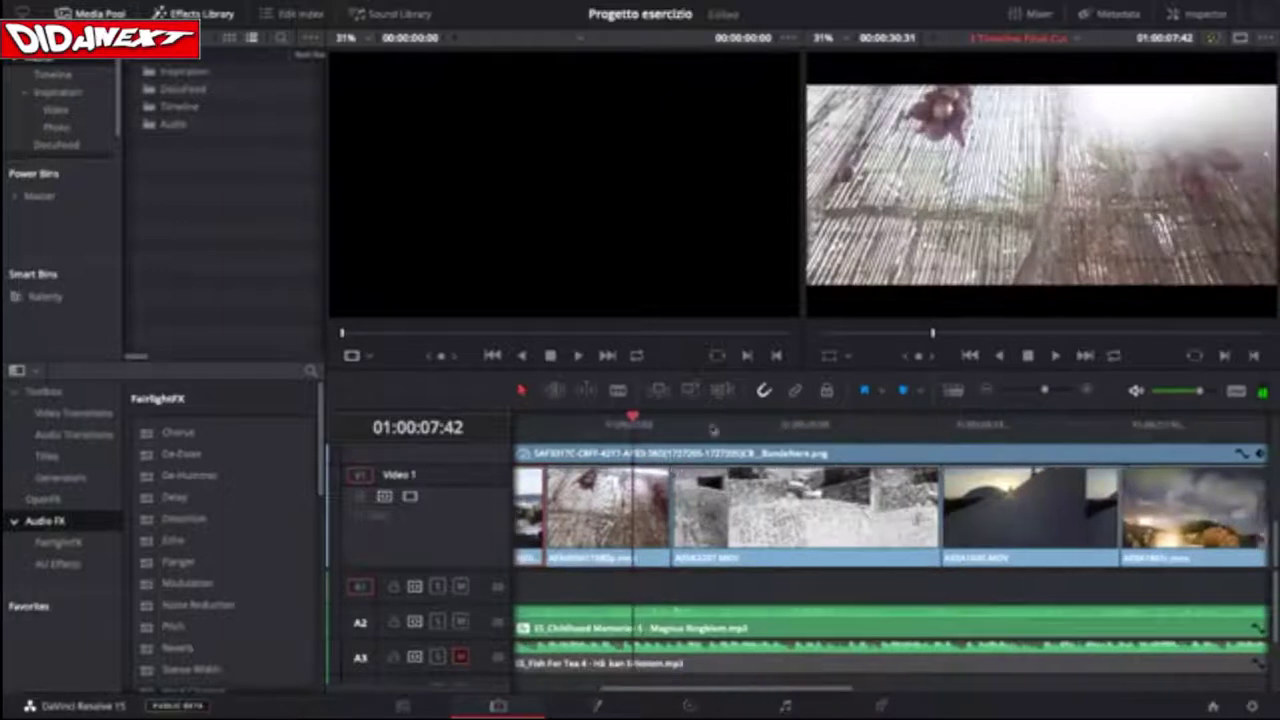
pyautogui.hscroll(3, 634, 422)
pyautogui.hscroll(5, 797, 418)
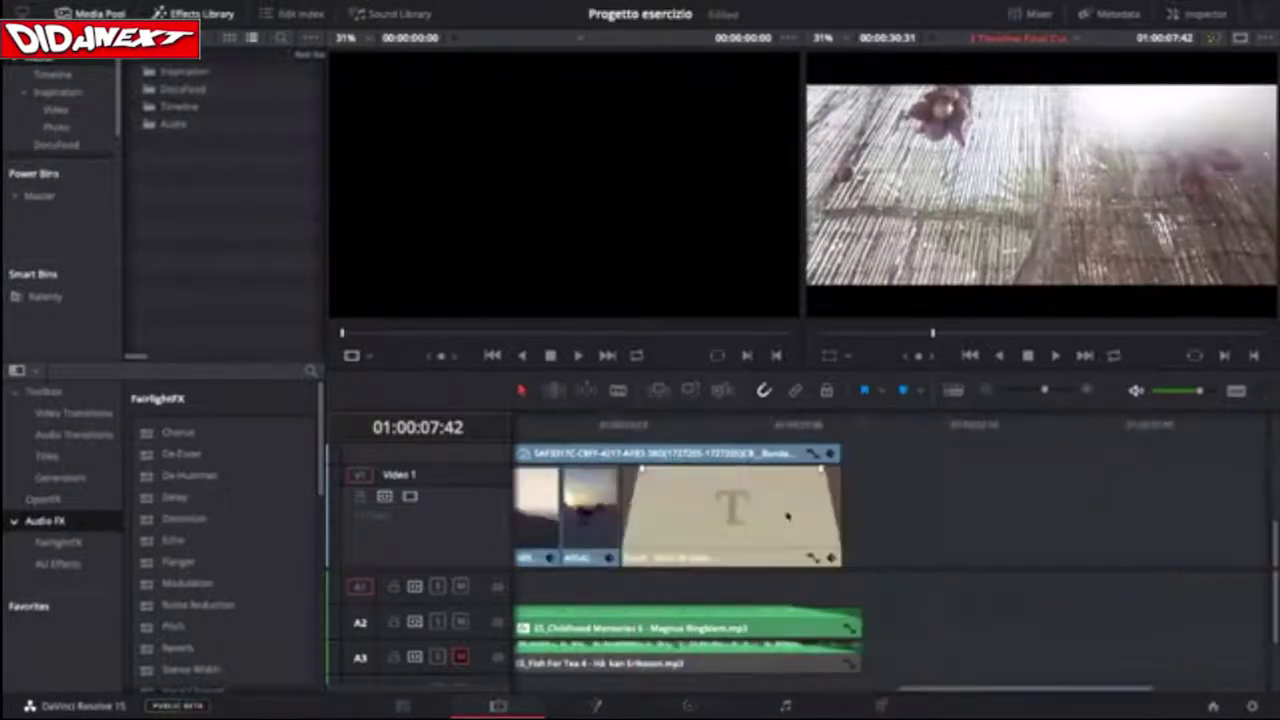
pyautogui.moveTo(797, 418)
pyautogui.mouseDown()
pyautogui.moveTo(812, 420)
pyautogui.moveTo(800, 424)
pyautogui.mouseUp()
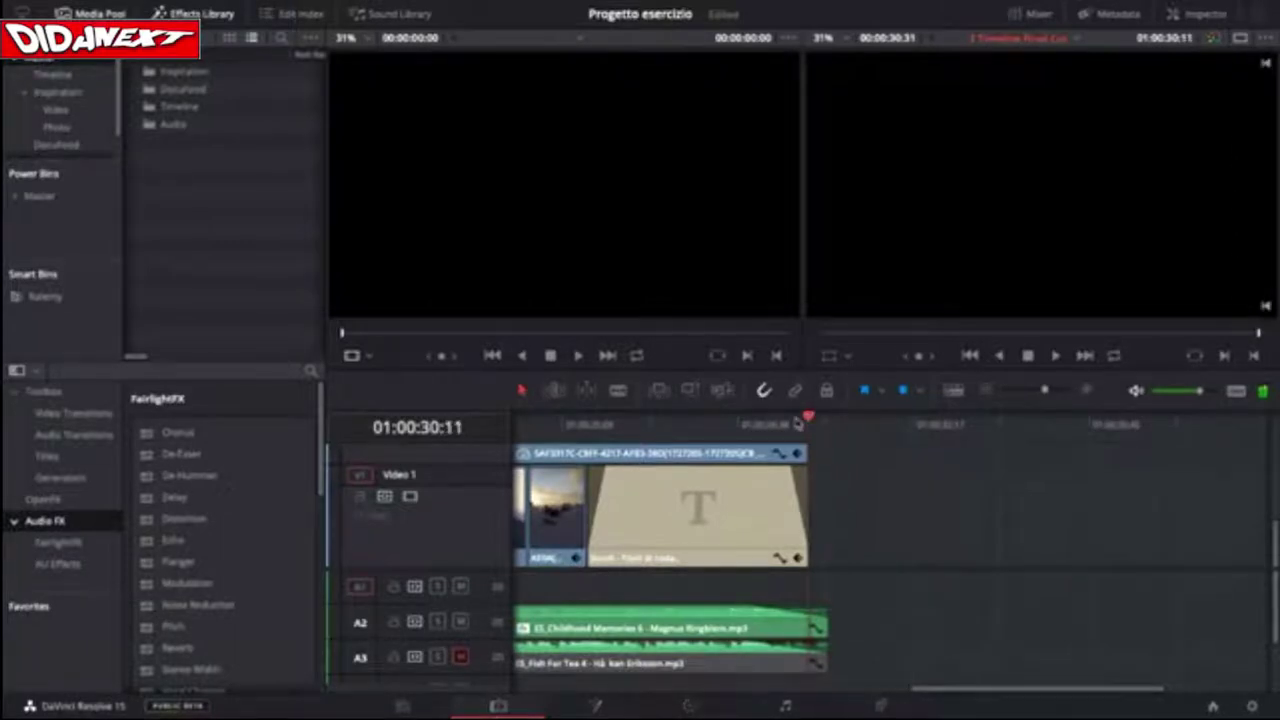
pyautogui.hscroll(-5, 795, 430)
pyautogui.hscroll(-8, 795, 430)
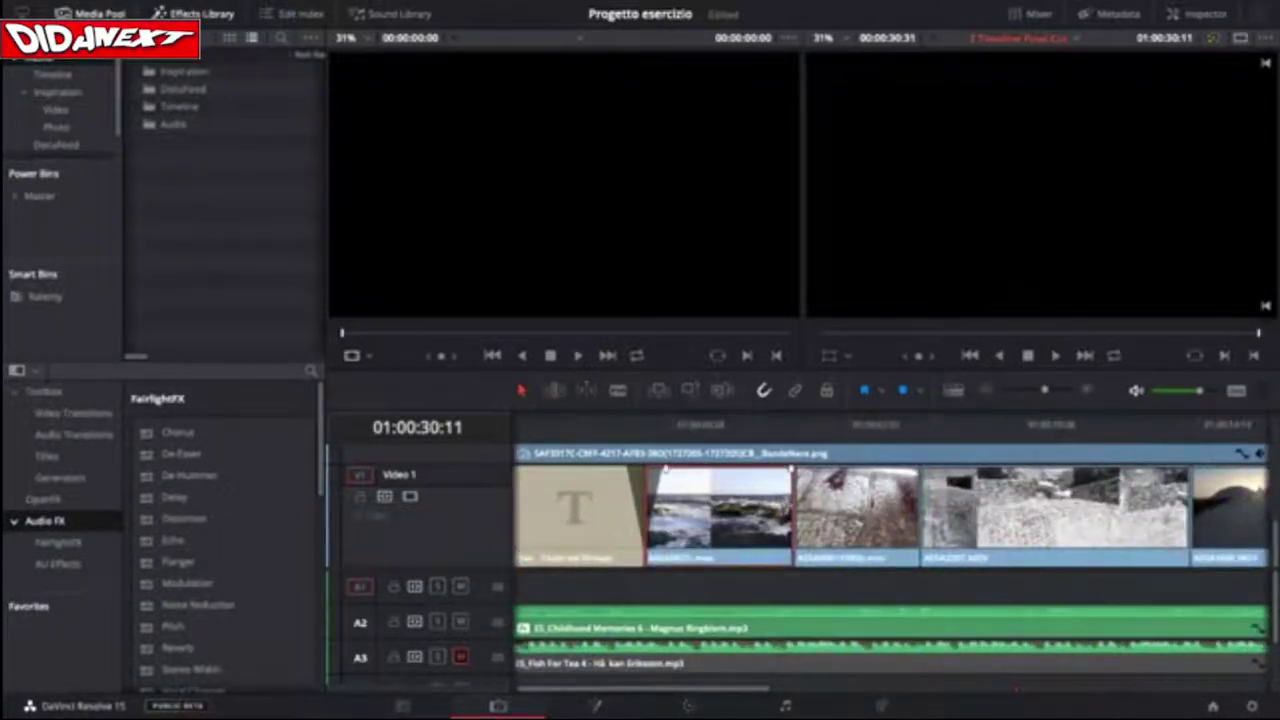
# Slip the sea clip's content again in trim mode and scrub through the clip to check its new frames.
pyautogui.click(792, 512)
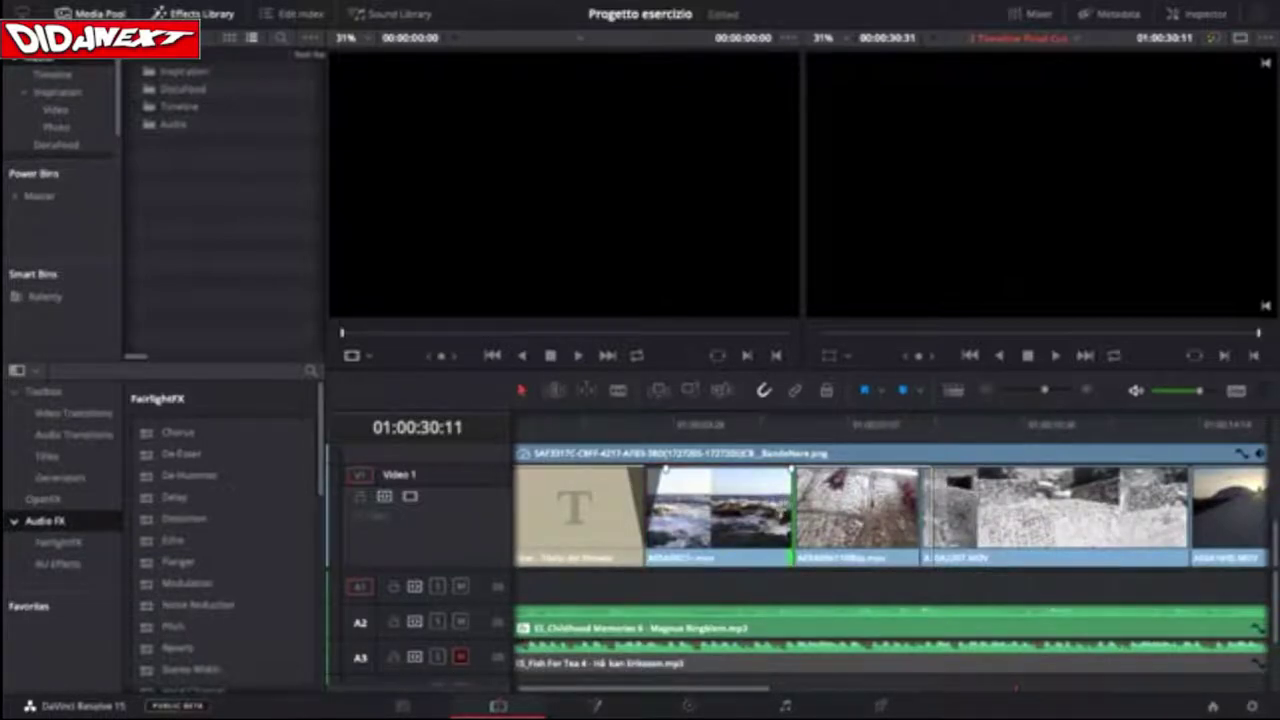
pyautogui.click(740, 426)
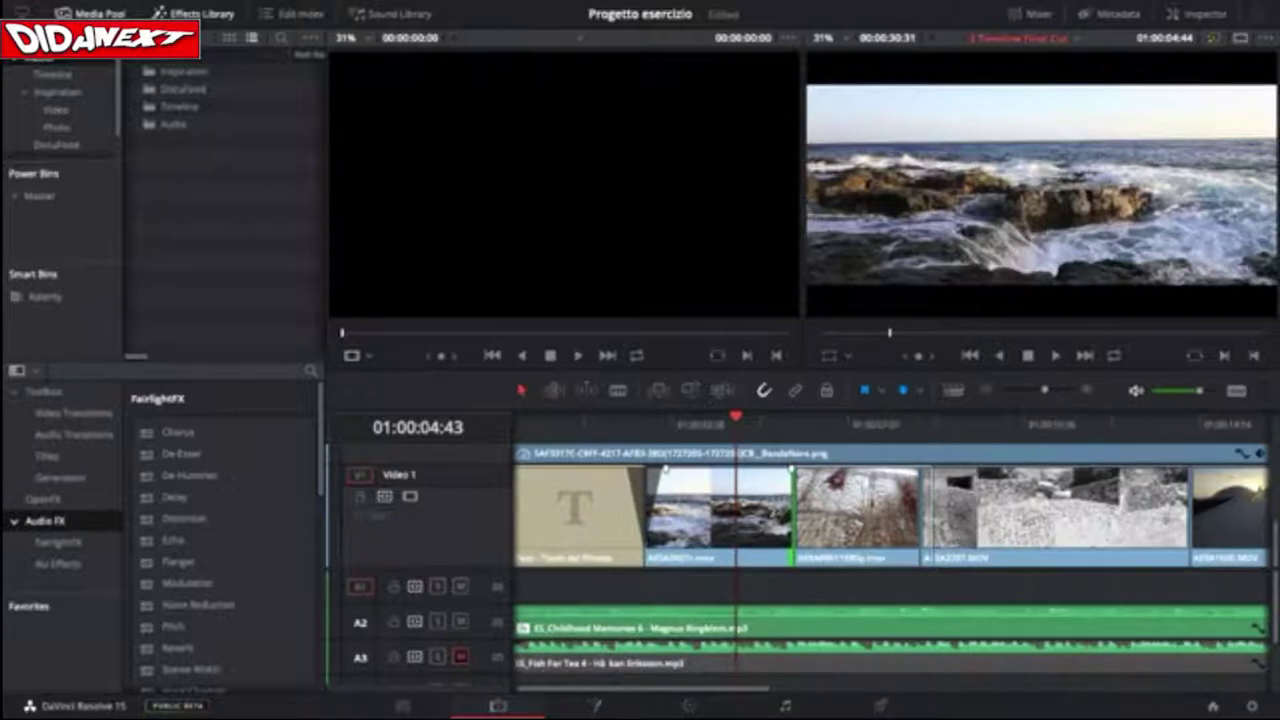
pyautogui.moveTo(792, 512)
pyautogui.mouseDown()
pyautogui.moveTo(737, 517)
pyautogui.moveTo(792, 512)
pyautogui.mouseUp()
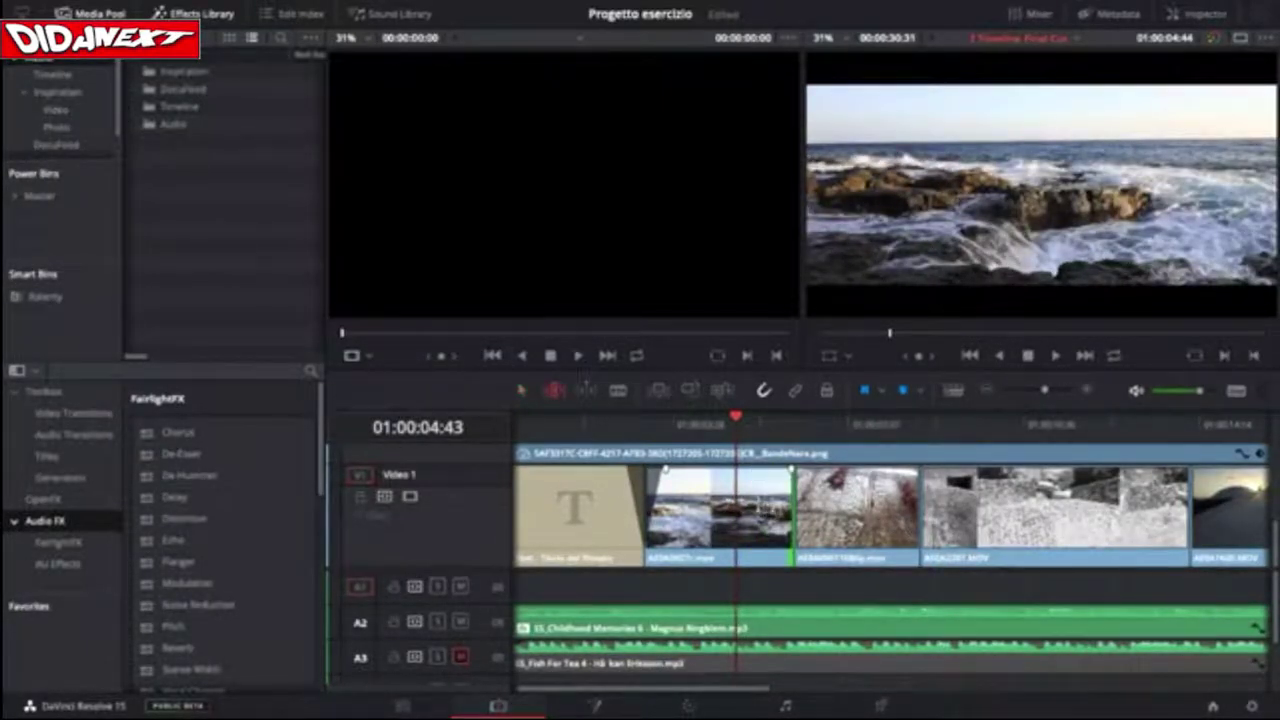
pyautogui.press('t')
pyautogui.moveTo(768, 515)
pyautogui.mouseDown()
pyautogui.moveTo(745, 515)
pyautogui.moveTo(755, 512)
pyautogui.mouseUp()
pyautogui.moveTo(742, 418); pyautogui.dragTo(772, 437)
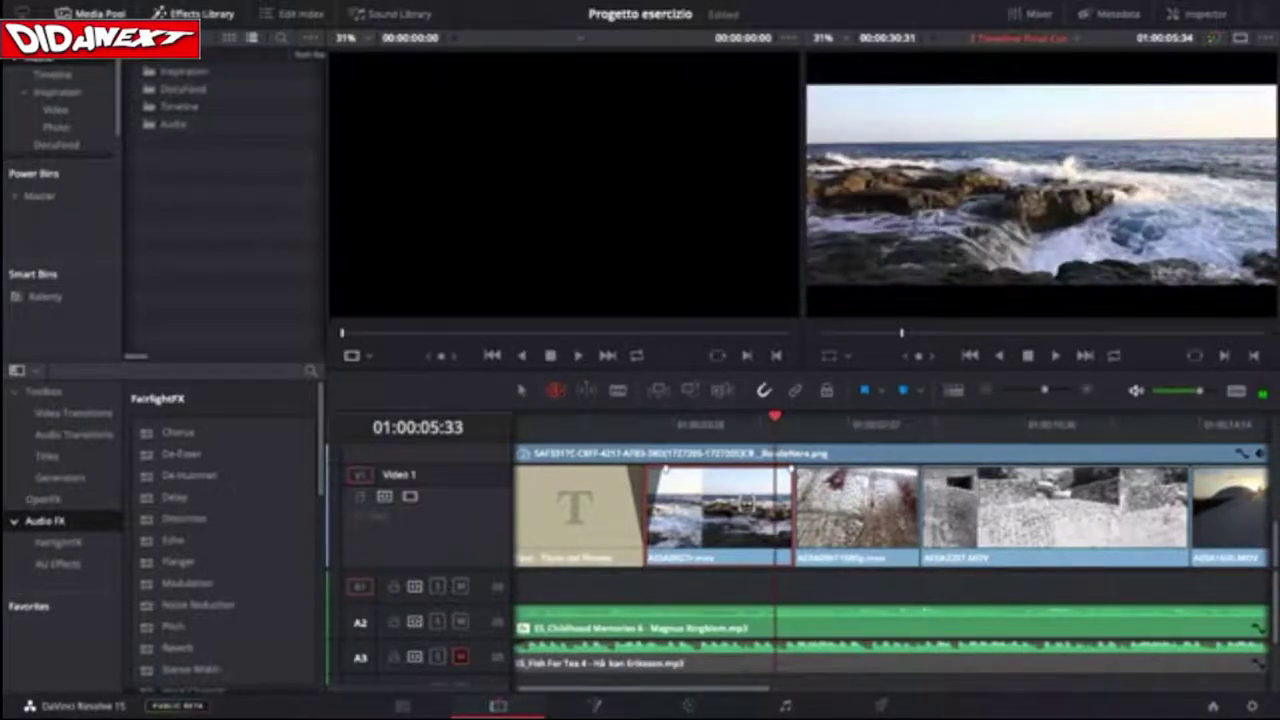
pyautogui.press('a')
pyautogui.moveTo(771, 417); pyautogui.dragTo(722, 424)
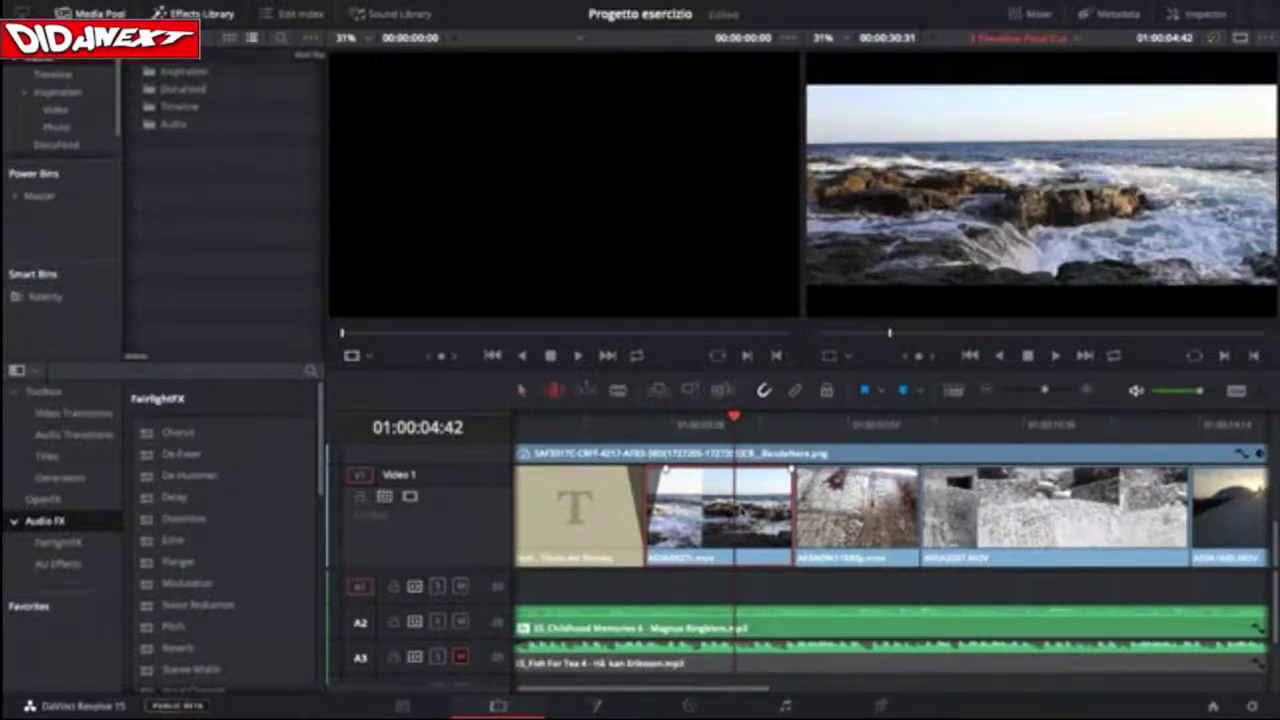
# Fine-tune the slip of the sea clip's content by about one frame and return to selection mode.
pyautogui.scroll(1, 740, 508)
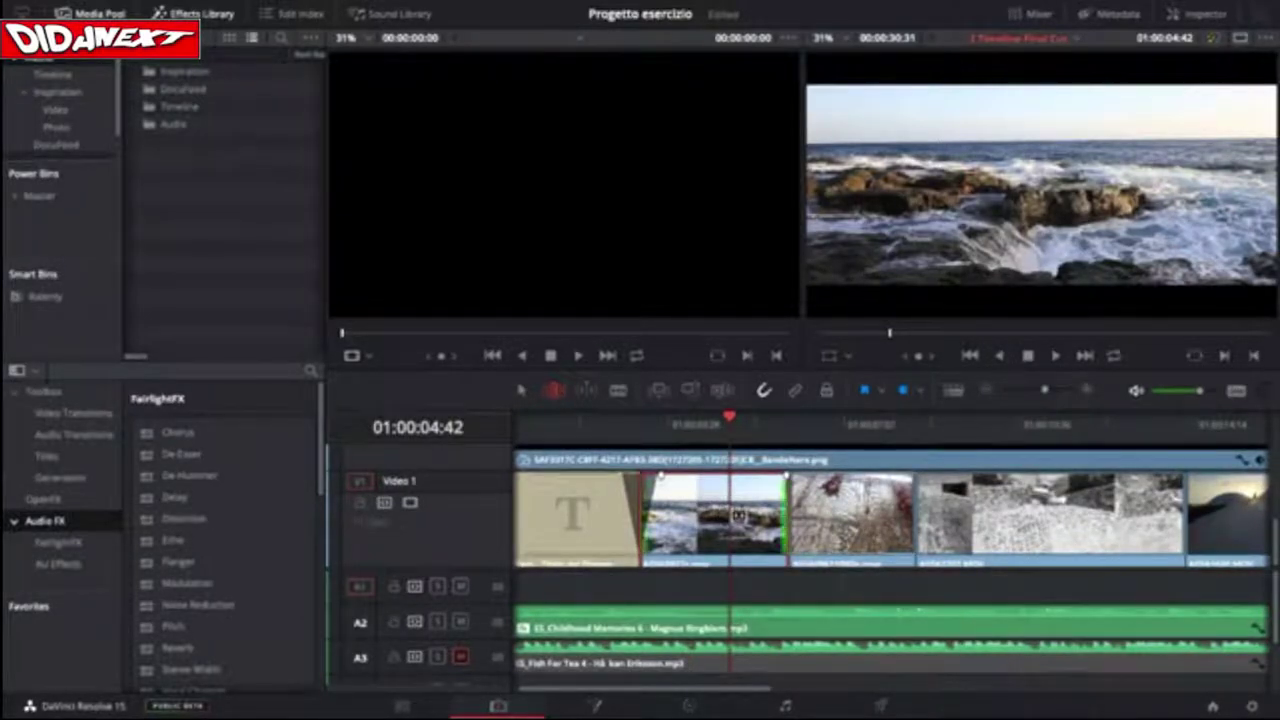
pyautogui.moveTo(729, 514); pyautogui.dragTo(740, 512)
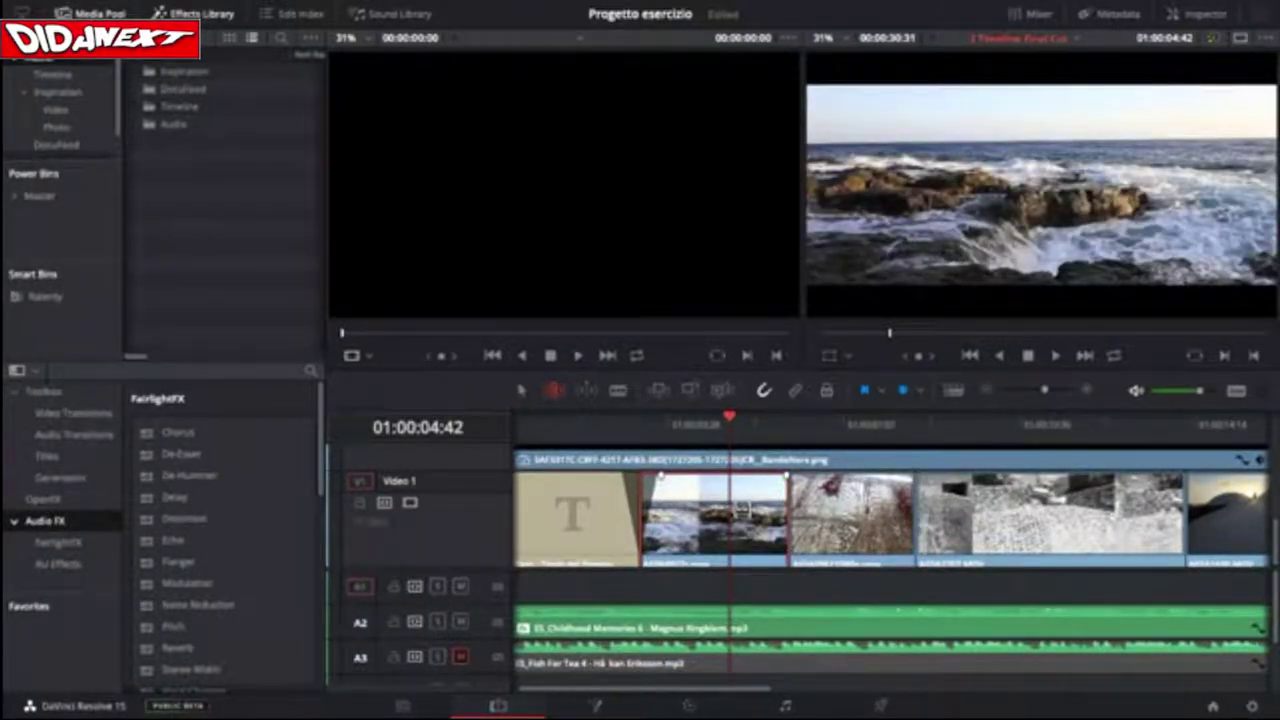
pyautogui.moveTo(740, 512); pyautogui.dragTo(741, 511)
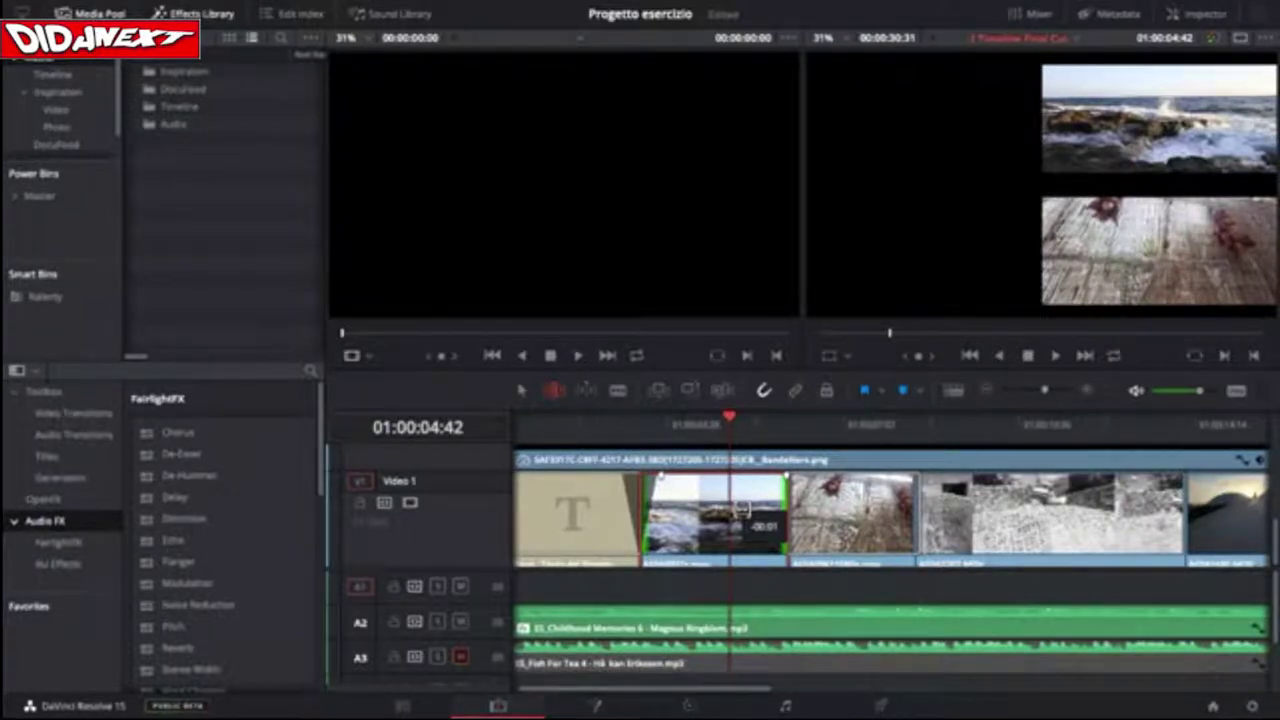
pyautogui.moveTo(741, 511); pyautogui.dragTo(741, 511)
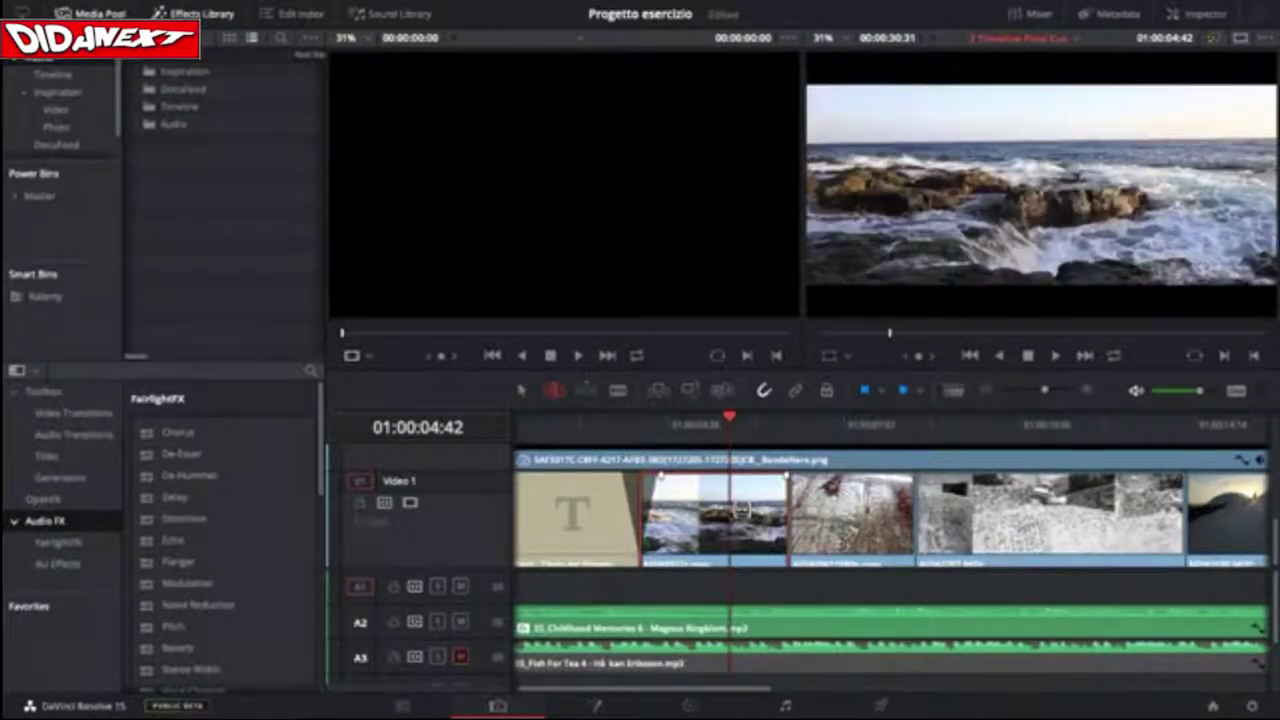
pyautogui.press('a')
# Zoom the timeline out slightly, look at the timeline view options and return the playhead to the sea clip.
pyautogui.moveTo(1045, 391); pyautogui.dragTo(1043, 393)
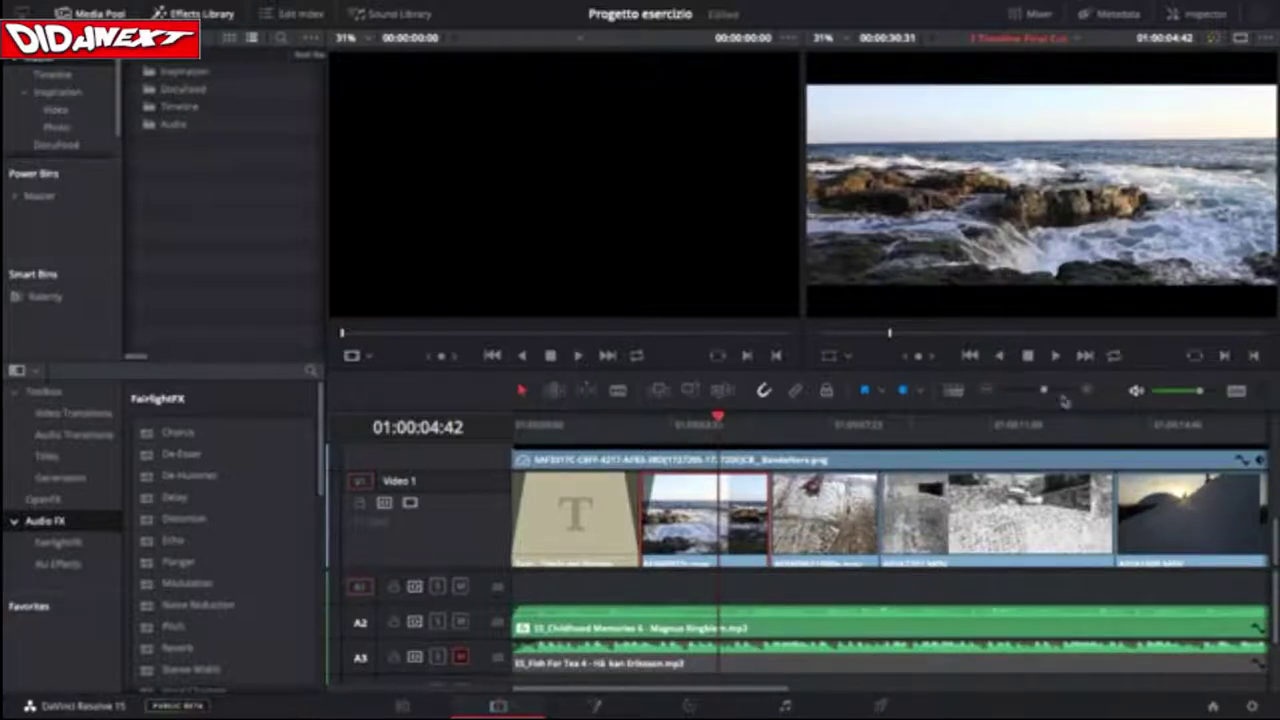
pyautogui.click(954, 391)
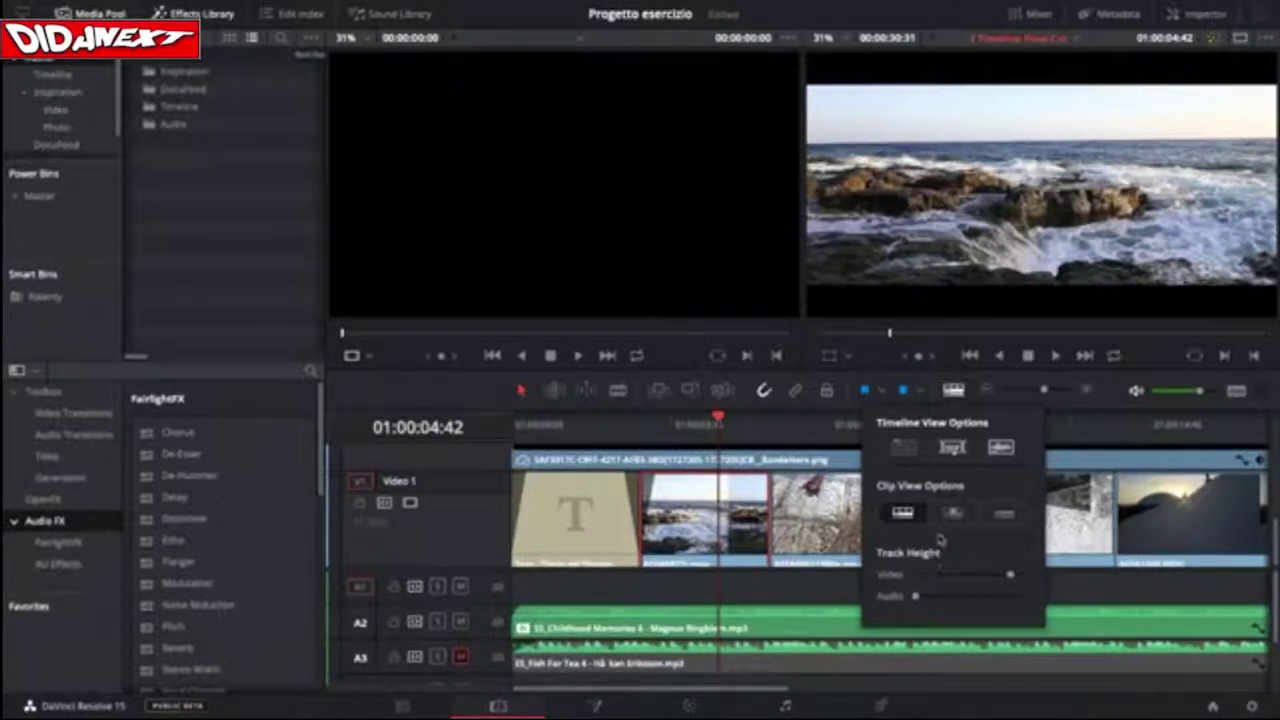
pyautogui.click(1054, 424)
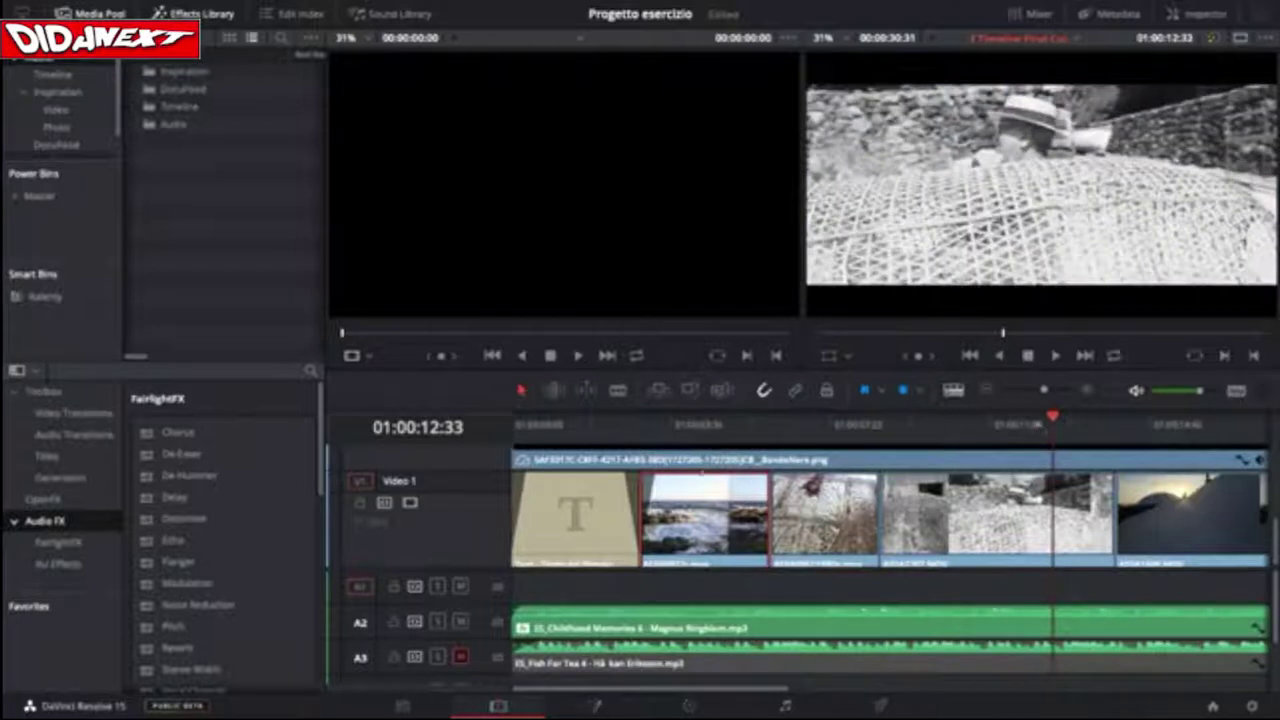
pyautogui.click(688, 428)
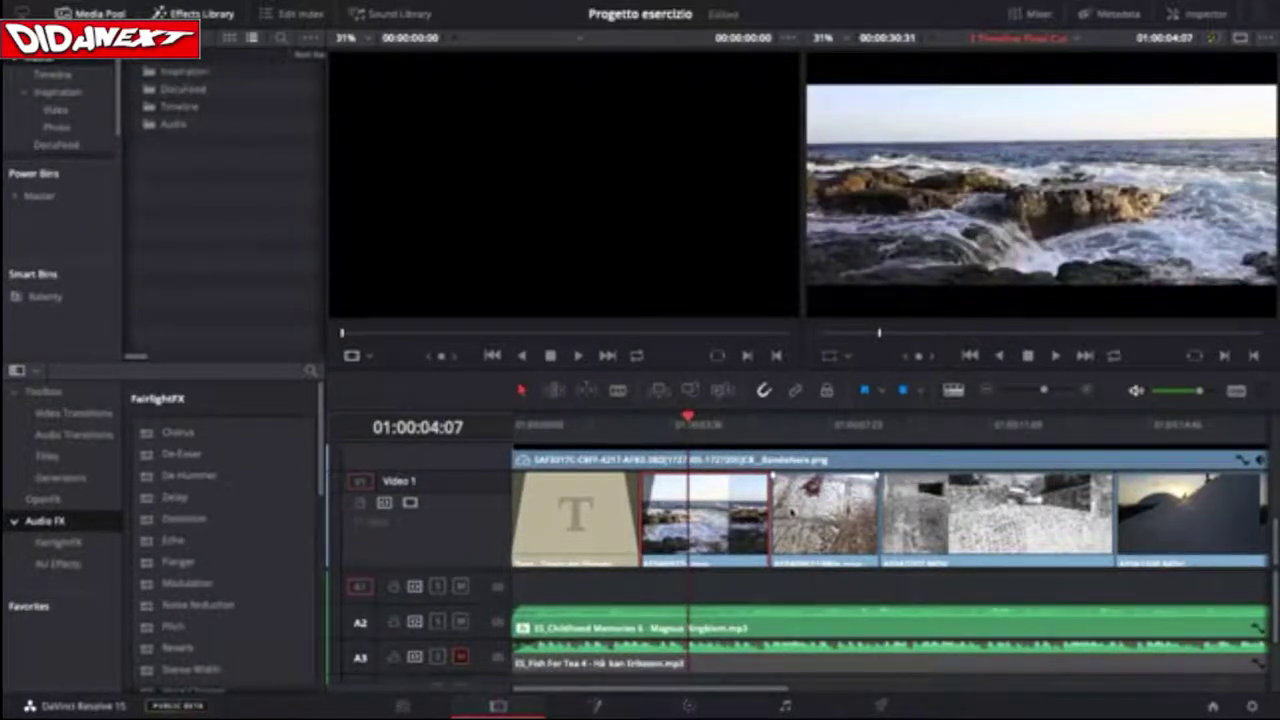
# Scrub back and forth through the clip following the sea shot, up to the start of the black-and-white clip.
pyautogui.moveTo(688, 420); pyautogui.dragTo(822, 432)
pyautogui.hscroll(3, 772, 437)
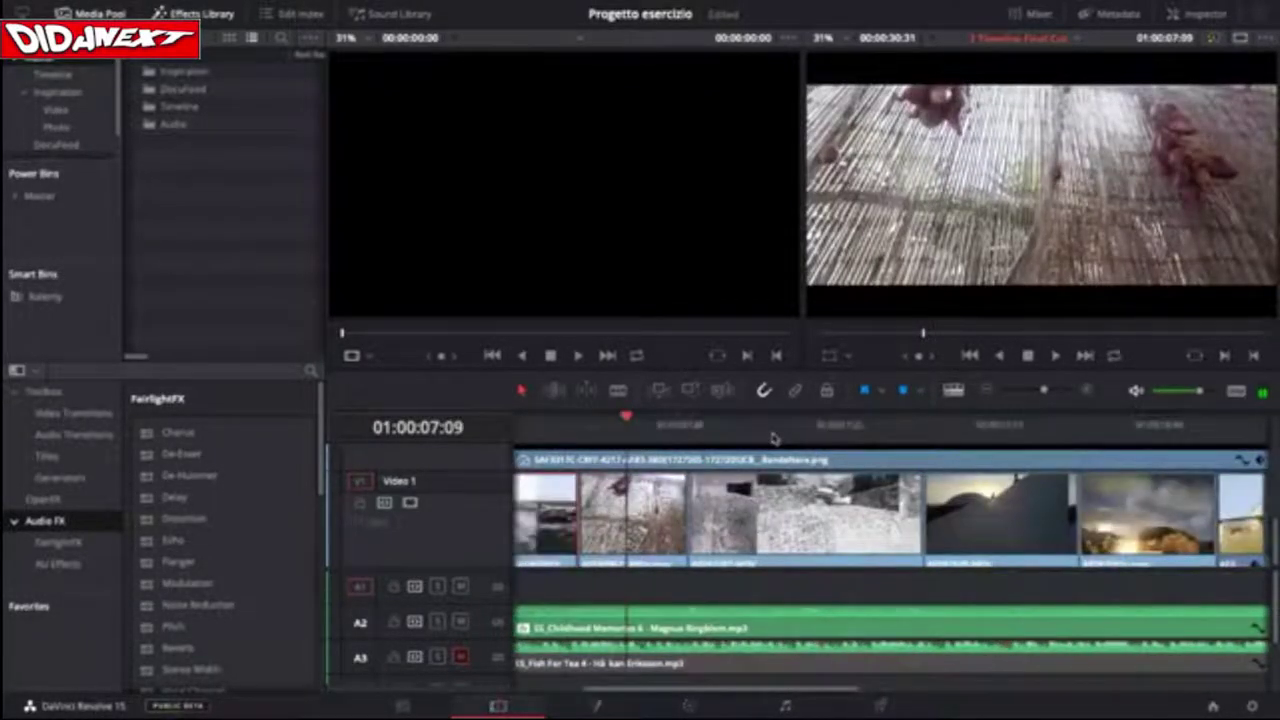
pyautogui.hscroll(-3, 772, 437)
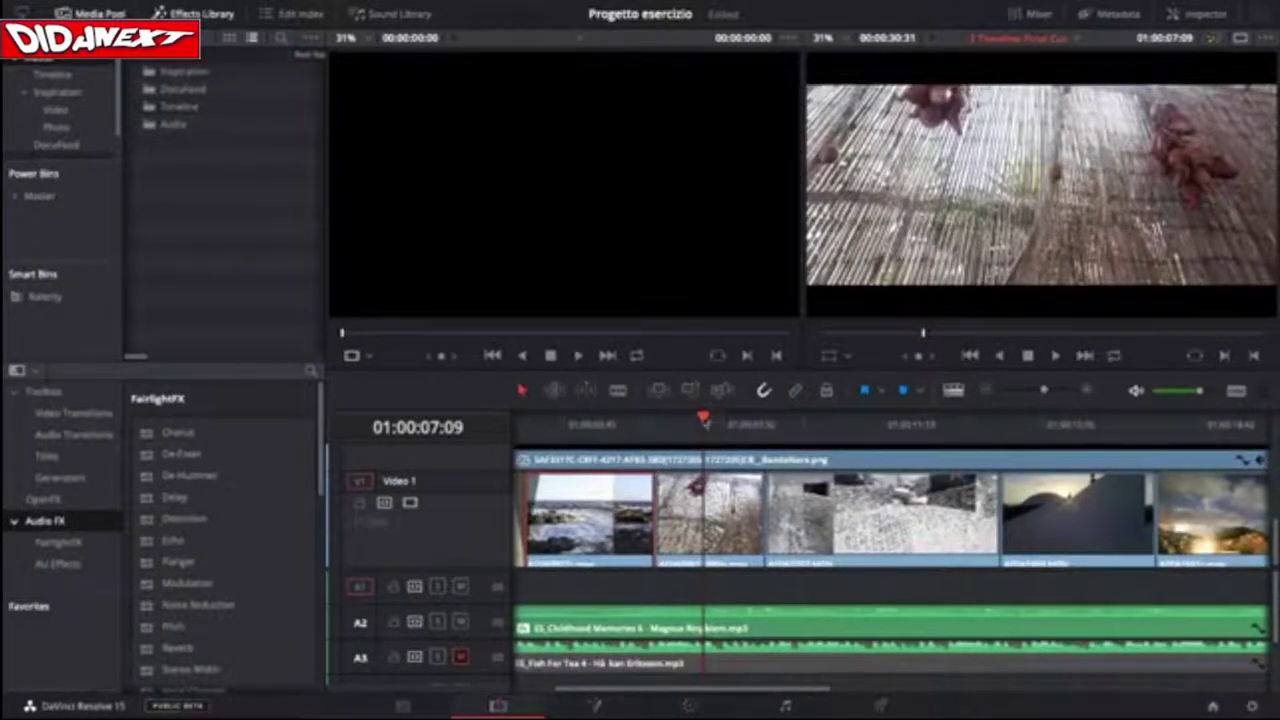
pyautogui.moveTo(704, 421); pyautogui.dragTo(690, 458)
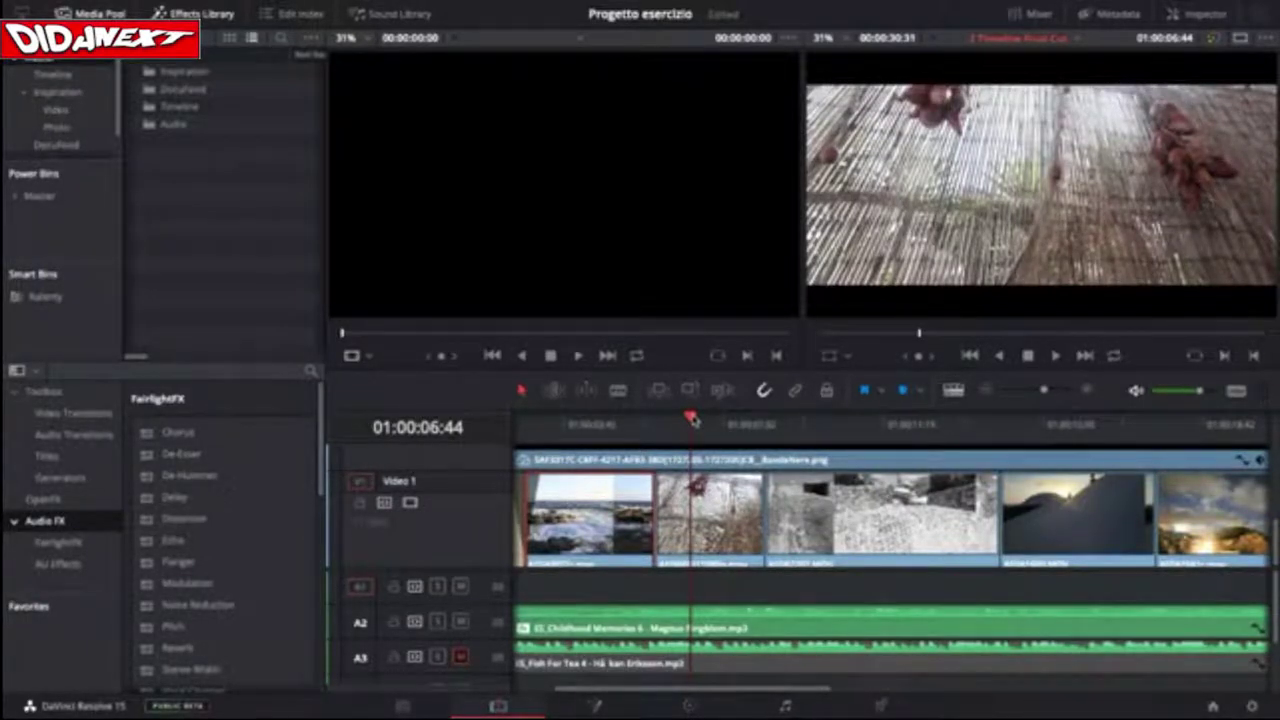
pyautogui.moveTo(692, 420); pyautogui.dragTo(686, 456)
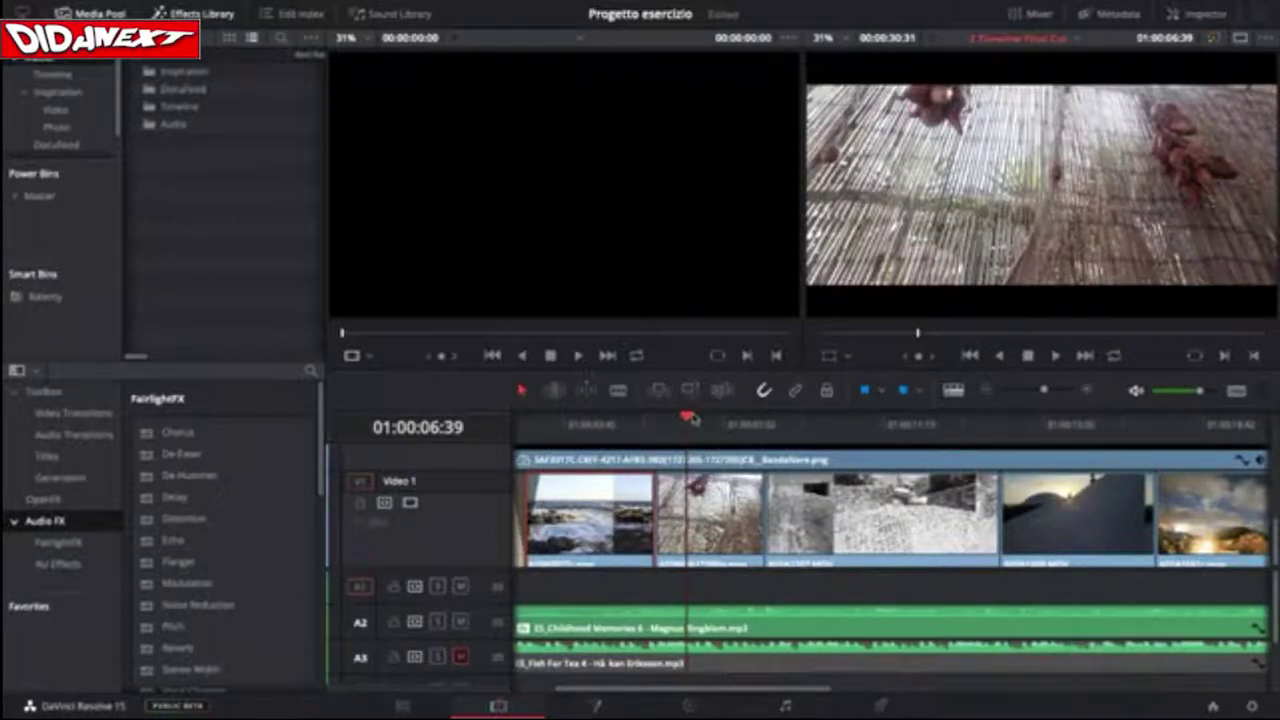
pyautogui.moveTo(686, 420); pyautogui.dragTo(694, 462)
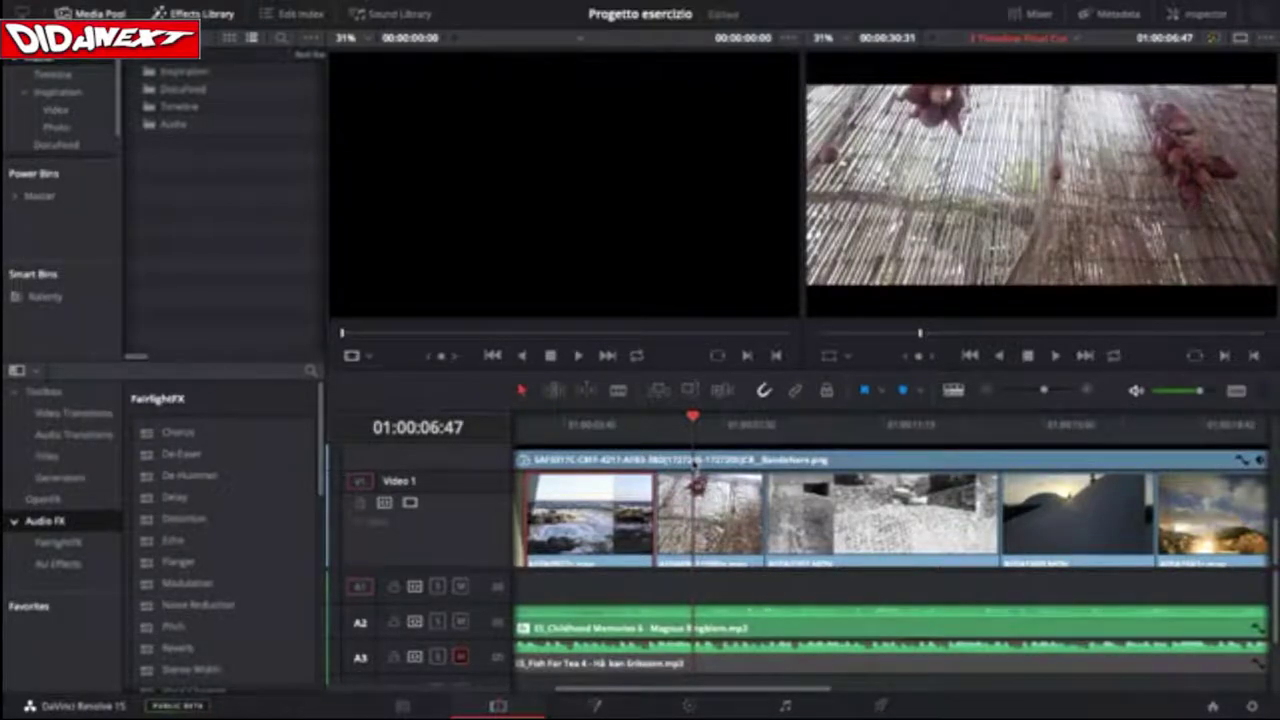
pyautogui.moveTo(694, 462)
pyautogui.mouseDown()
pyautogui.moveTo(818, 452)
pyautogui.moveTo(697, 452)
pyautogui.mouseUp()
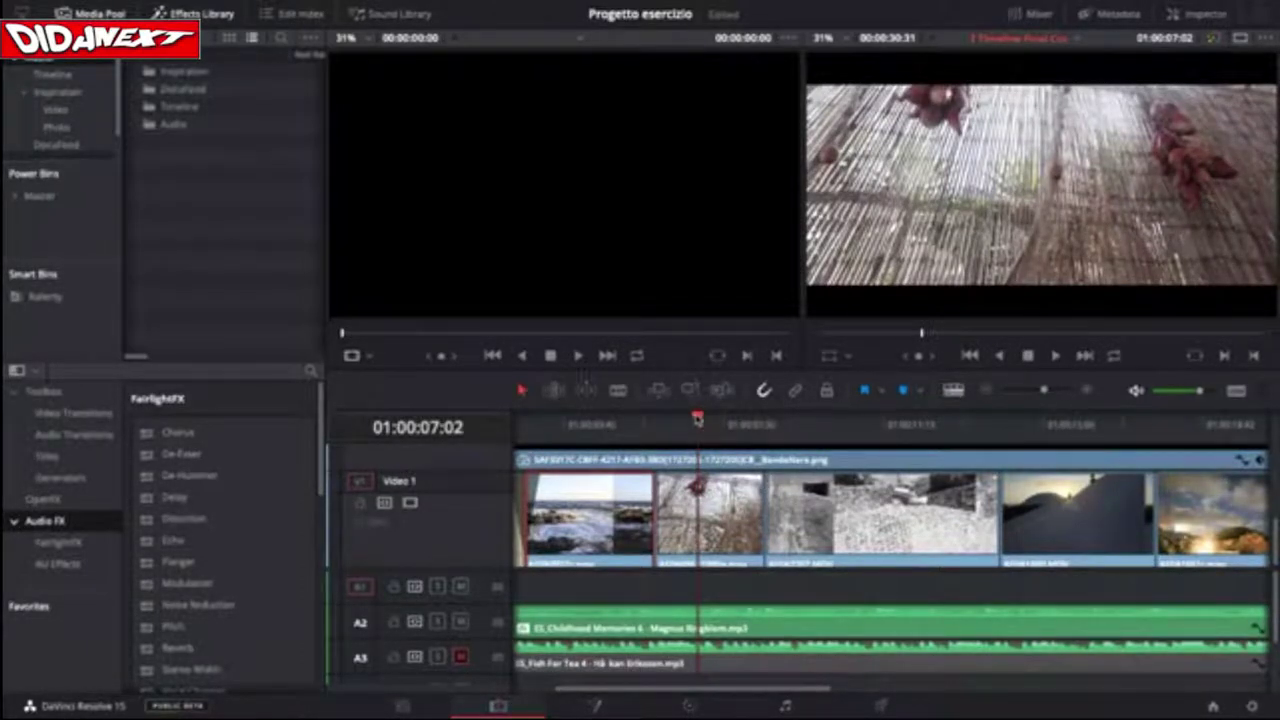
pyautogui.moveTo(697, 420); pyautogui.dragTo(765, 421)
pyautogui.moveTo(775, 470)
pyautogui.mouseDown()
pyautogui.moveTo(806, 463)
pyautogui.moveTo(706, 480)
pyautogui.moveTo(806, 470)
pyautogui.moveTo(766, 474)
pyautogui.mouseUp()
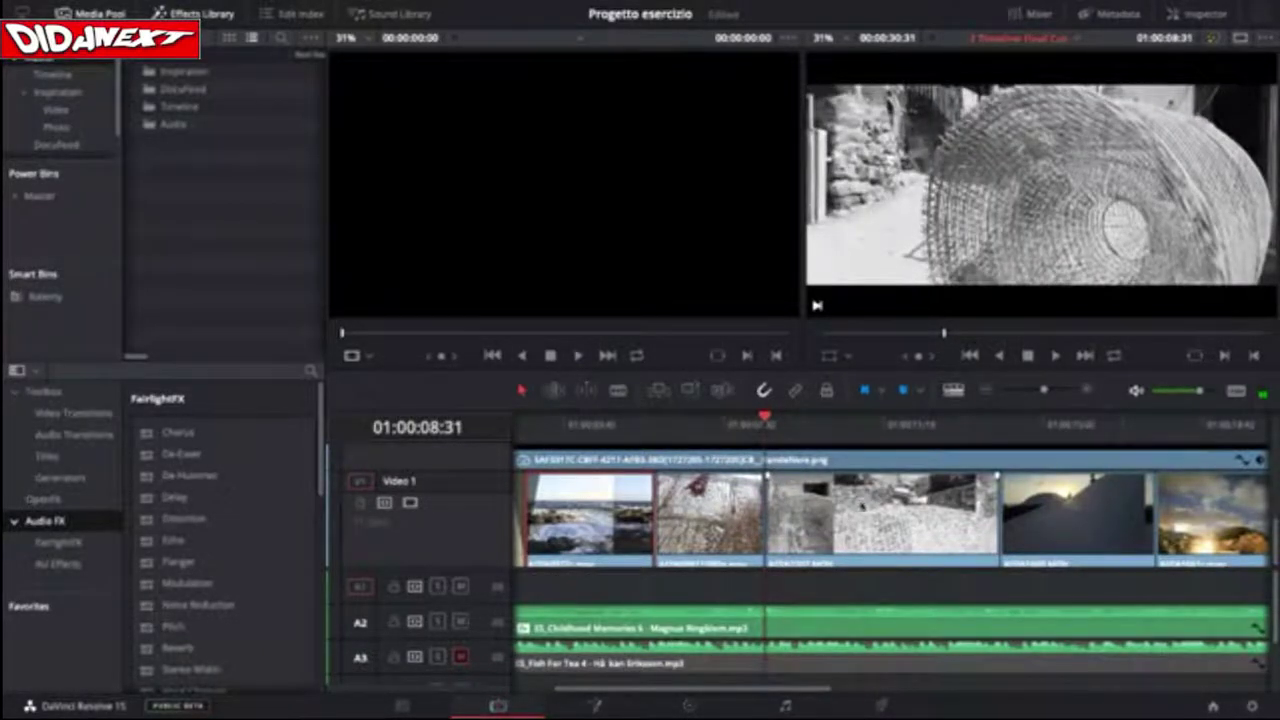
# Find the black-and-white clip's source in the Media Pool, load 03.MOV in the source viewer and go to its first frame.
pyautogui.click(880, 515)
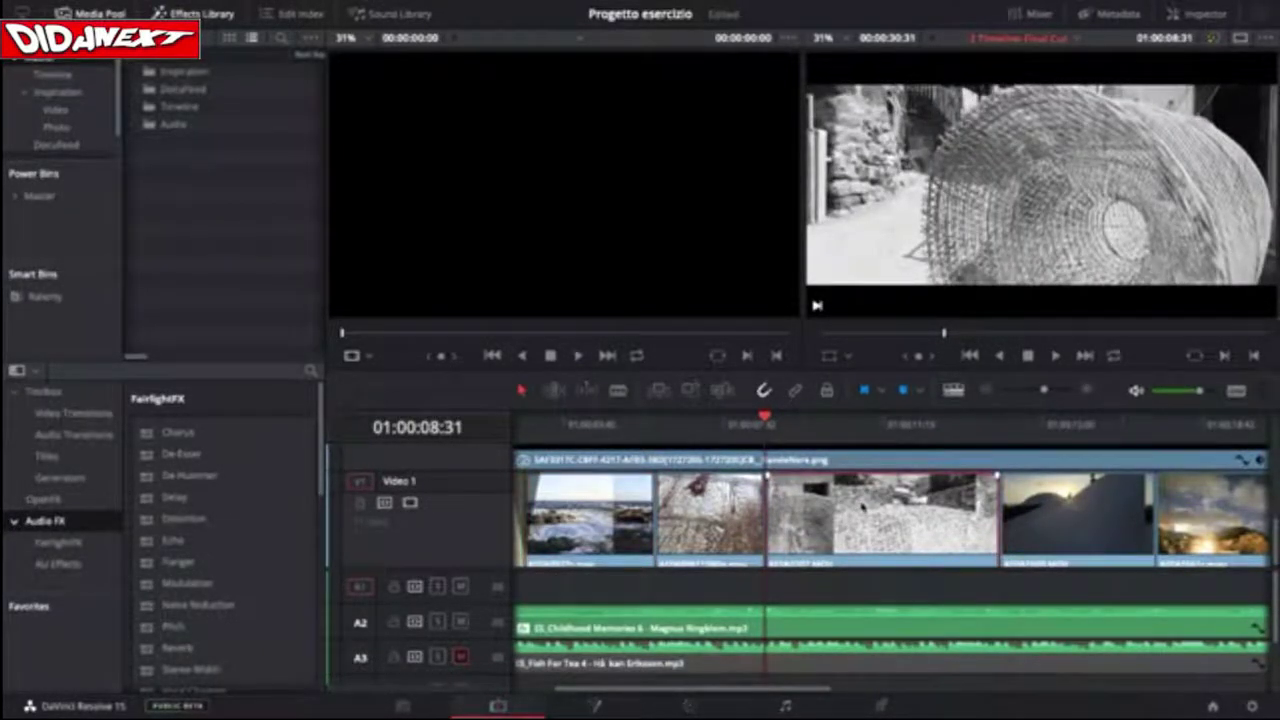
pyautogui.rightClick(868, 508)
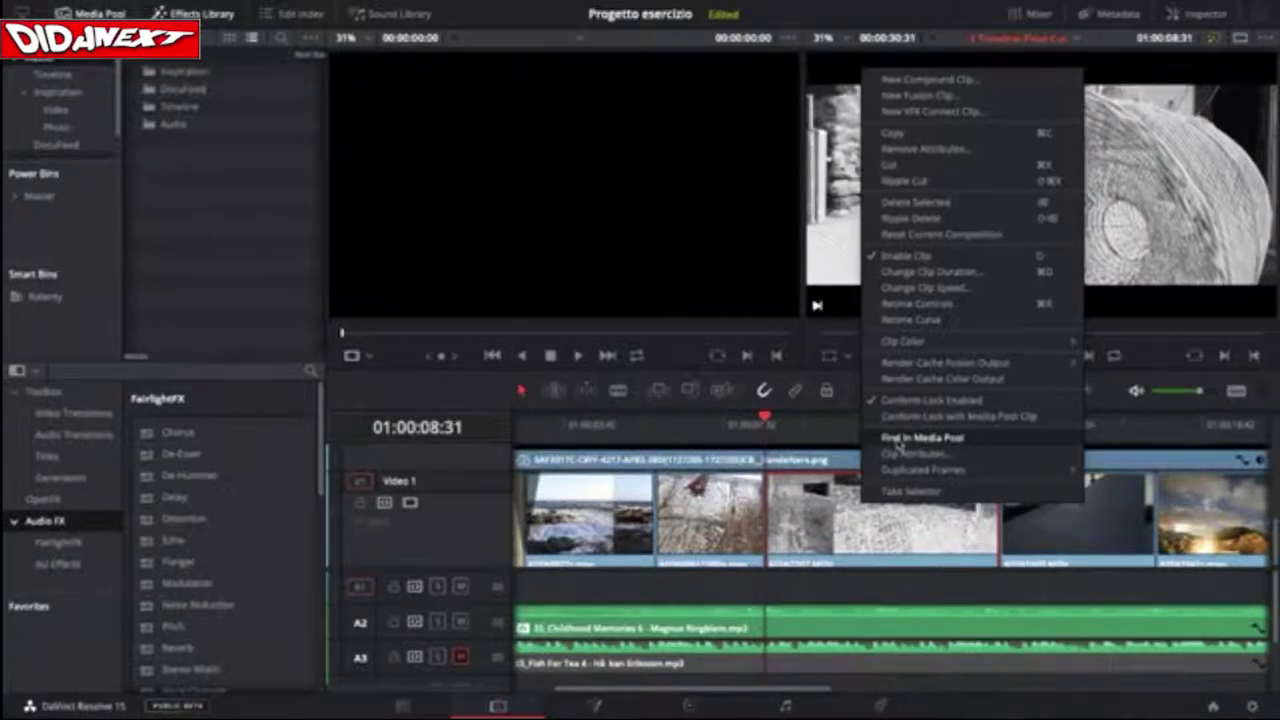
pyautogui.click(899, 446)
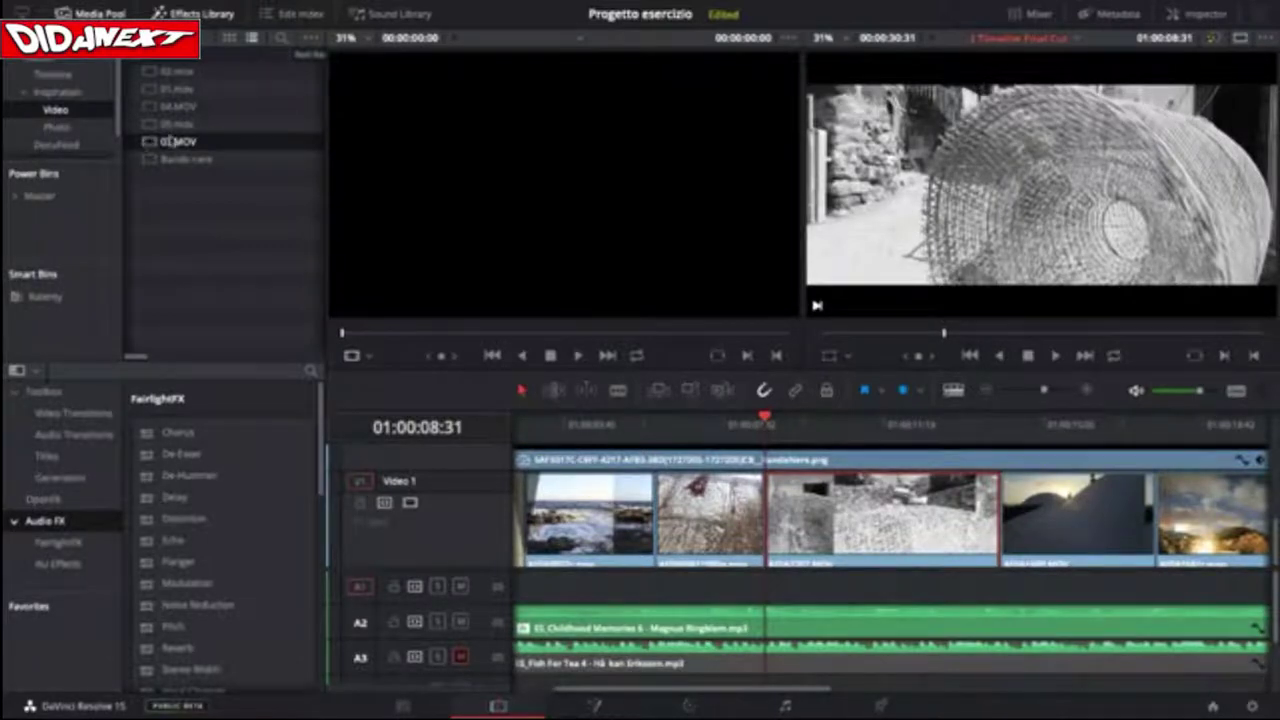
pyautogui.doubleClick(150, 143)
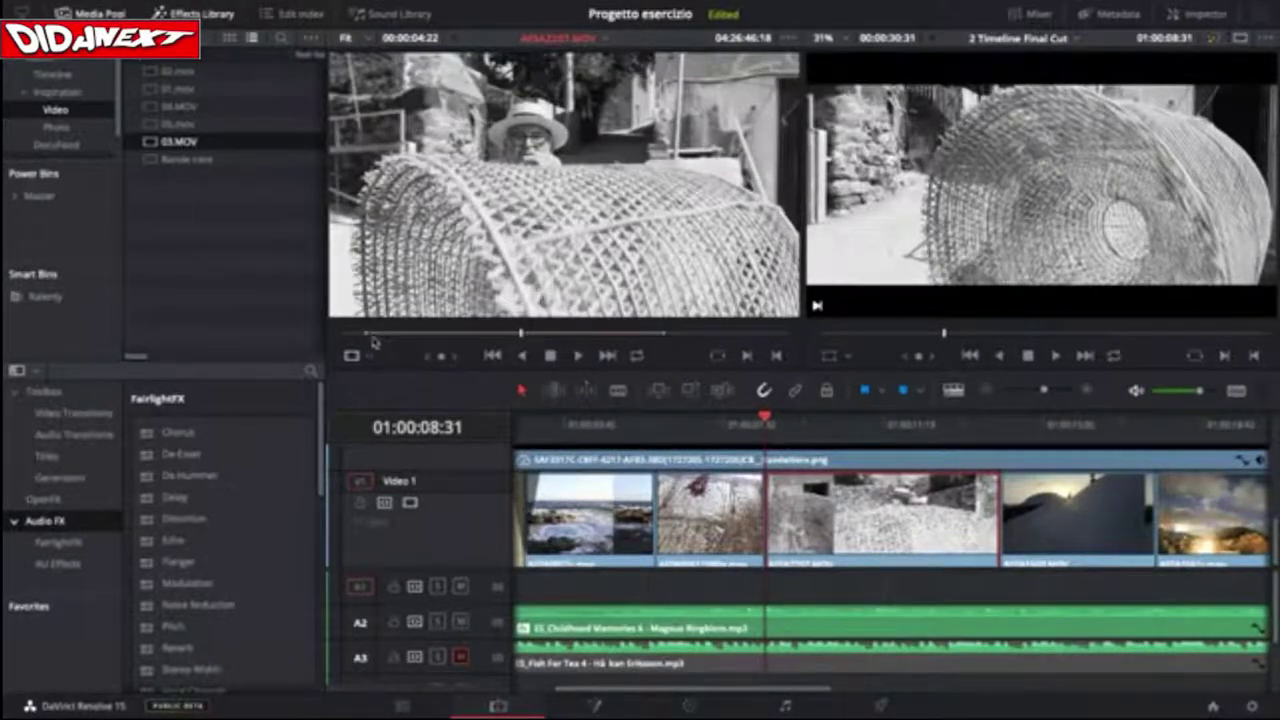
pyautogui.moveTo(521, 337); pyautogui.dragTo(337, 347)
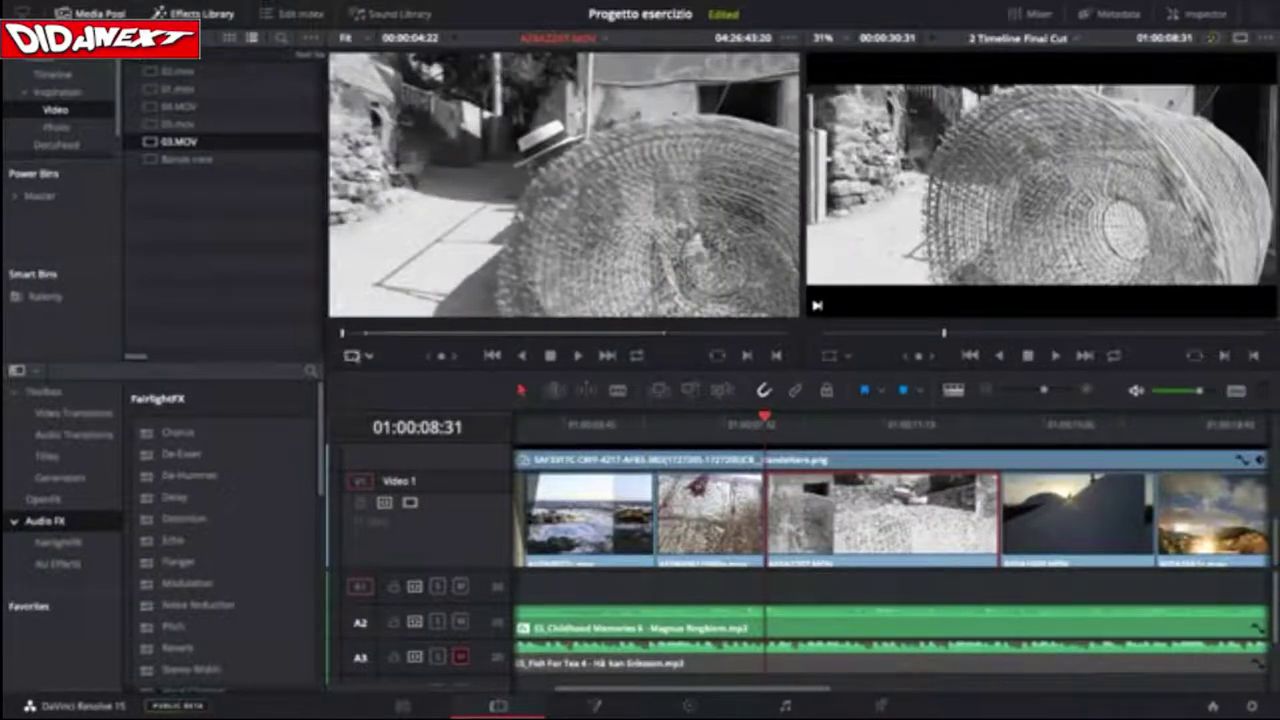
# Compare the source footage of 03.MOV with the black-and-white timeline clip, scrubbing both, and return the source to near its beginning.
pyautogui.click(346, 339)
pyautogui.moveTo(346, 339); pyautogui.dragTo(522, 353)
pyautogui.click(998, 240)
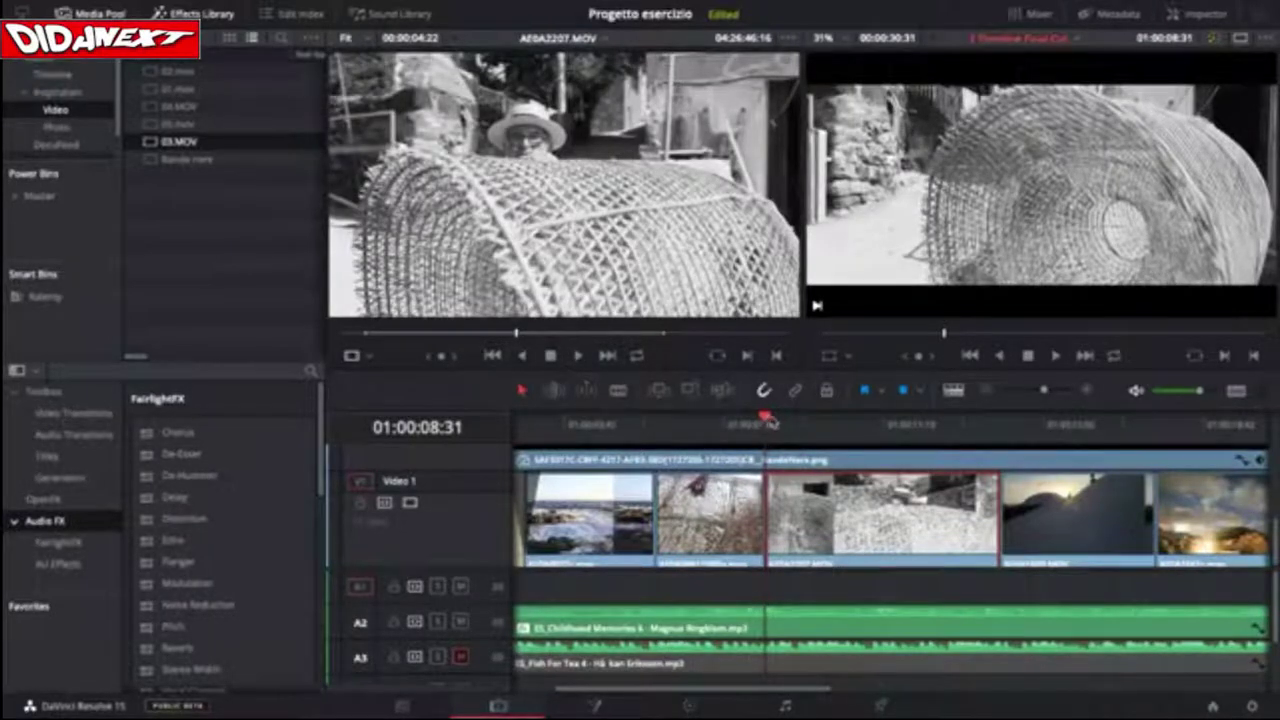
pyautogui.moveTo(770, 424)
pyautogui.mouseDown()
pyautogui.moveTo(806, 424)
pyautogui.moveTo(794, 425)
pyautogui.mouseUp()
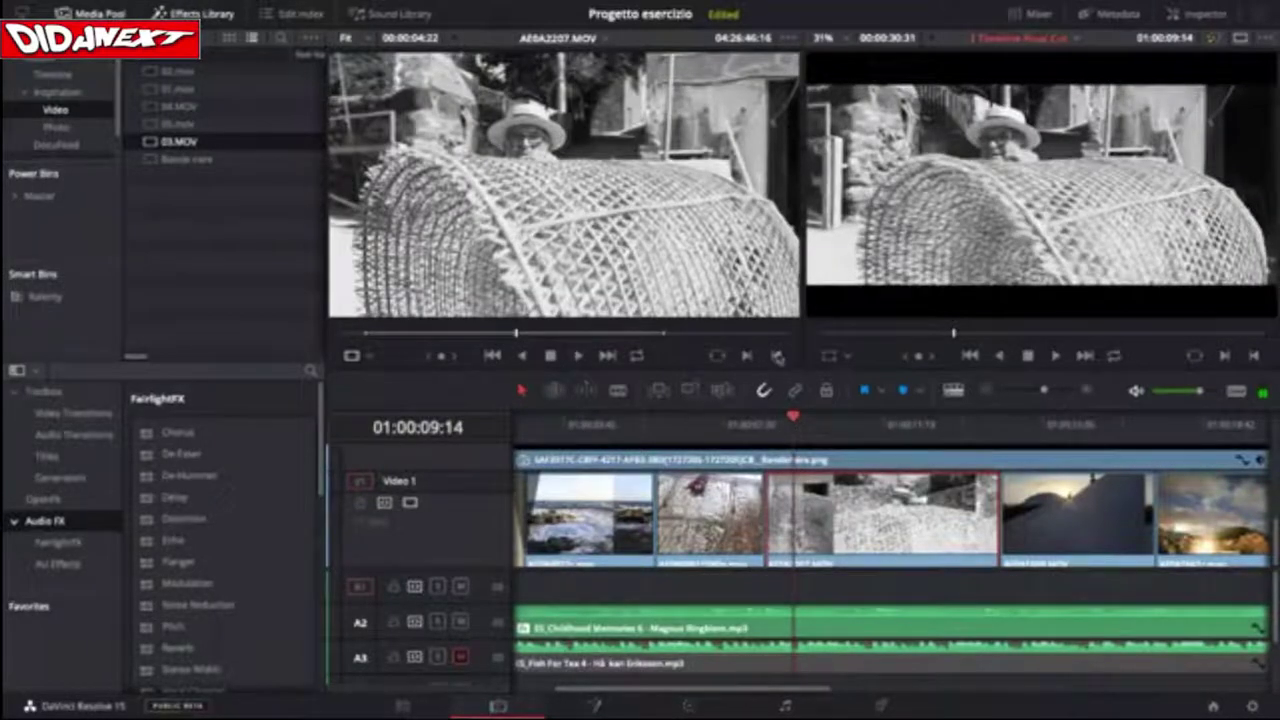
pyautogui.click(476, 336)
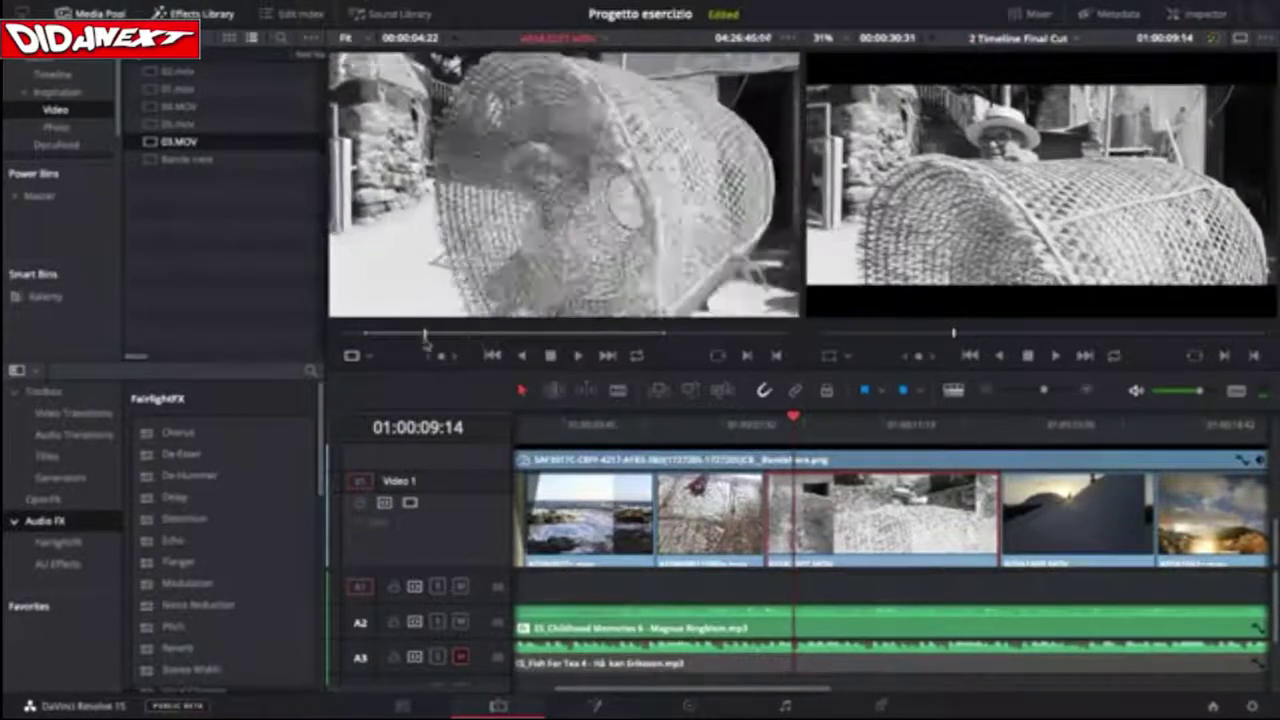
pyautogui.moveTo(426, 342); pyautogui.dragTo(395, 351)
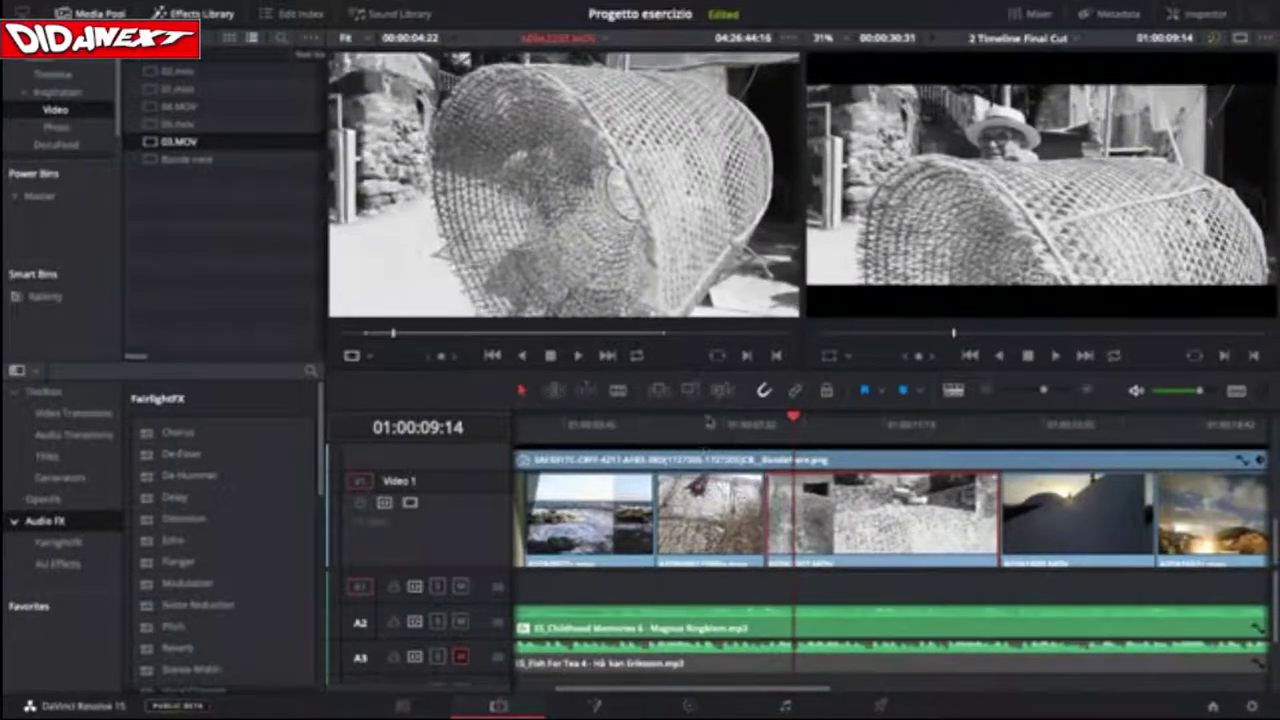
pyautogui.click(708, 420)
pyautogui.moveTo(708, 421); pyautogui.dragTo(810, 424)
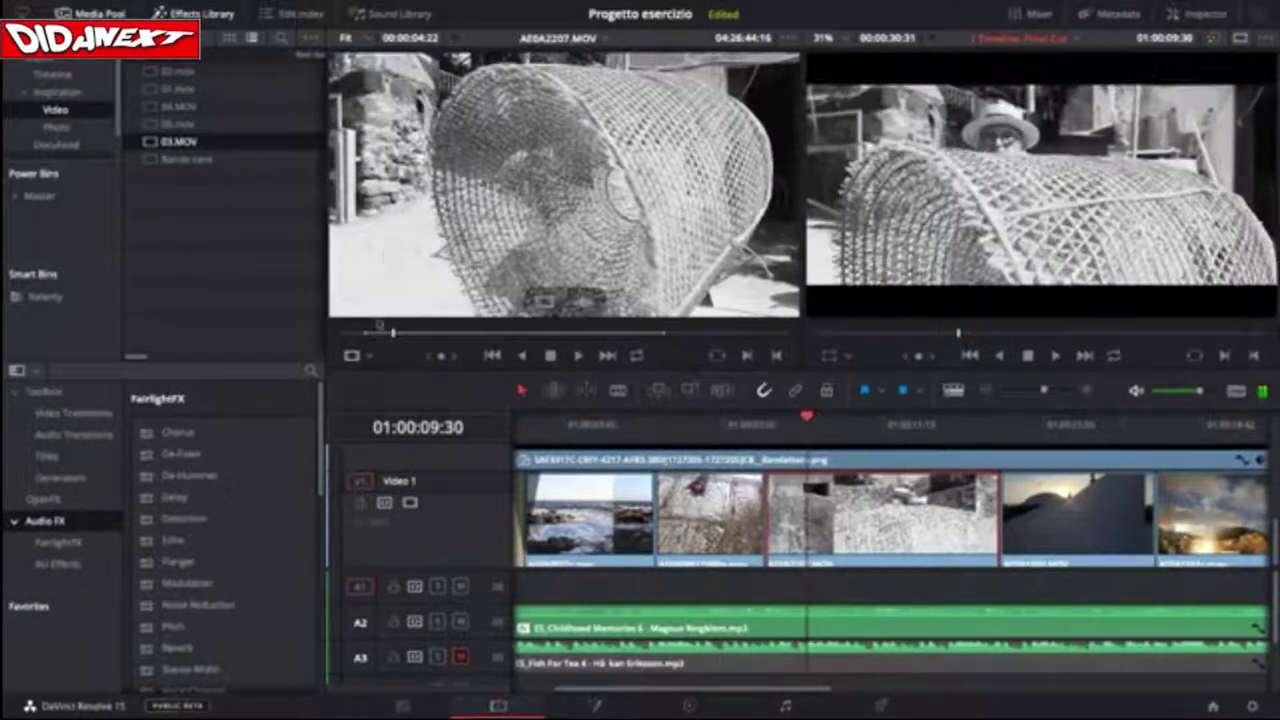
pyautogui.moveTo(392, 336); pyautogui.dragTo(357, 340)
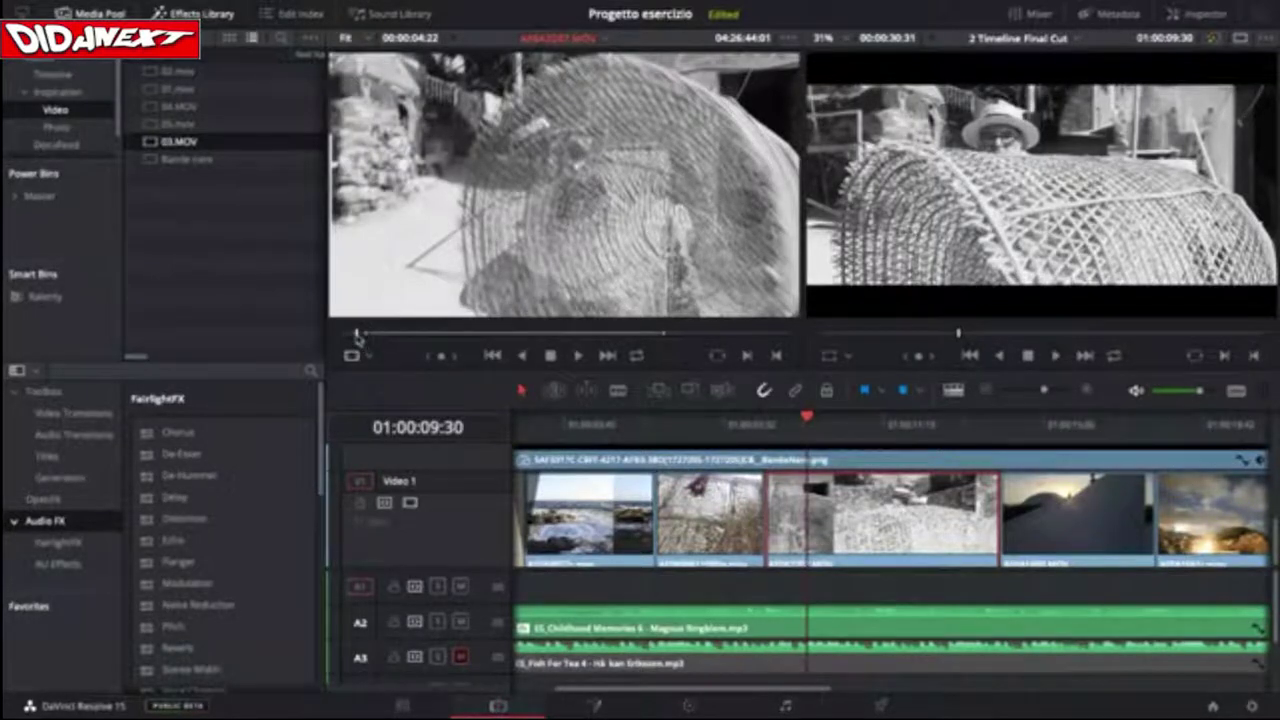
pyautogui.moveTo(357, 338)
pyautogui.mouseDown()
pyautogui.moveTo(393, 340)
pyautogui.moveTo(357, 346)
pyautogui.mouseUp()
# Switch to trim mode and slip the black-and-white clip's content by about 1 second 30 frames without moving the clip.
pyautogui.press('b')
pyautogui.click(830, 510)
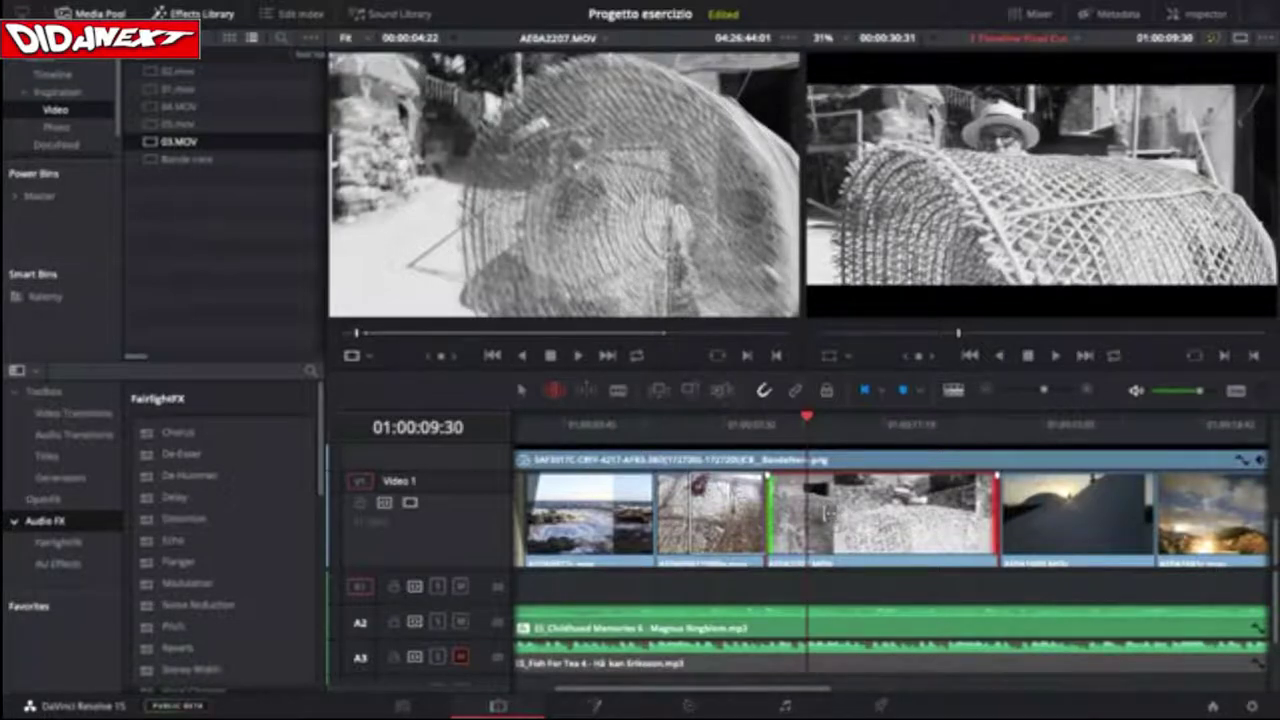
pyautogui.moveTo(828, 511); pyautogui.dragTo(856, 510)
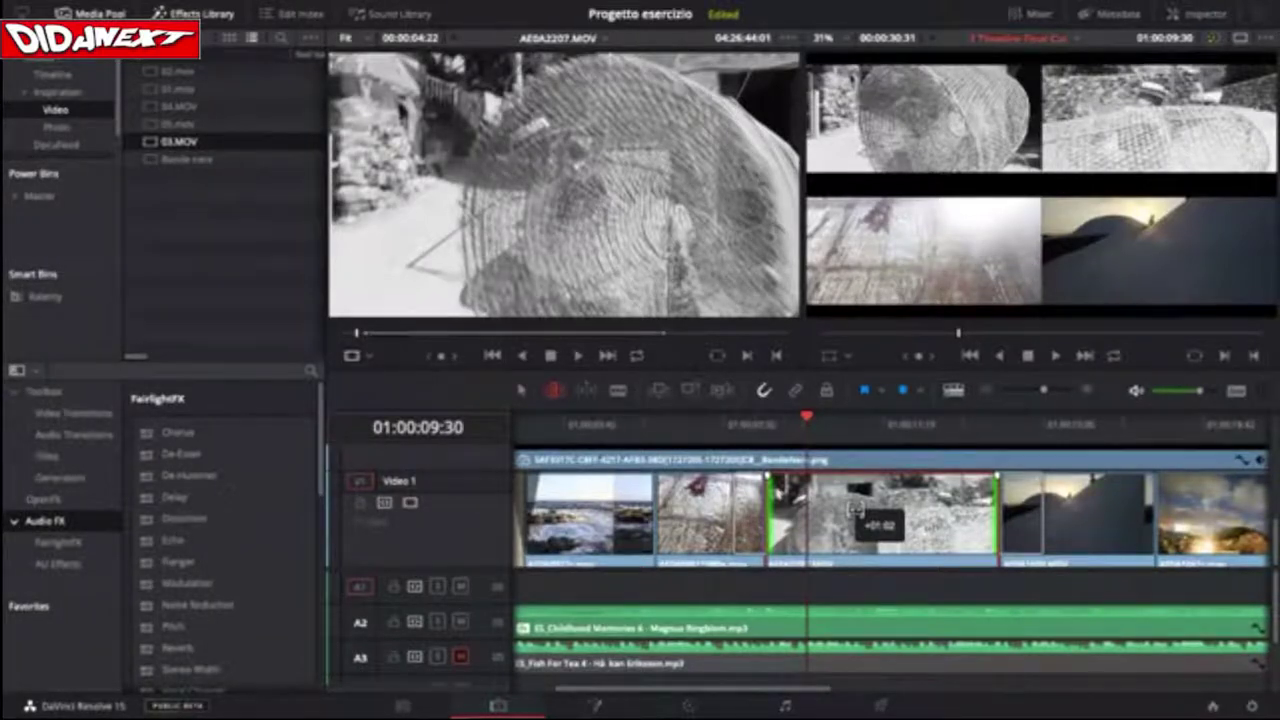
pyautogui.moveTo(855, 510); pyautogui.dragTo(873, 509)
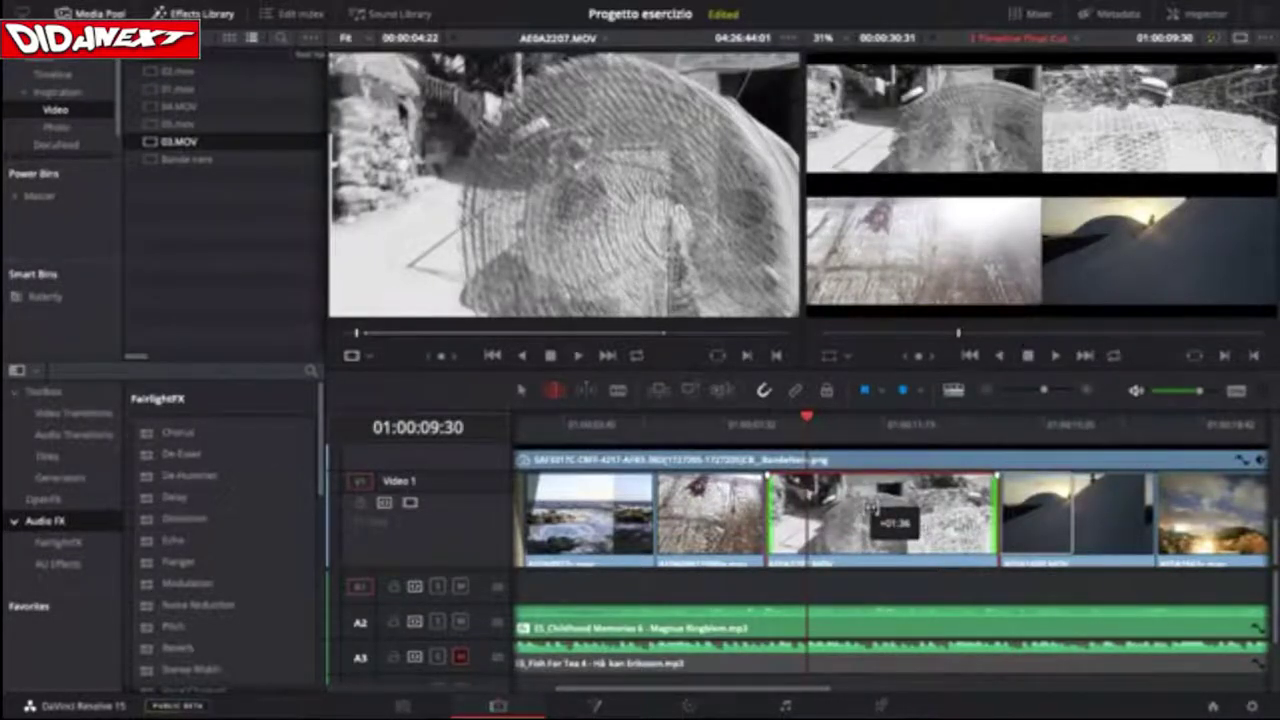
pyautogui.moveTo(872, 508); pyautogui.dragTo(867, 505)
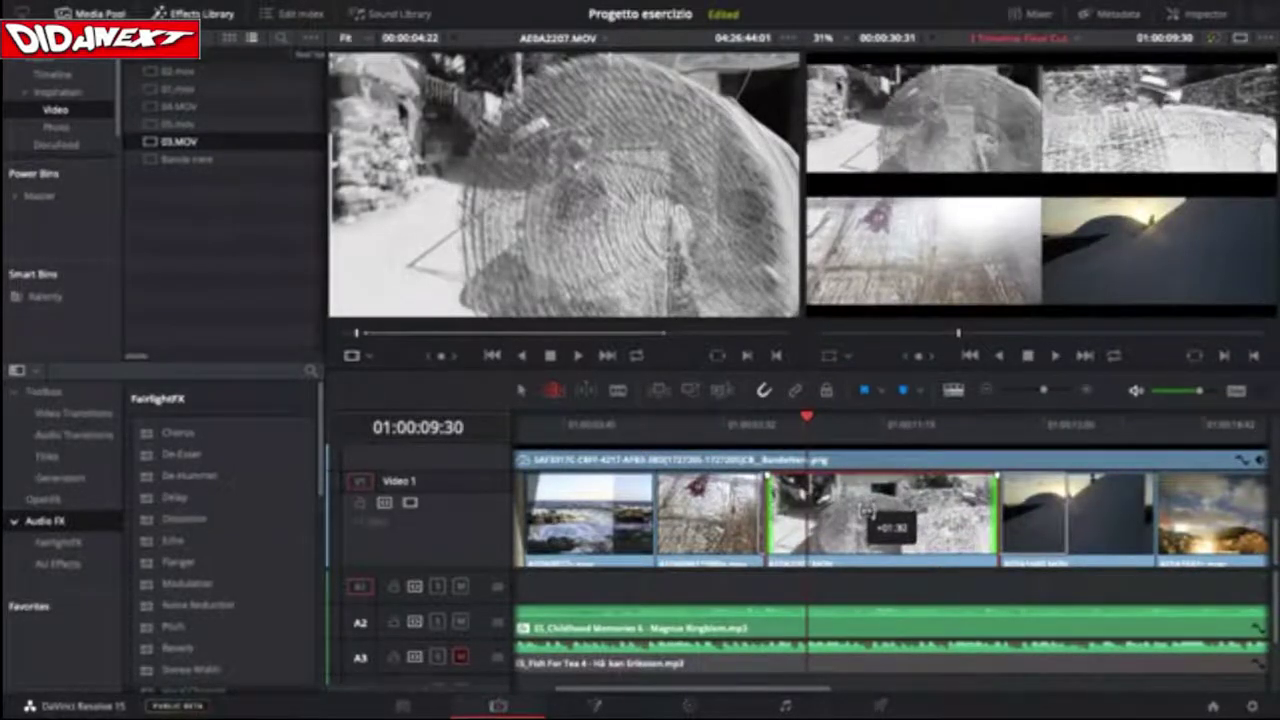
pyautogui.moveTo(866, 510)
pyautogui.mouseDown()
pyautogui.moveTo(826, 530)
pyautogui.moveTo(864, 521)
pyautogui.mouseUp()
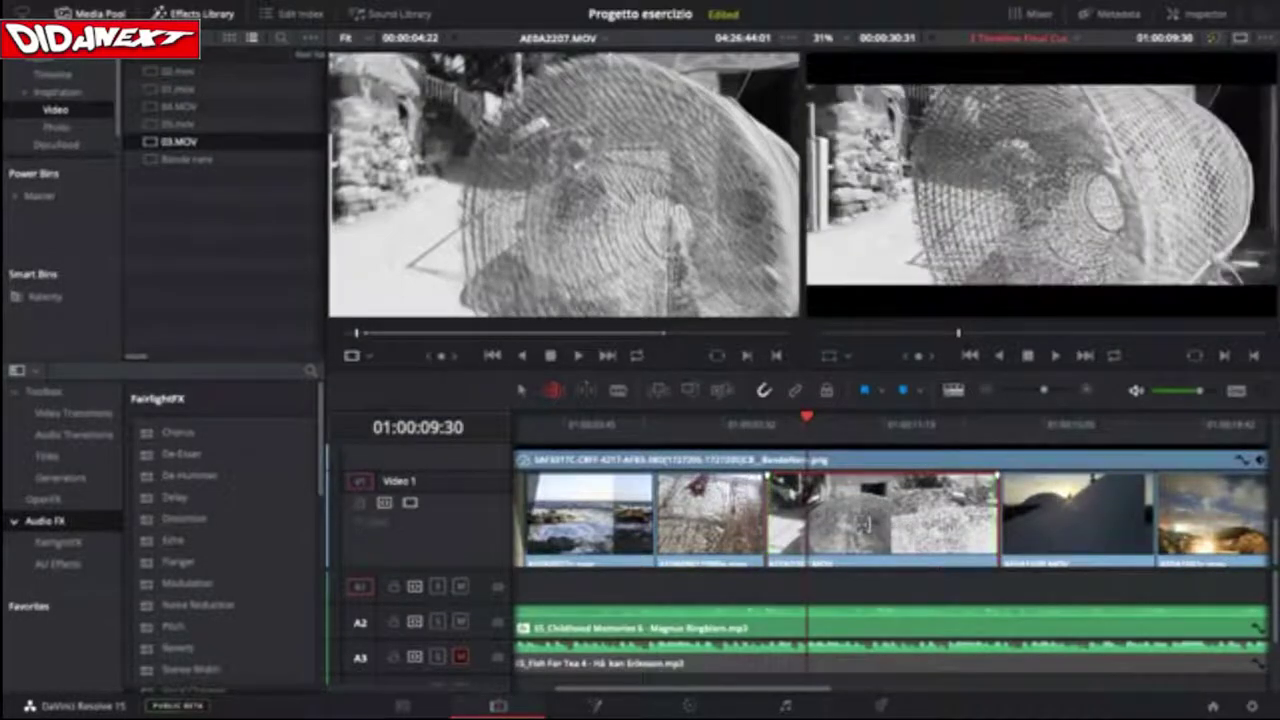
# Play the cut into the black-and-white clip, return to its first frame and slip its content slightly.
pyautogui.click(736, 422)
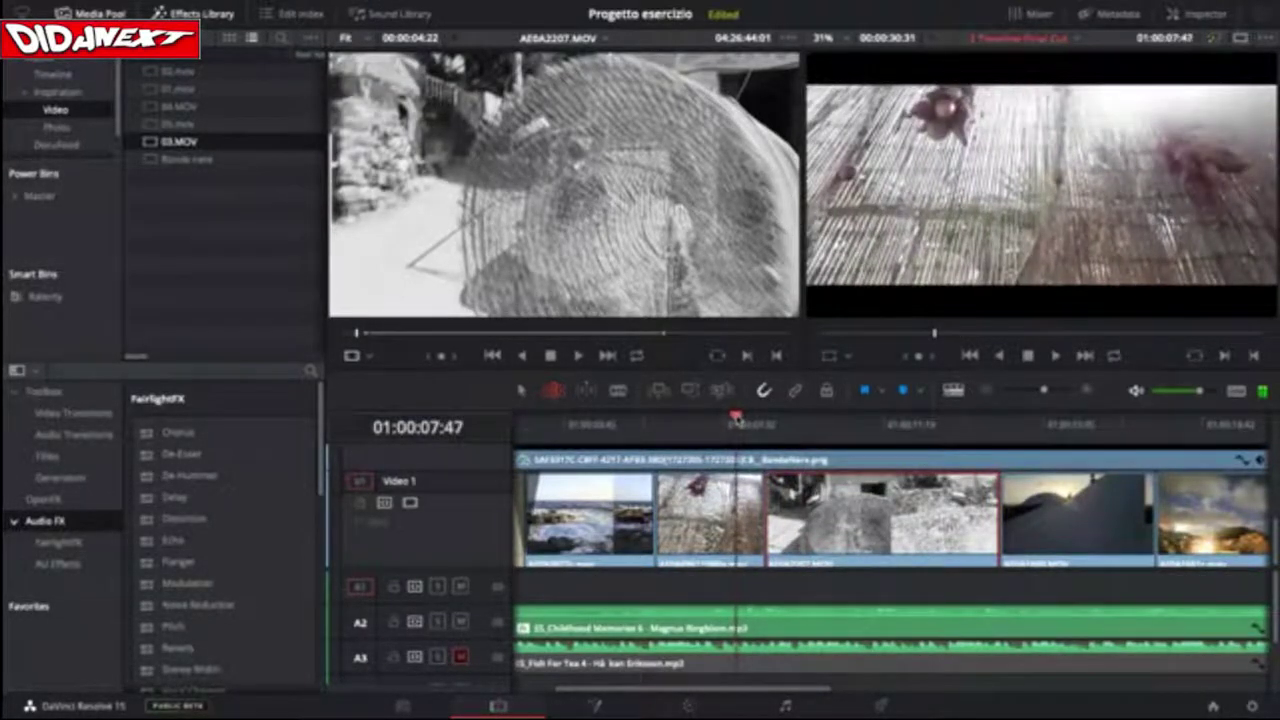
pyautogui.press('space')
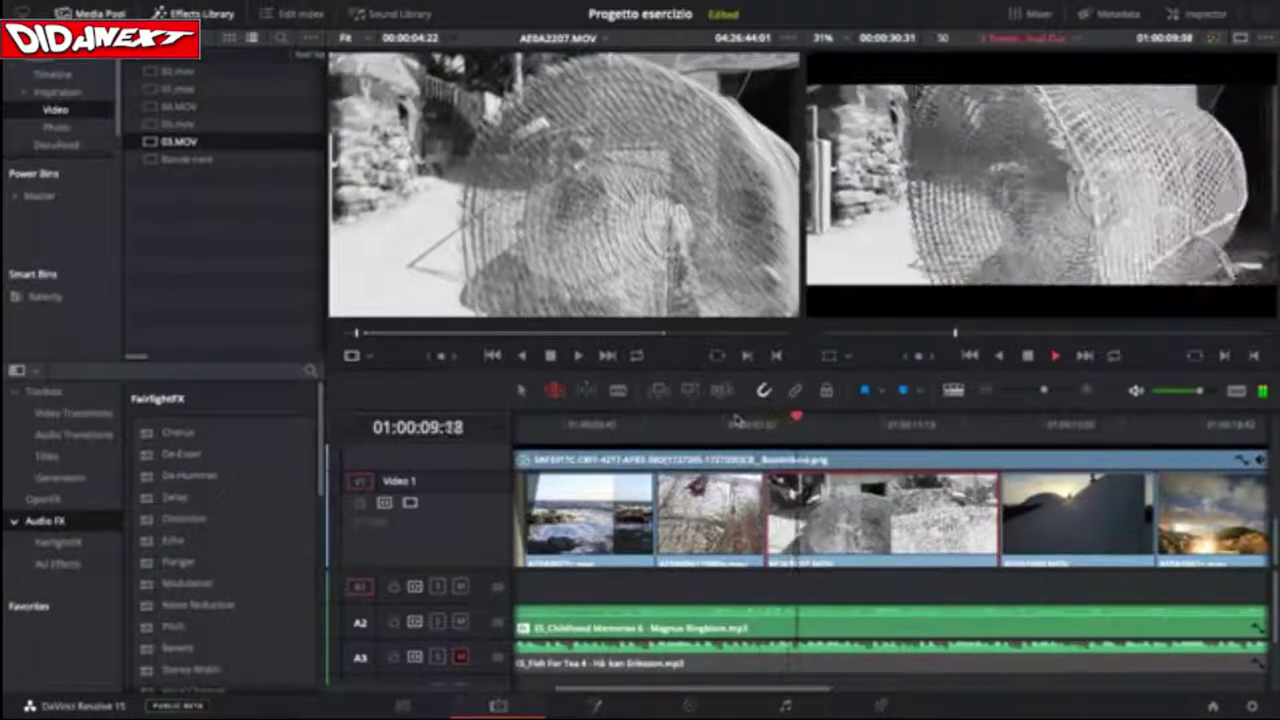
pyautogui.press('space')
pyautogui.moveTo(736, 422); pyautogui.dragTo(766, 432)
pyautogui.click(805, 510)
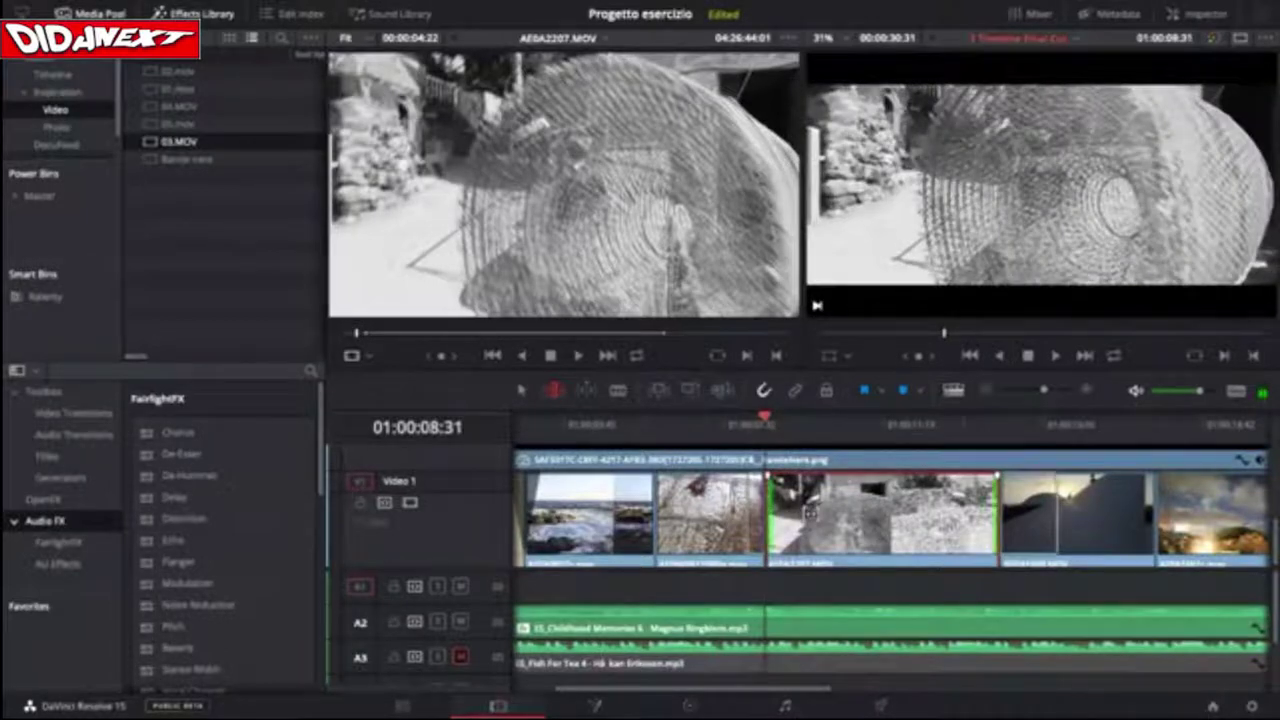
pyautogui.moveTo(805, 510); pyautogui.dragTo(810, 517)
# Replay the start of the black-and-white clip and fine-tune the slip of its content from its first frame.
pyautogui.moveTo(719, 420); pyautogui.dragTo(770, 432)
pyautogui.press('space')
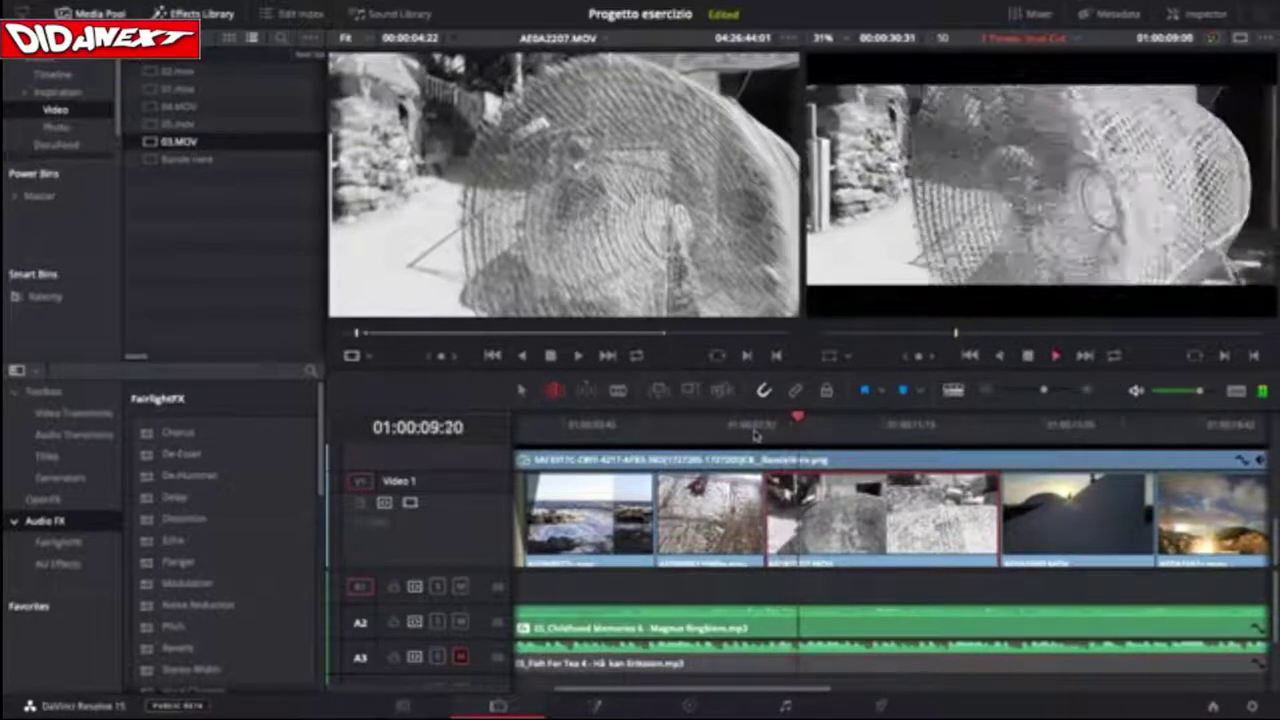
pyautogui.press('space')
pyautogui.moveTo(815, 422); pyautogui.dragTo(770, 447)
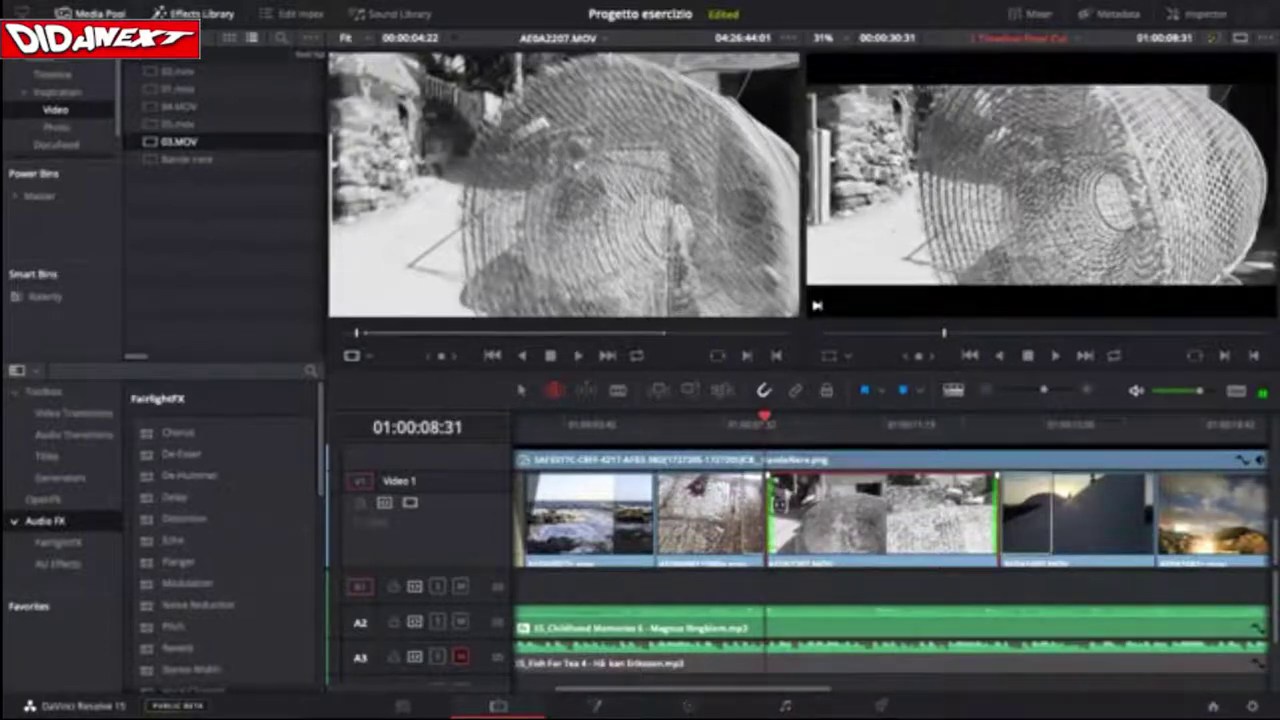
pyautogui.moveTo(780, 505); pyautogui.dragTo(774, 500)
# Place the playhead at 01:00:07:42 in the red-flower clip, select that clip and slip its content.
pyautogui.click(741, 421)
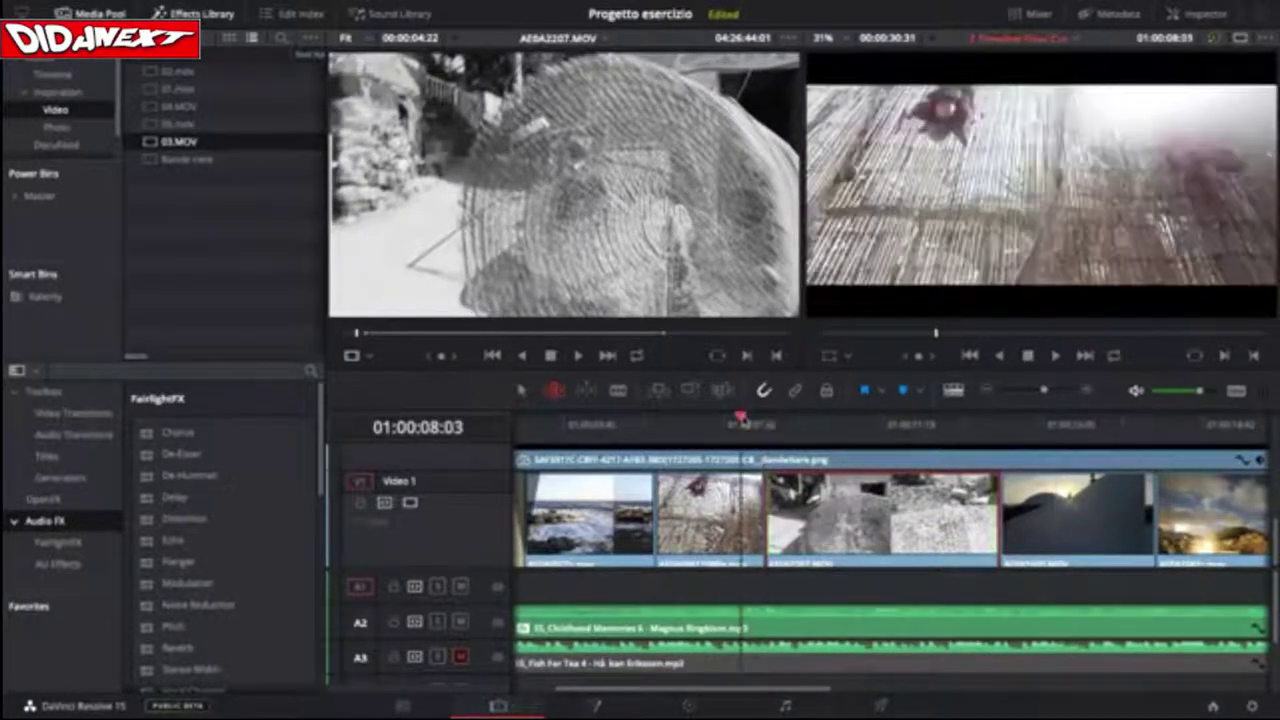
pyautogui.moveTo(741, 421); pyautogui.dragTo(733, 457)
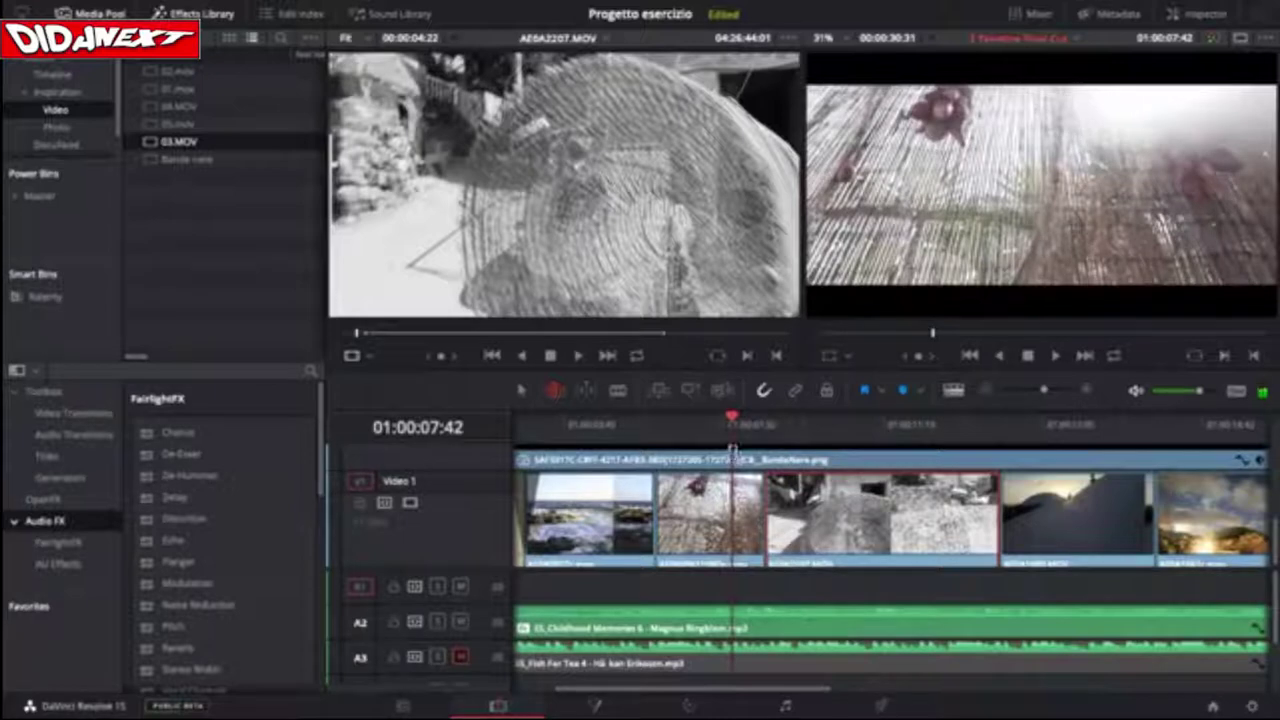
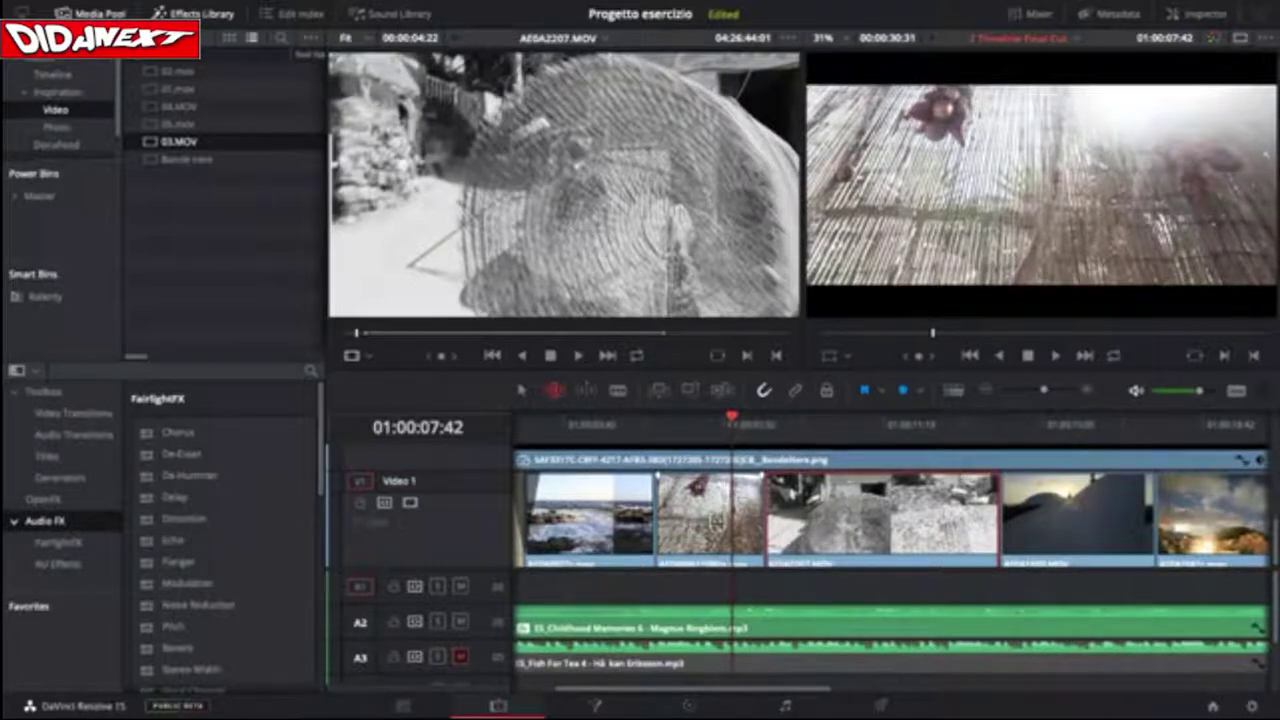
pyautogui.click(714, 520)
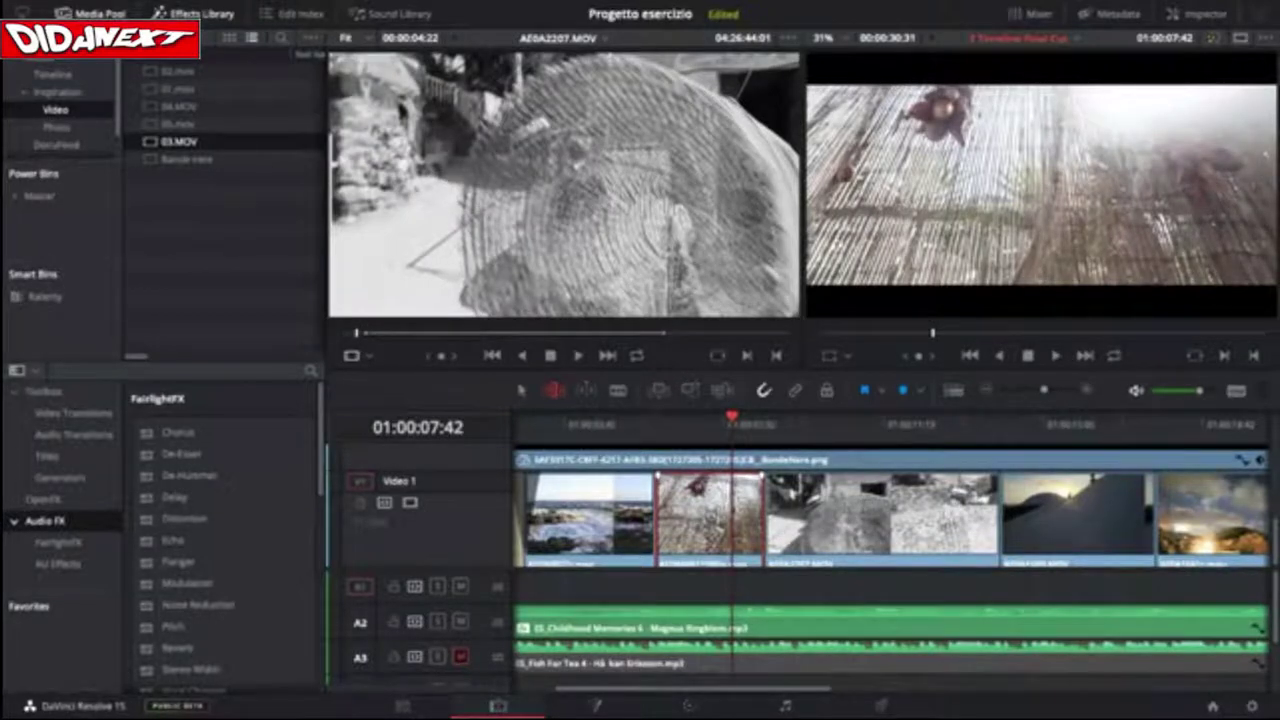
pyautogui.press('v')
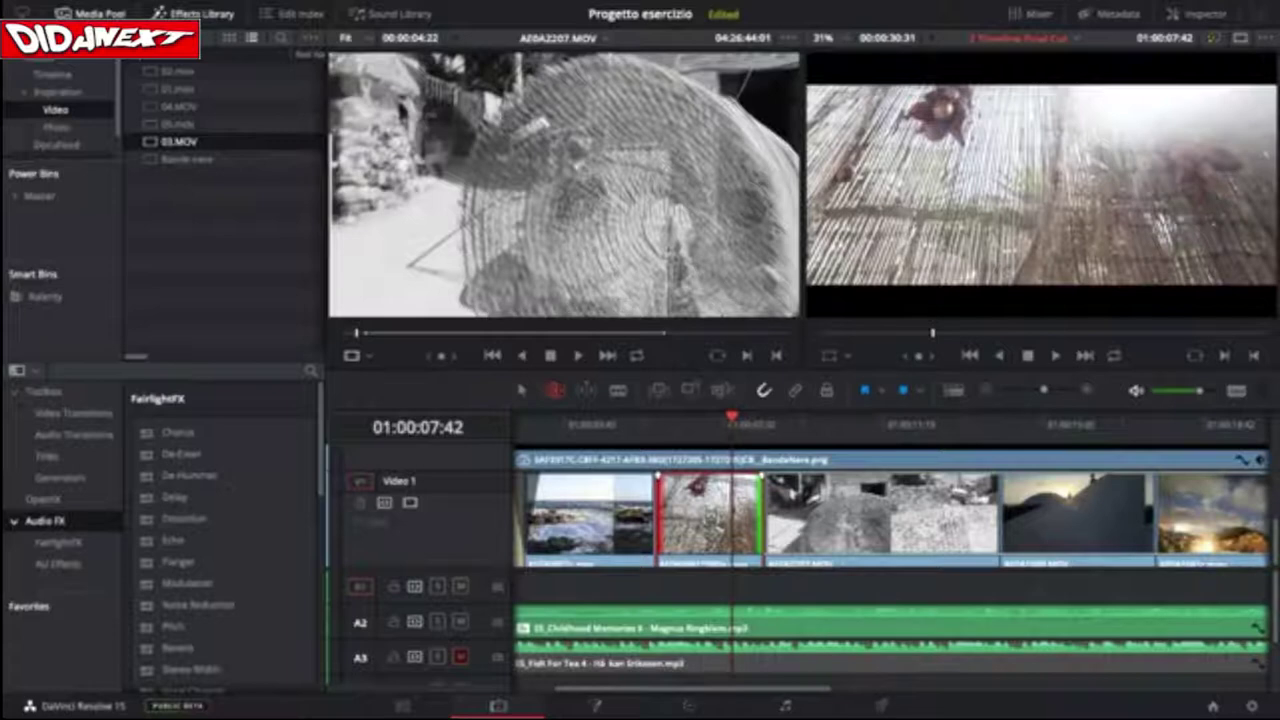
pyautogui.moveTo(712, 516)
pyautogui.mouseDown()
pyautogui.moveTo(600, 521)
pyautogui.moveTo(722, 510)
pyautogui.mouseUp()
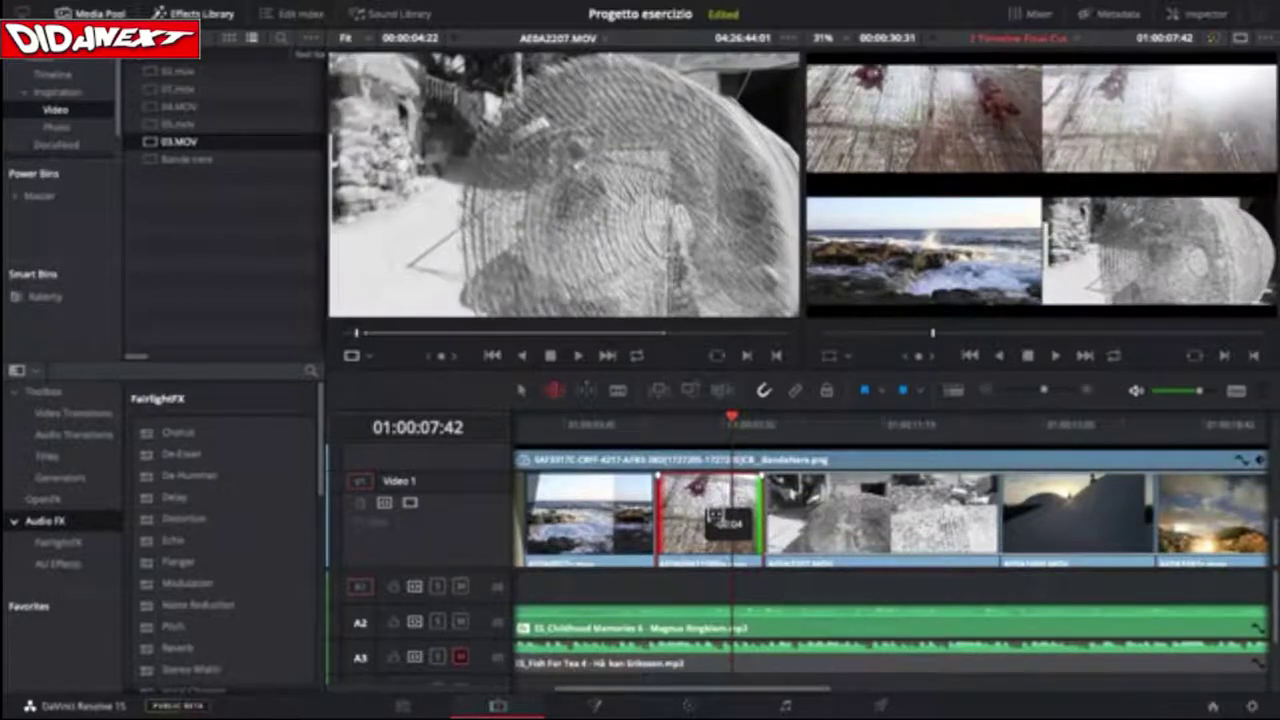
pyautogui.moveTo(714, 515)
pyautogui.mouseDown()
pyautogui.moveTo(688, 520)
pyautogui.moveTo(697, 515)
pyautogui.mouseUp()
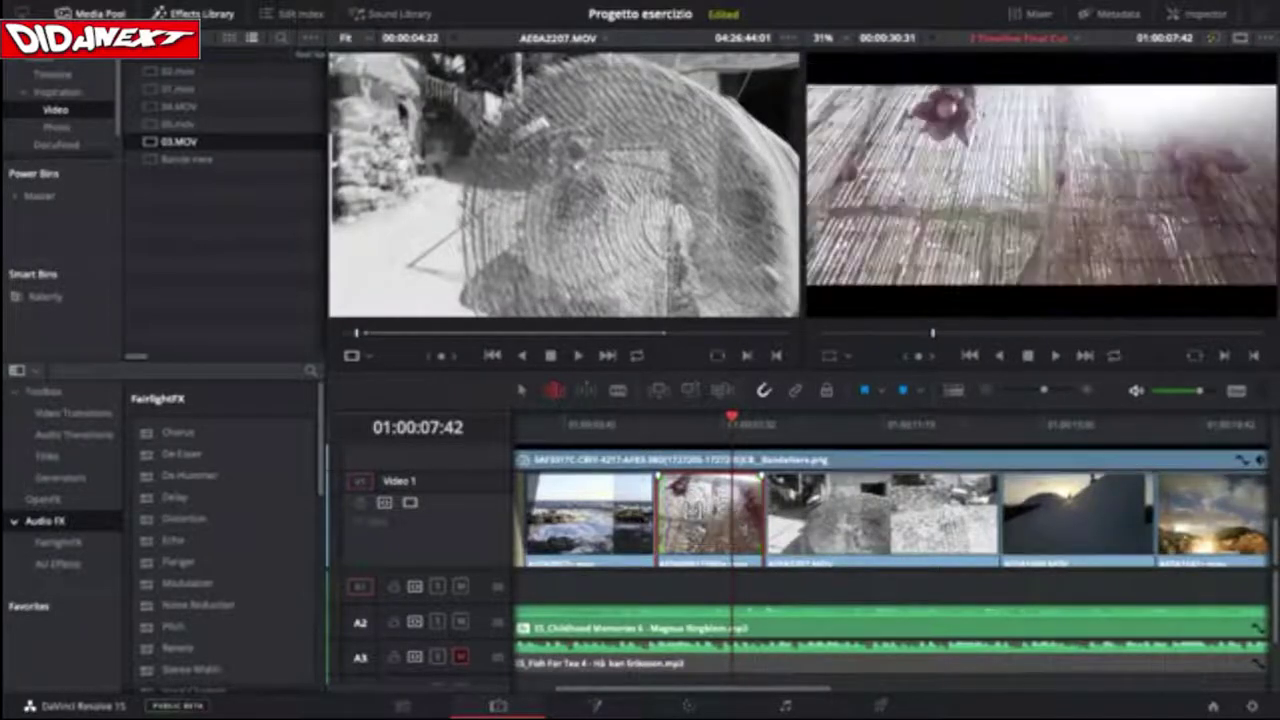
# Check the red-flower clip around 01:00:08:04, slip its content about 8 frames and return to selection mode.
pyautogui.click(715, 424)
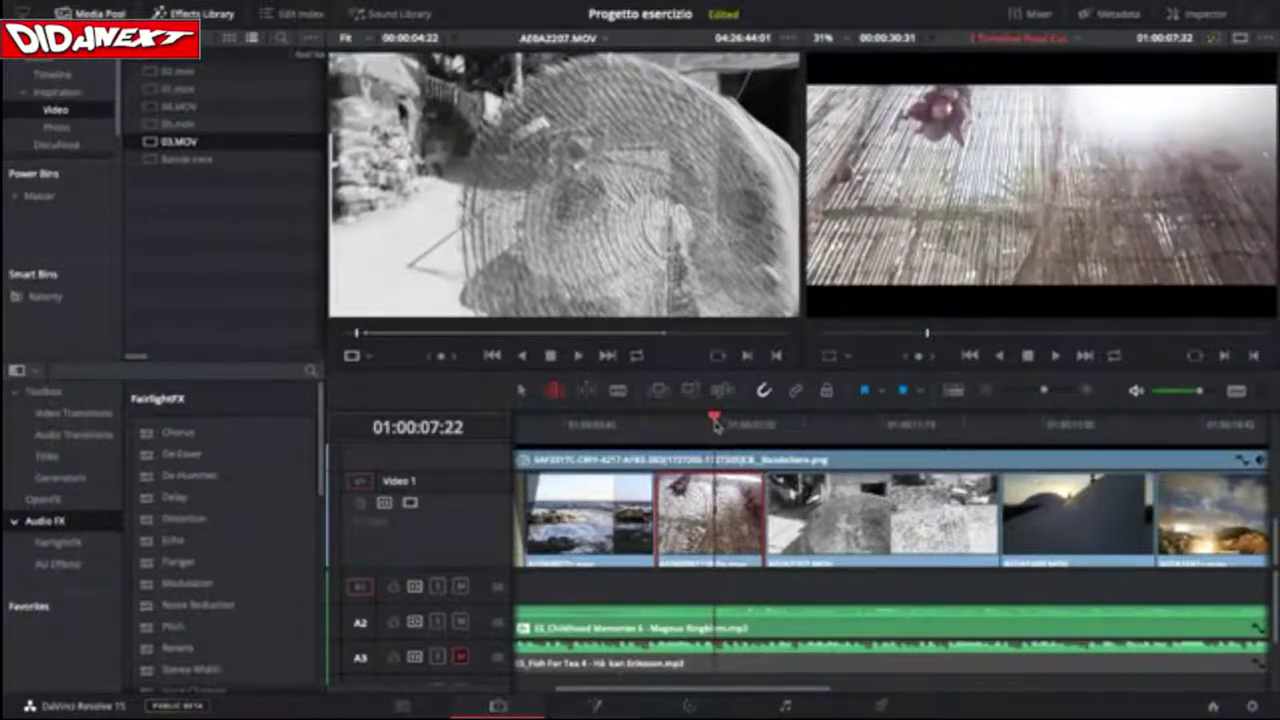
pyautogui.moveTo(715, 424)
pyautogui.mouseDown()
pyautogui.moveTo(765, 424)
pyautogui.moveTo(725, 427)
pyautogui.moveTo(740, 424)
pyautogui.mouseUp()
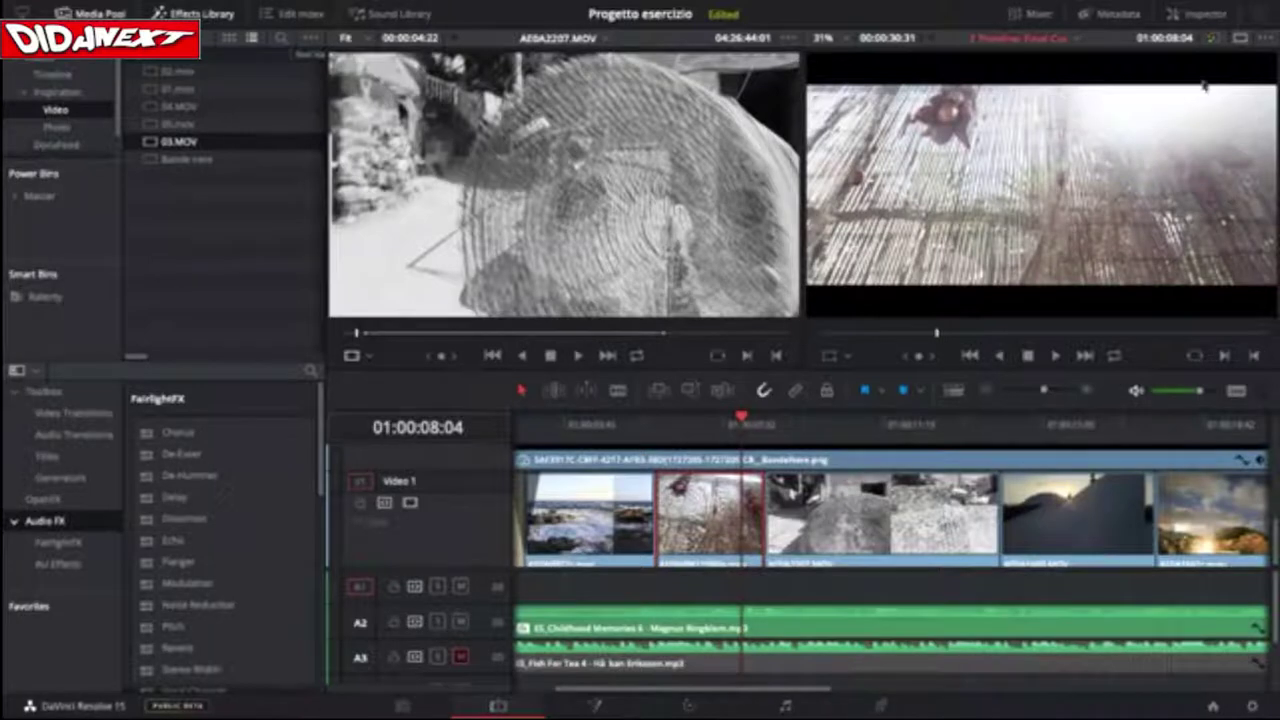
pyautogui.click(739, 424)
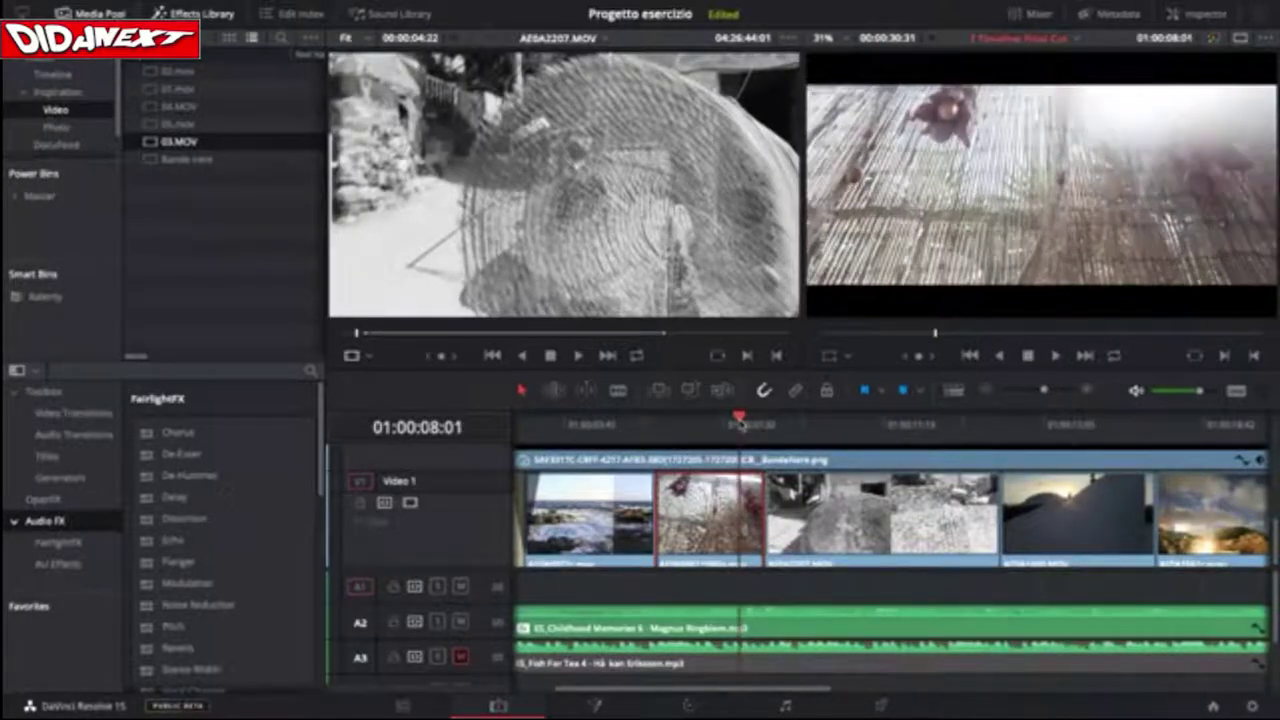
pyautogui.moveTo(739, 424)
pyautogui.mouseDown()
pyautogui.moveTo(801, 421)
pyautogui.moveTo(741, 447)
pyautogui.mouseUp()
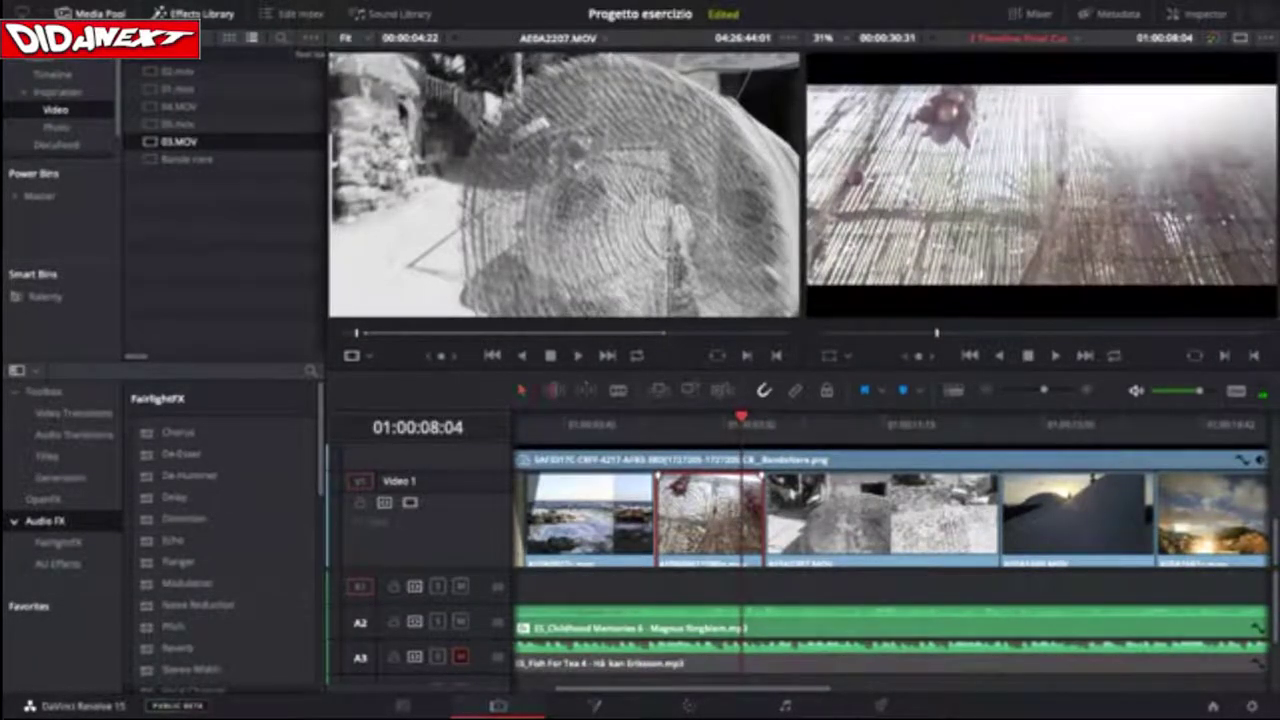
pyautogui.moveTo(730, 508); pyautogui.dragTo(725, 512)
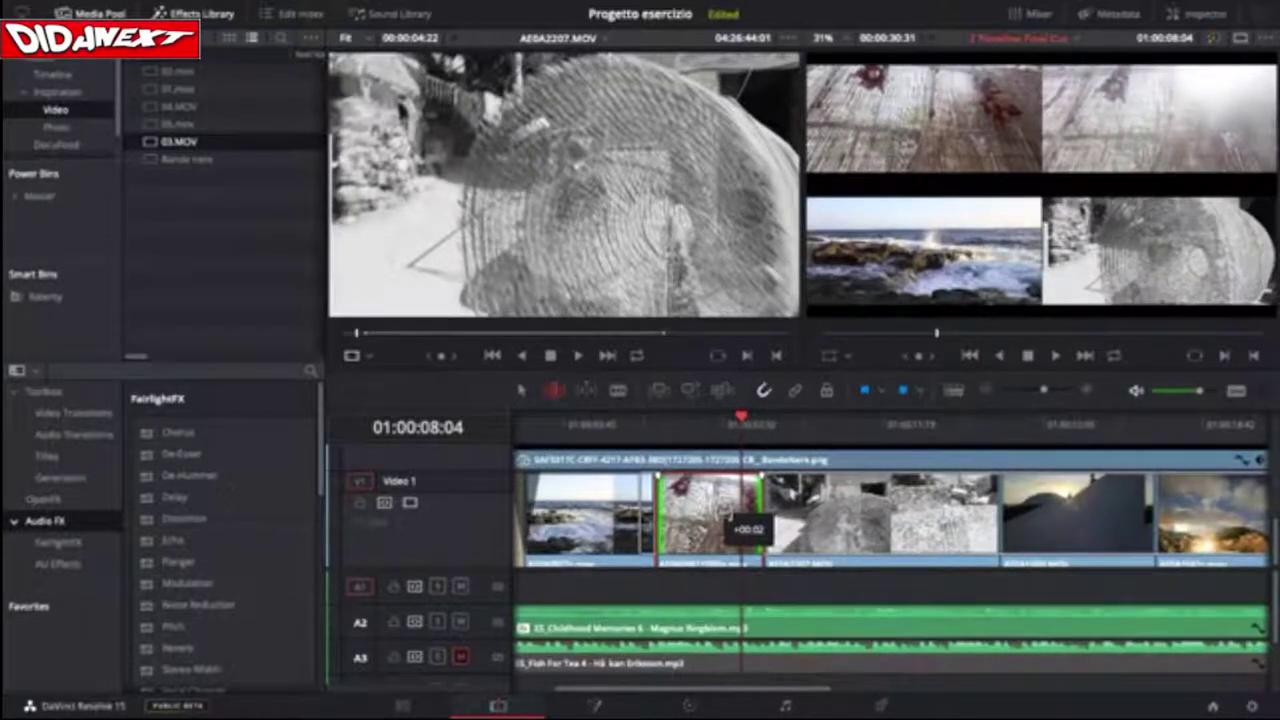
pyautogui.moveTo(724, 508); pyautogui.dragTo(724, 510)
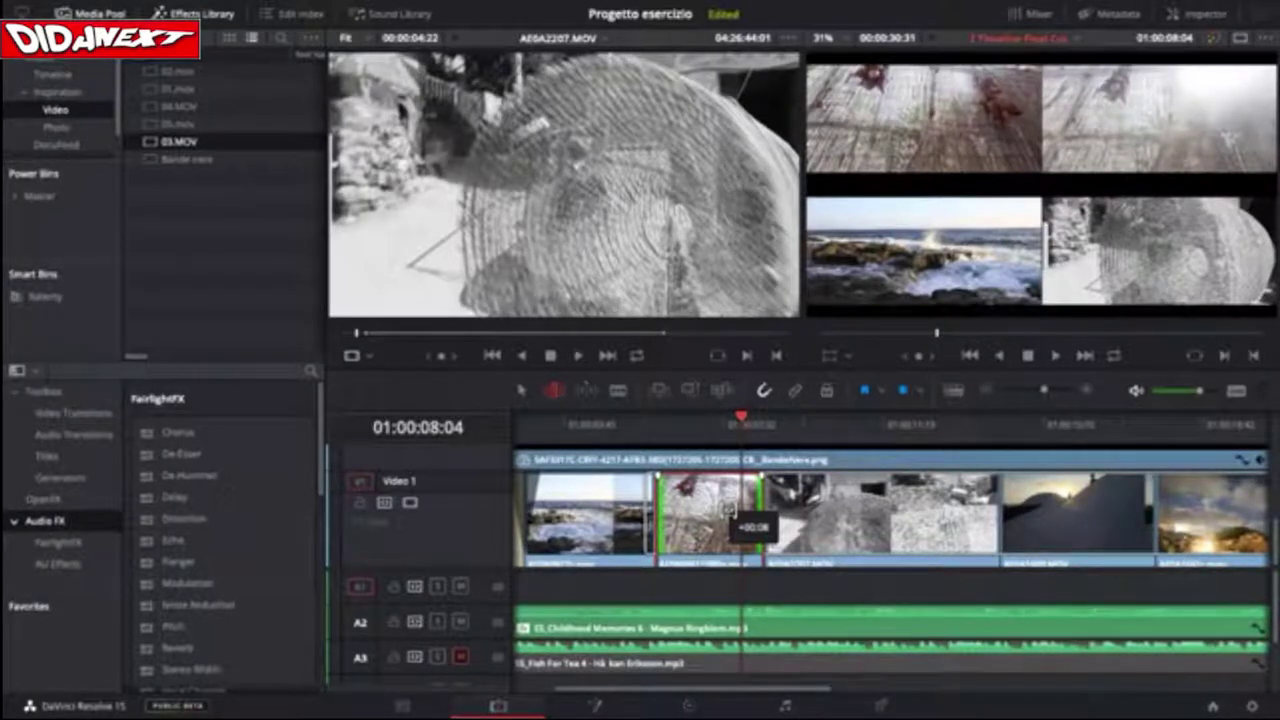
pyautogui.moveTo(728, 508); pyautogui.dragTo(727, 510)
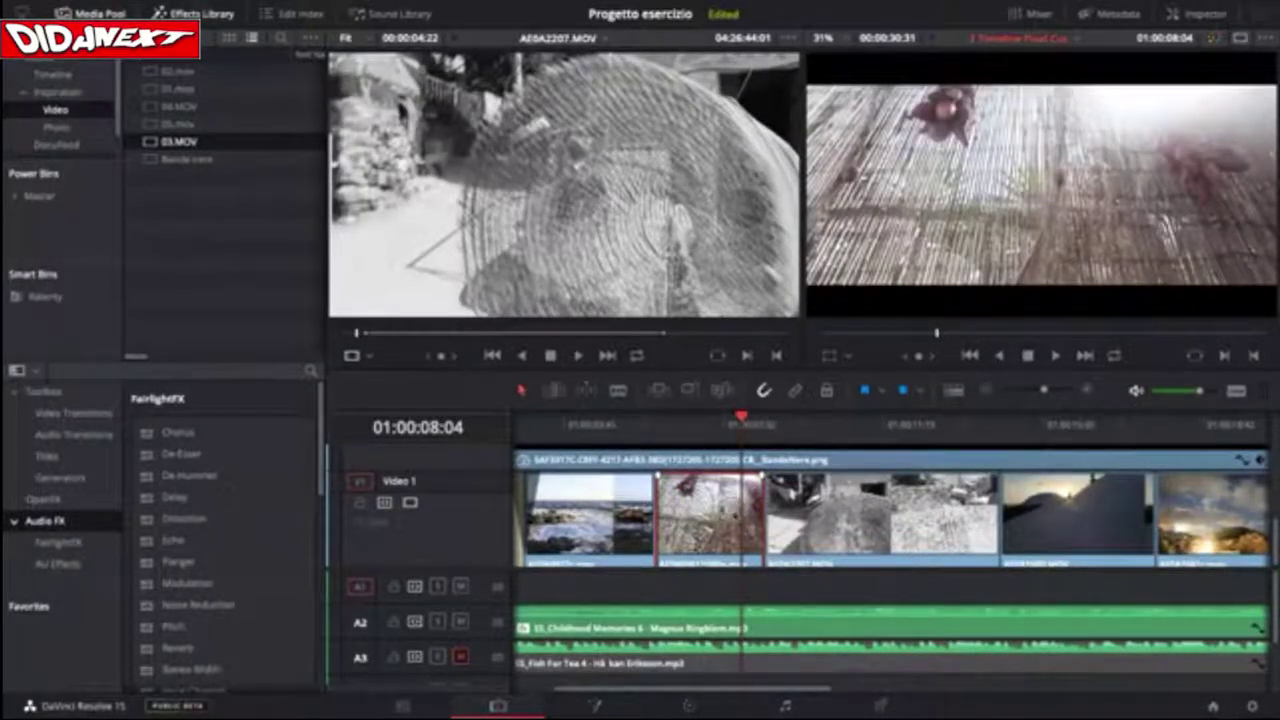
# Move the playhead to 01:00:05:35 in the sea clip and slip that clip's content in trim mode.
pyautogui.hscroll(-3, 716, 426)
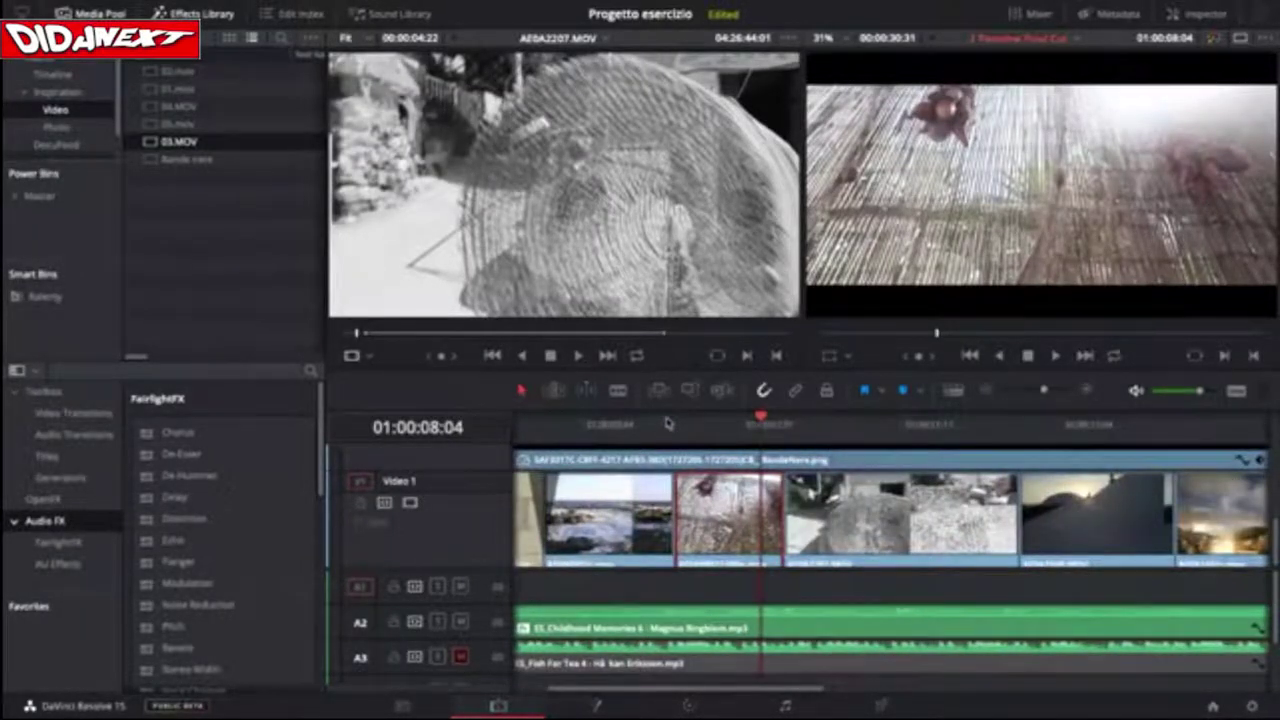
pyautogui.click(670, 422)
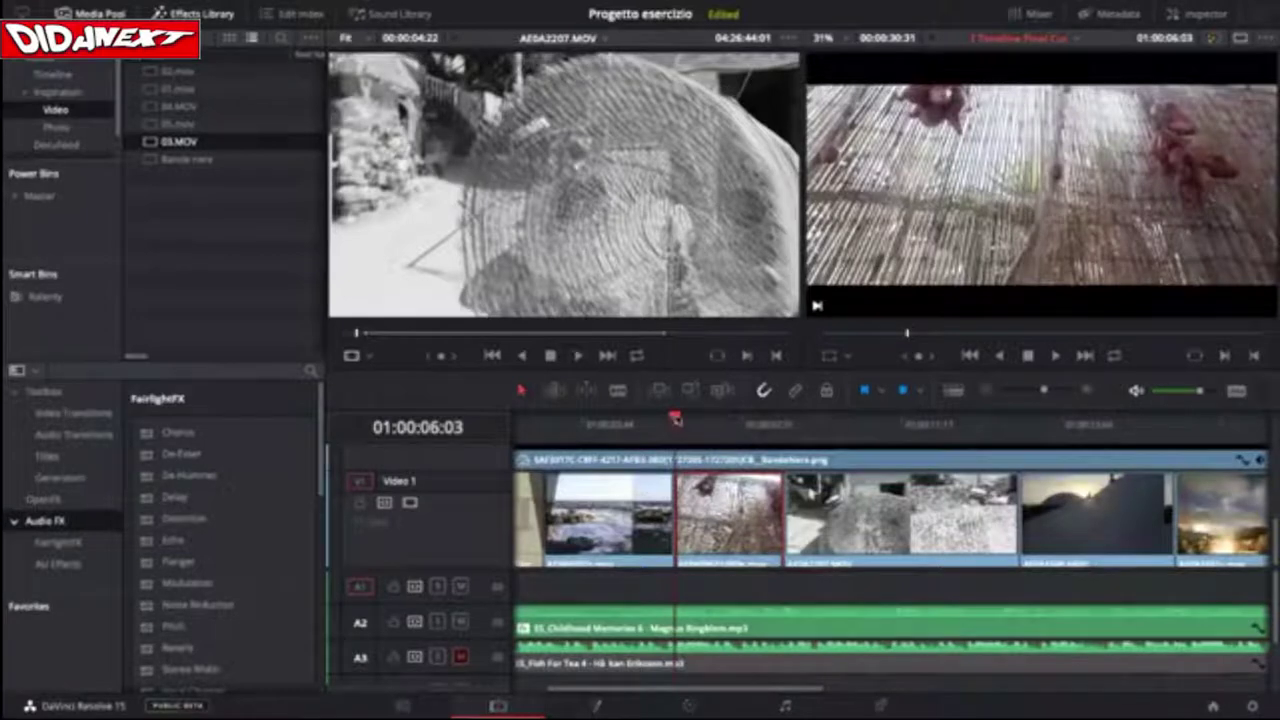
pyautogui.moveTo(670, 422)
pyautogui.mouseDown()
pyautogui.moveTo(639, 428)
pyautogui.moveTo(672, 433)
pyautogui.moveTo(592, 437)
pyautogui.moveTo(670, 437)
pyautogui.moveTo(660, 441)
pyautogui.mouseUp()
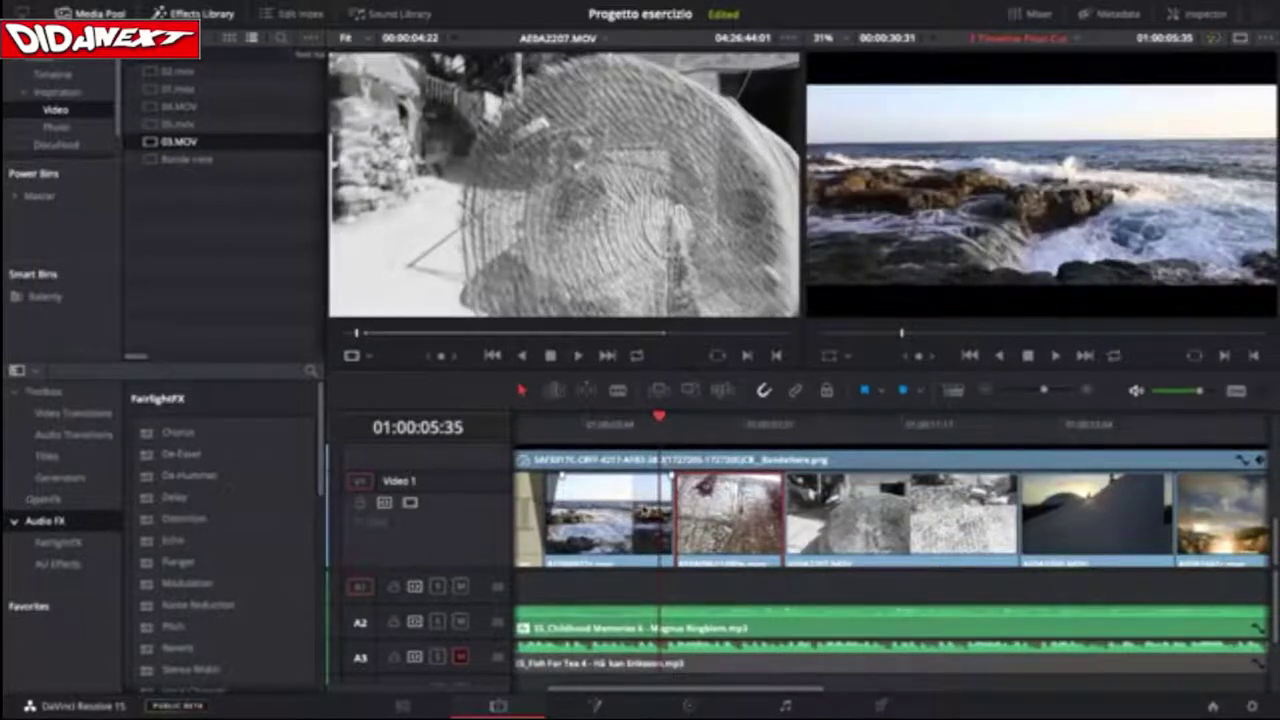
pyautogui.hotkey('ctrl', 'shift', 'a')
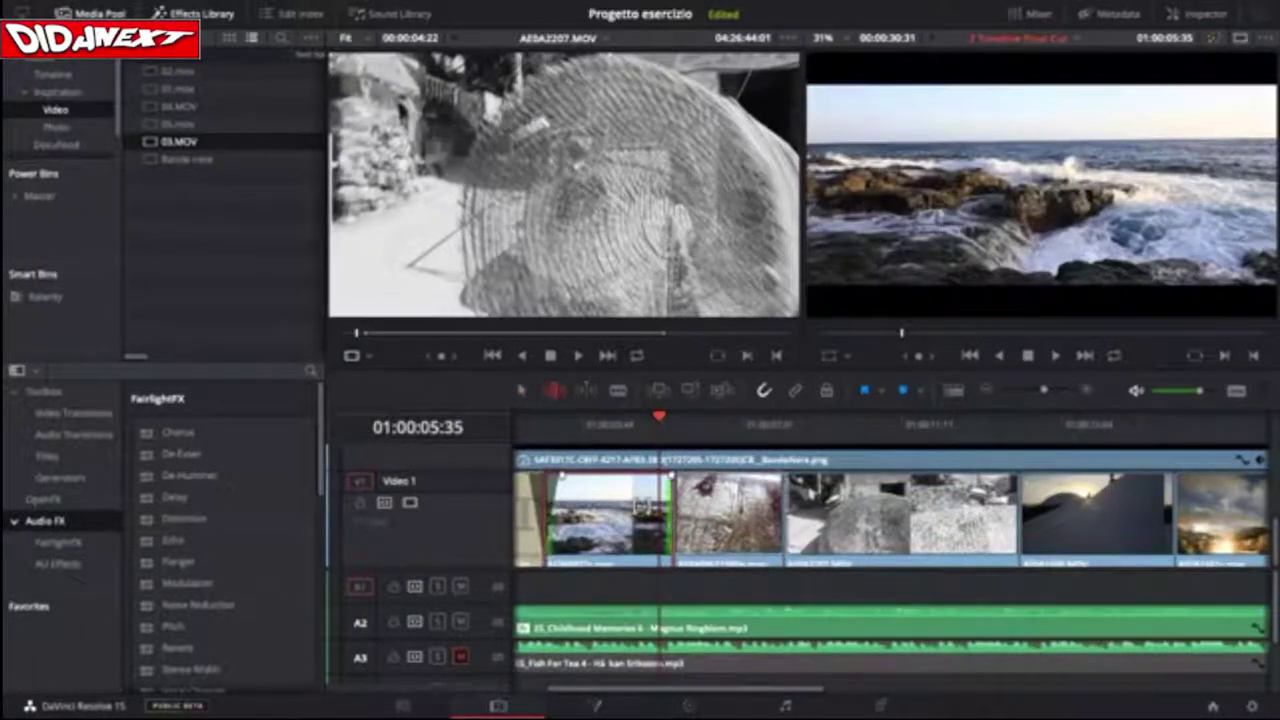
pyautogui.moveTo(670, 510); pyautogui.dragTo(634, 509)
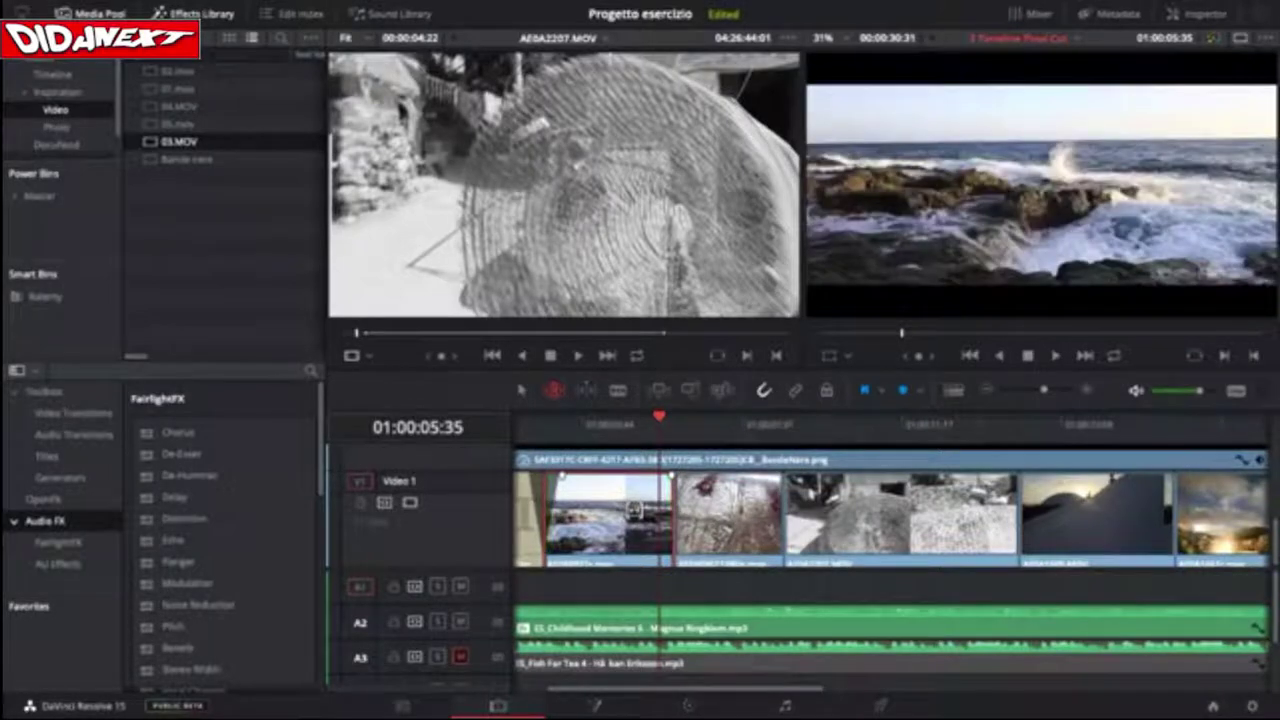
# Return to selection mode and check the cuts from the sea clip through the red-flower clip to the black-and-white clip.
pyautogui.click(636, 421)
pyautogui.moveTo(636, 421); pyautogui.dragTo(670, 418)
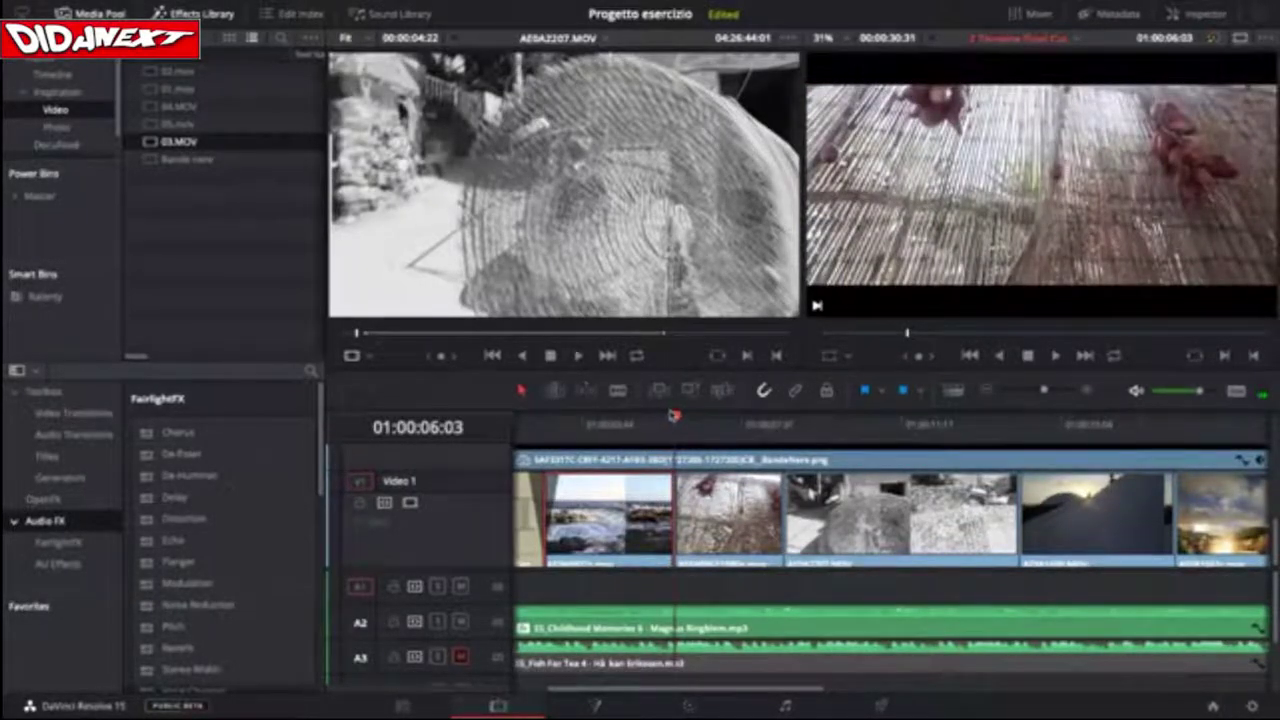
pyautogui.moveTo(674, 416); pyautogui.dragTo(775, 422)
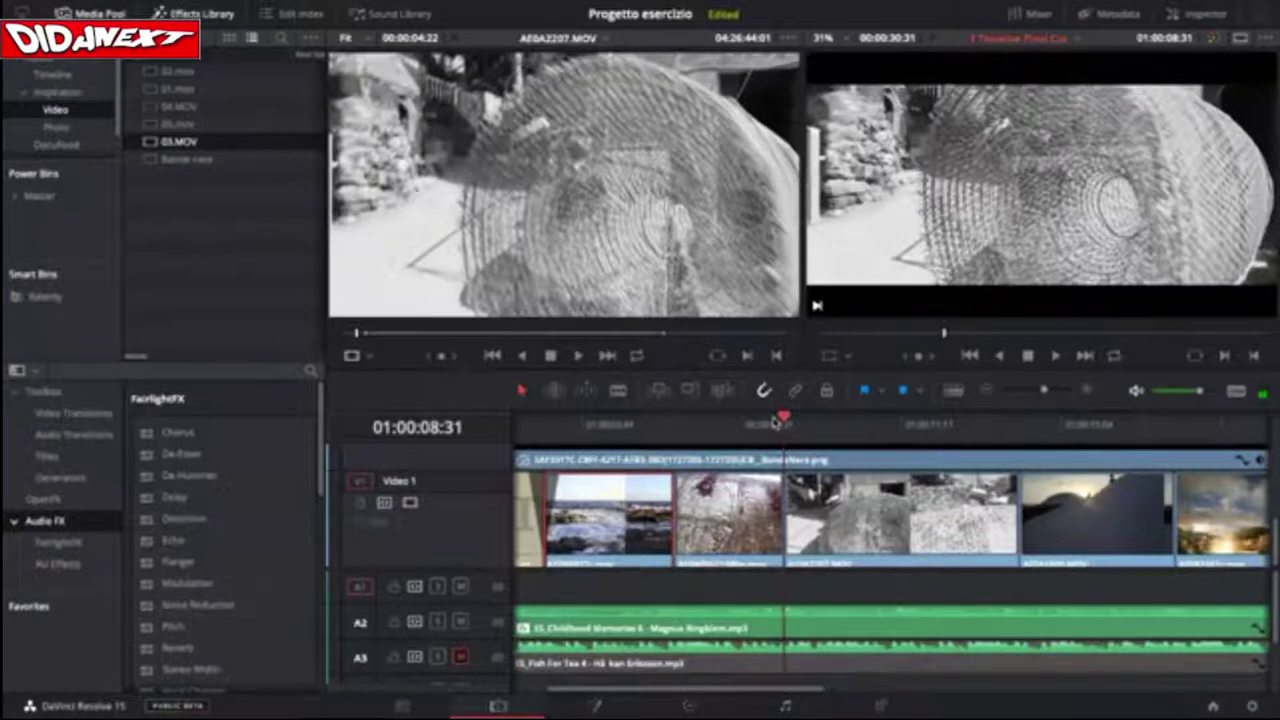
pyautogui.moveTo(775, 422)
pyautogui.mouseDown()
pyautogui.moveTo(748, 421)
pyautogui.moveTo(789, 428)
pyautogui.moveTo(760, 433)
pyautogui.mouseUp()
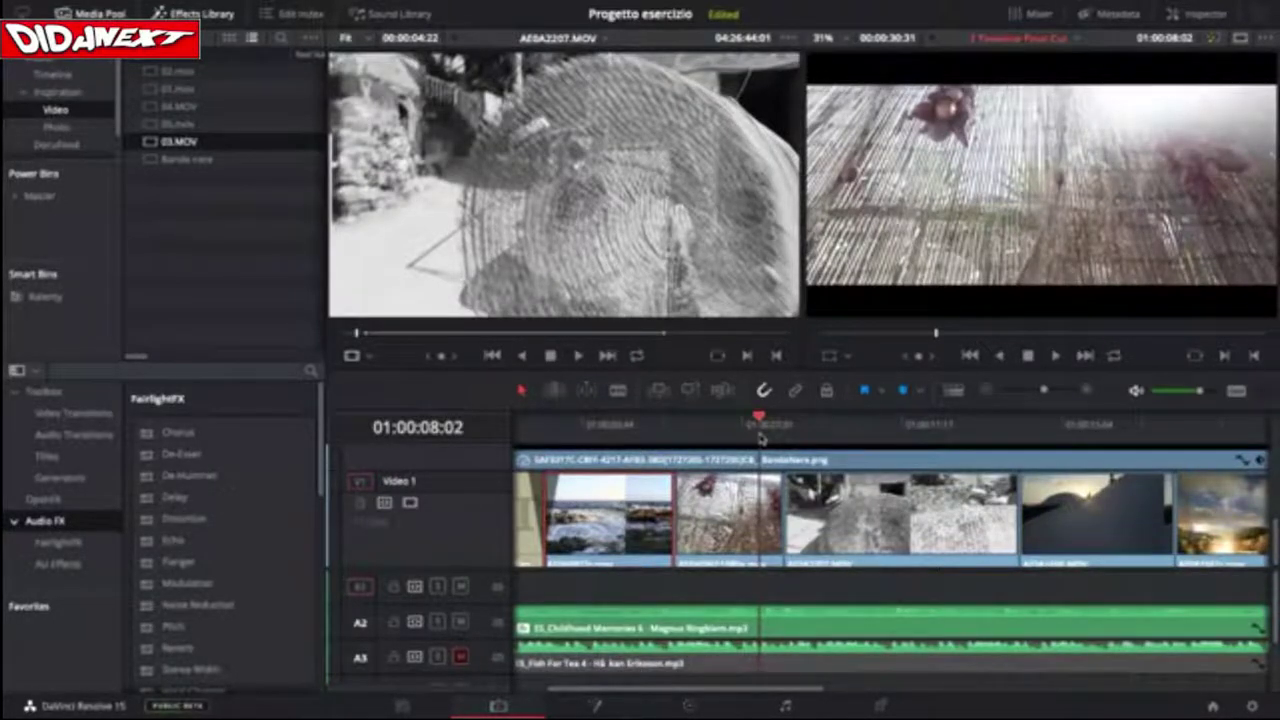
pyautogui.moveTo(760, 437); pyautogui.dragTo(781, 429)
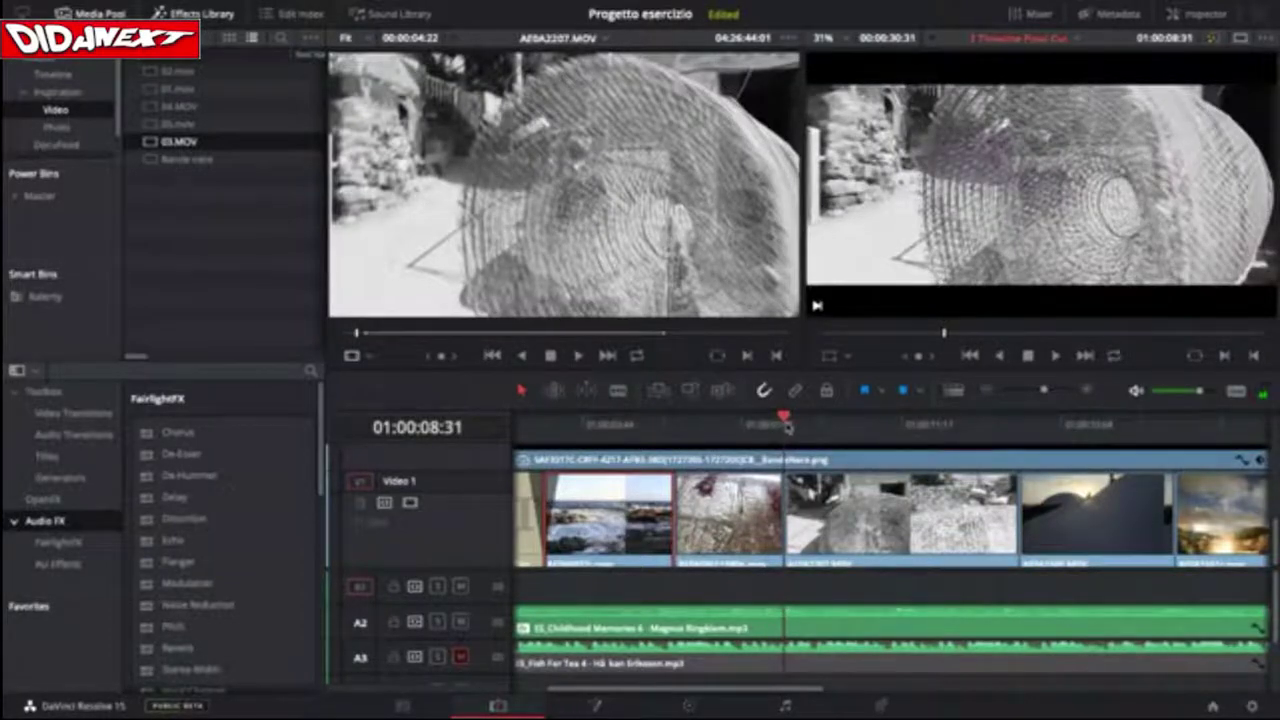
# Review the end of the black-and-white clip around 01:00:13:17 and continue into the sunset dune clip to 01:00:15:20.
pyautogui.moveTo(797, 428); pyautogui.dragTo(966, 446)
pyautogui.moveTo(970, 445)
pyautogui.mouseDown()
pyautogui.moveTo(1005, 450)
pyautogui.moveTo(967, 463)
pyautogui.moveTo(987, 462)
pyautogui.mouseUp()
pyautogui.press('space')
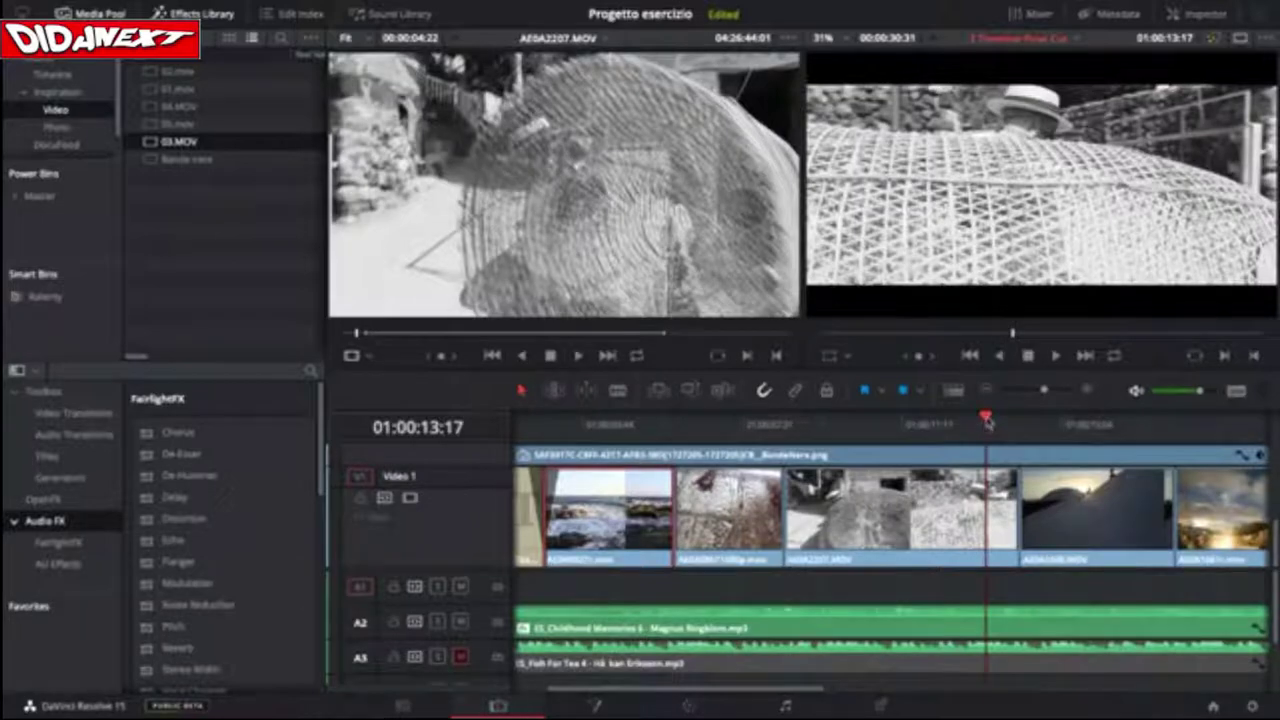
pyautogui.moveTo(987, 428)
pyautogui.mouseDown()
pyautogui.moveTo(957, 428)
pyautogui.moveTo(1010, 414)
pyautogui.moveTo(997, 416)
pyautogui.moveTo(1165, 428)
pyautogui.moveTo(980, 416)
pyautogui.mouseUp()
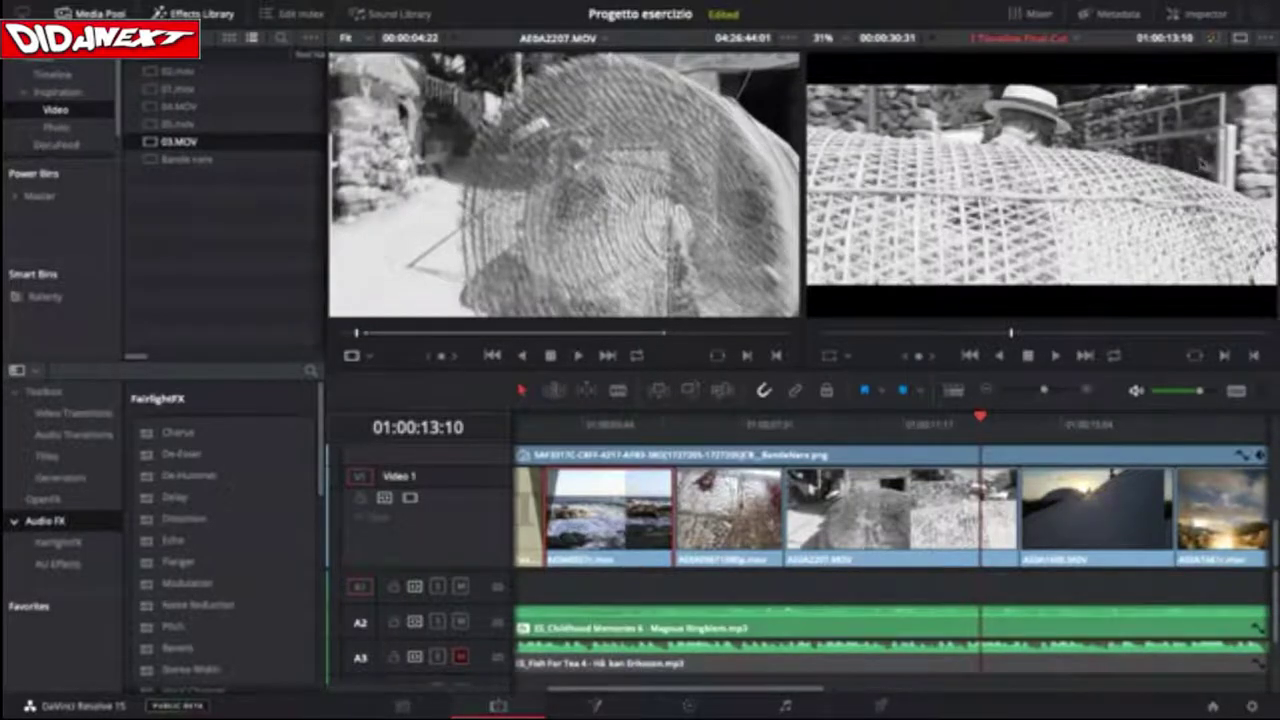
pyautogui.click(986, 421)
pyautogui.moveTo(986, 421); pyautogui.dragTo(1074, 424)
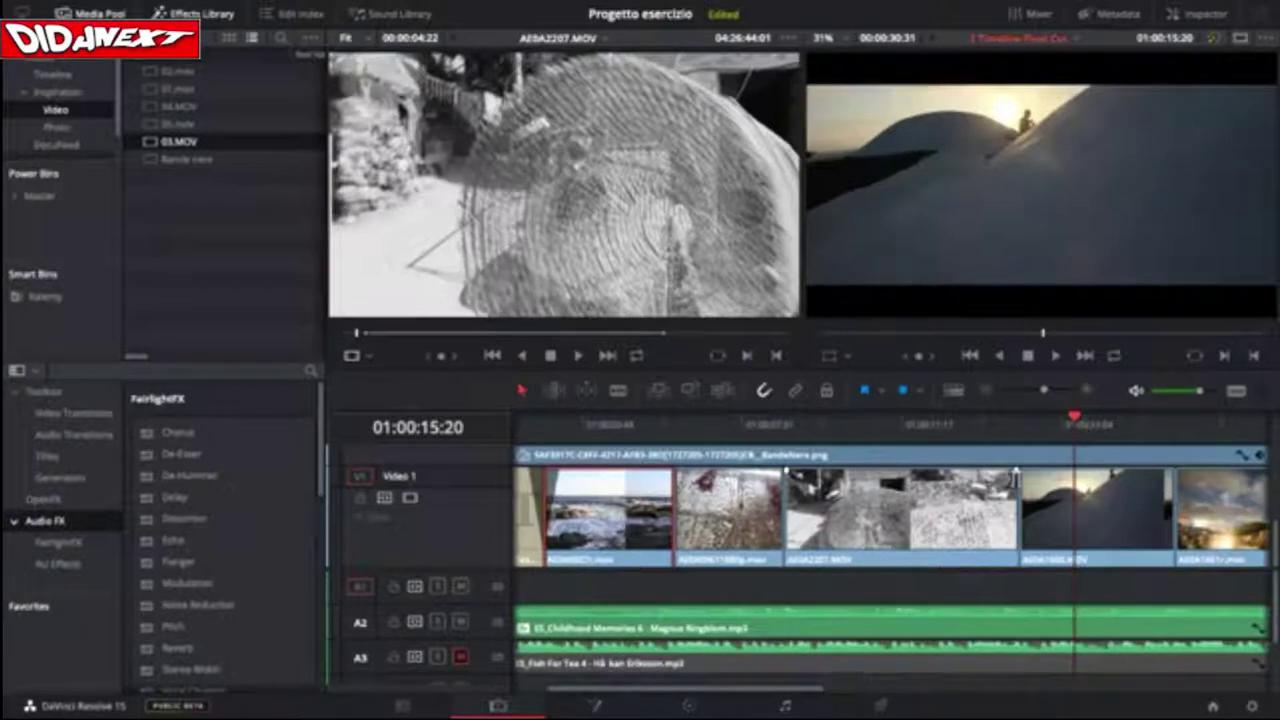
# Compare the black-and-white clip's end around 01:00:13:05 with the opening of the sunset dune clip up to 01:00:14:46.
pyautogui.click(978, 423)
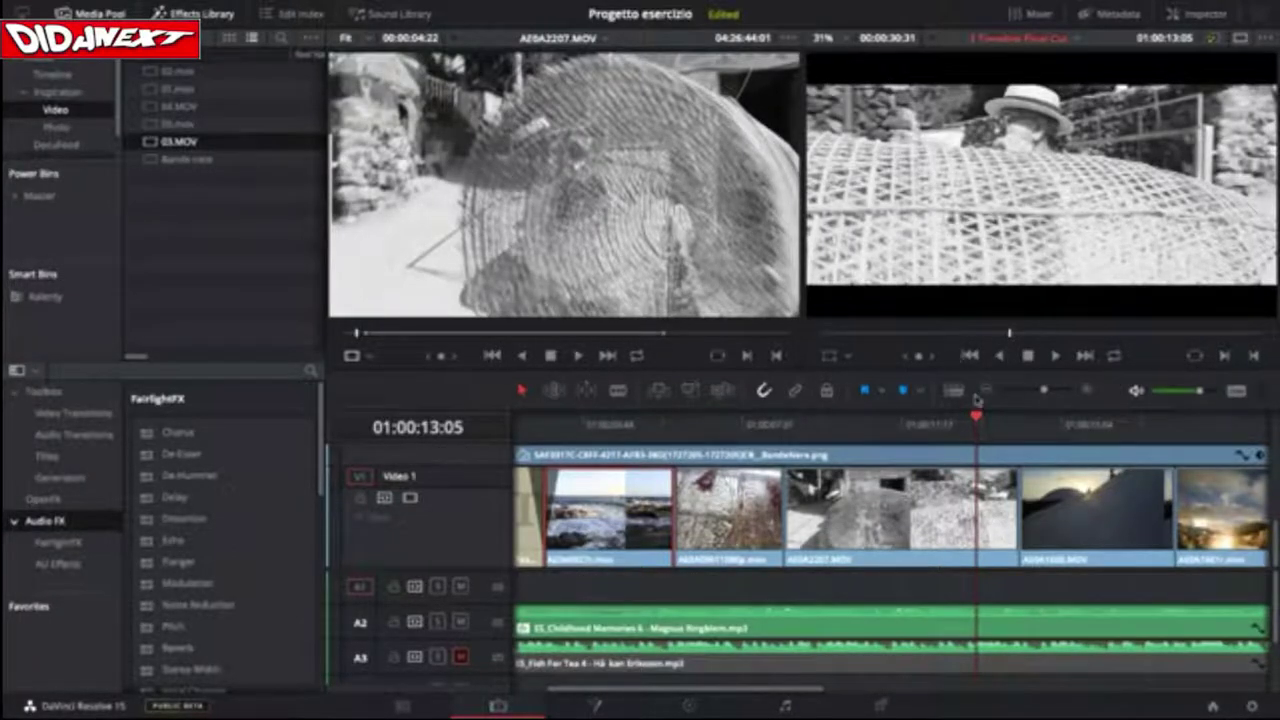
pyautogui.moveTo(977, 421); pyautogui.dragTo(1042, 421)
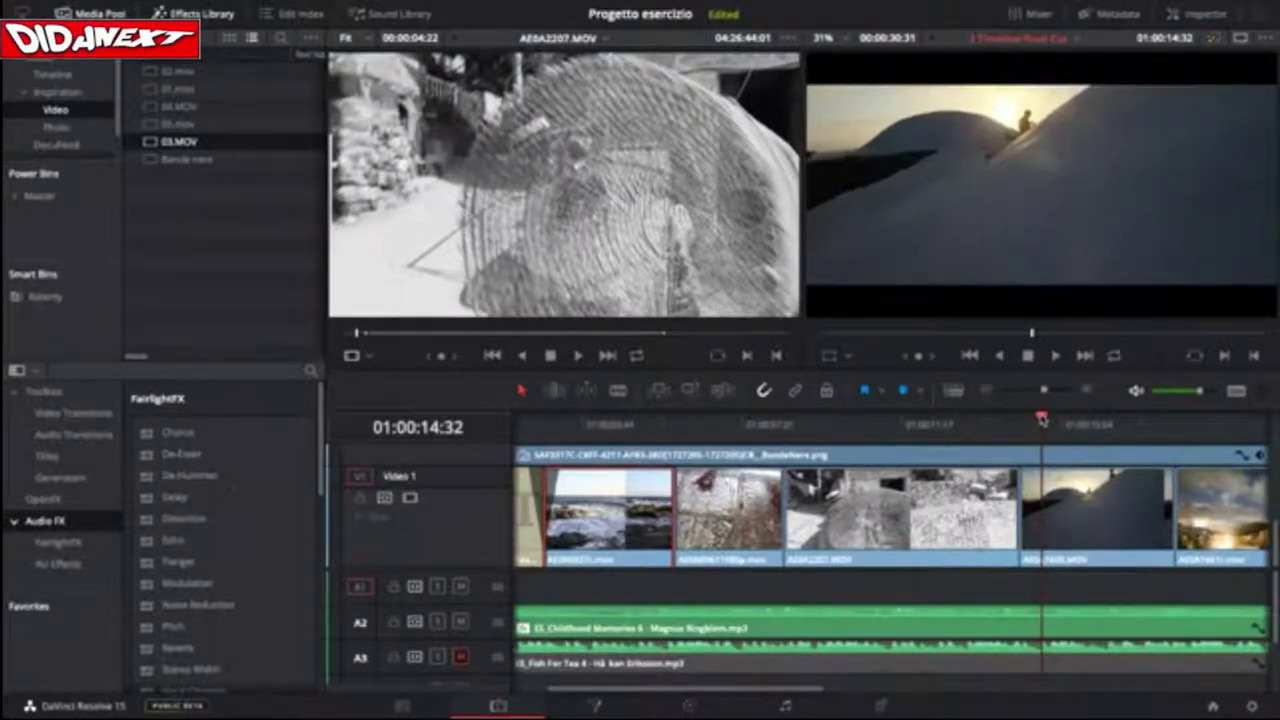
pyautogui.moveTo(1042, 420); pyautogui.dragTo(984, 450)
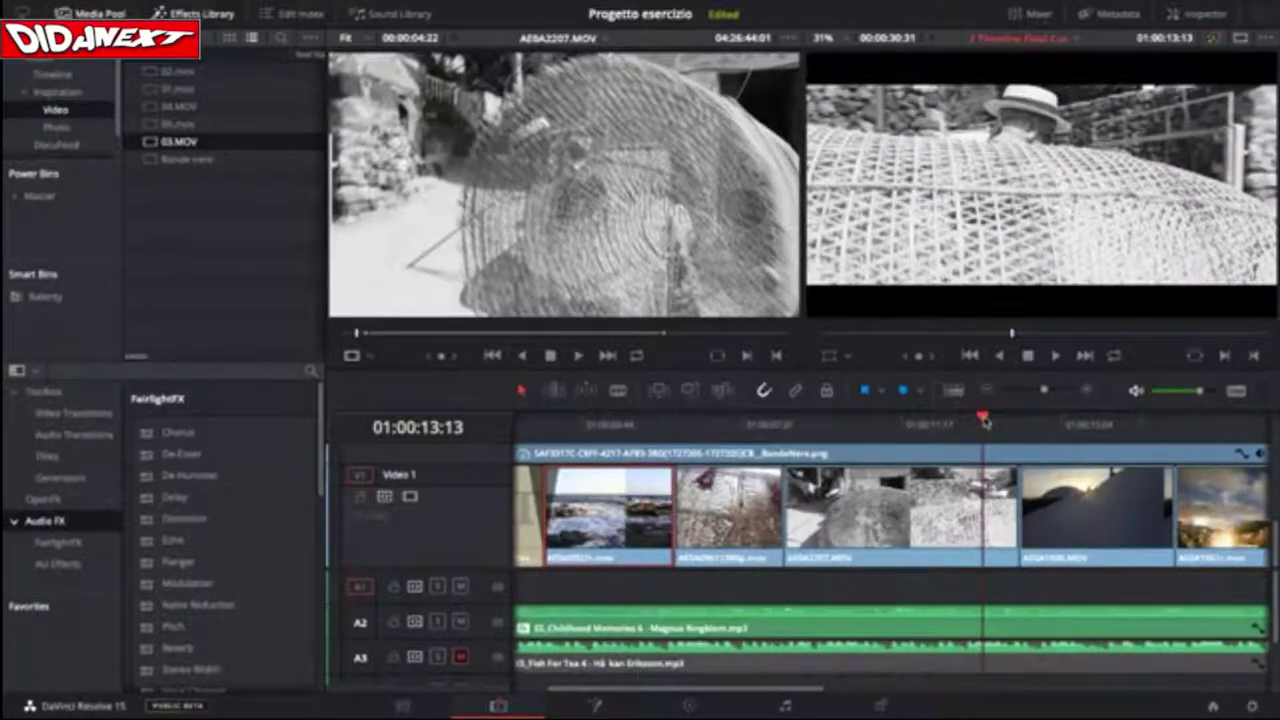
pyautogui.moveTo(986, 421); pyautogui.dragTo(1054, 416)
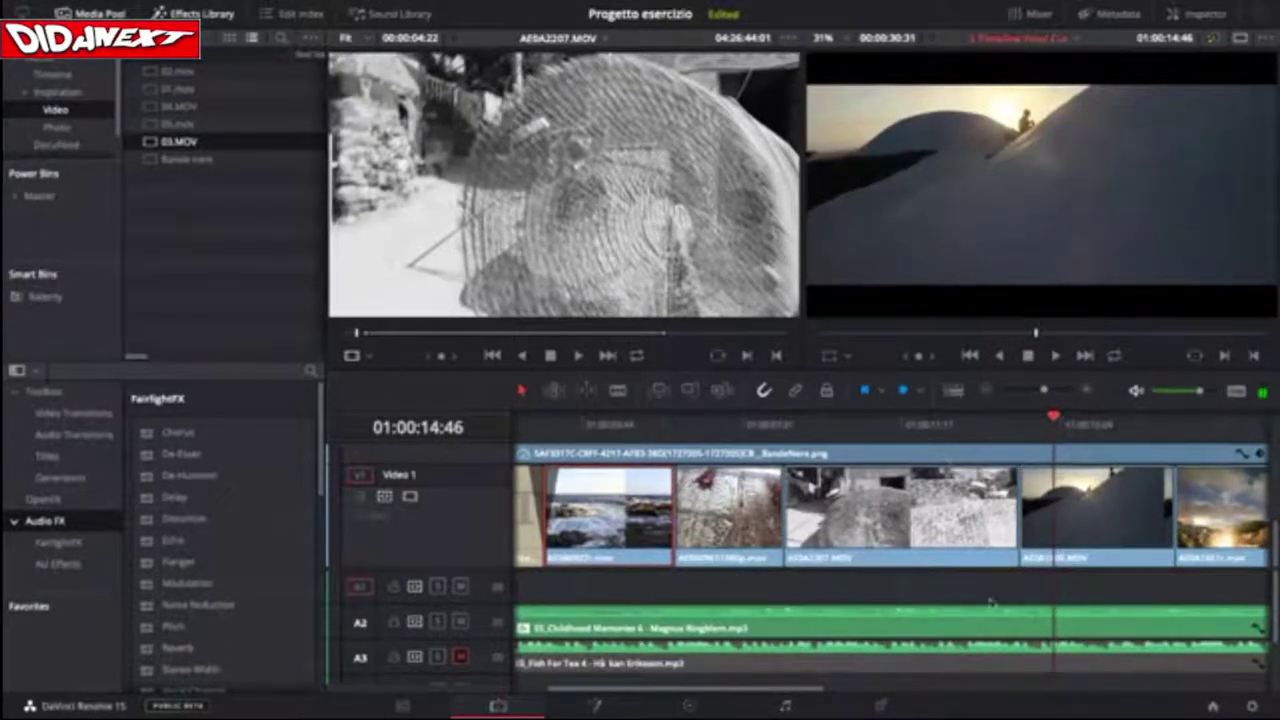
# Examine the black-and-white clip's last frames around 01:00:13:31 and scrub into the sunset dune clip to 01:00:16:33.
pyautogui.scroll(-1, 1024, 436)
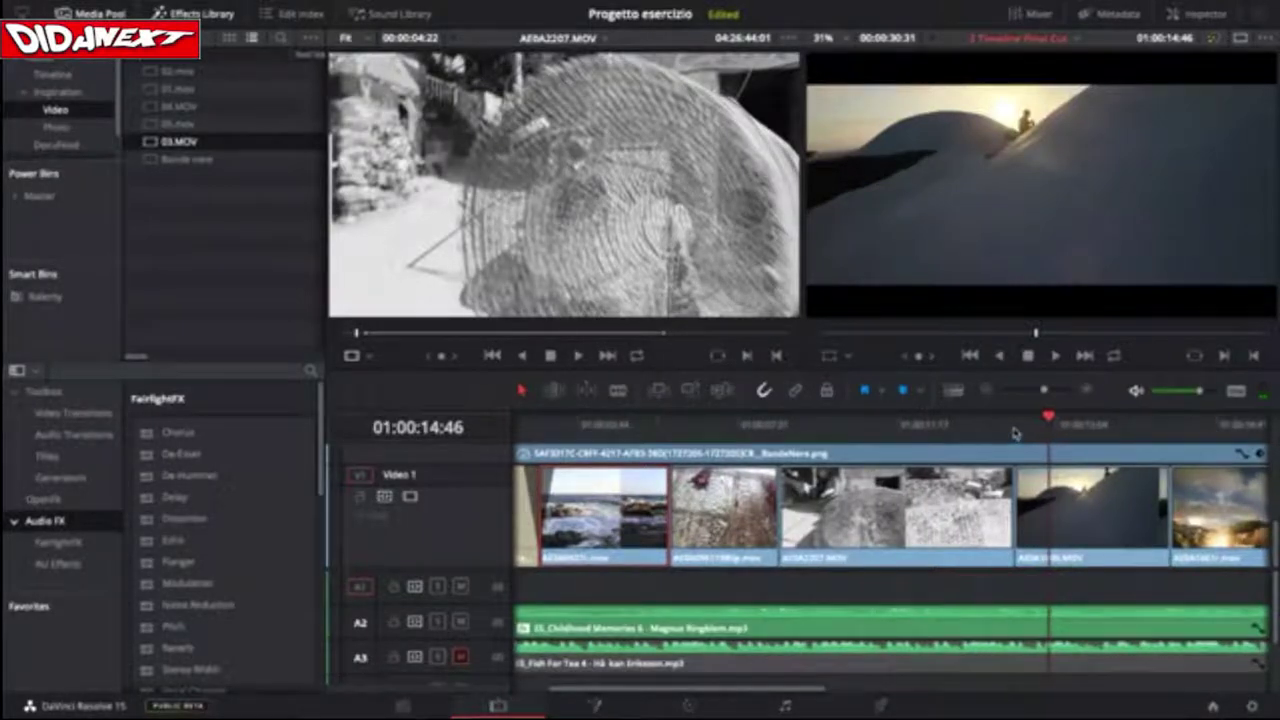
pyautogui.scroll(-1, 1016, 432)
pyautogui.hscroll(3, 1015, 432)
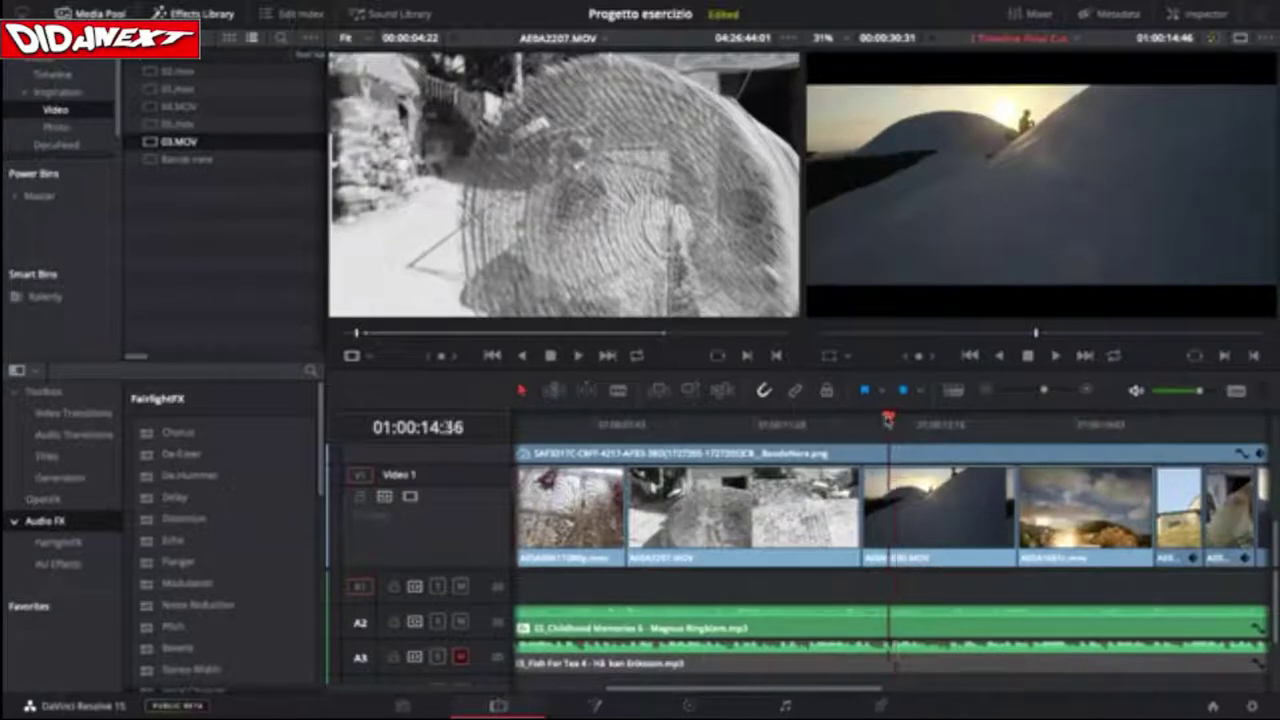
pyautogui.moveTo(893, 421); pyautogui.dragTo(763, 440)
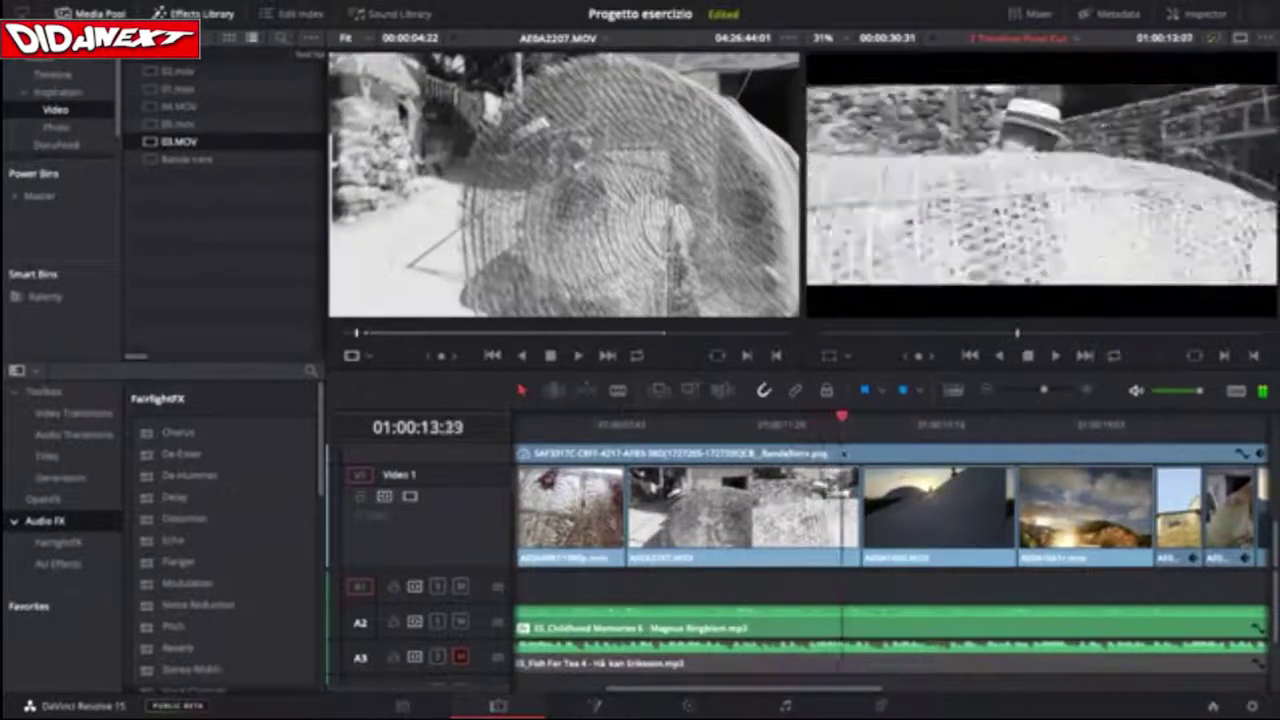
pyautogui.moveTo(858, 453); pyautogui.dragTo(838, 458)
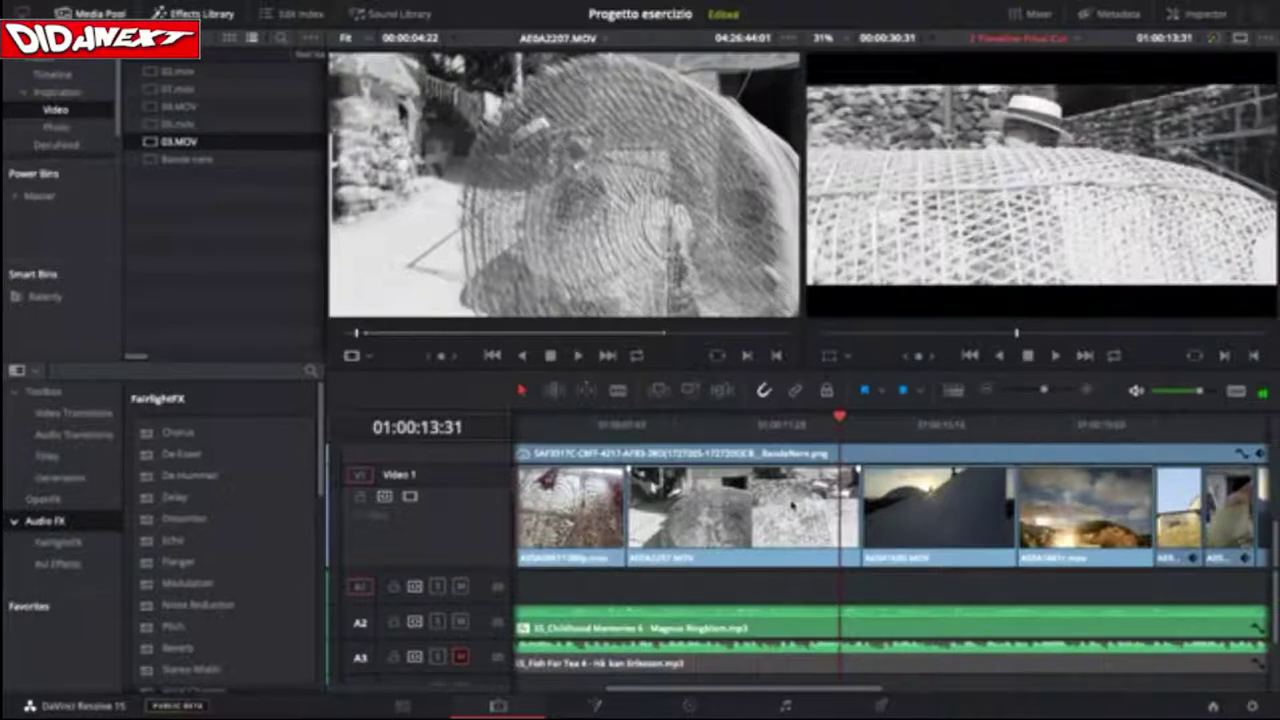
pyautogui.hscroll(3, 792, 505)
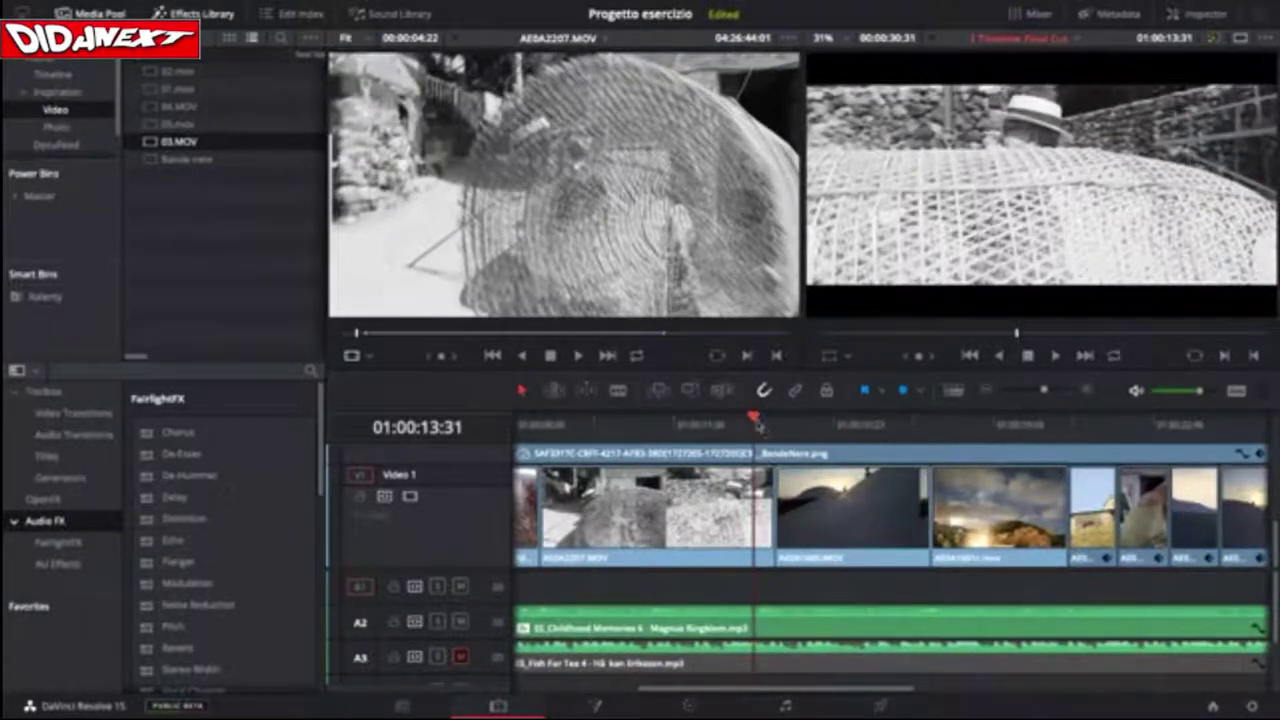
pyautogui.hscroll(1, 754, 418)
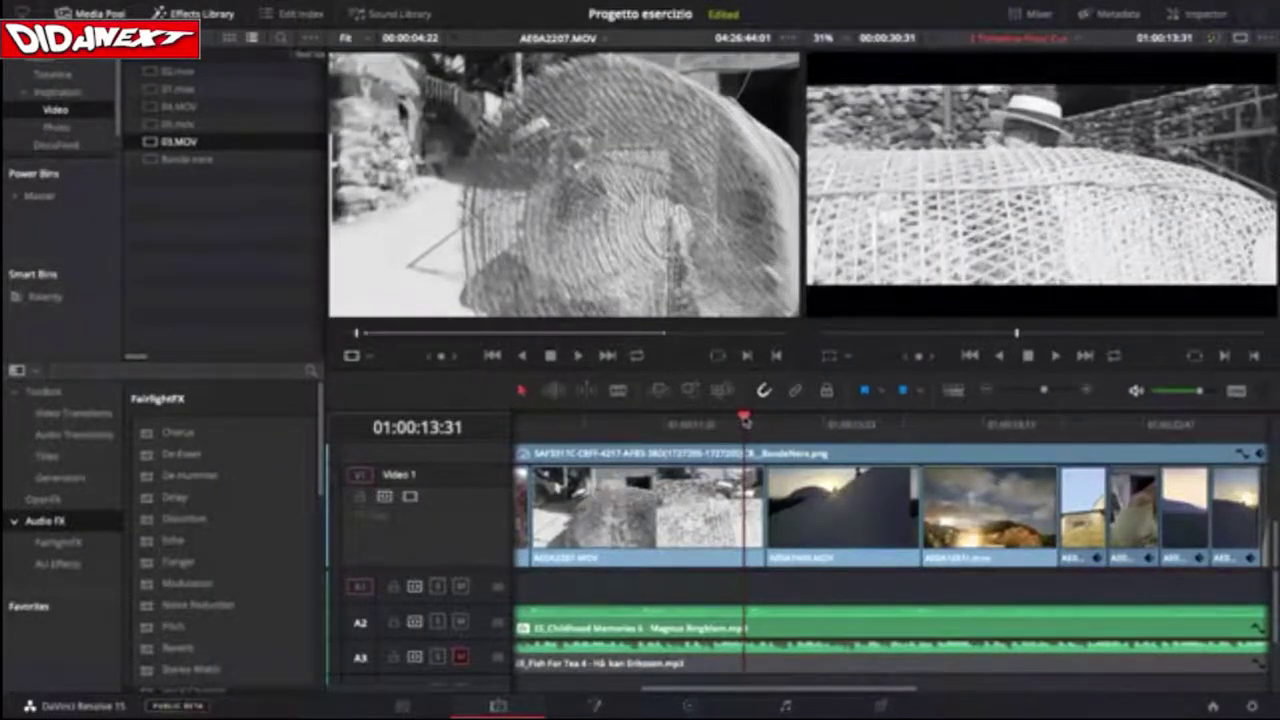
pyautogui.press('Left')
pyautogui.moveTo(745, 421); pyautogui.dragTo(876, 427)
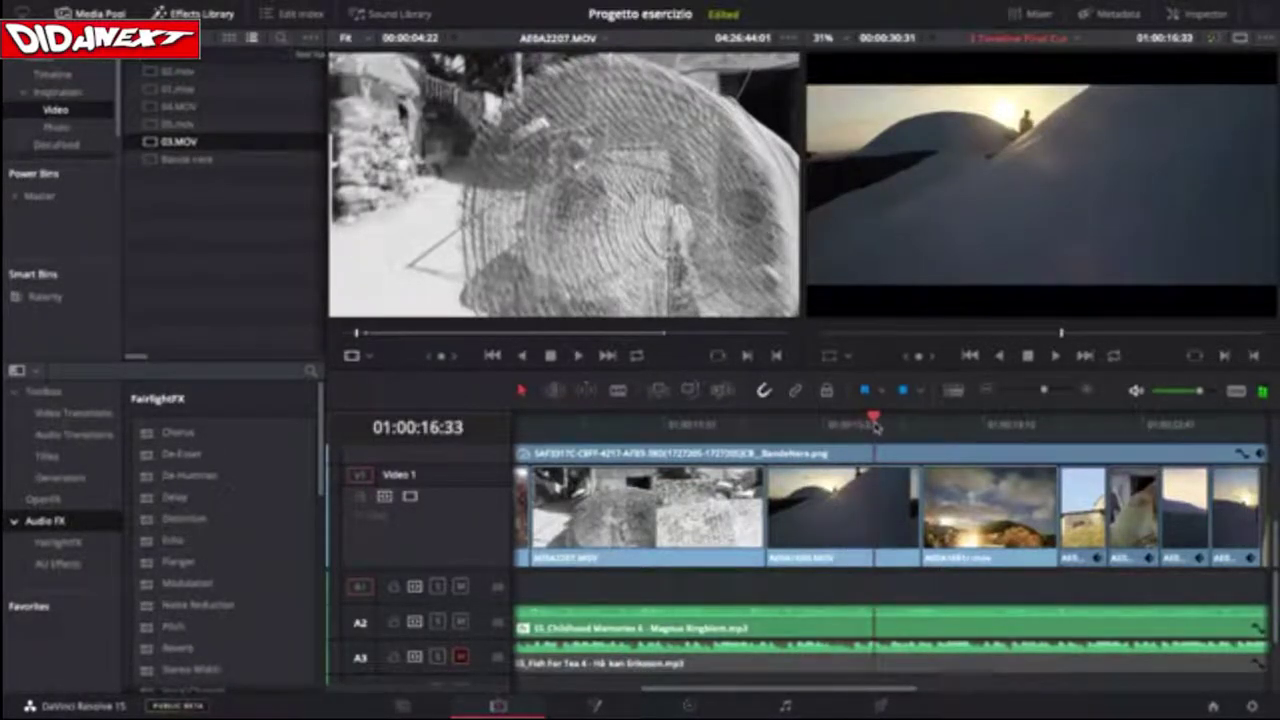
# Scrub from 01:00:10:33 in the black-and-white clip across the cut to 01:00:15:25 in the sunset dune clip.
pyautogui.hscroll(-5, 876, 446)
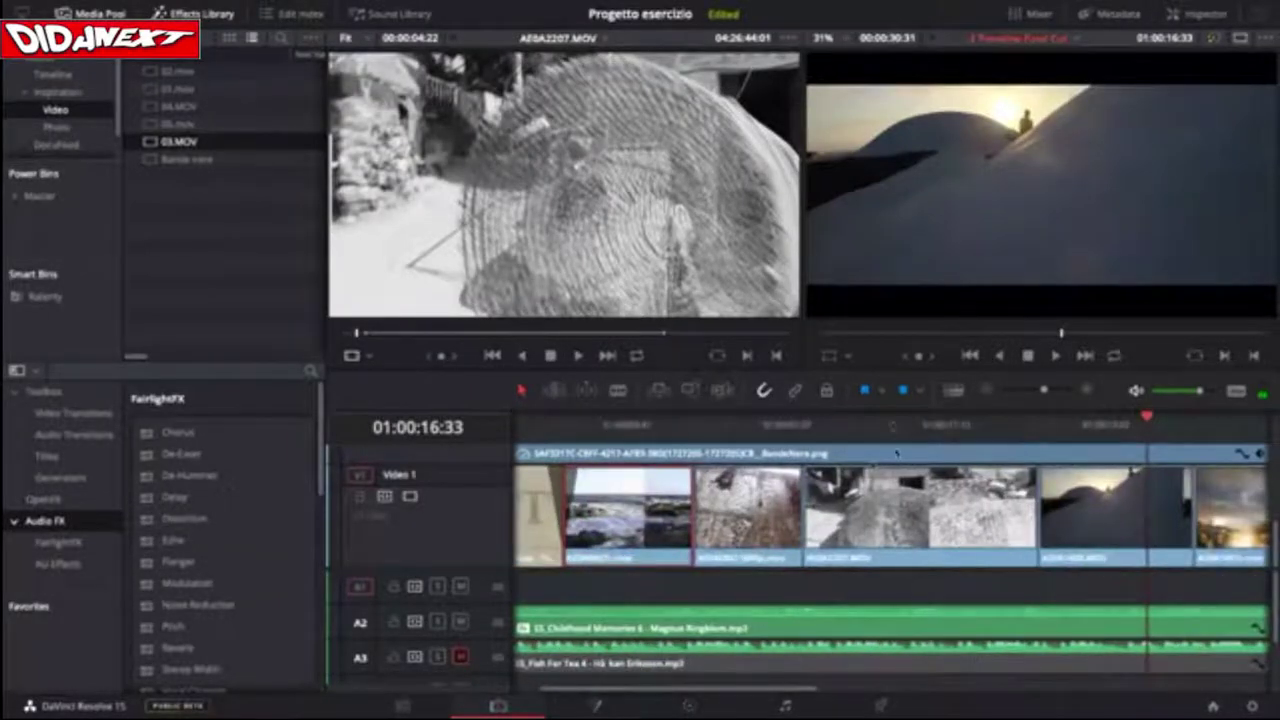
pyautogui.click(893, 423)
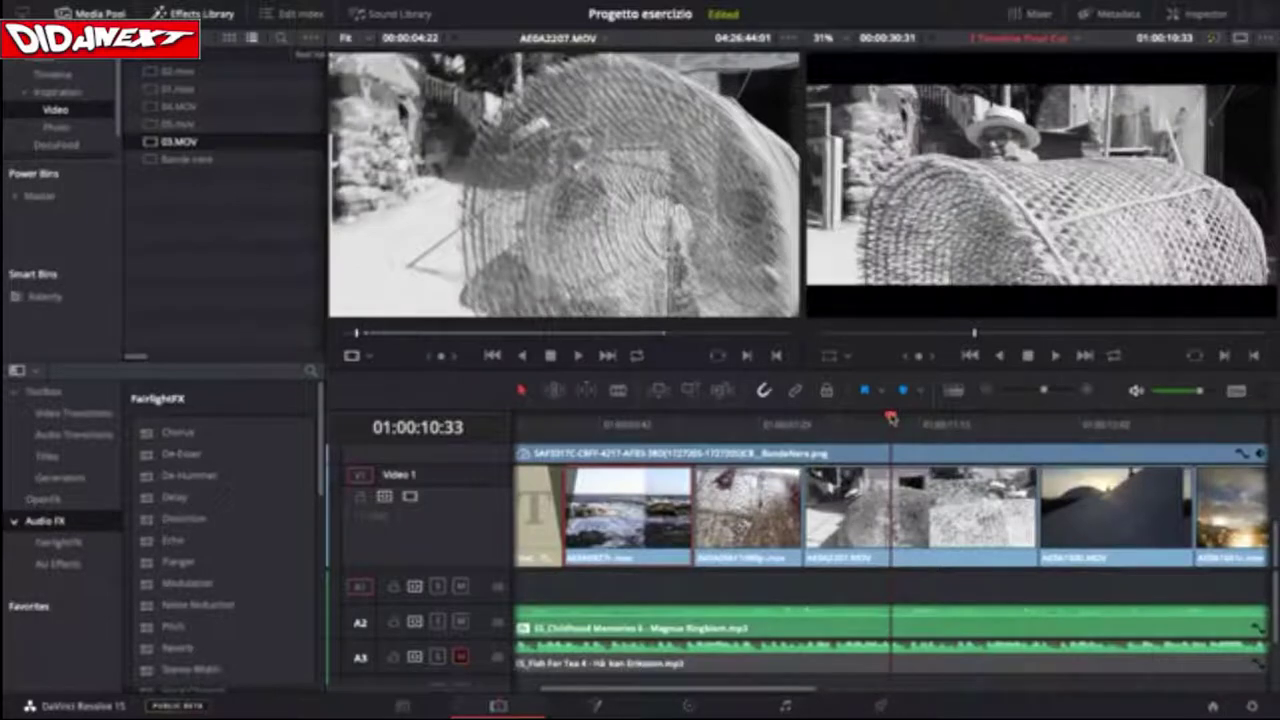
pyautogui.moveTo(891, 418); pyautogui.dragTo(1097, 470)
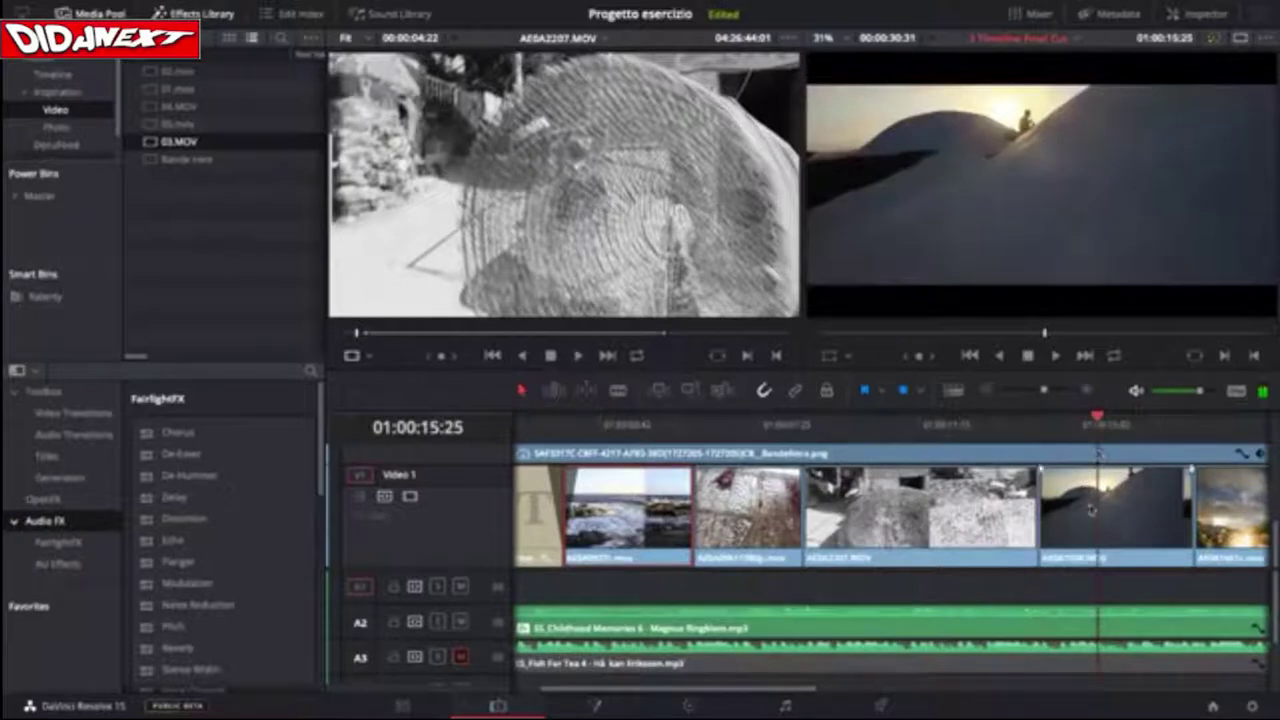
# Select the sunset dune clip on Video 1 and place the playhead at 01:00:15:34 within it.
pyautogui.hscroll(1, 1090, 510)
pyautogui.hscroll(5, 1090, 510)
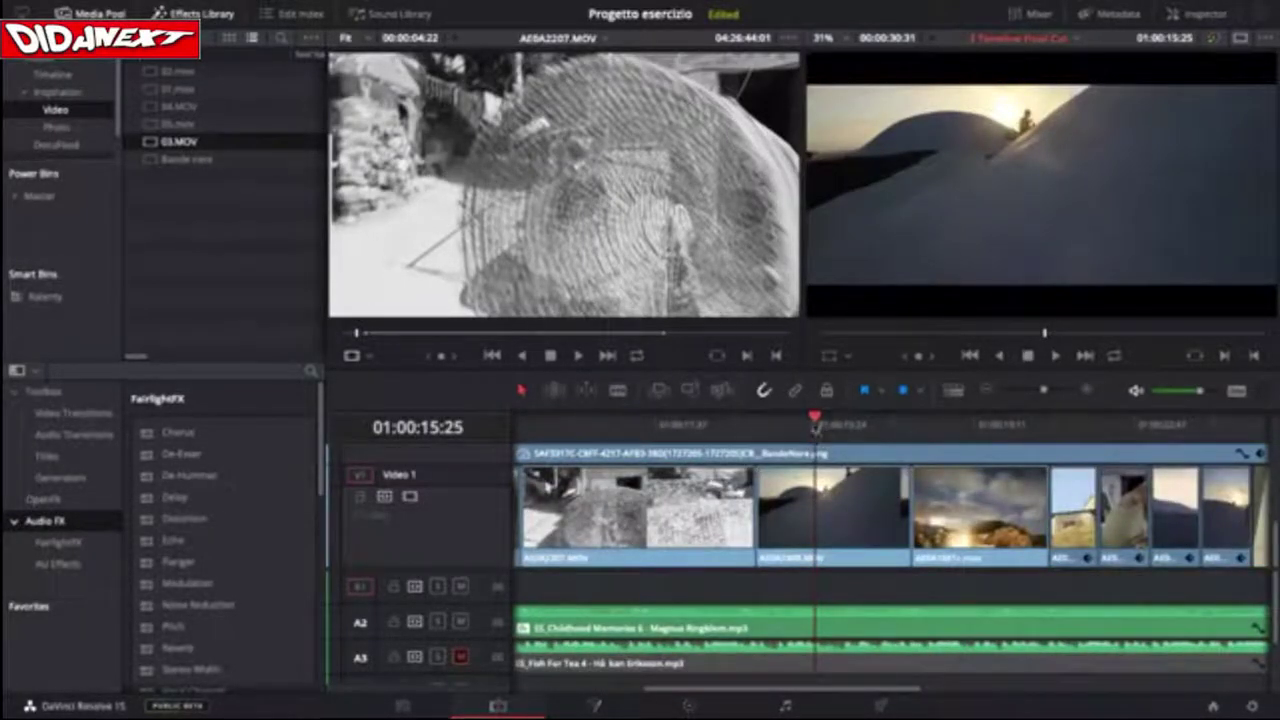
pyautogui.moveTo(815, 420)
pyautogui.mouseDown()
pyautogui.moveTo(846, 420)
pyautogui.moveTo(833, 420)
pyautogui.mouseUp()
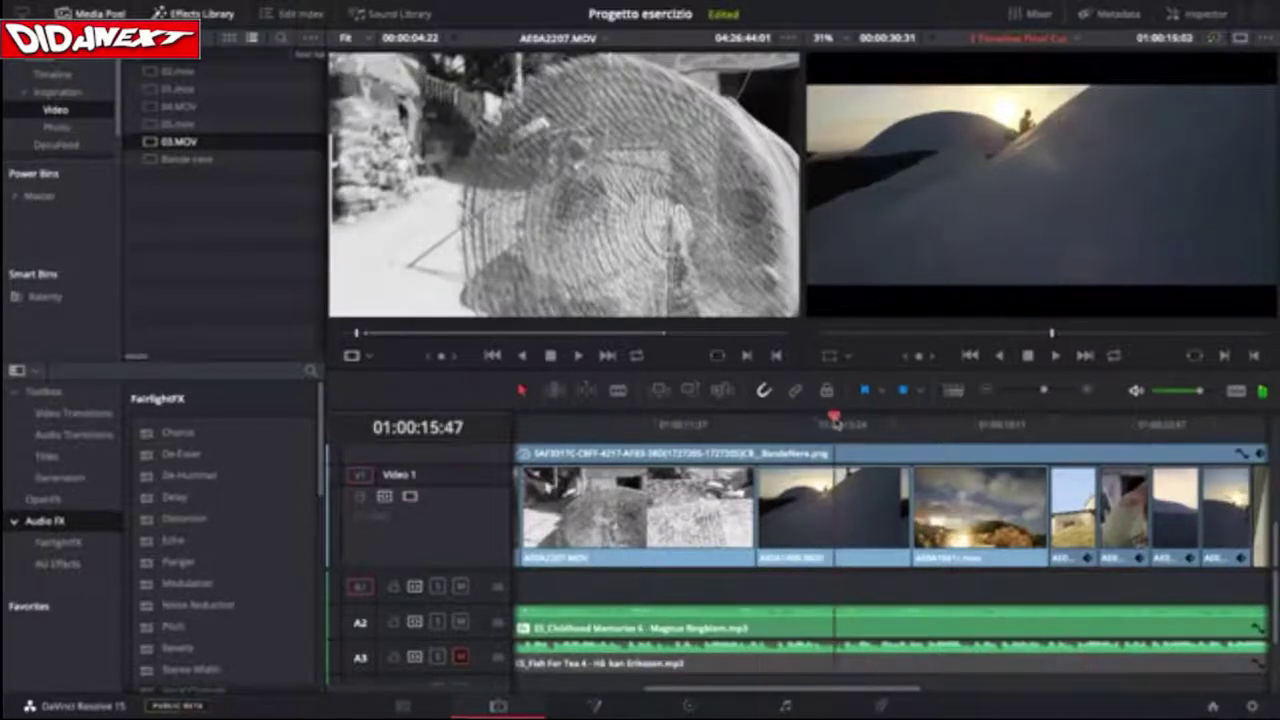
pyautogui.click(870, 510)
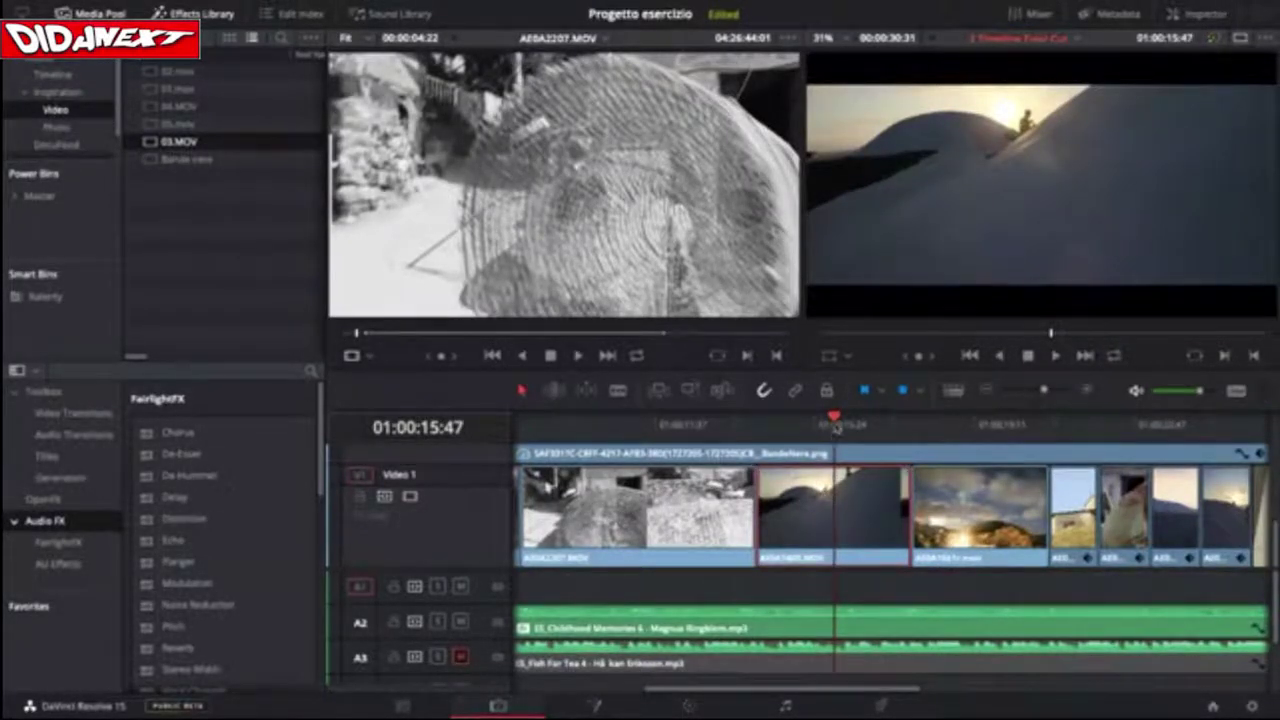
pyautogui.moveTo(834, 420); pyautogui.dragTo(825, 428)
pyautogui.hscroll(2, 834, 483)
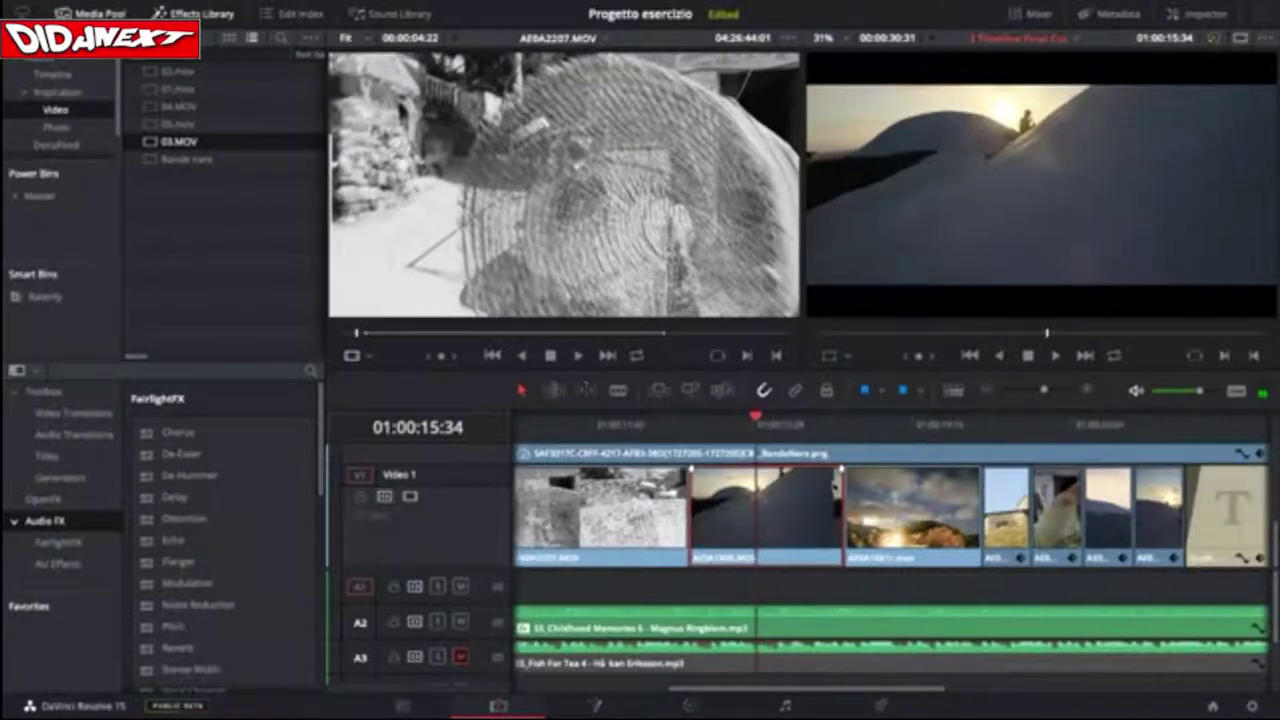
# Check the cut between the sunset dune clip and the cloudy-sky clip at 01:00:17:38, then scrub back to 01:00:16:46.
pyautogui.moveTo(785, 418); pyautogui.dragTo(884, 427)
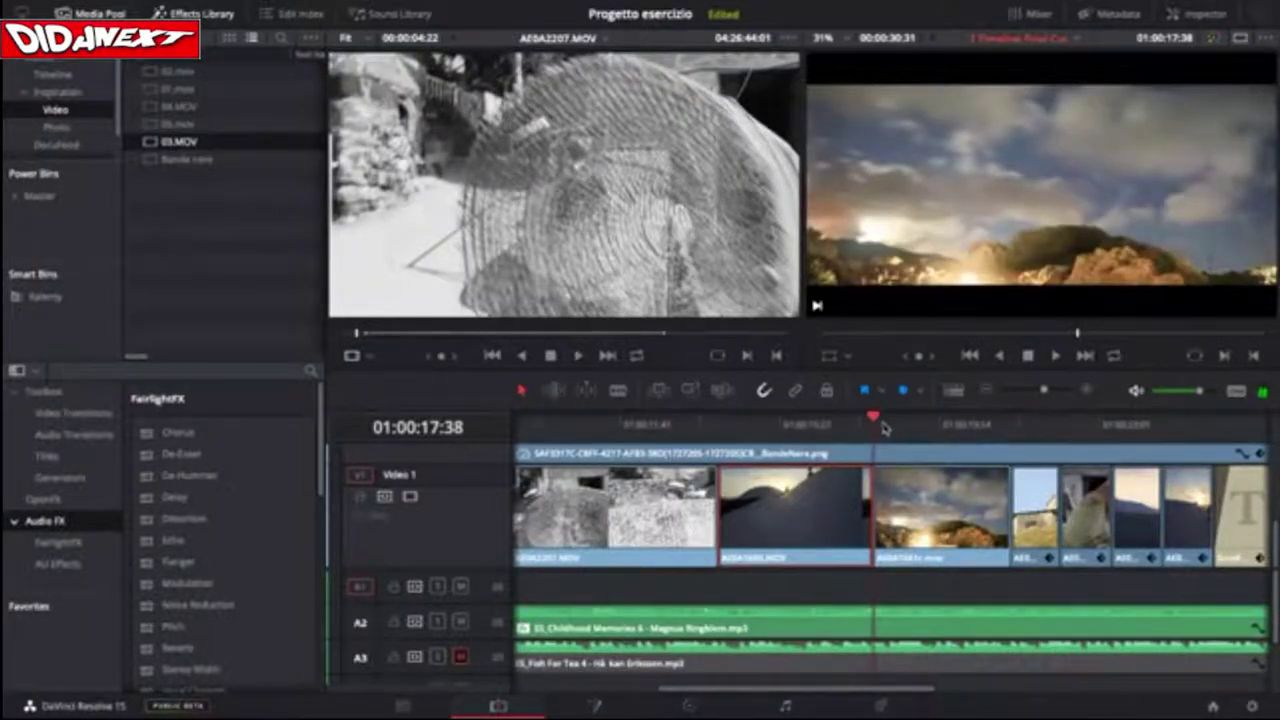
pyautogui.hscroll(4, 884, 427)
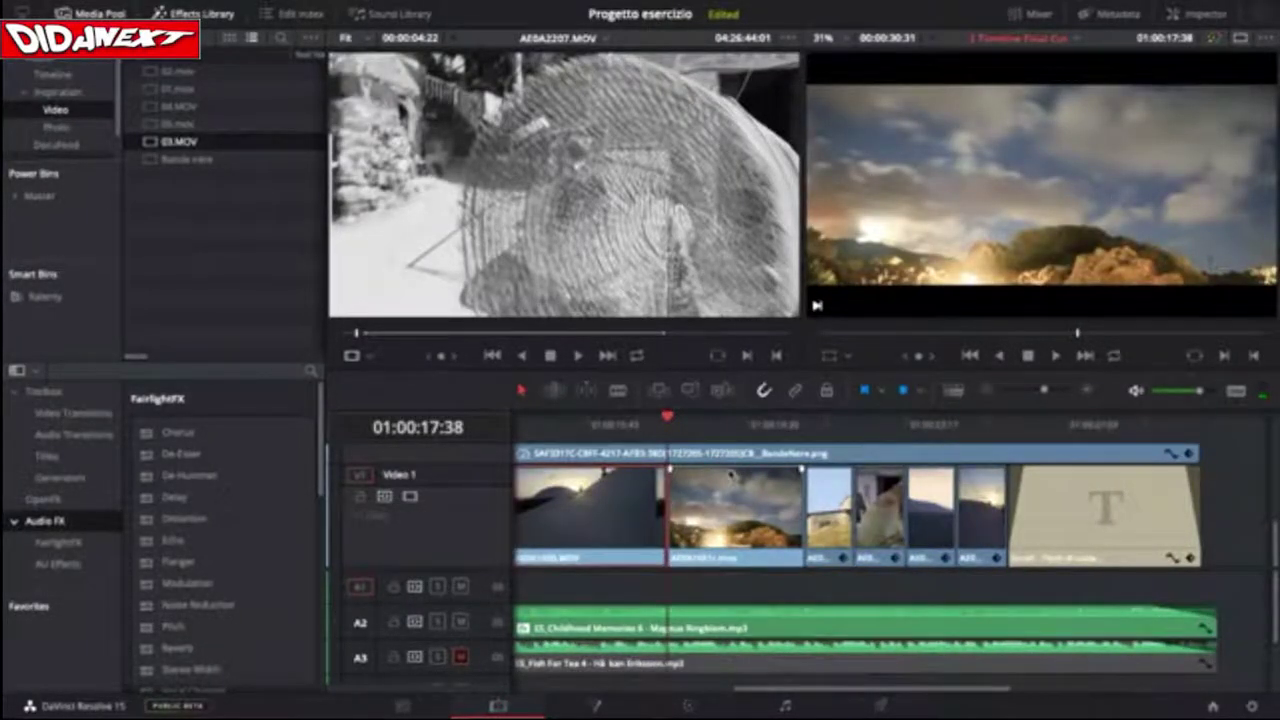
pyautogui.hscroll(-1, 662, 428)
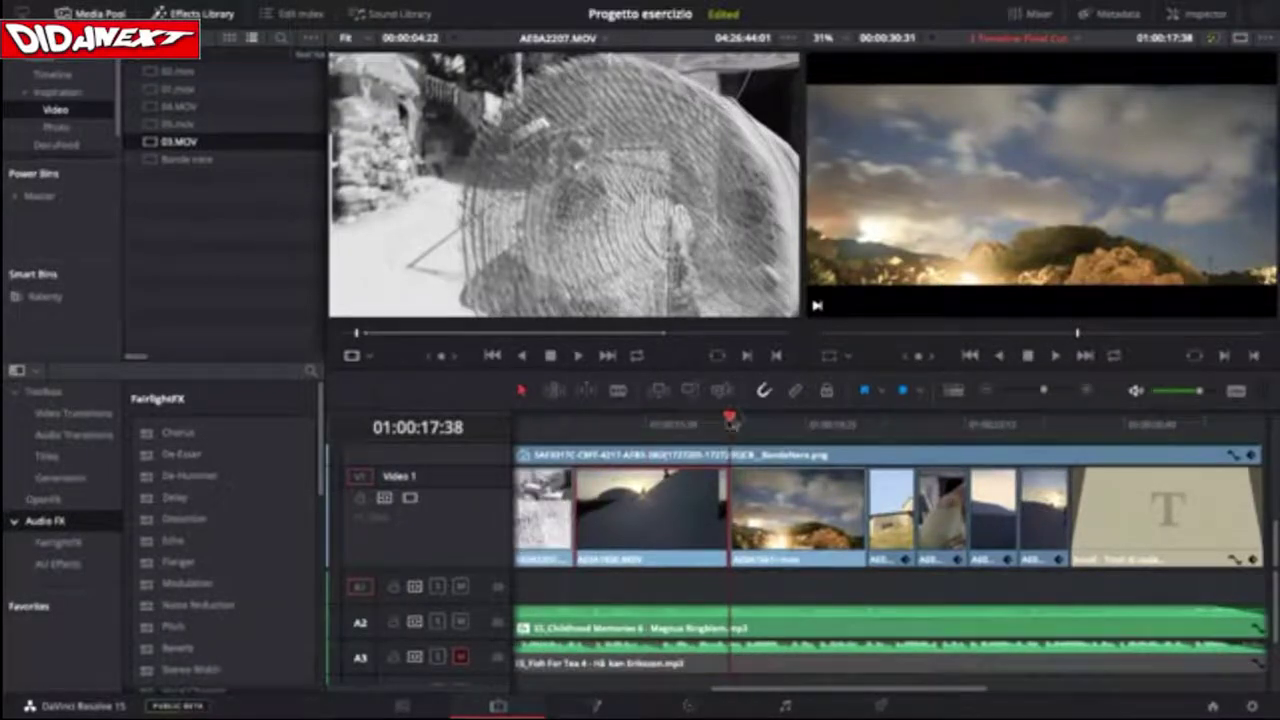
pyautogui.moveTo(742, 419); pyautogui.dragTo(694, 428)
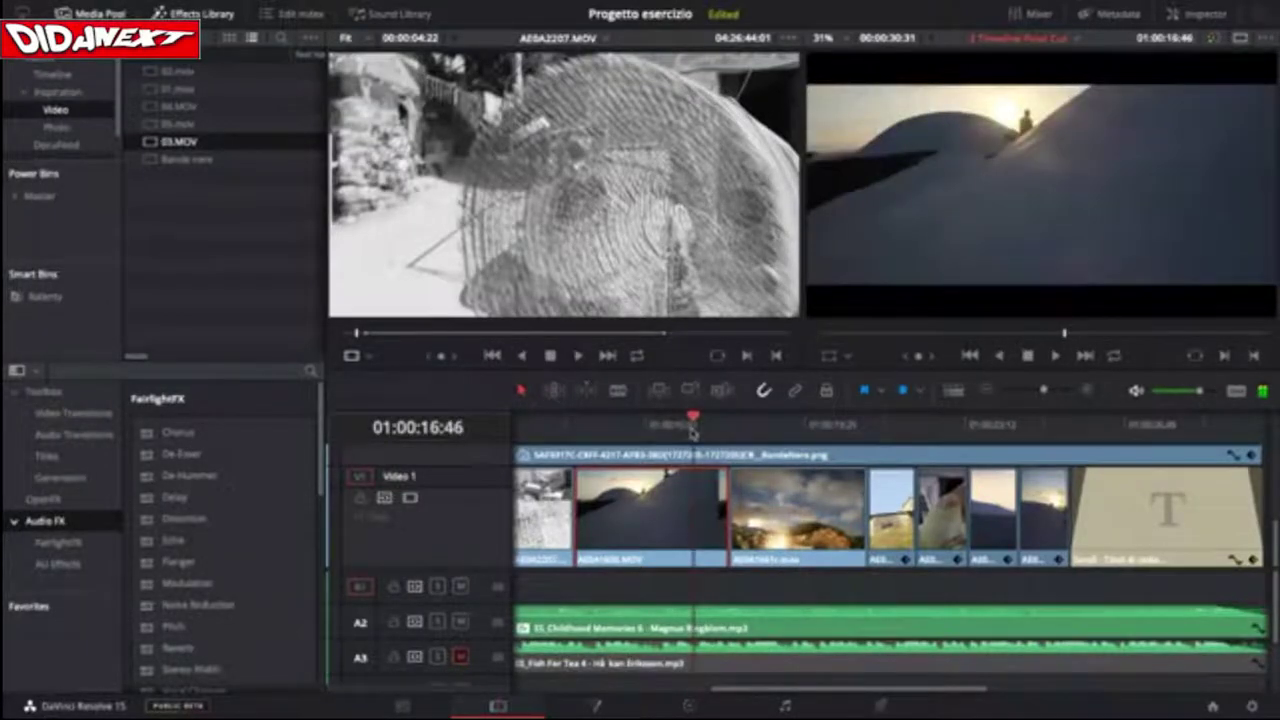
# Play the timeline from 01:00:15:35 in the sunset dune clip into the cloudy-sky clip.
pyautogui.click(643, 426)
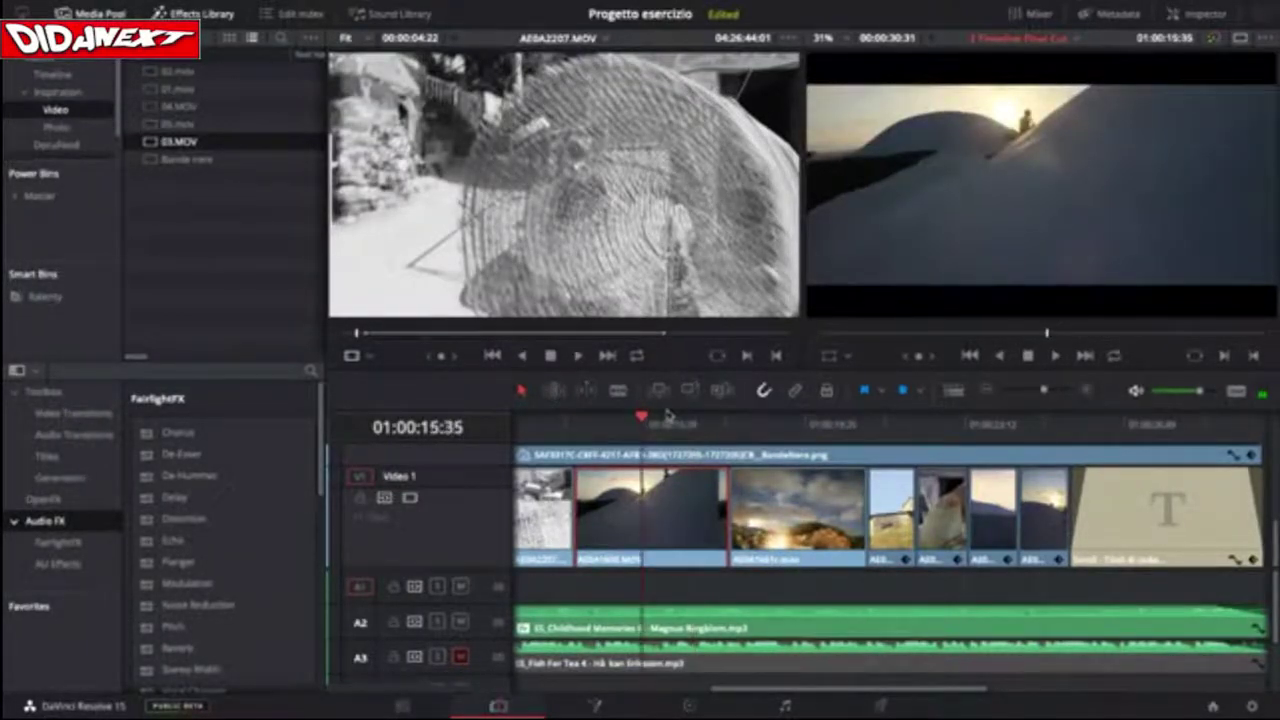
pyautogui.press('space')
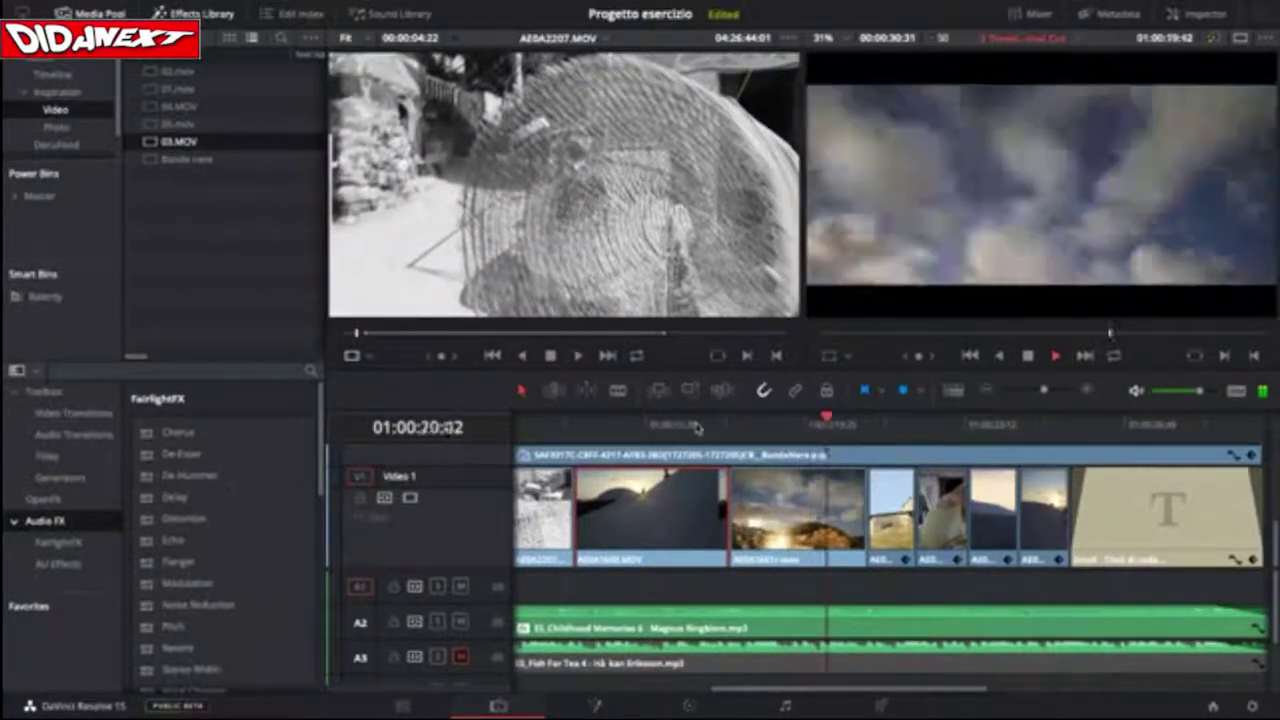
pyautogui.press('space')
pyautogui.press('space')
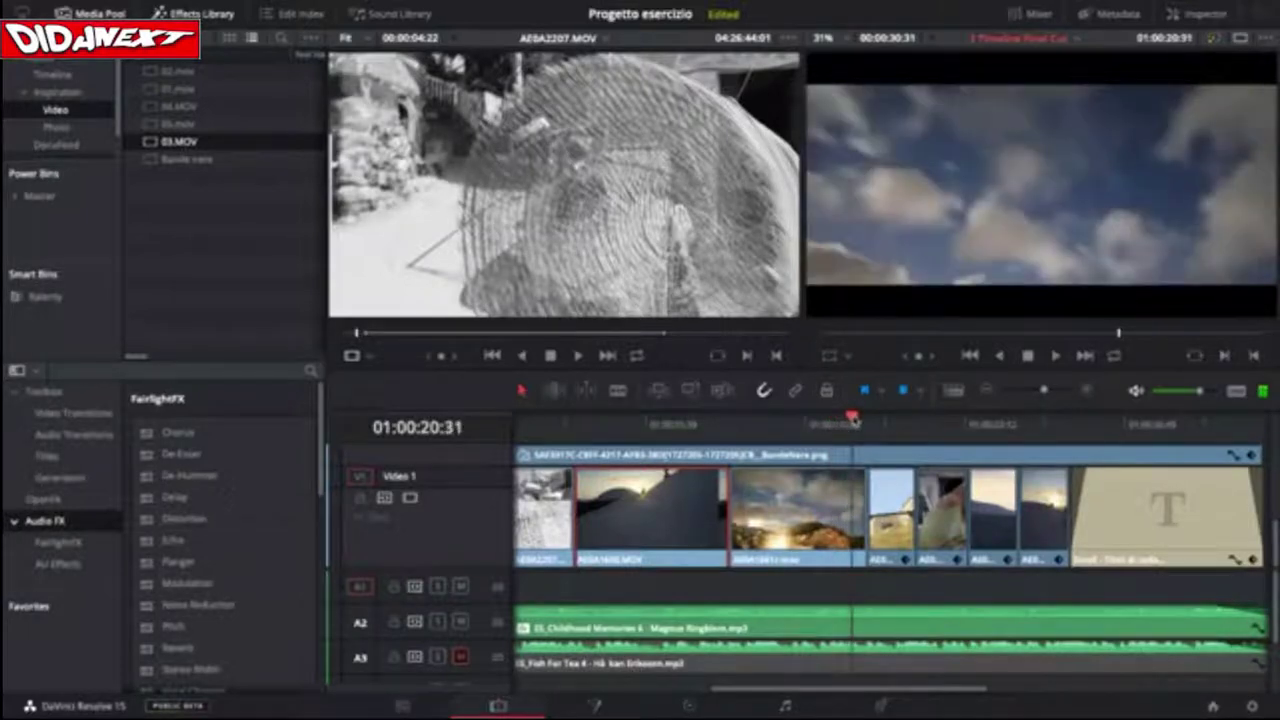
# Return to the start of the sunset dune clip, replay it twice and stop at 01:00:16:42.
pyautogui.click(797, 424)
pyautogui.moveTo(797, 424); pyautogui.dragTo(597, 455)
pyautogui.press('space')
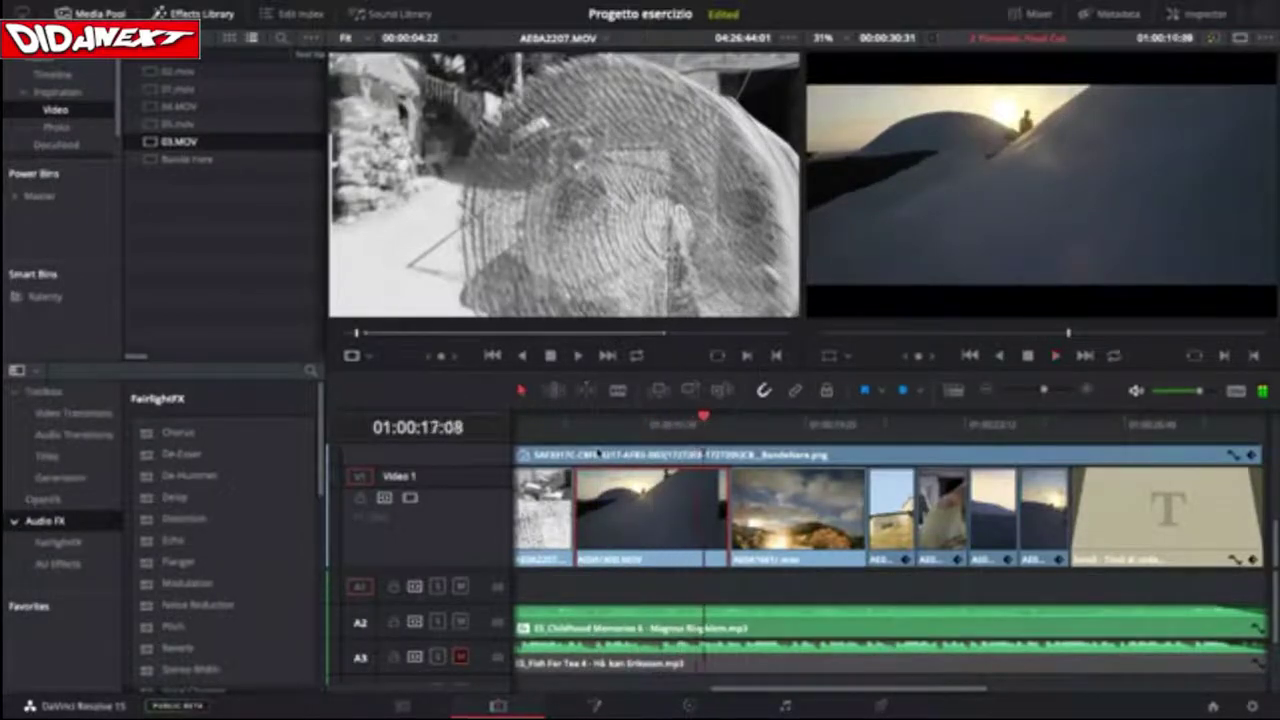
pyautogui.click(580, 420)
pyautogui.press('space')
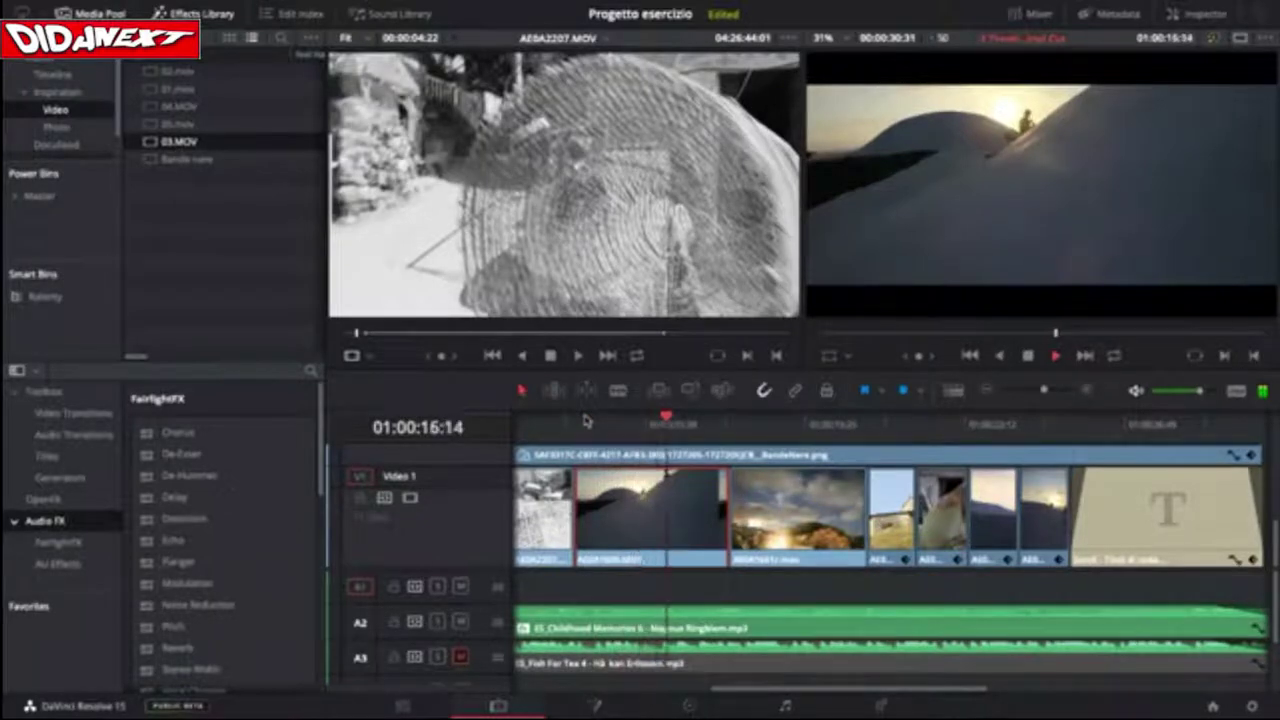
pyautogui.press('space')
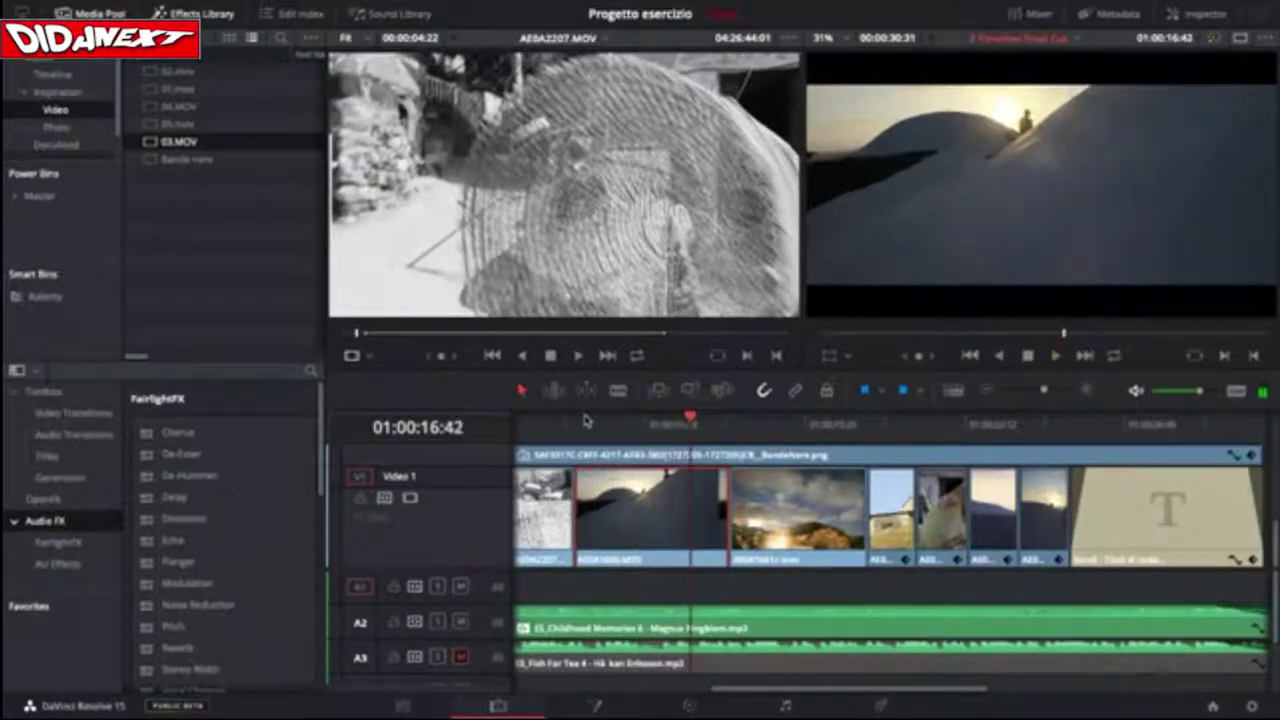
# Play the timeline from 01:00:16:42 through the remaining clips to the "Titoli di coda" end titles, pausing at 01:00:21:14.
pyautogui.press('space')
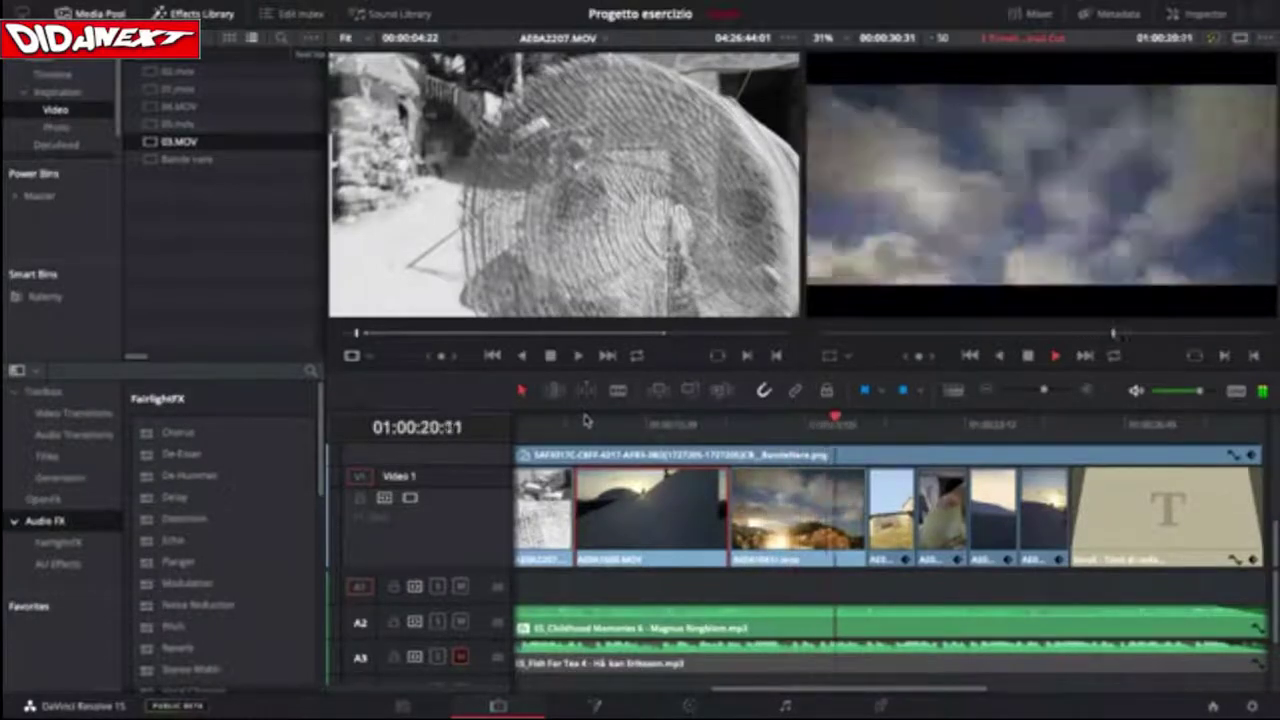
pyautogui.press('space')
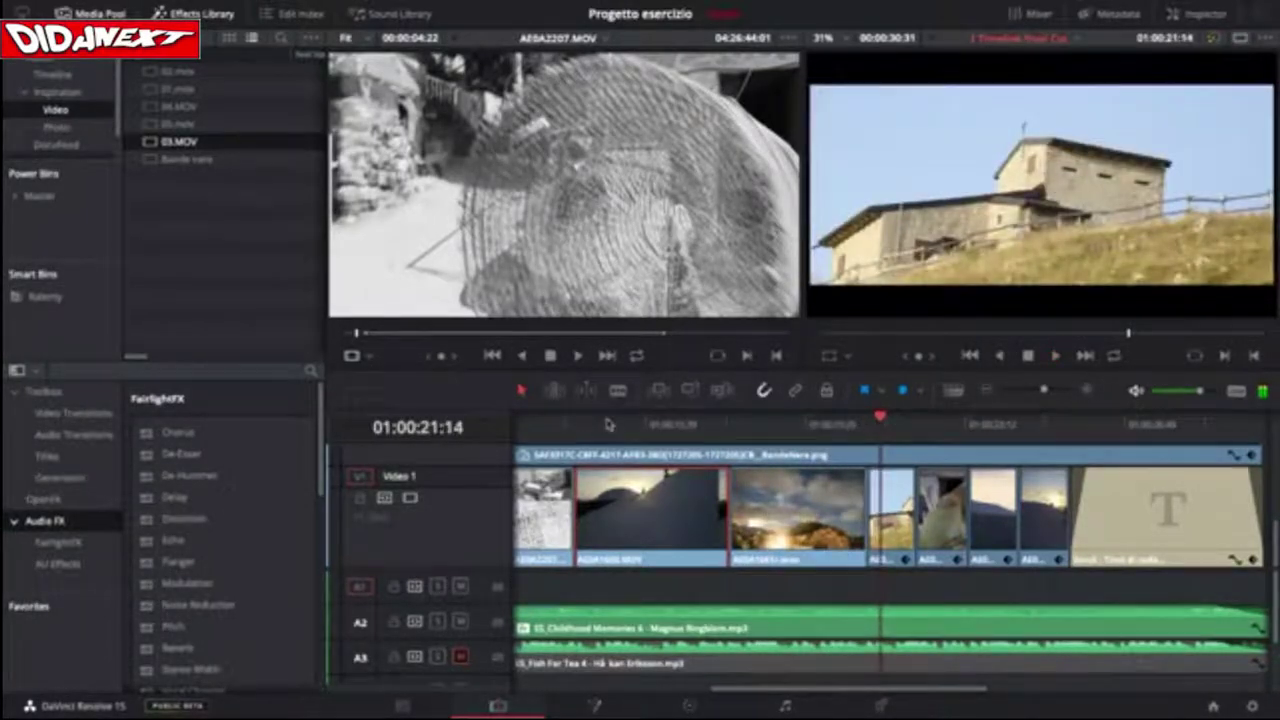
pyautogui.press('space')
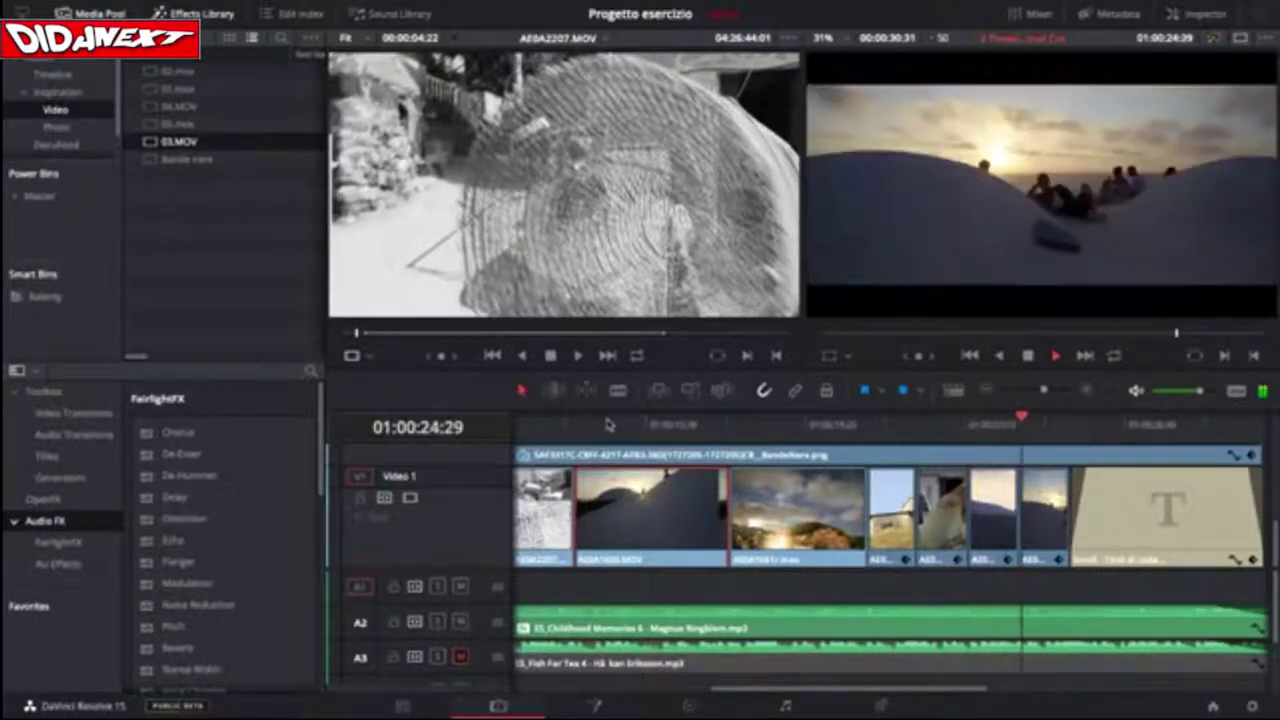
pyautogui.press('space')
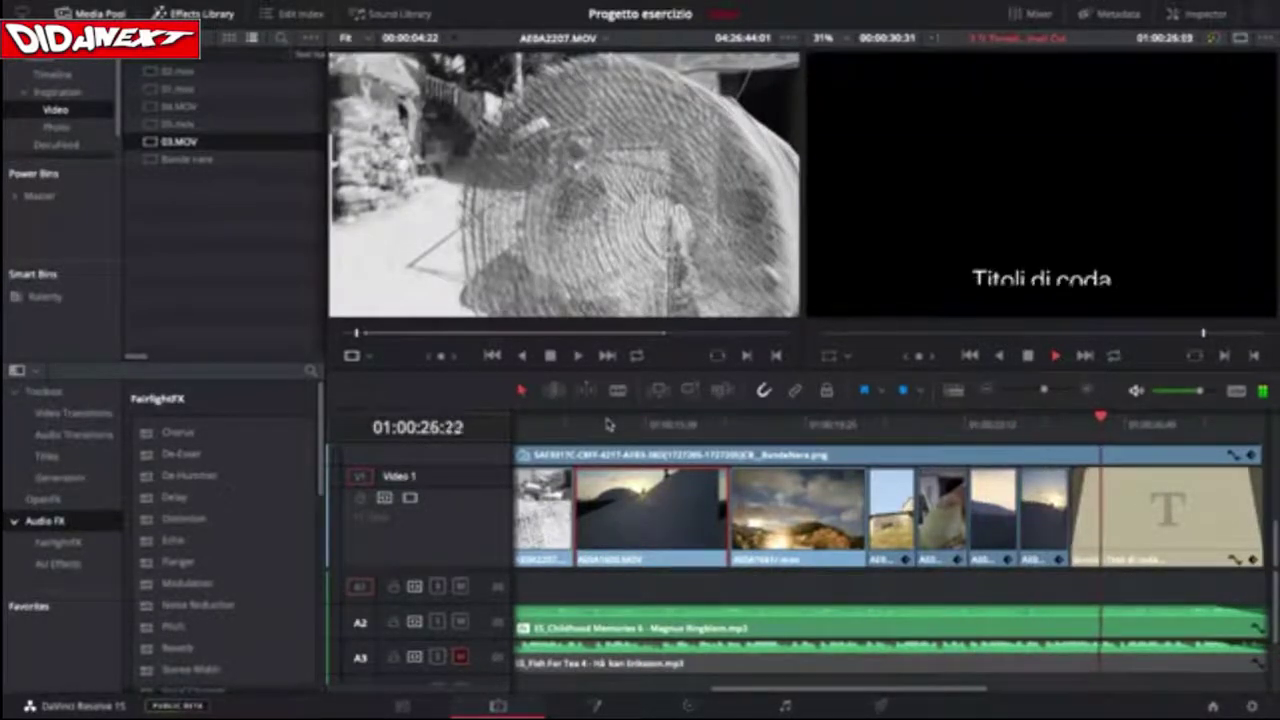
# Return to 01:00:14:44 in the sunset dune clip and play into the cloudy-sky clip, stopping at 01:00:19:19.
pyautogui.click(606, 422)
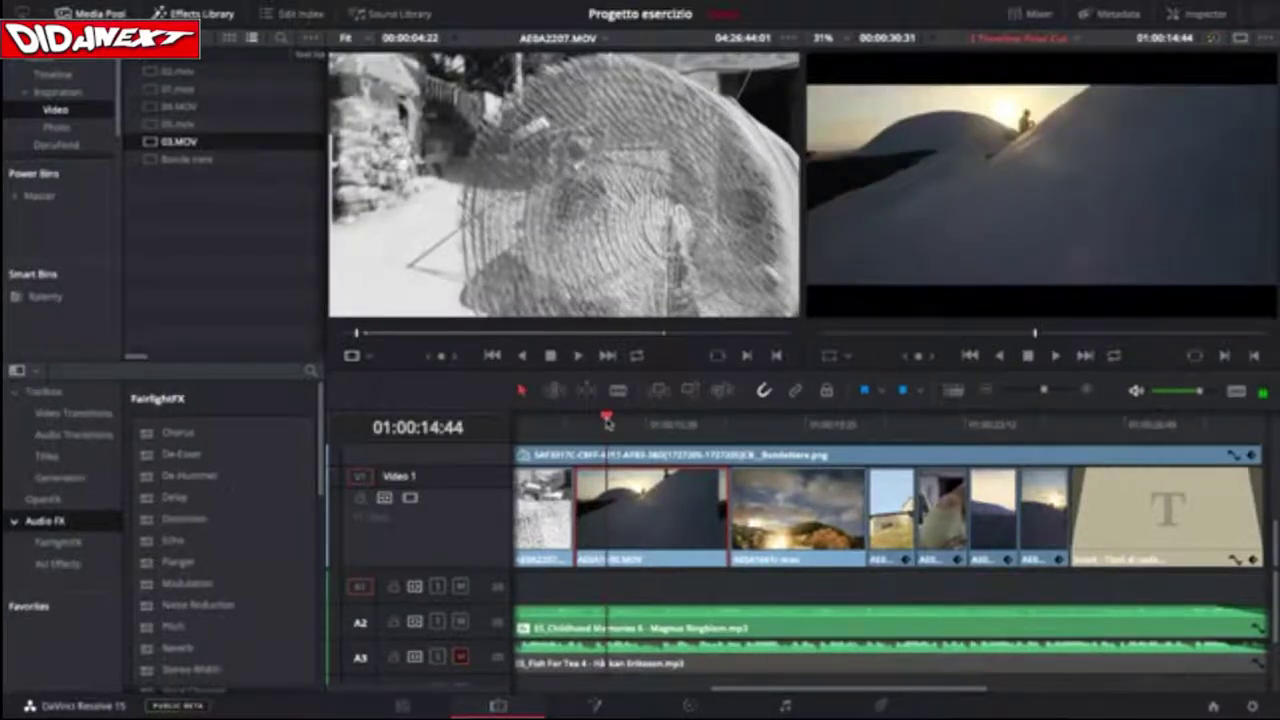
pyautogui.press('space')
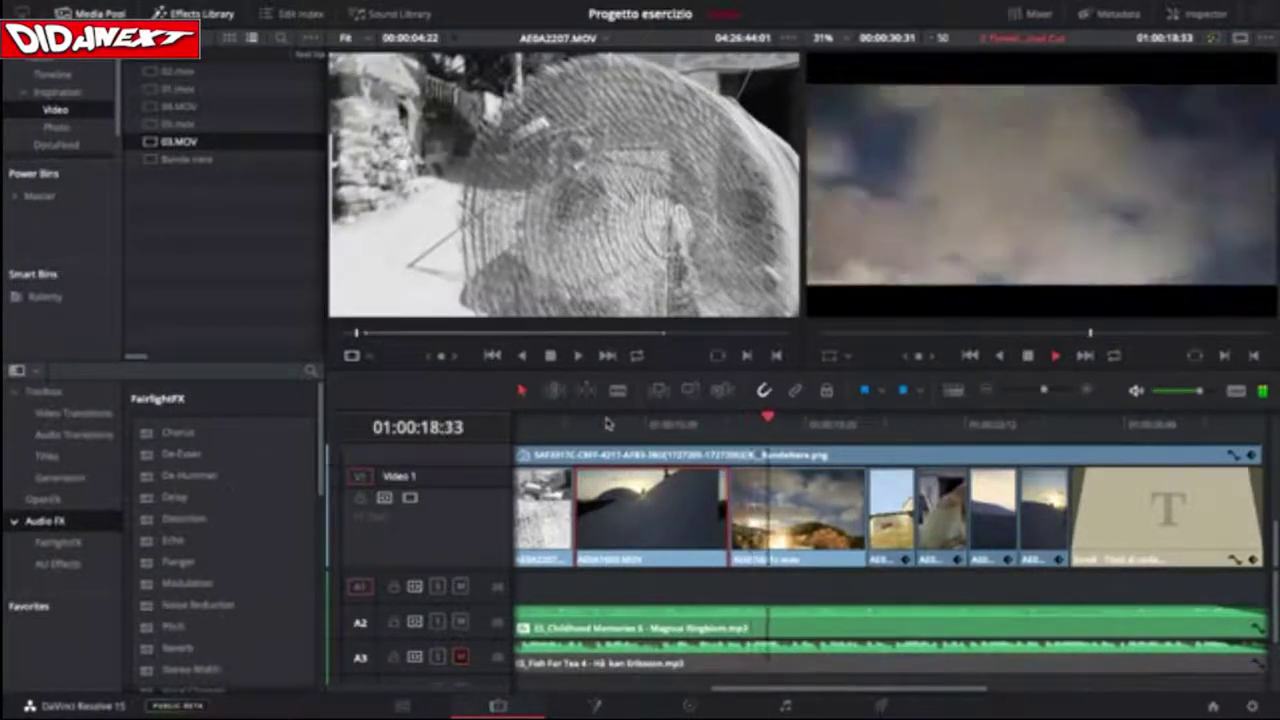
pyautogui.press('space')
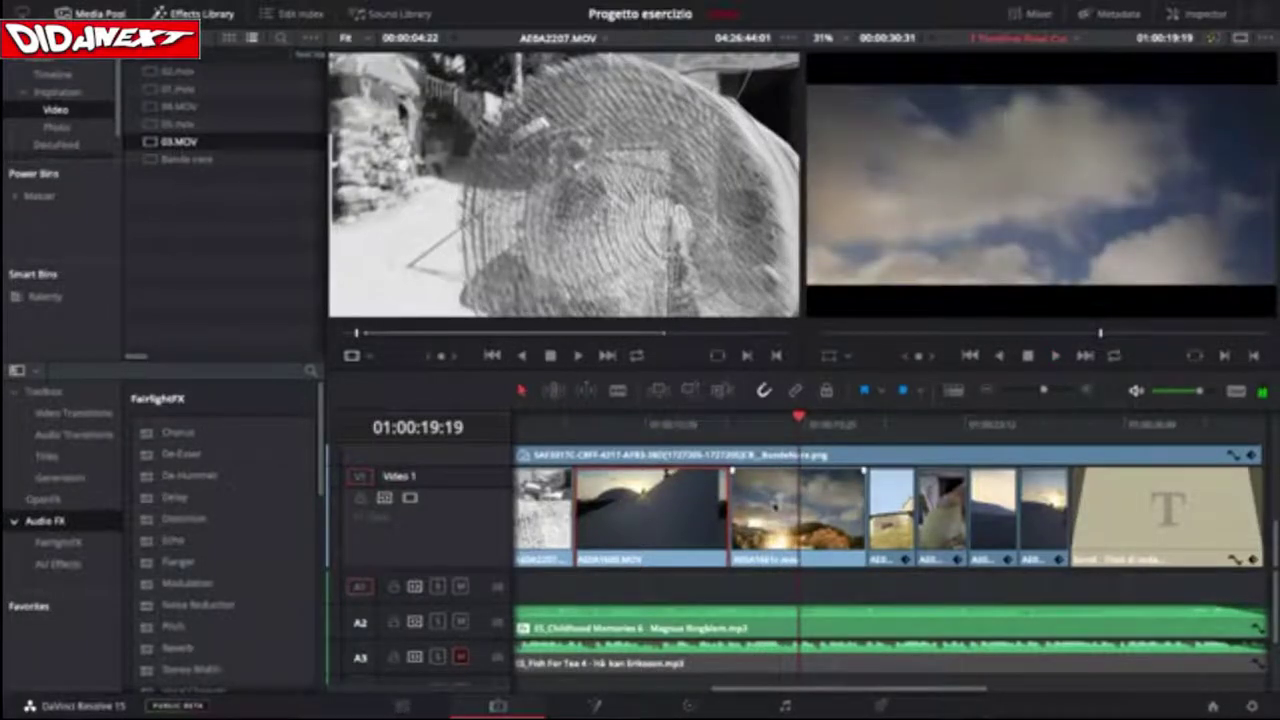
# Change the speed of the cloudy-sky clip on Video 1 to 50%.
pyautogui.click(774, 506)
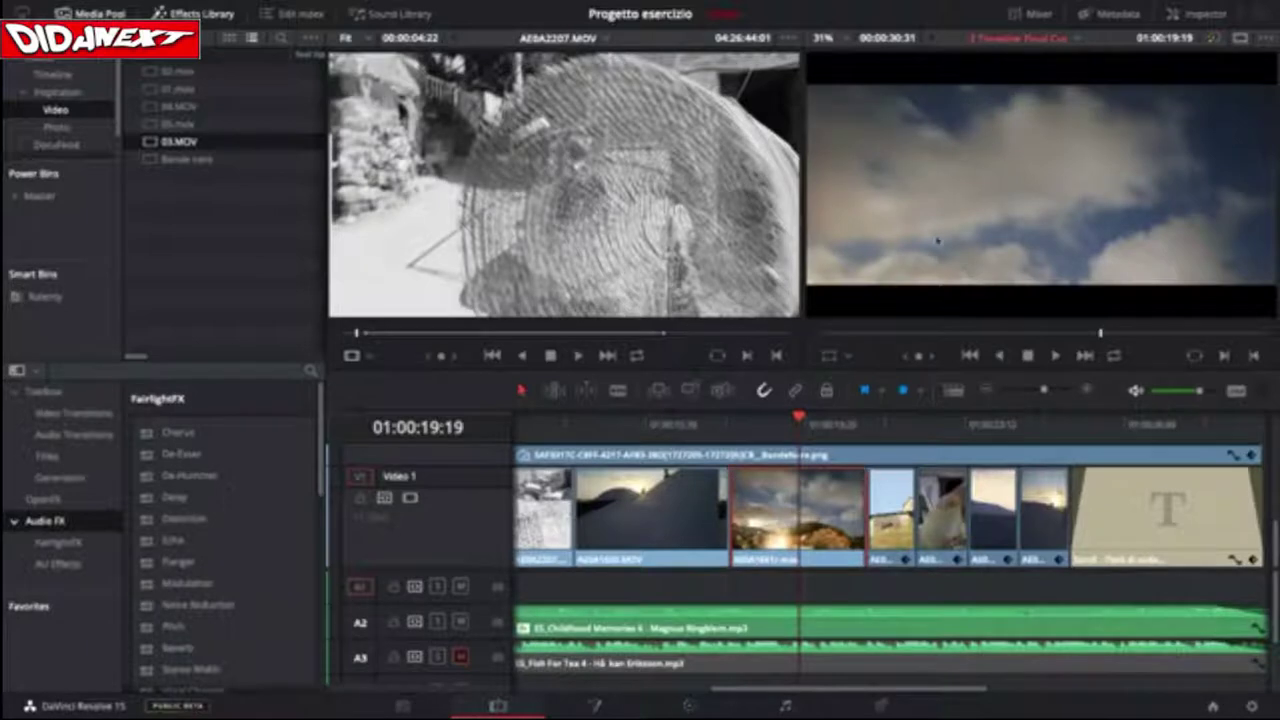
pyautogui.rightClick(814, 512)
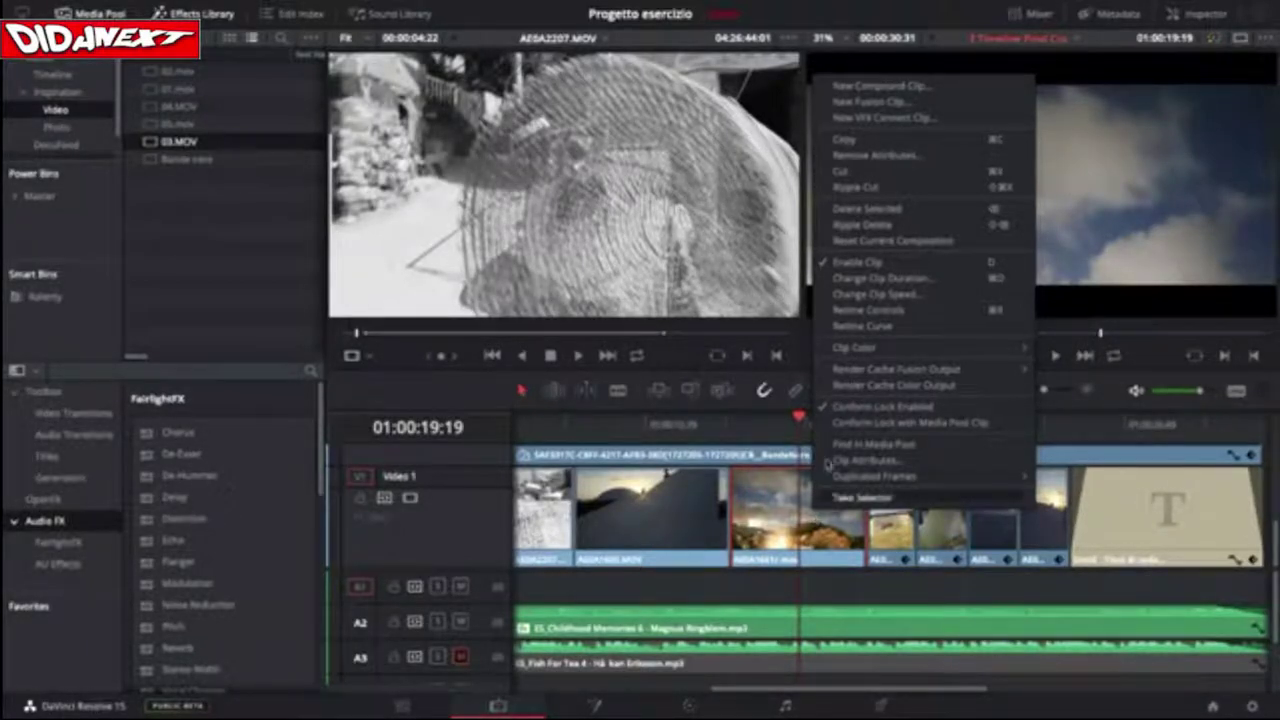
pyautogui.click(866, 296)
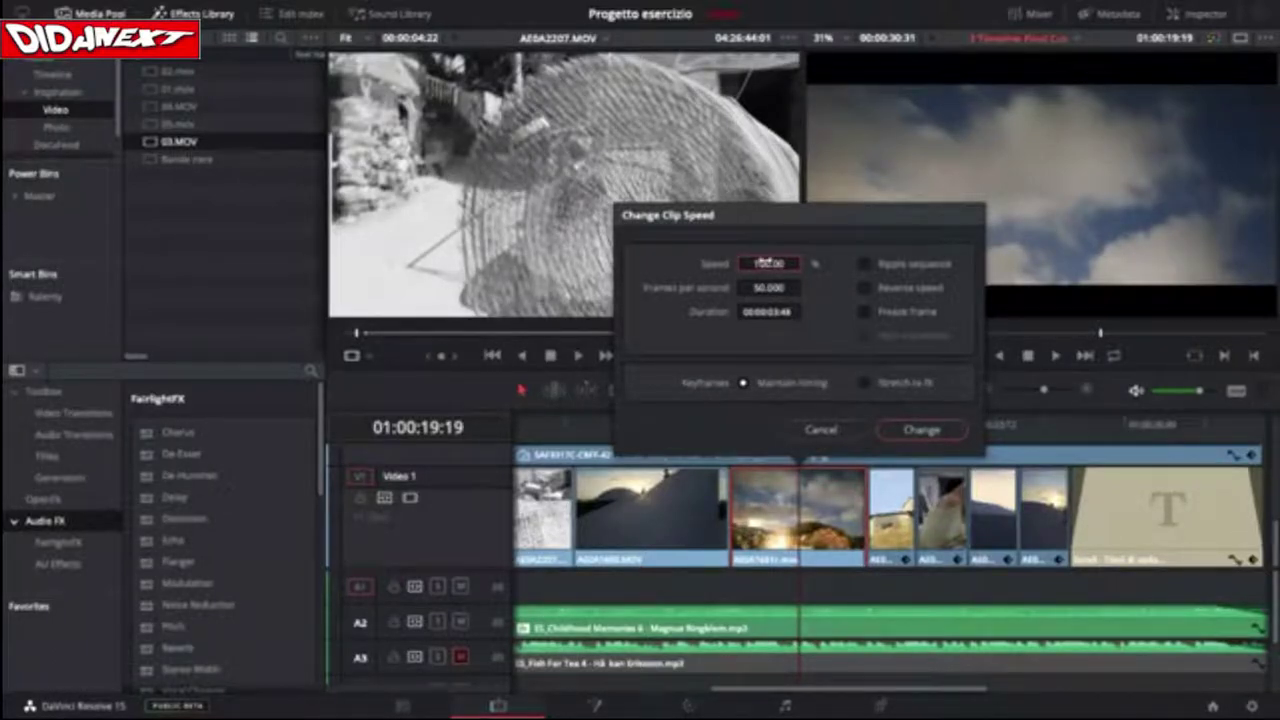
pyautogui.write('50')
pyautogui.press('Return')
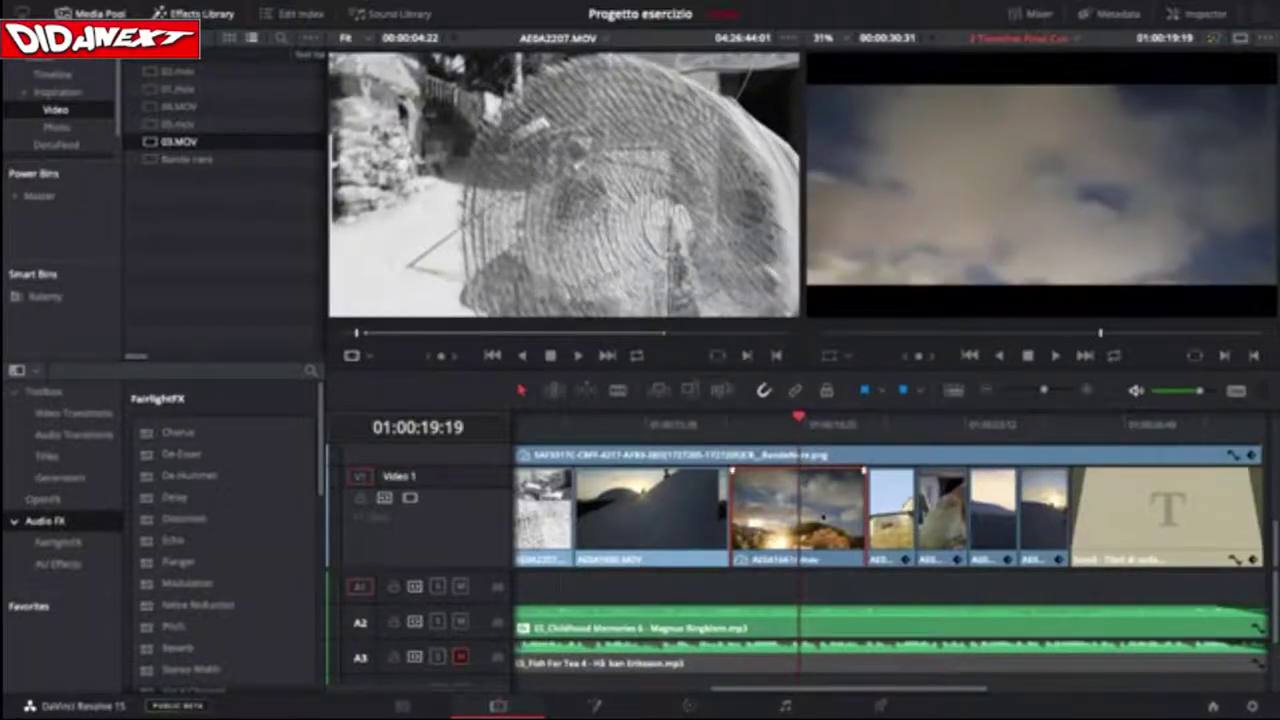
# Reopen the cloudy-sky clip's speed settings to review the speed, frame rate and duration, and accept them as they are.
pyautogui.rightClick(823, 517)
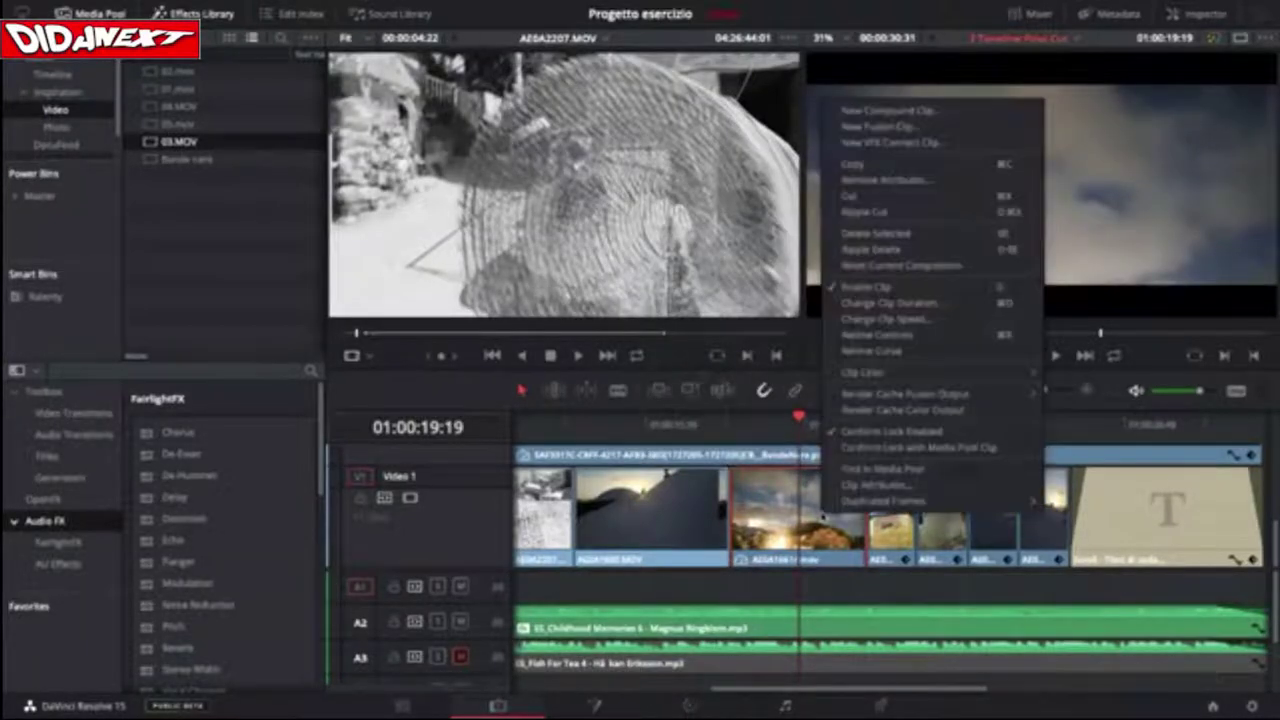
pyautogui.click(866, 318)
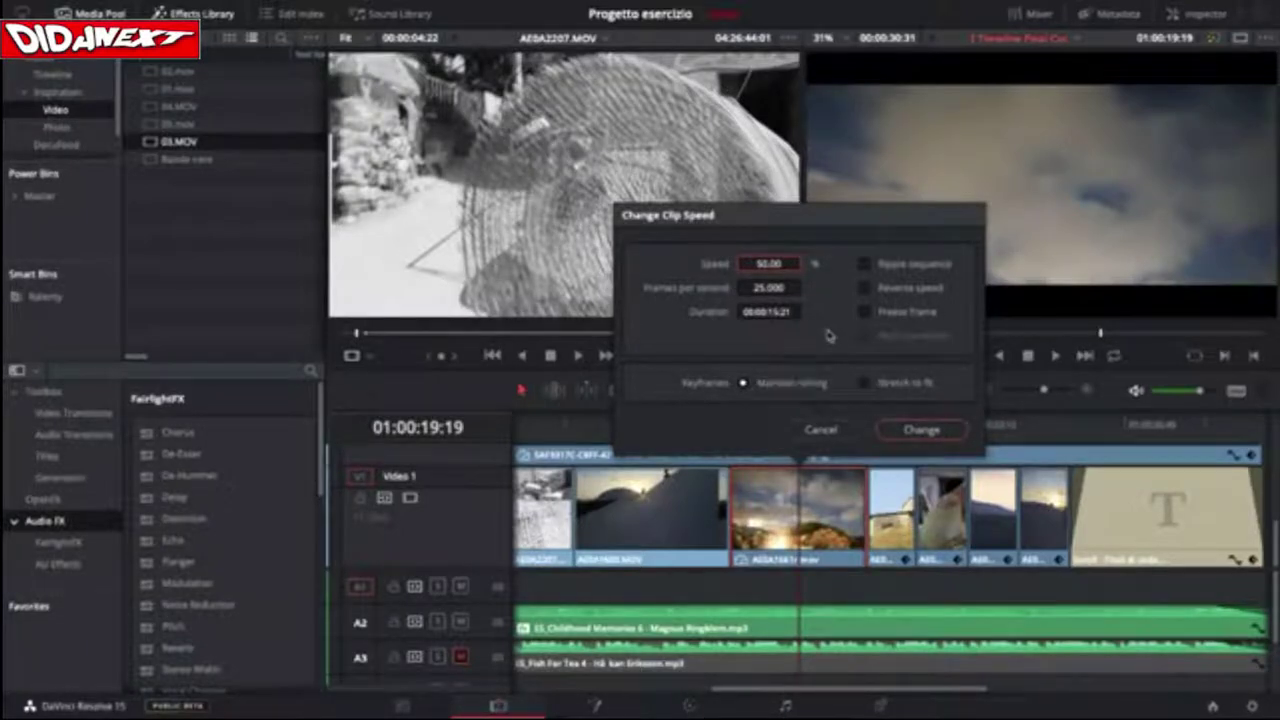
pyautogui.click(920, 428)
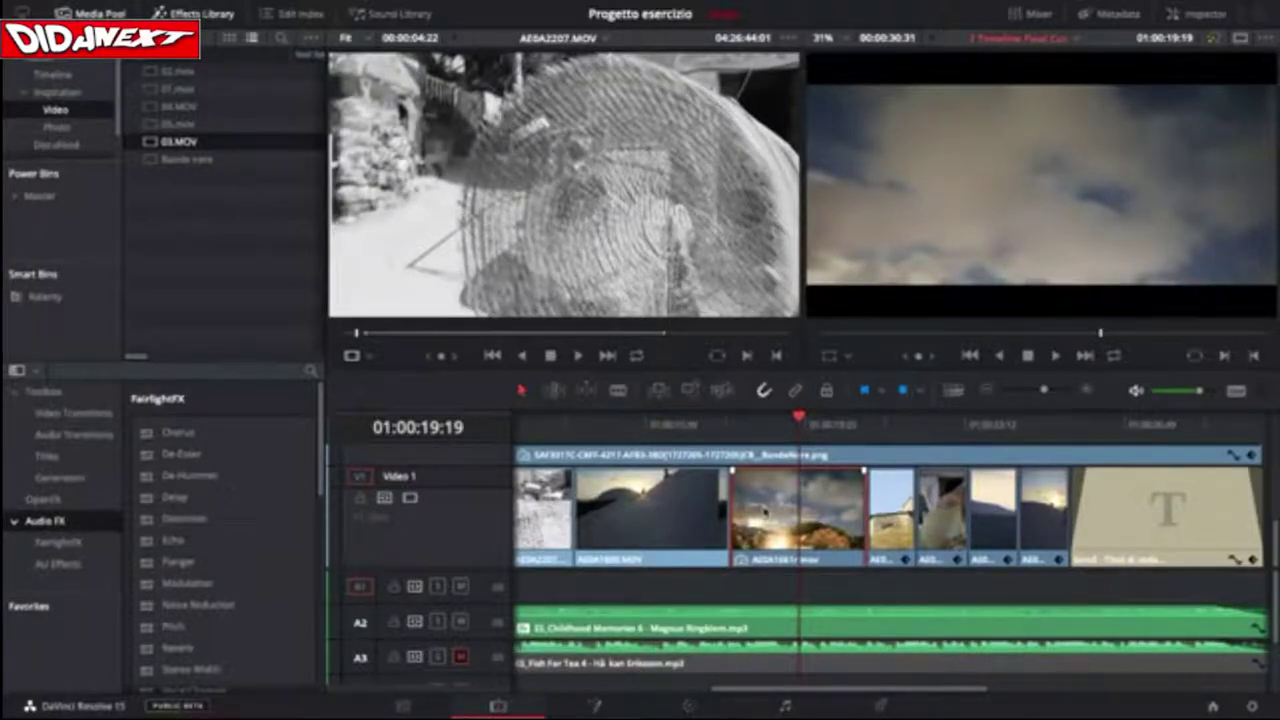
# Play the timeline from 01:00:14:41 through the slowed cloudy-sky clip and stop in the end titles at 01:00:26:04.
pyautogui.hscroll(1, 765, 511)
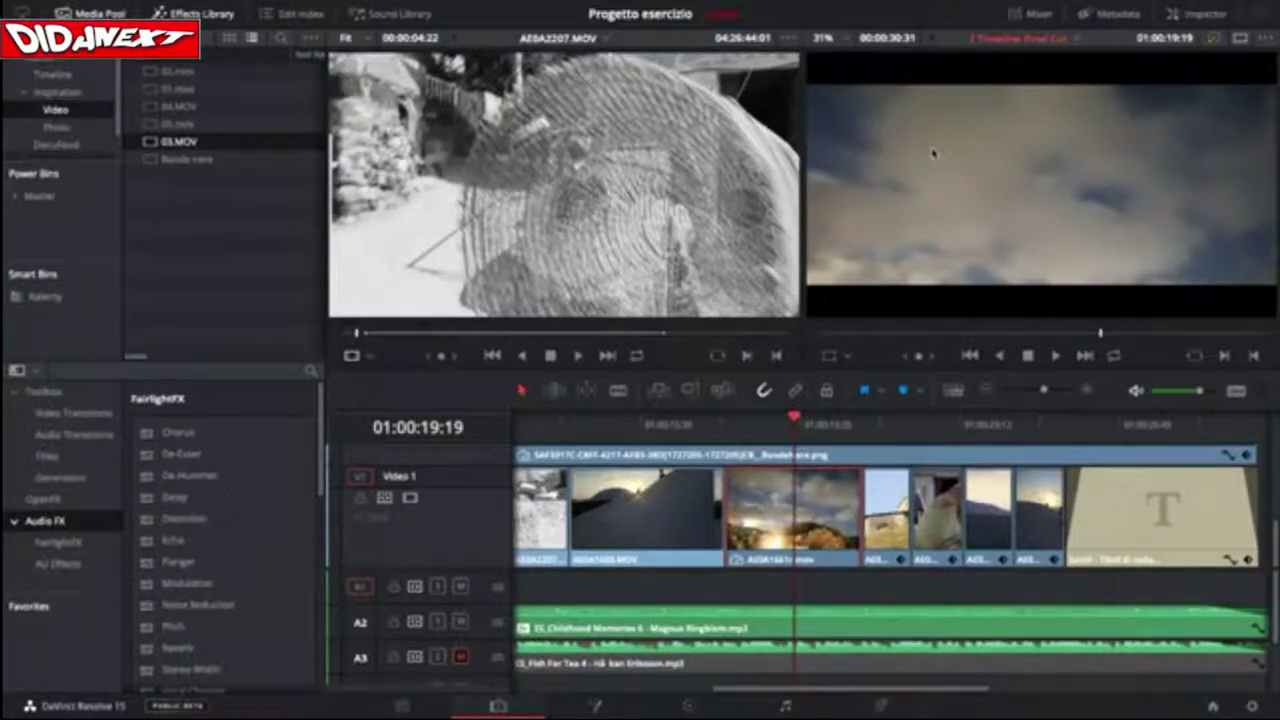
pyautogui.hscroll(1, 798, 440)
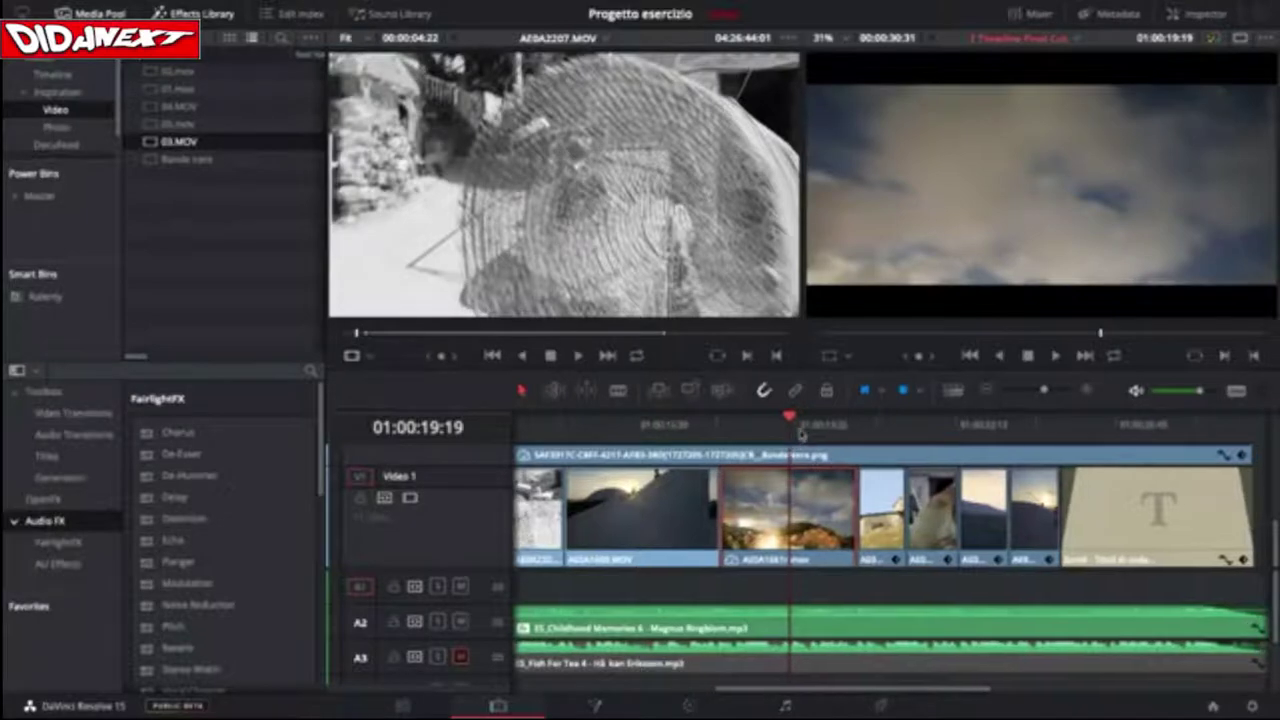
pyautogui.moveTo(792, 422); pyautogui.dragTo(596, 438)
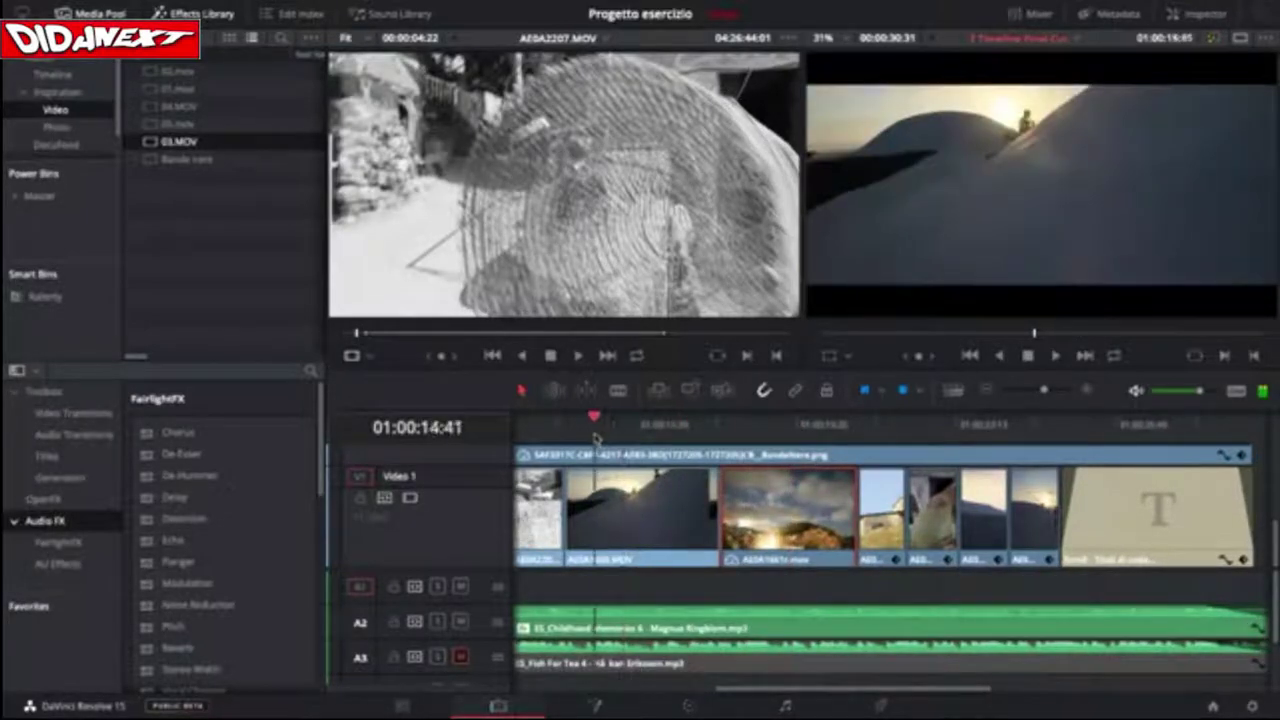
pyautogui.press('space')
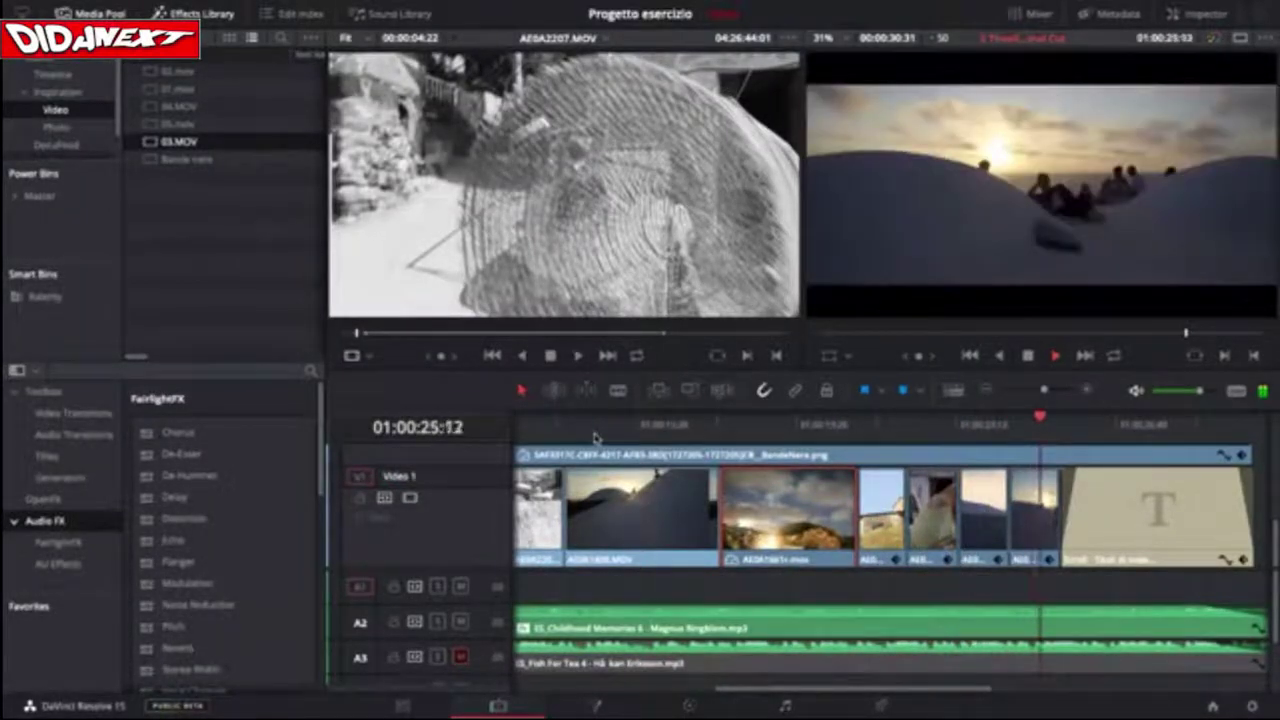
pyautogui.press('space')
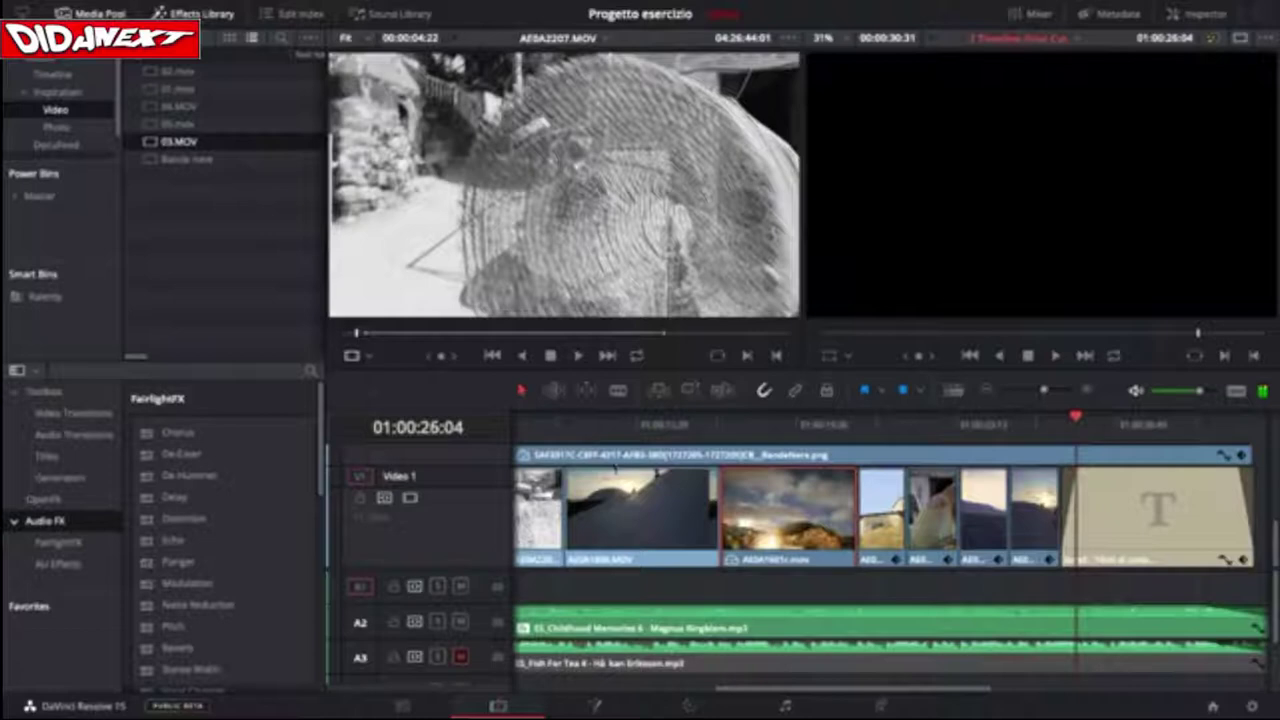
# Replay the cut from the sunset dune clip into the cloudy-sky clip and scrub around its opening, ending at 01:00:18:24.
pyautogui.click(688, 424)
pyautogui.press('space')
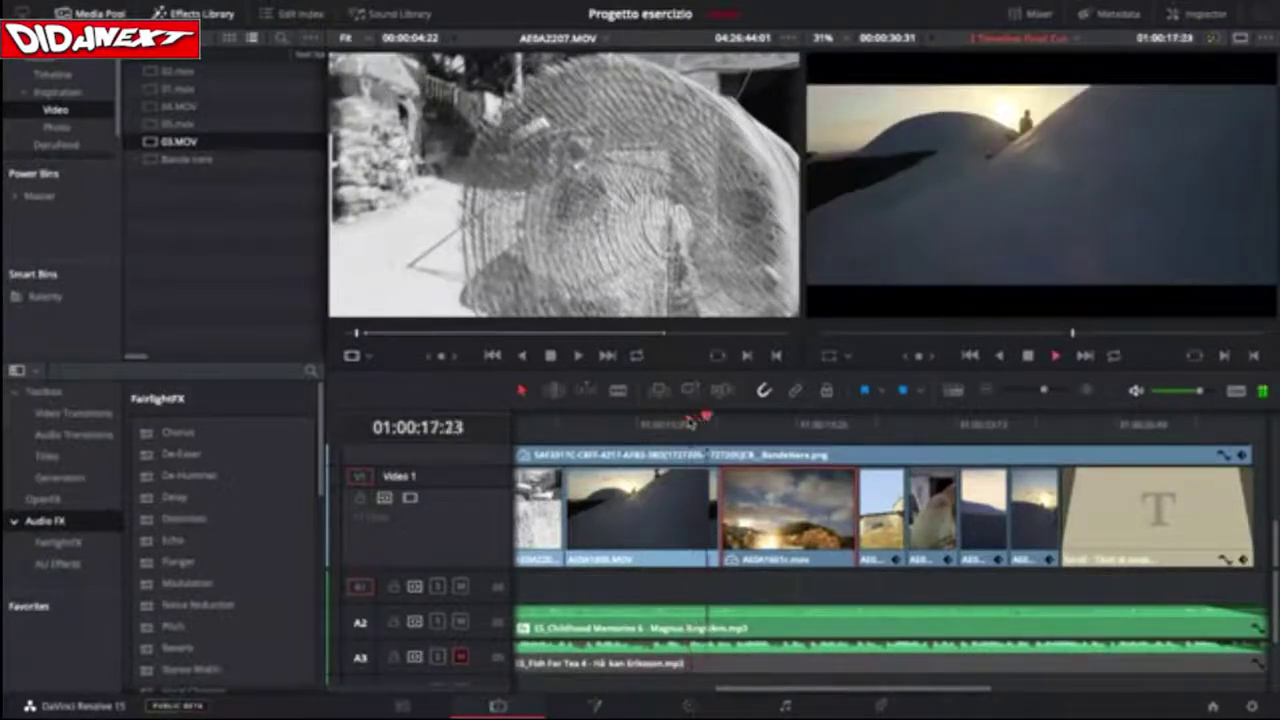
pyautogui.press('space')
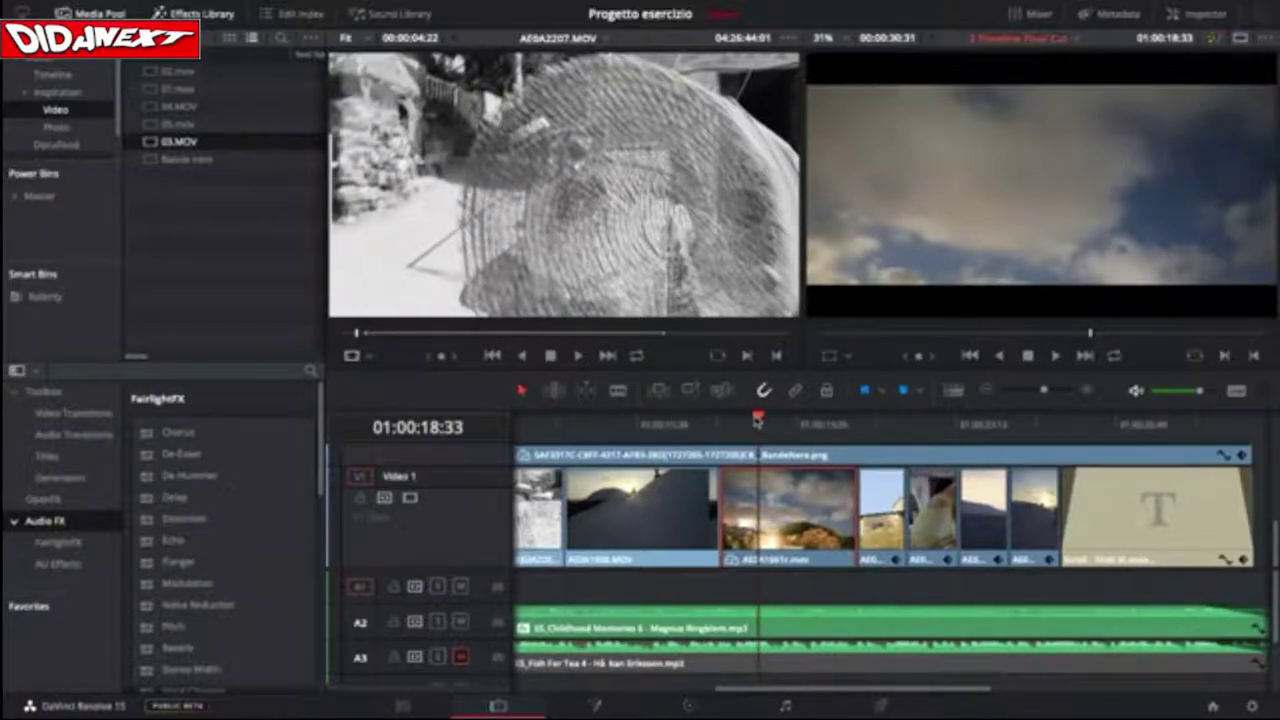
pyautogui.moveTo(758, 420)
pyautogui.mouseDown()
pyautogui.moveTo(632, 422)
pyautogui.moveTo(756, 428)
pyautogui.mouseUp()
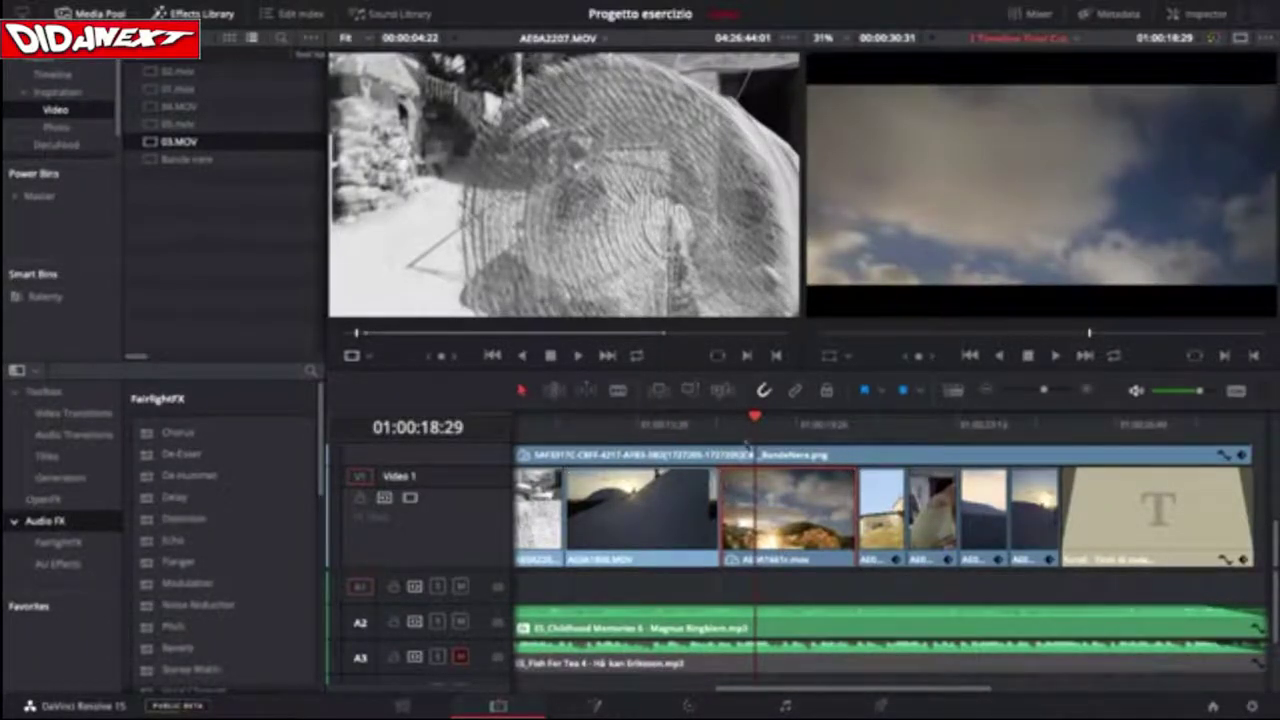
pyautogui.moveTo(754, 424)
pyautogui.mouseDown()
pyautogui.moveTo(667, 426)
pyautogui.moveTo(769, 433)
pyautogui.mouseUp()
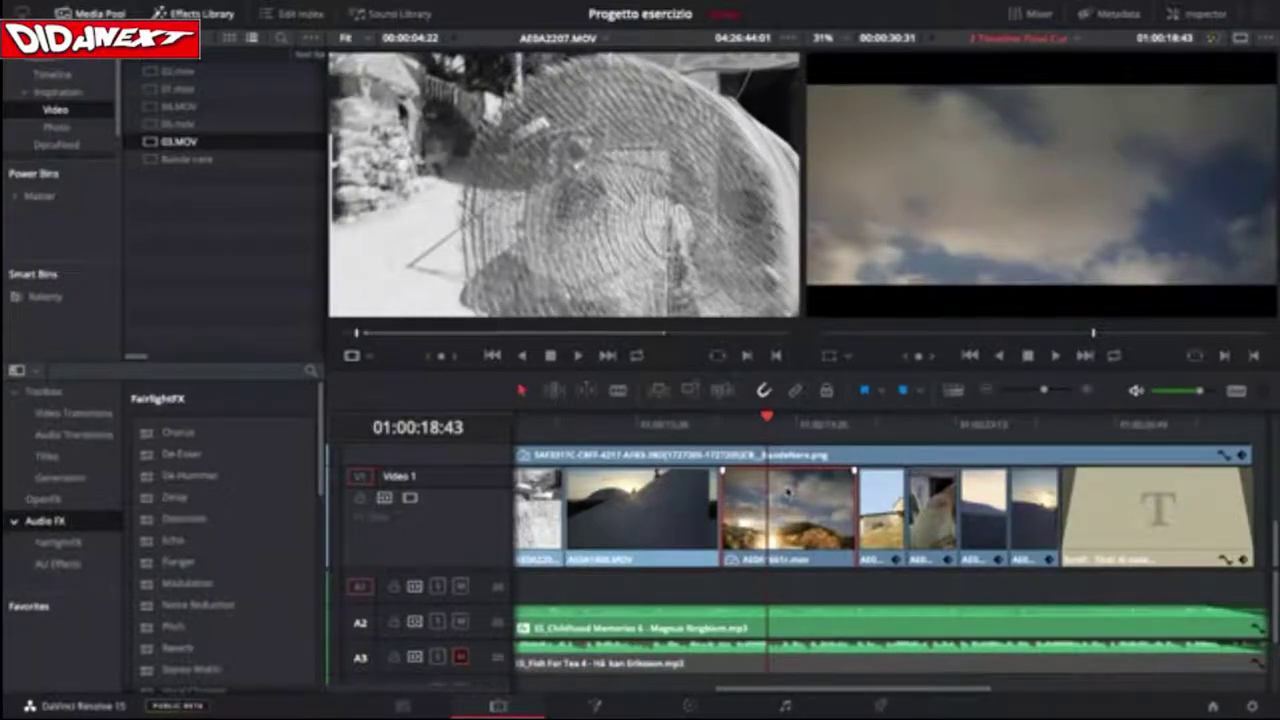
pyautogui.moveTo(766, 418)
pyautogui.mouseDown()
pyautogui.moveTo(660, 449)
pyautogui.moveTo(753, 435)
pyautogui.mouseUp()
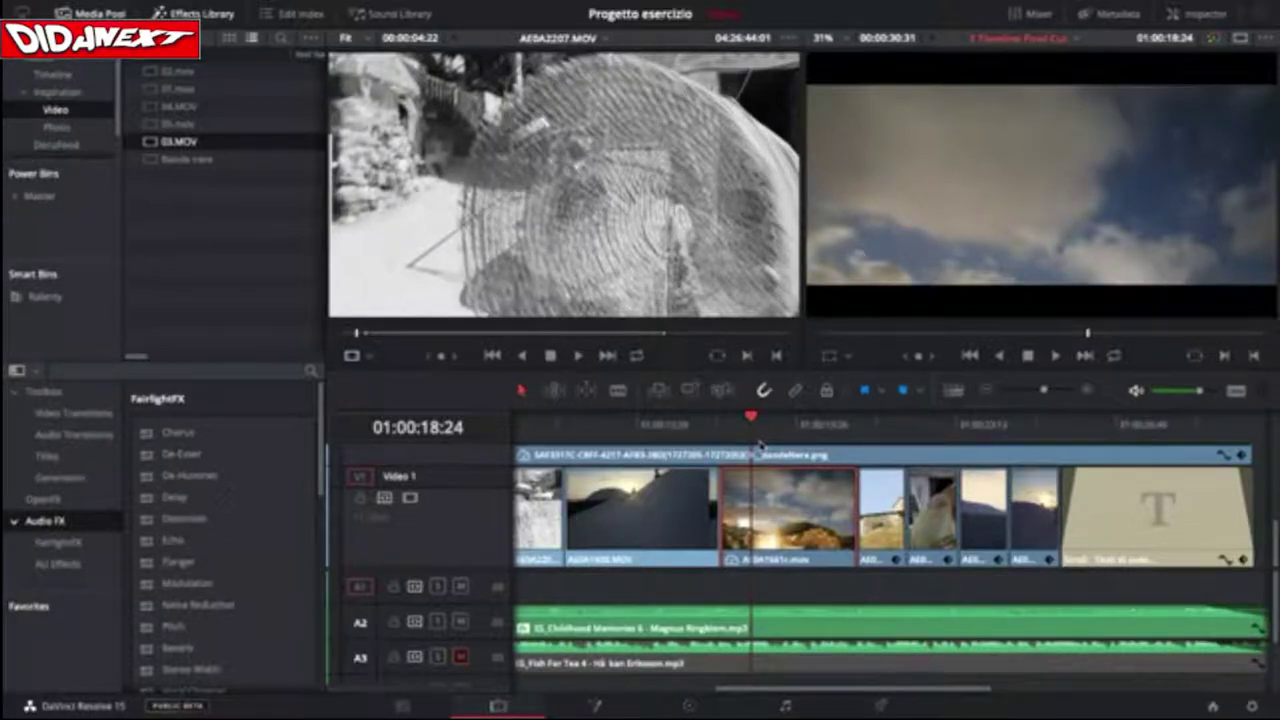
# Show the Timeline bin, briefly open 1 Timeline Draft, and switch to 0 Timeline esercizio.
pyautogui.click(58, 76)
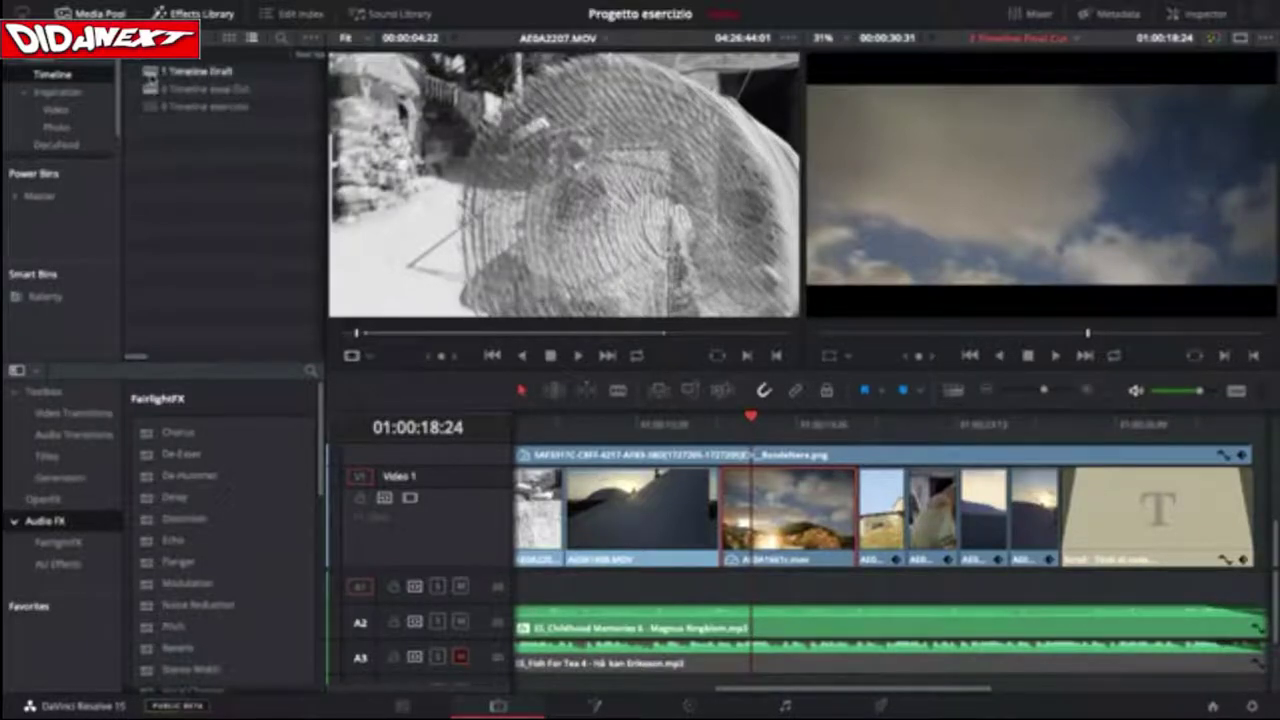
pyautogui.doubleClick(156, 71)
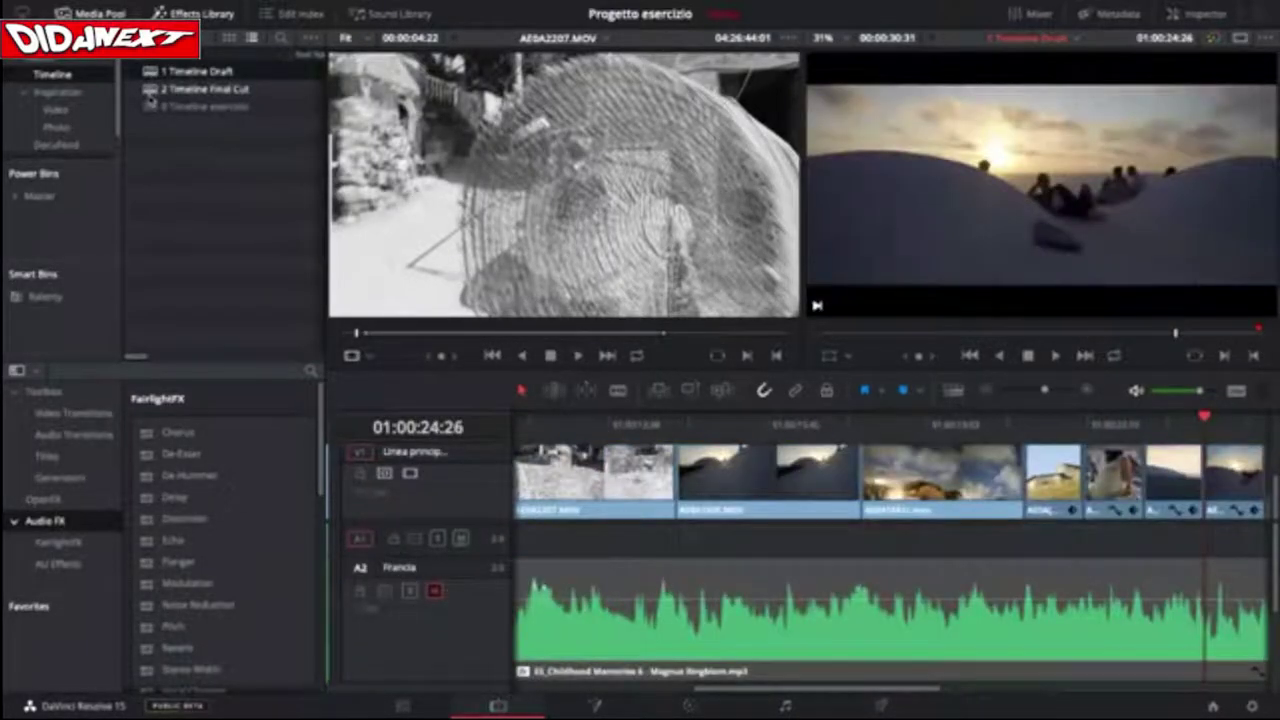
pyautogui.doubleClick(150, 106)
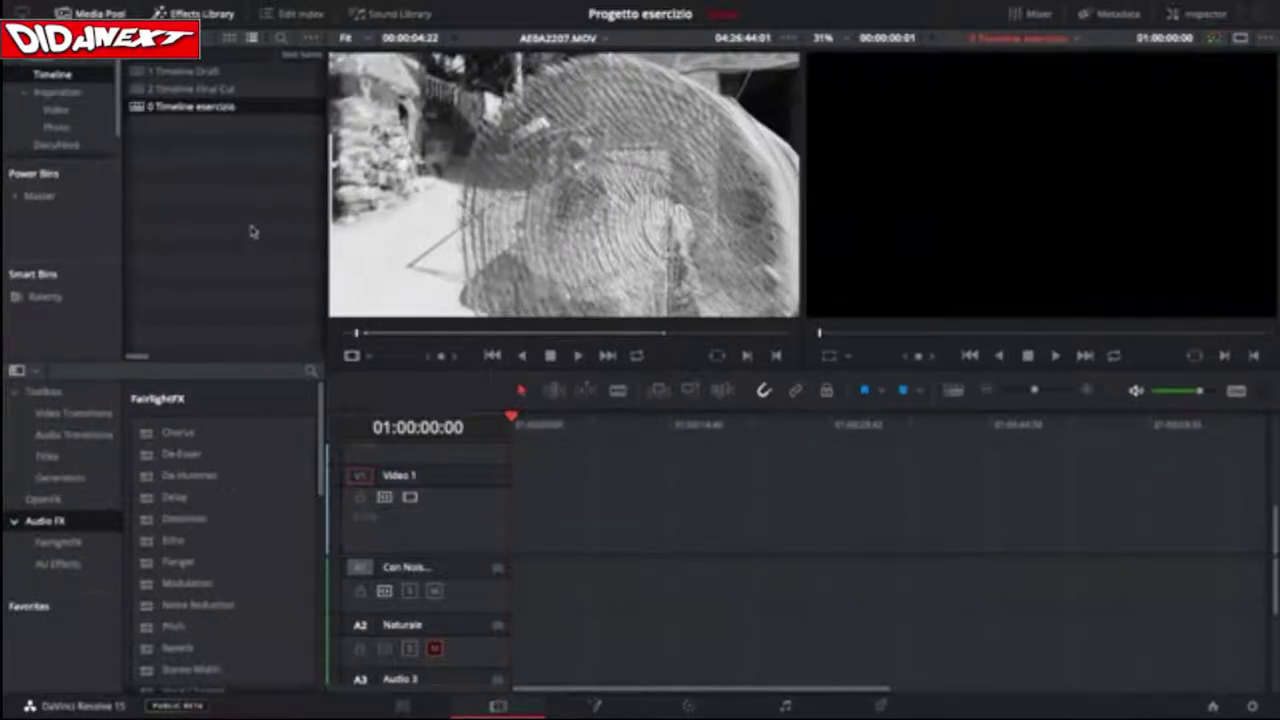
# Enlarge the bin list and show the DocuFeed bin, viewing its clips as thumbnails before returning to the list view.
pyautogui.moveTo(105, 158); pyautogui.dragTo(103, 198)
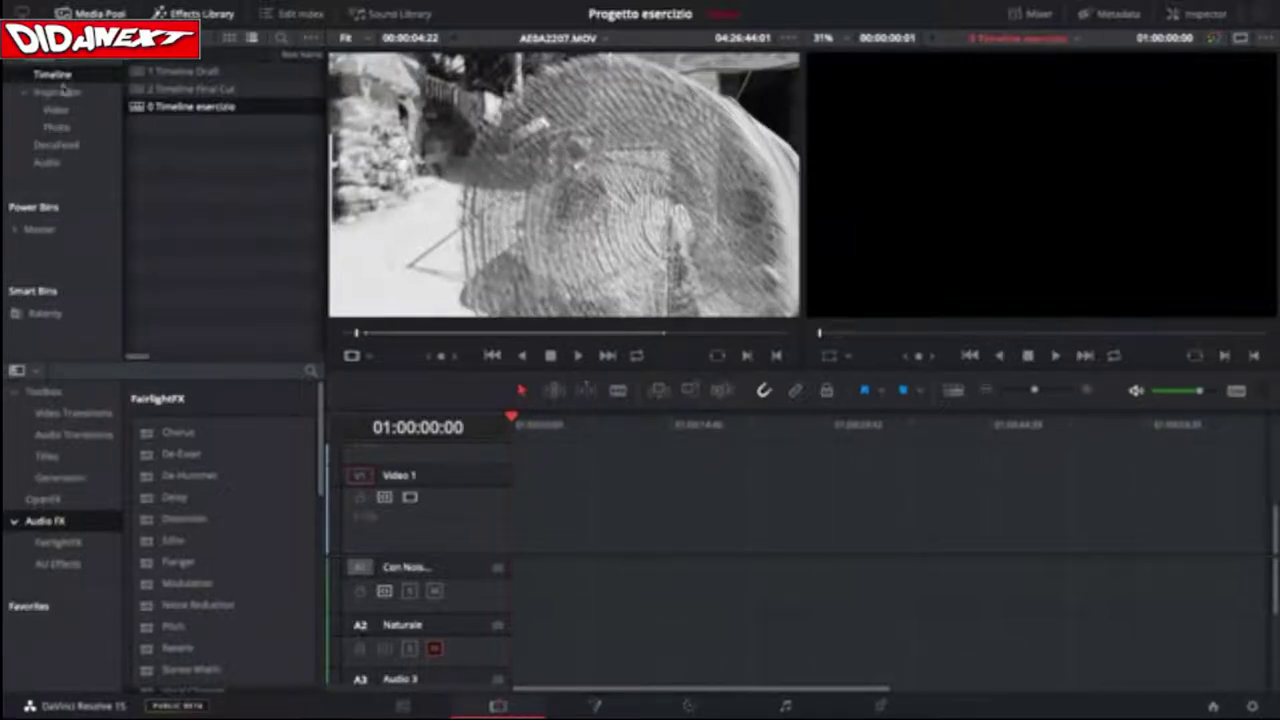
pyautogui.click(60, 145)
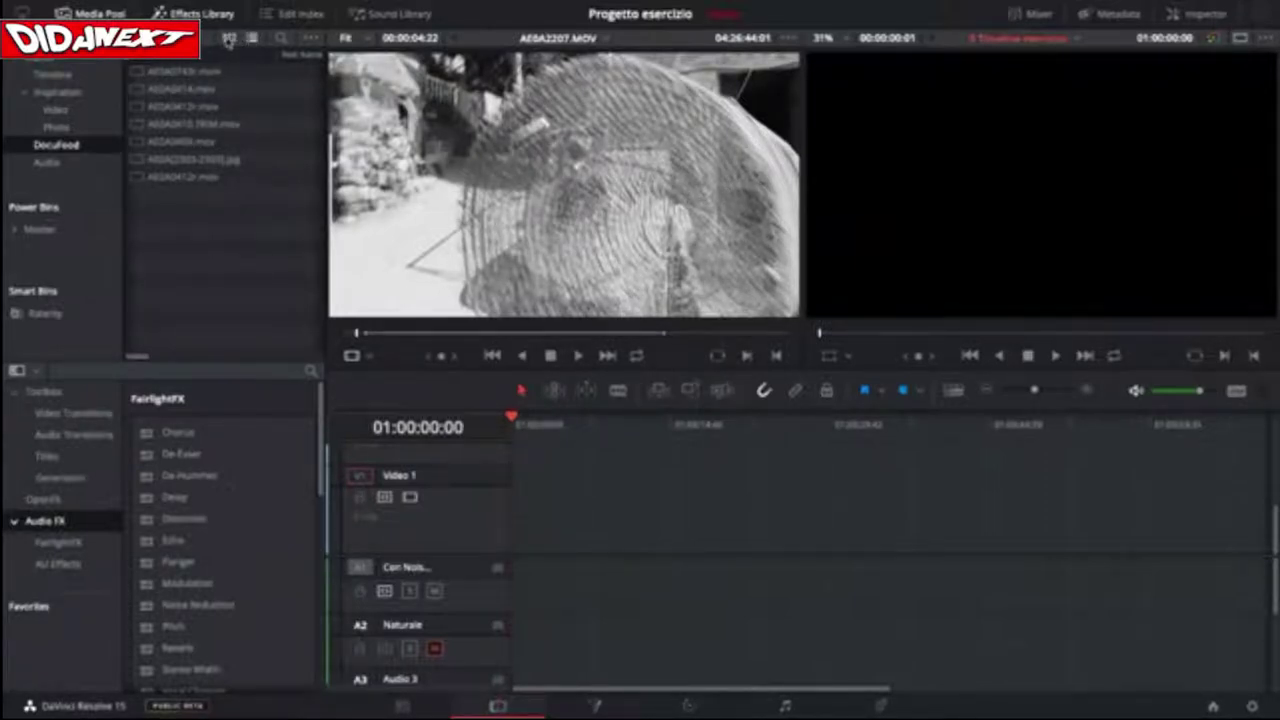
pyautogui.click(229, 38)
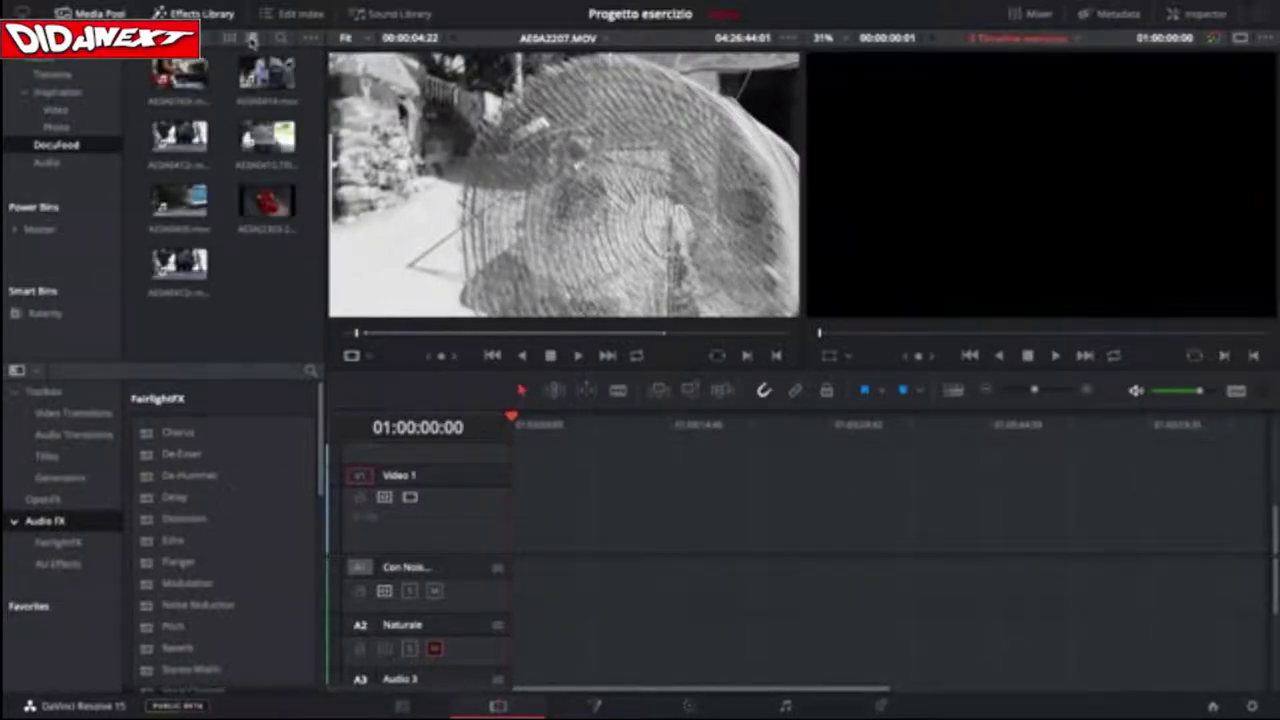
pyautogui.click(252, 40)
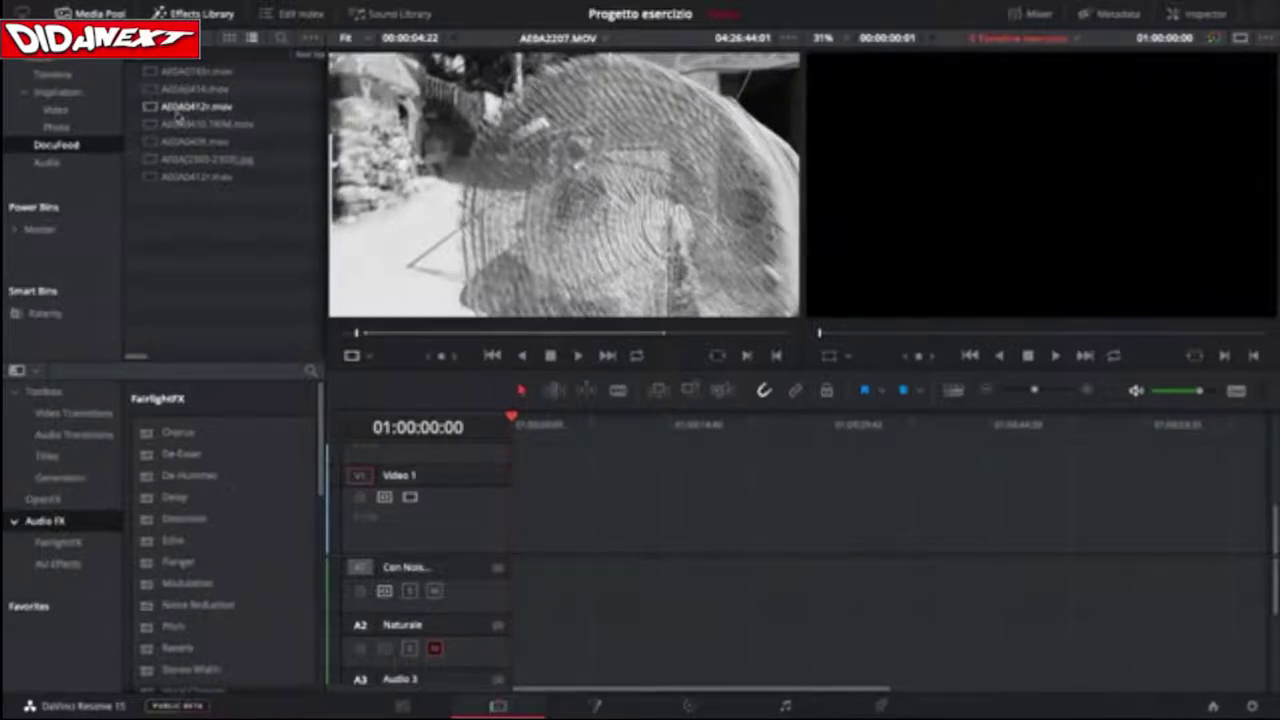
# Preview AE0A0743r.mov in the source viewer, scrubbing ahead to 00:00:07:25, and load AE0A0414.mov for viewing.
pyautogui.click(153, 77)
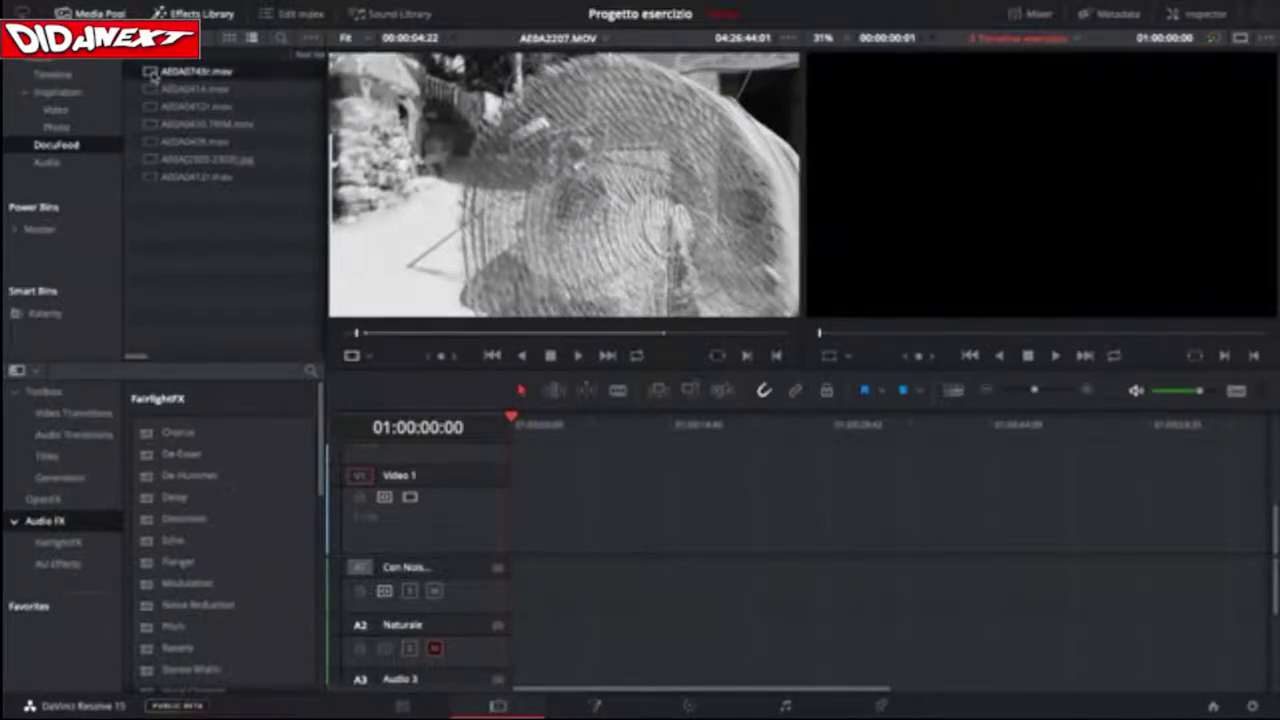
pyautogui.doubleClick(153, 77)
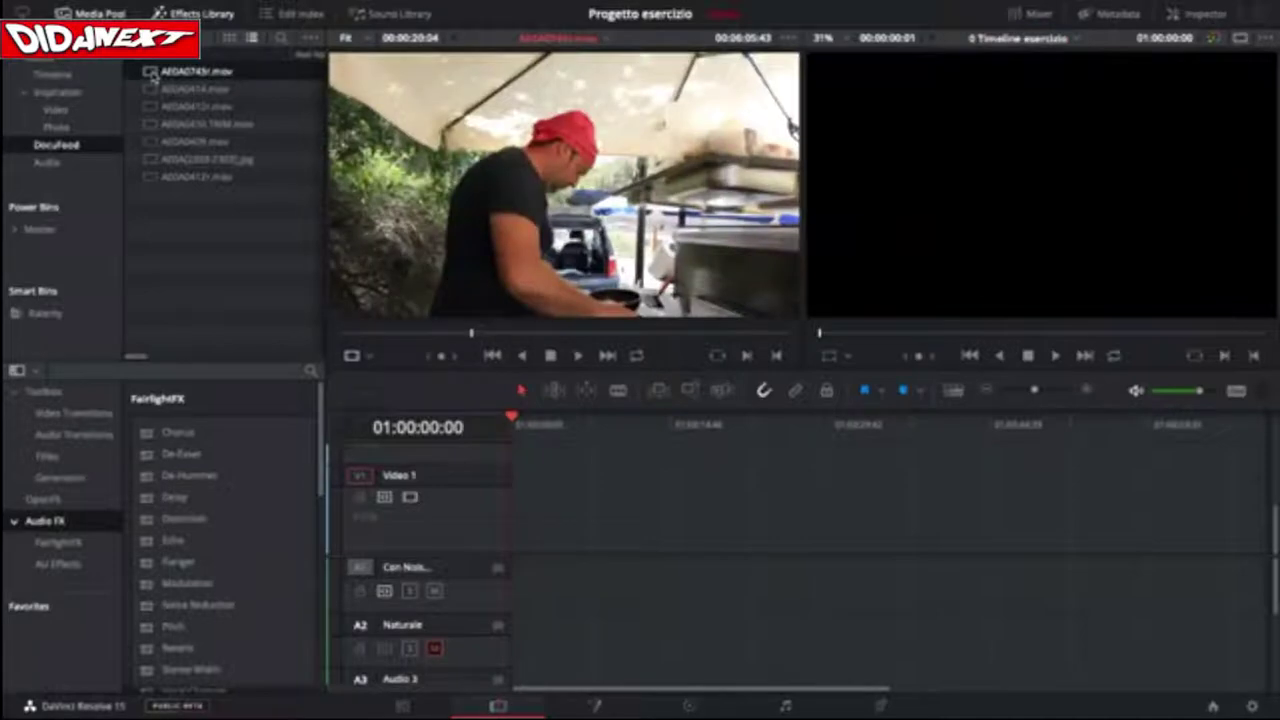
pyautogui.moveTo(471, 334); pyautogui.dragTo(508, 335)
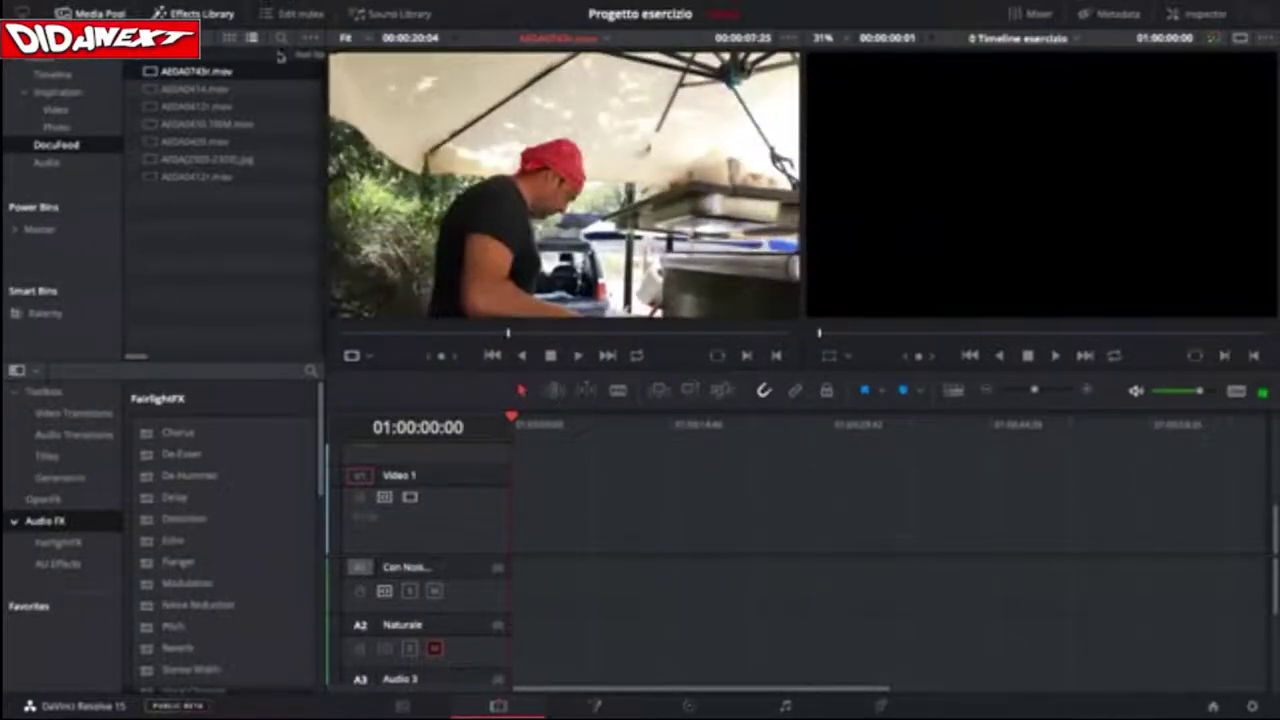
pyautogui.doubleClick(150, 92)
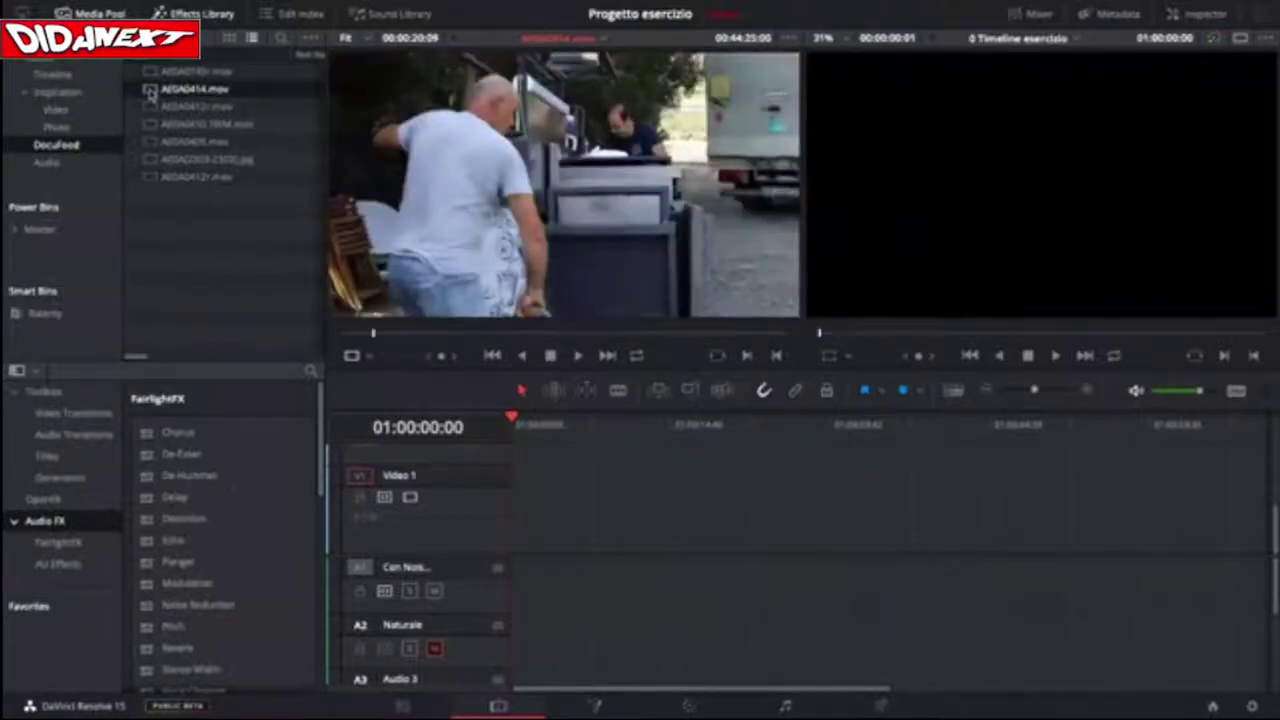
# Preview AE0A0414.mov, AE0A0412r.mov and AE0A0410.TRIM.mov in the source viewer, scrubbing ahead in each clip.
pyautogui.moveTo(375, 337)
pyautogui.mouseDown()
pyautogui.moveTo(563, 334)
pyautogui.moveTo(396, 336)
pyautogui.mouseUp()
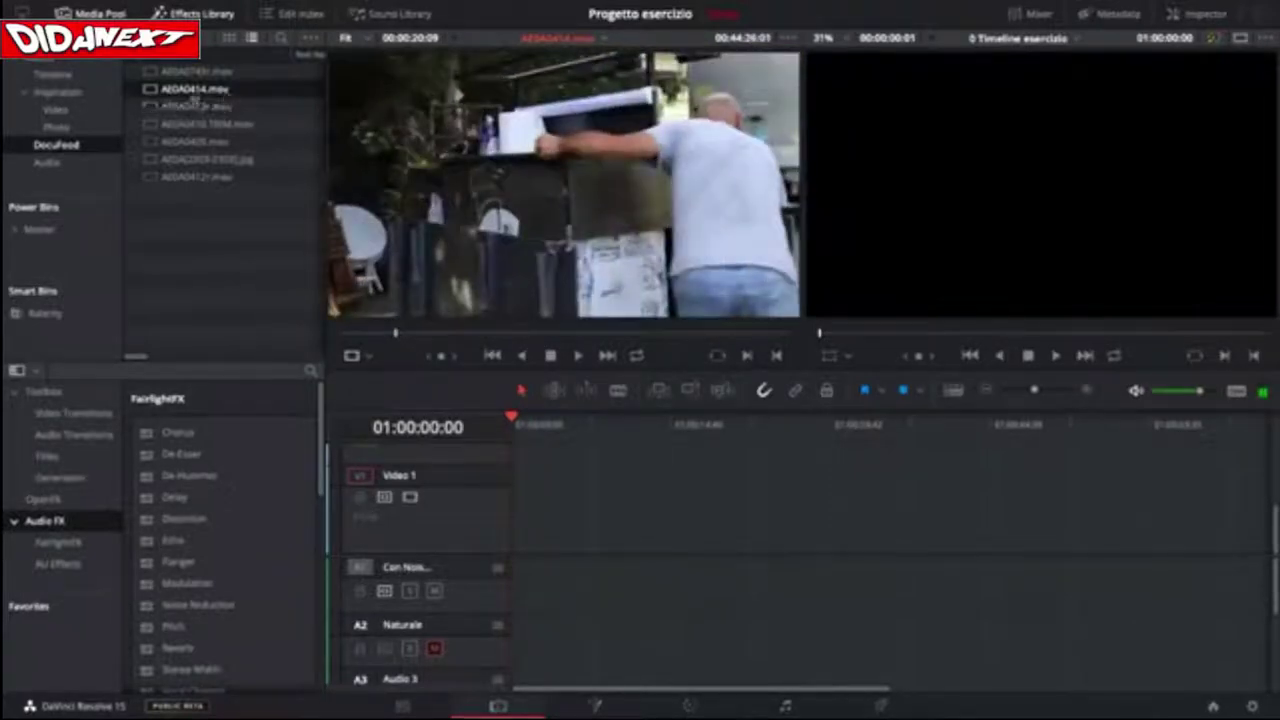
pyautogui.click(153, 107)
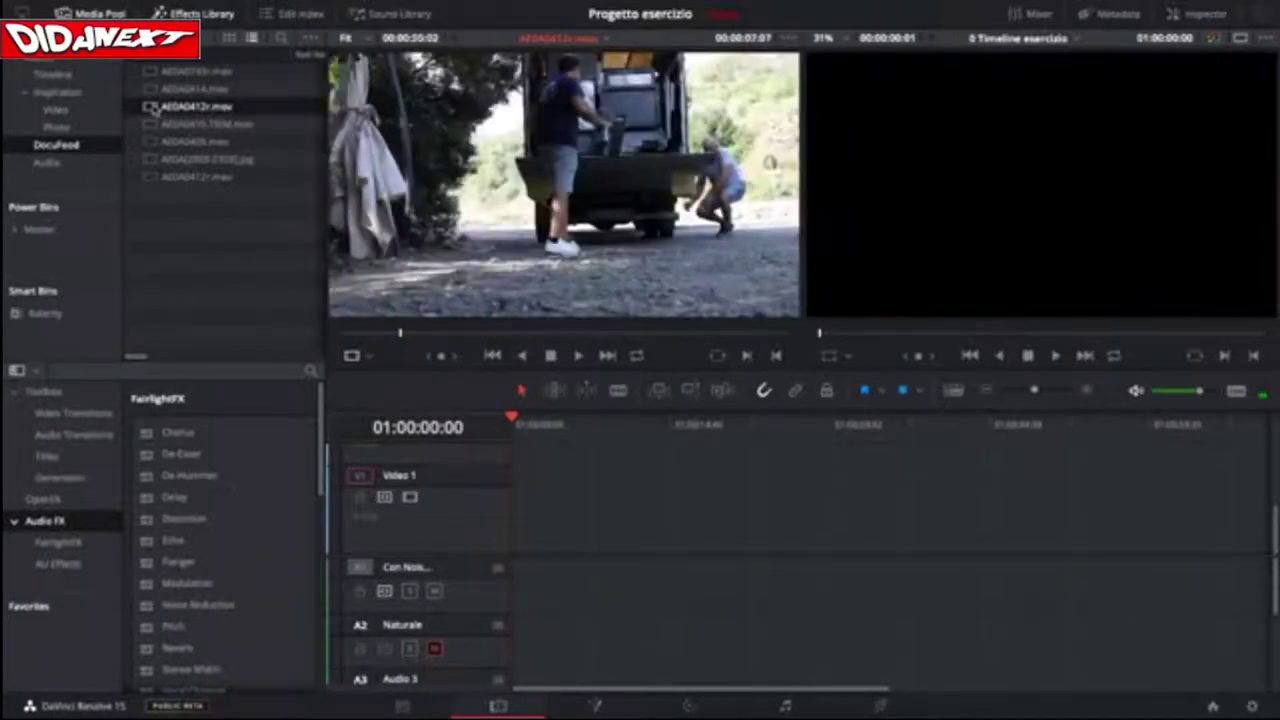
pyautogui.moveTo(404, 336); pyautogui.dragTo(427, 320)
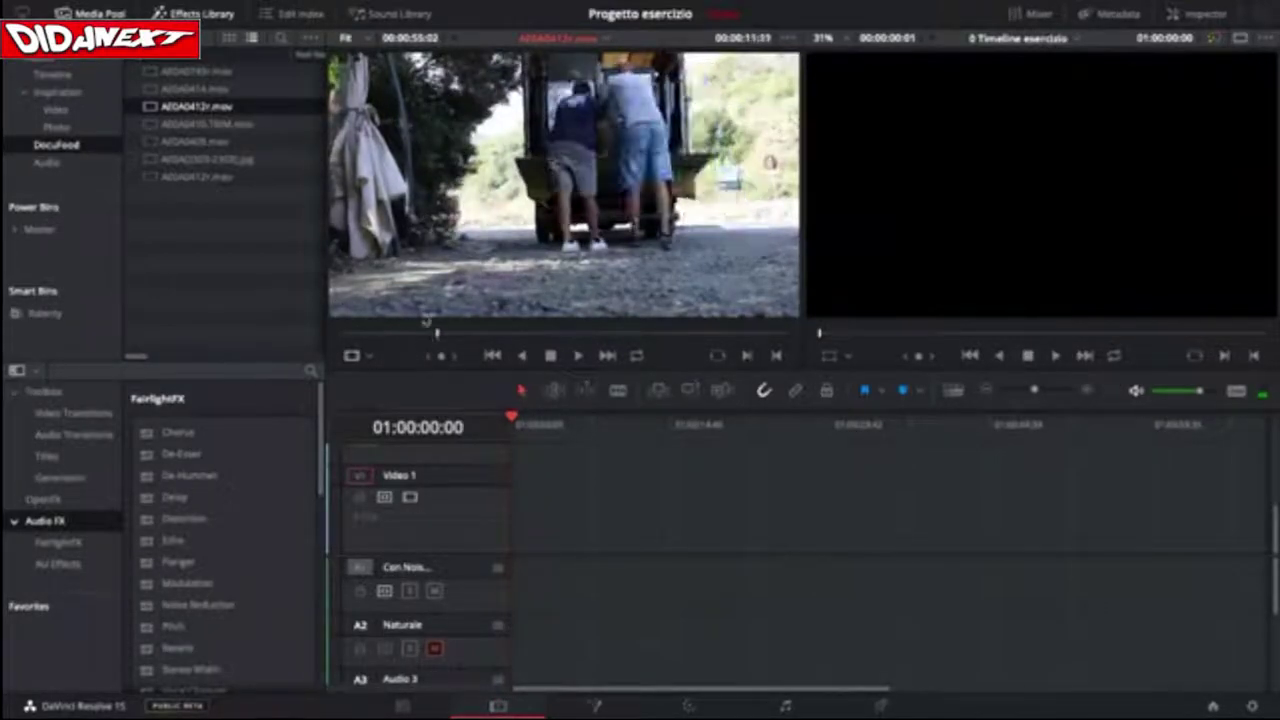
pyautogui.click(156, 124)
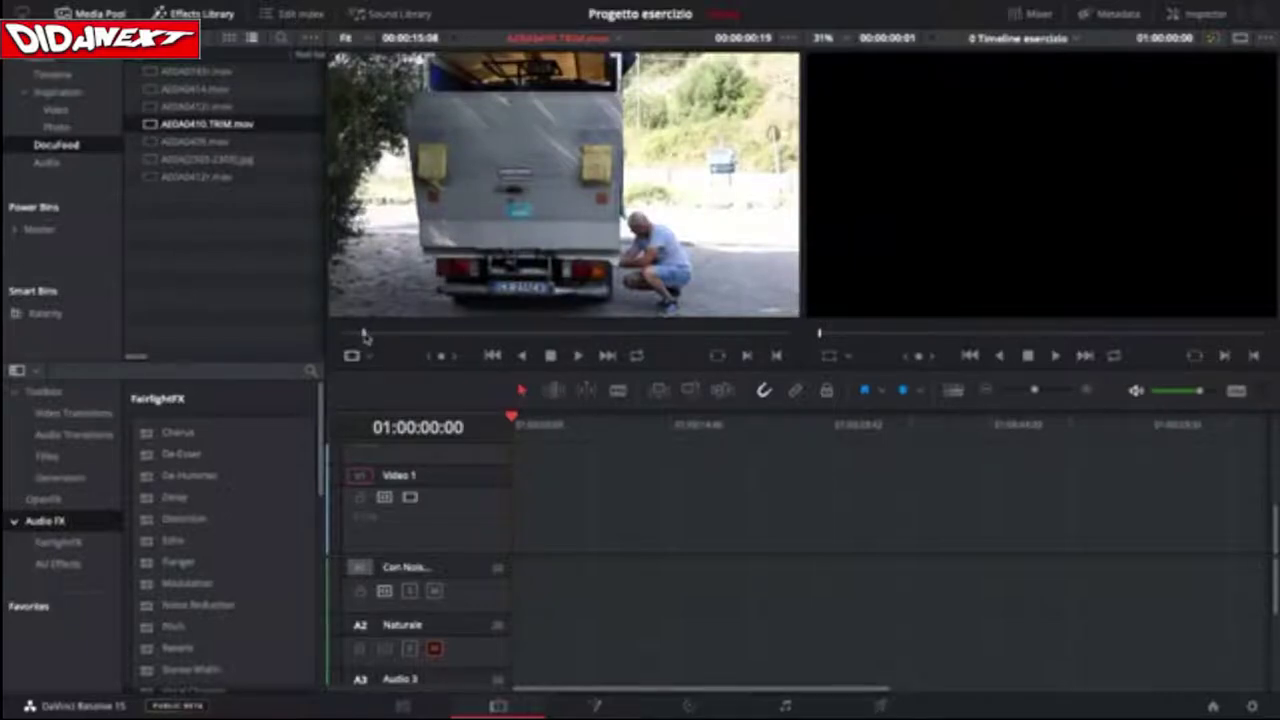
pyautogui.moveTo(364, 336); pyautogui.dragTo(419, 334)
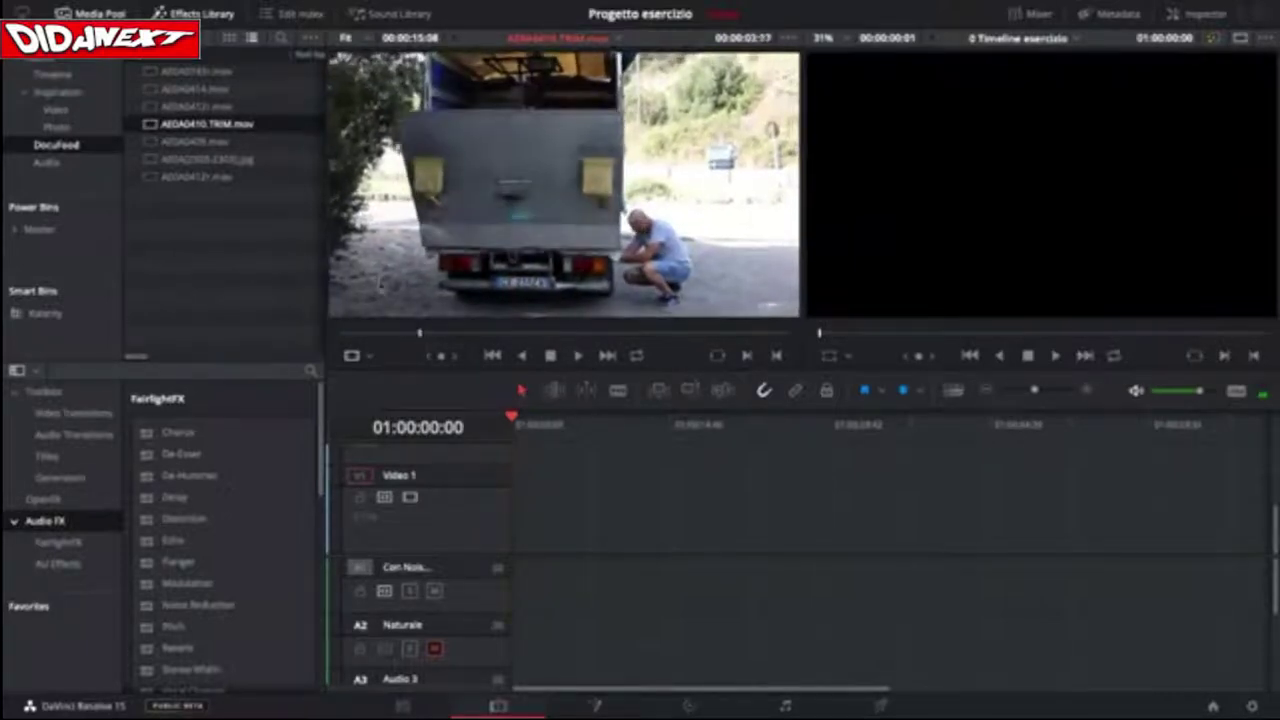
# Load AE0A0409.mov in the source viewer and rename the clip in the DocuFeed bin as 01.mov.
pyautogui.click(150, 143)
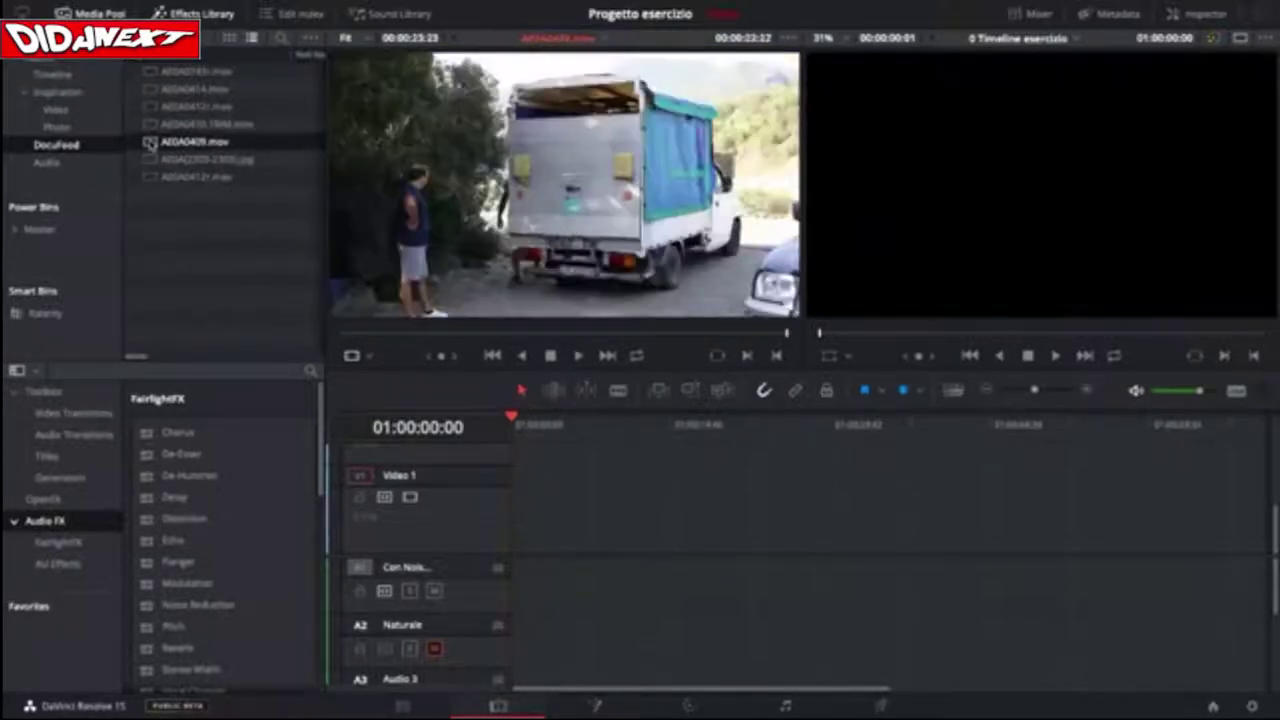
pyautogui.click(172, 143)
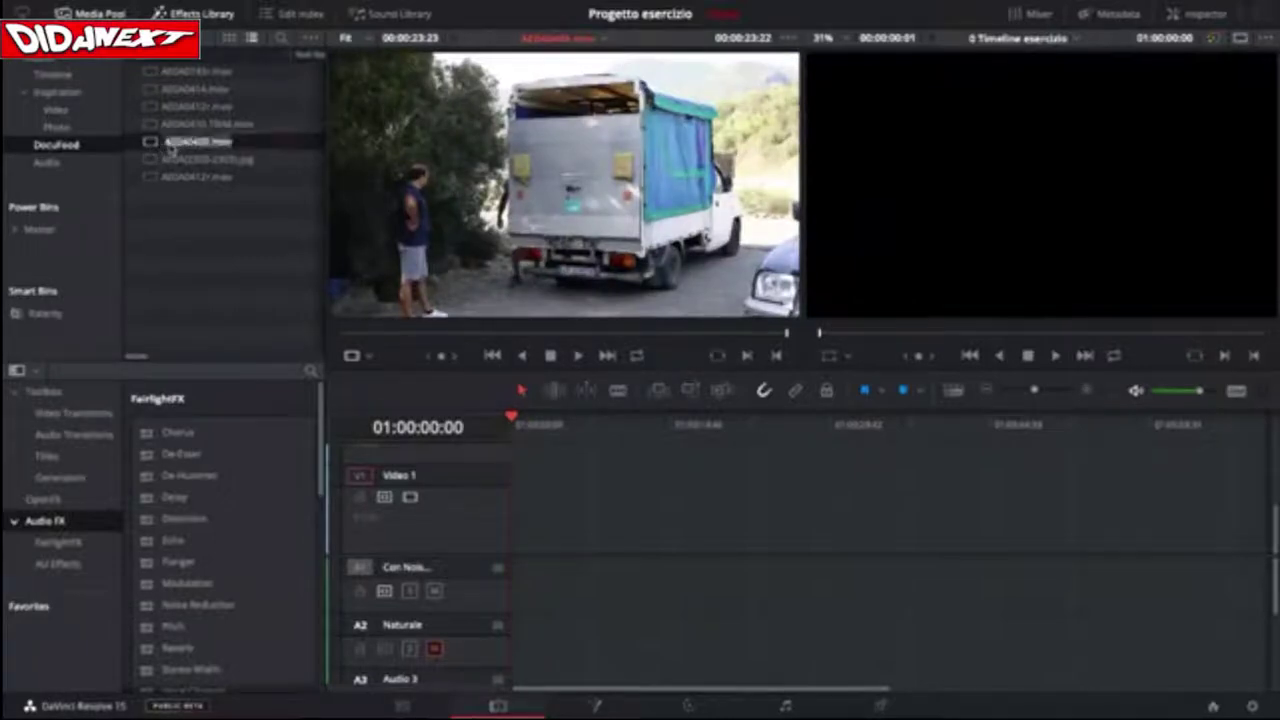
pyautogui.click(196, 140)
pyautogui.moveTo(196, 140); pyautogui.dragTo(150, 141)
pyautogui.write('ill')
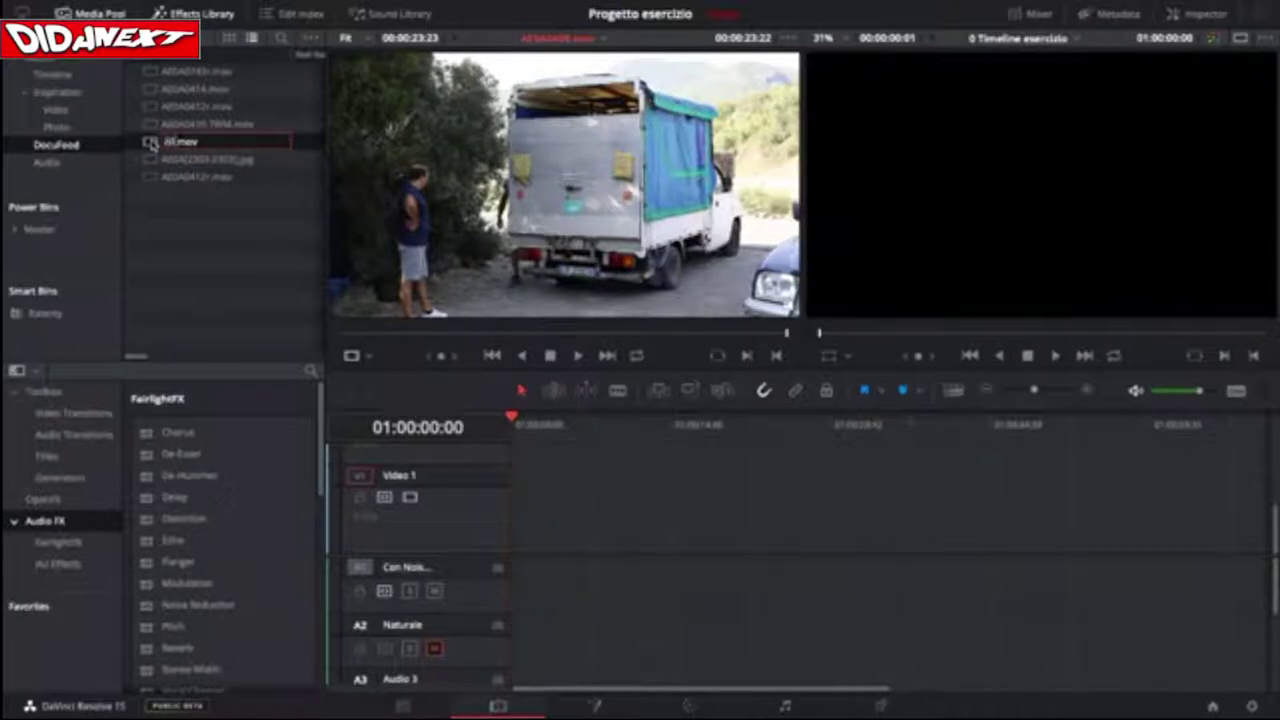
# Rename AE0A0410.TRIM.mov in the DocuFeed bin as 02.TRIM.mov.
pyautogui.click(150, 125)
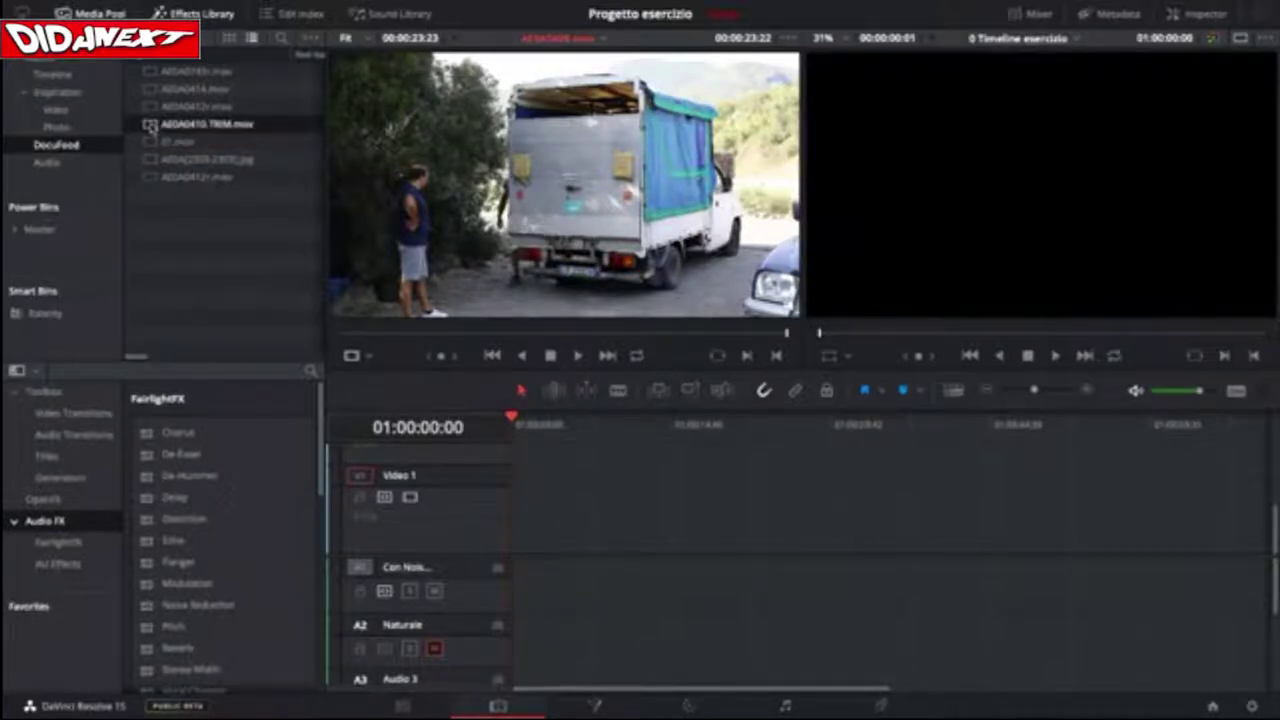
pyautogui.click(185, 127)
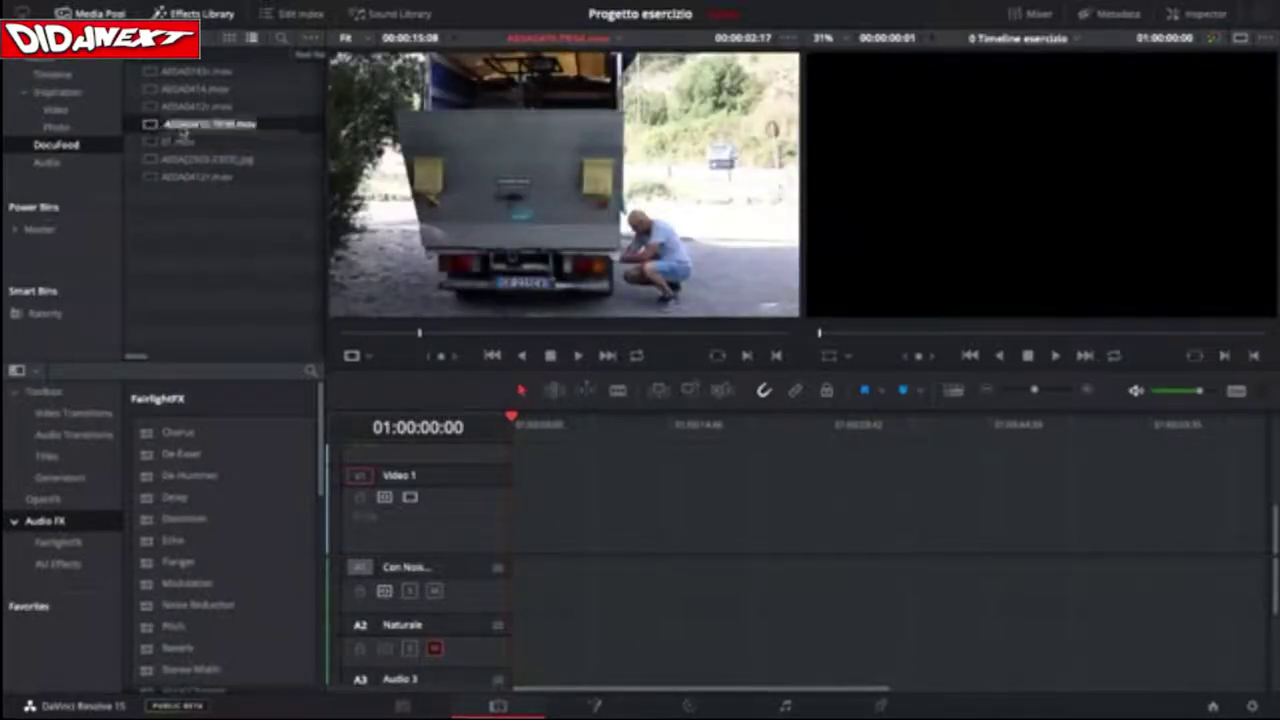
pyautogui.click(207, 118)
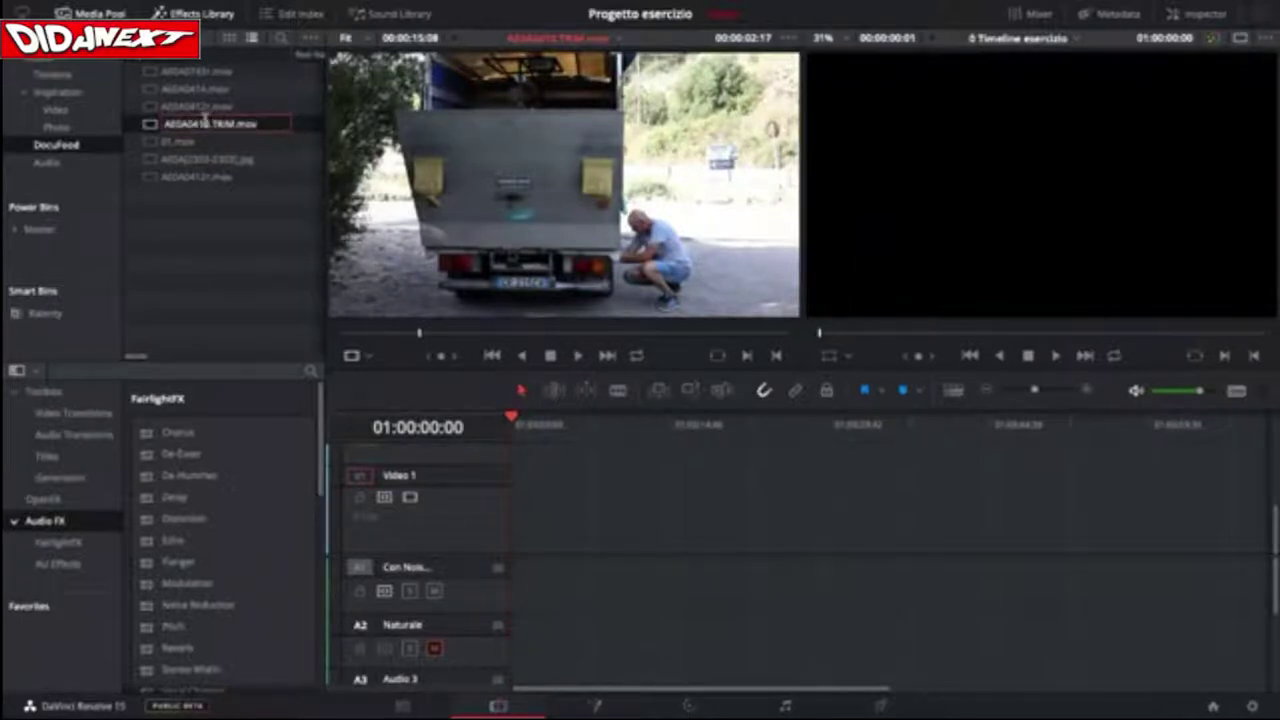
pyautogui.press('BackSpace')
pyautogui.press('BackSpace')
pyautogui.press('BackSpace')
pyautogui.press('BackSpace')
pyautogui.press('BackSpace')
pyautogui.press('BackSpace')
pyautogui.press('BackSpace')
pyautogui.press('BackSpace')
pyautogui.write('01')
# Scrub AE0A0412r.mov back to 00:00:01:05 in the source viewer and rename the clip as 03.mov.
pyautogui.click(150, 108)
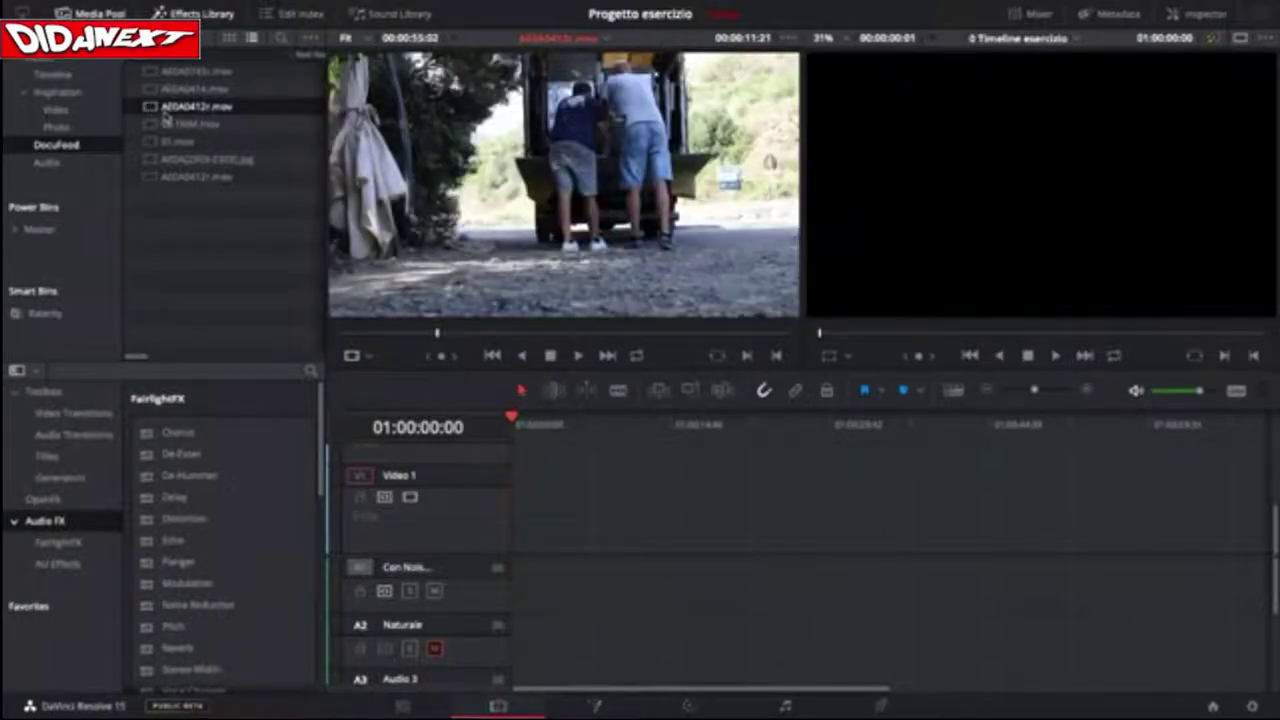
pyautogui.click(420, 336)
pyautogui.moveTo(420, 337); pyautogui.dragTo(351, 340)
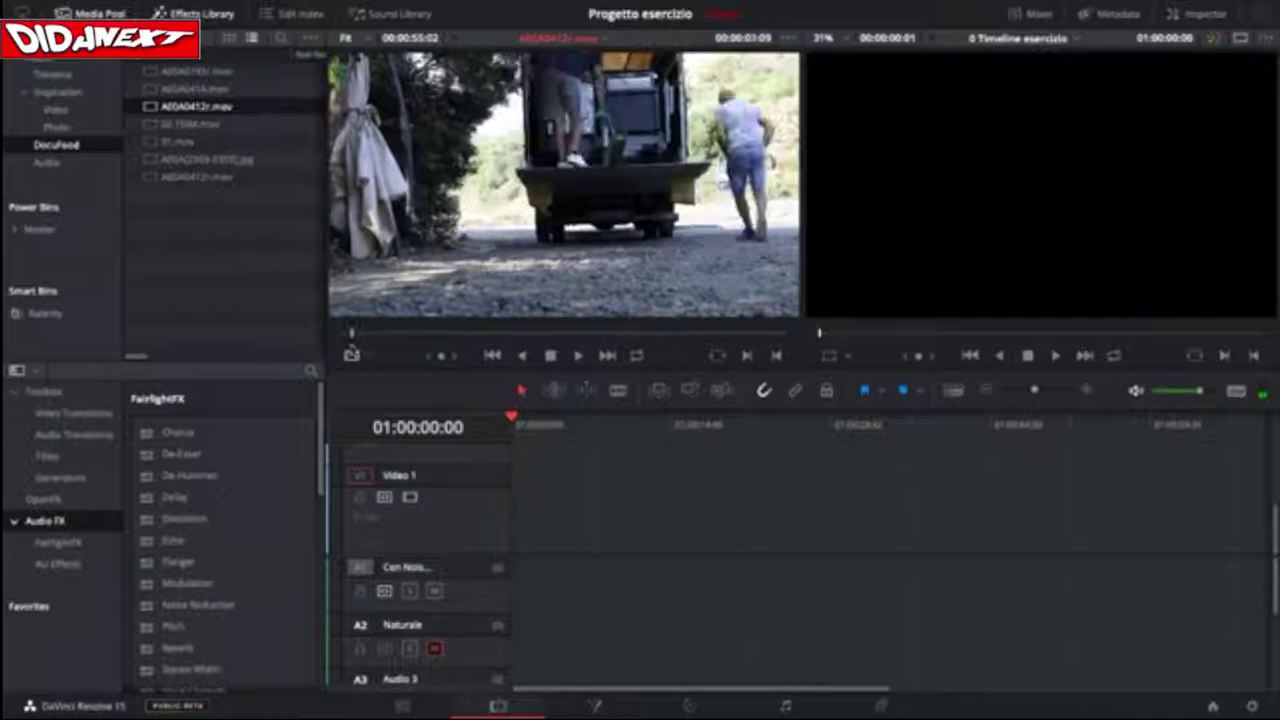
pyautogui.click(185, 108)
pyautogui.click(208, 107)
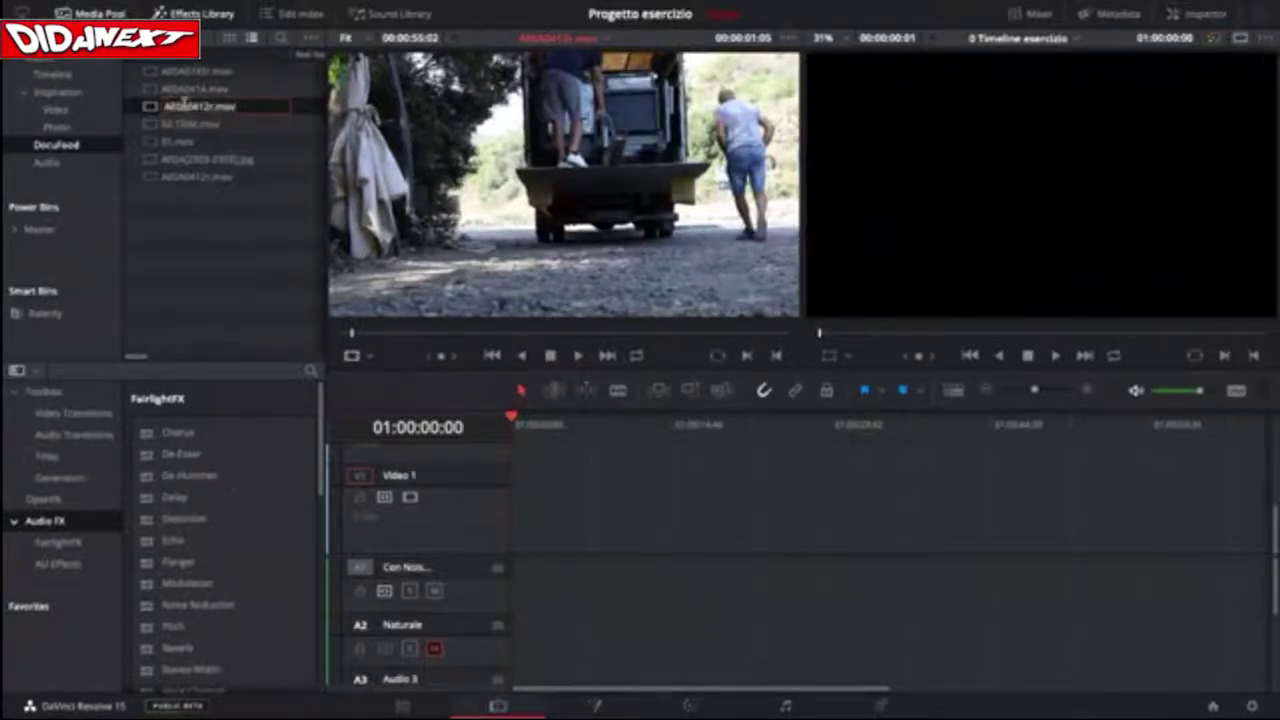
pyautogui.hotkey('shift', 'Home')
pyautogui.write('1')
pyautogui.write('0')
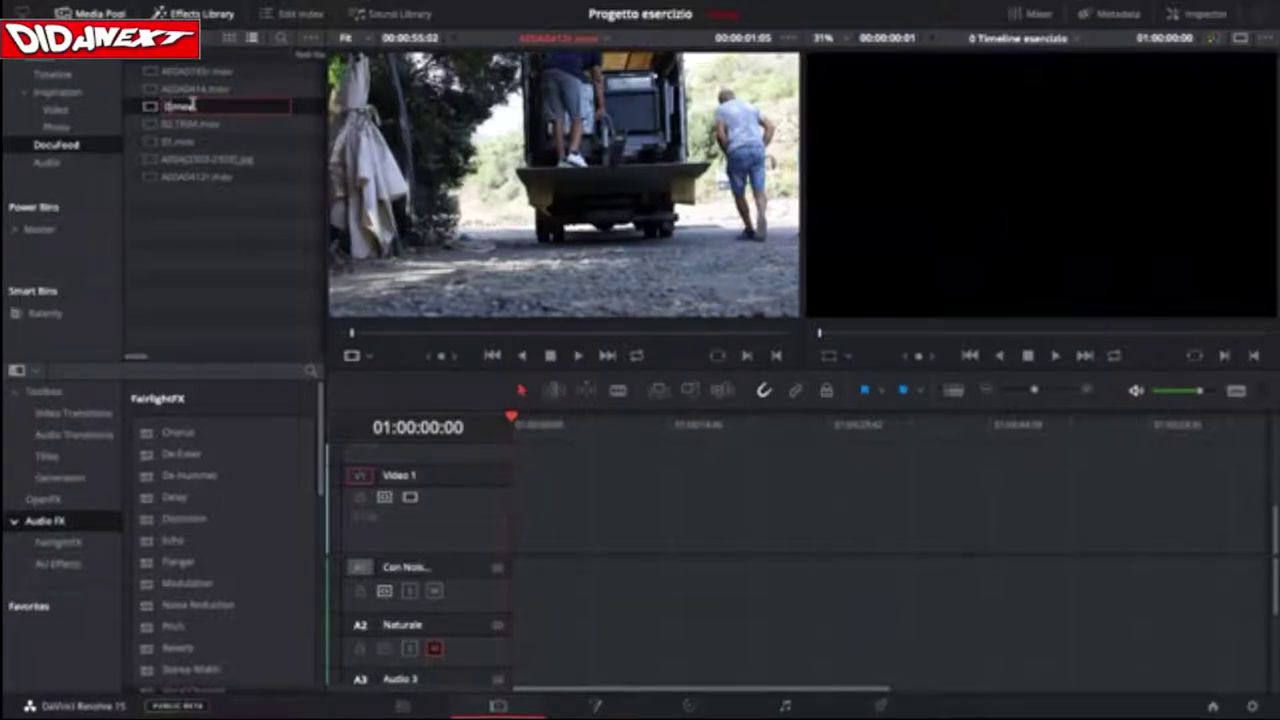
# Scrub AE0A0414.mov ahead to 00:44:26:17 in the source viewer and rename the clip as 04.mov.
pyautogui.click(150, 90)
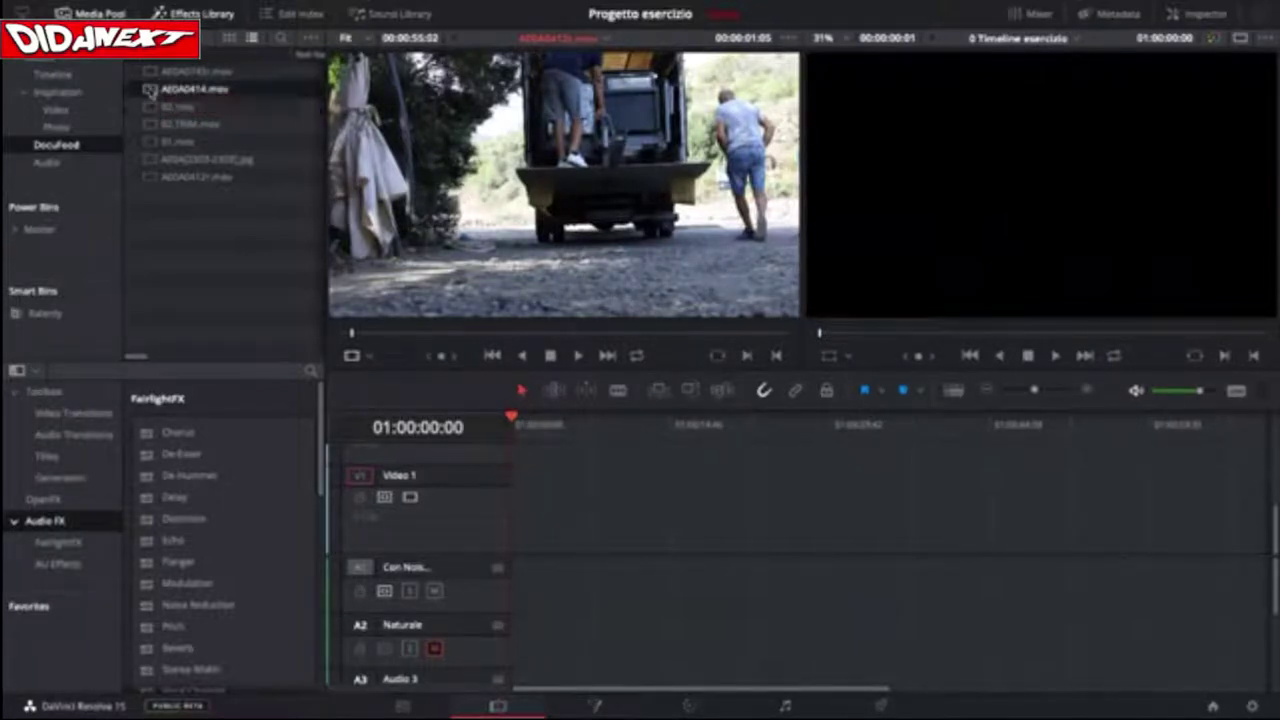
pyautogui.doubleClick(150, 90)
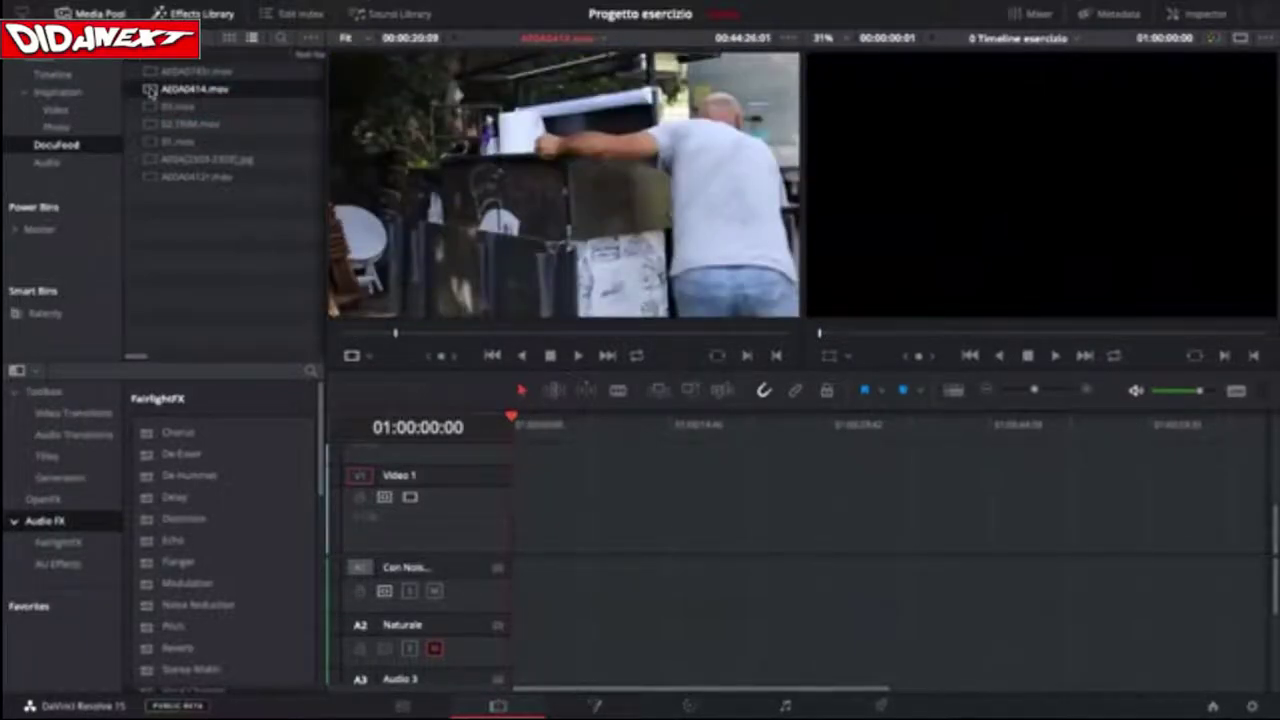
pyautogui.moveTo(397, 334)
pyautogui.mouseDown()
pyautogui.moveTo(444, 338)
pyautogui.moveTo(410, 338)
pyautogui.mouseUp()
pyautogui.click(200, 88)
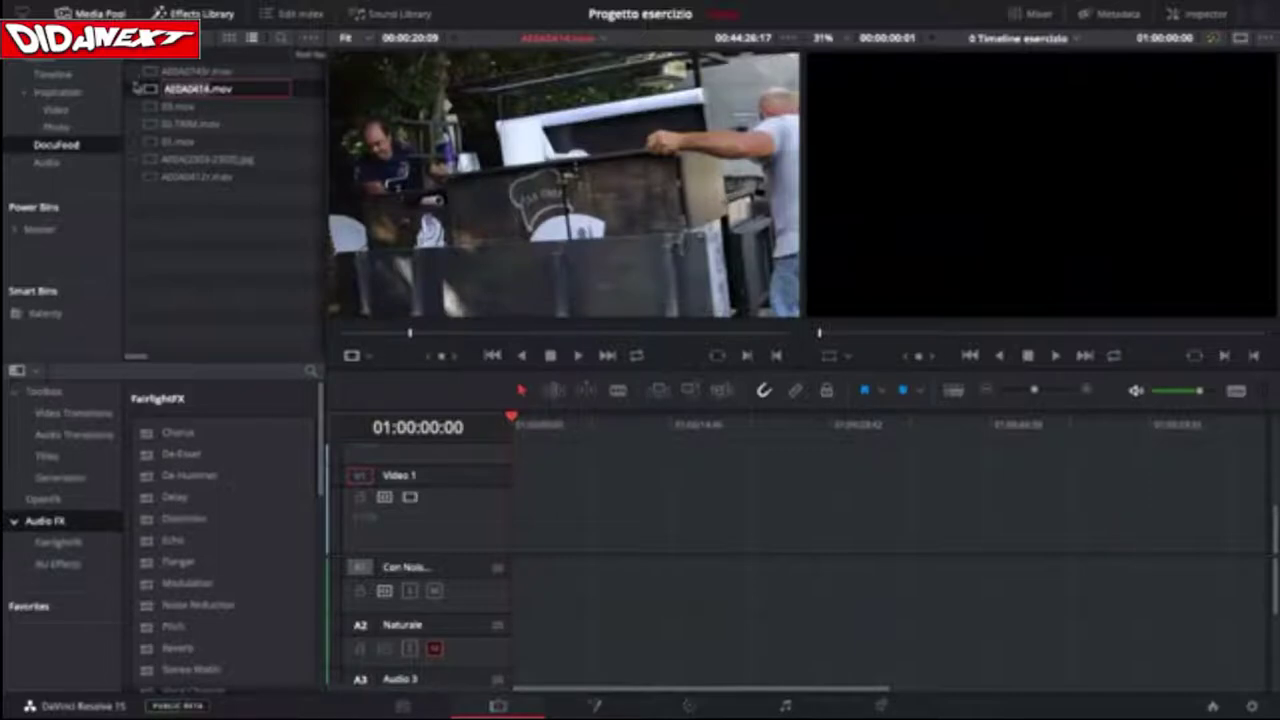
pyautogui.write('04')
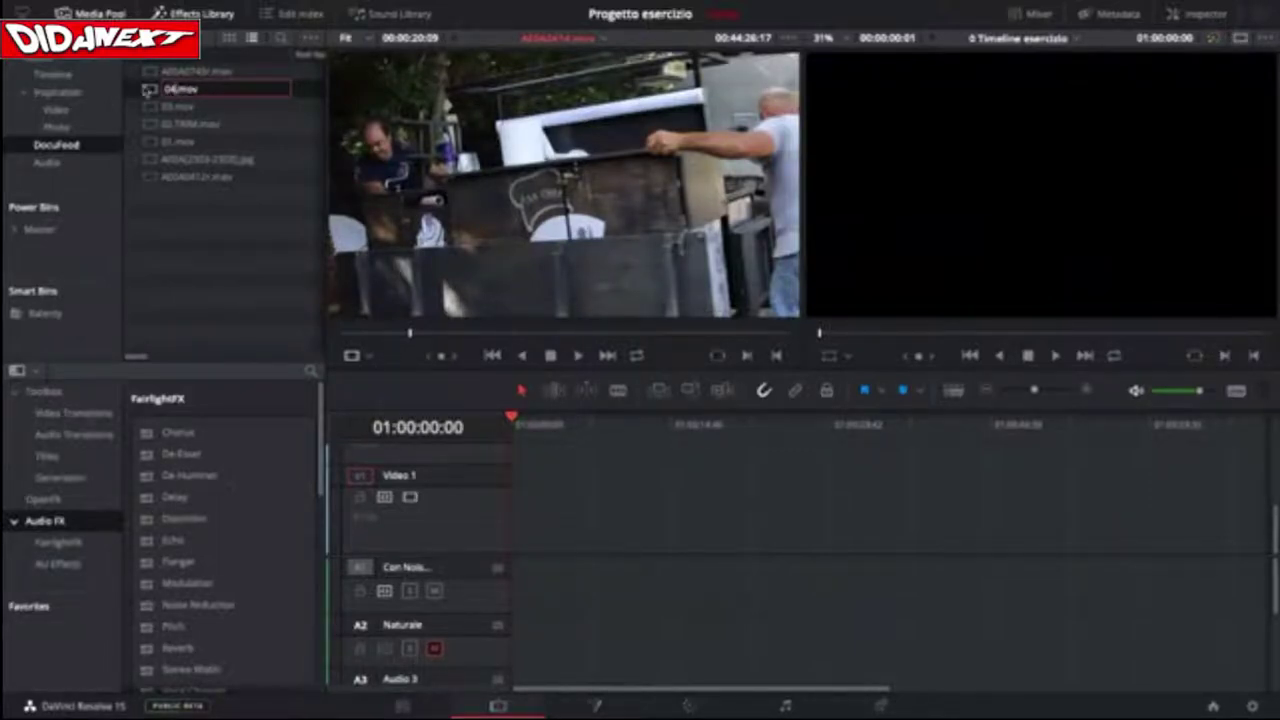
pyautogui.press('Return')
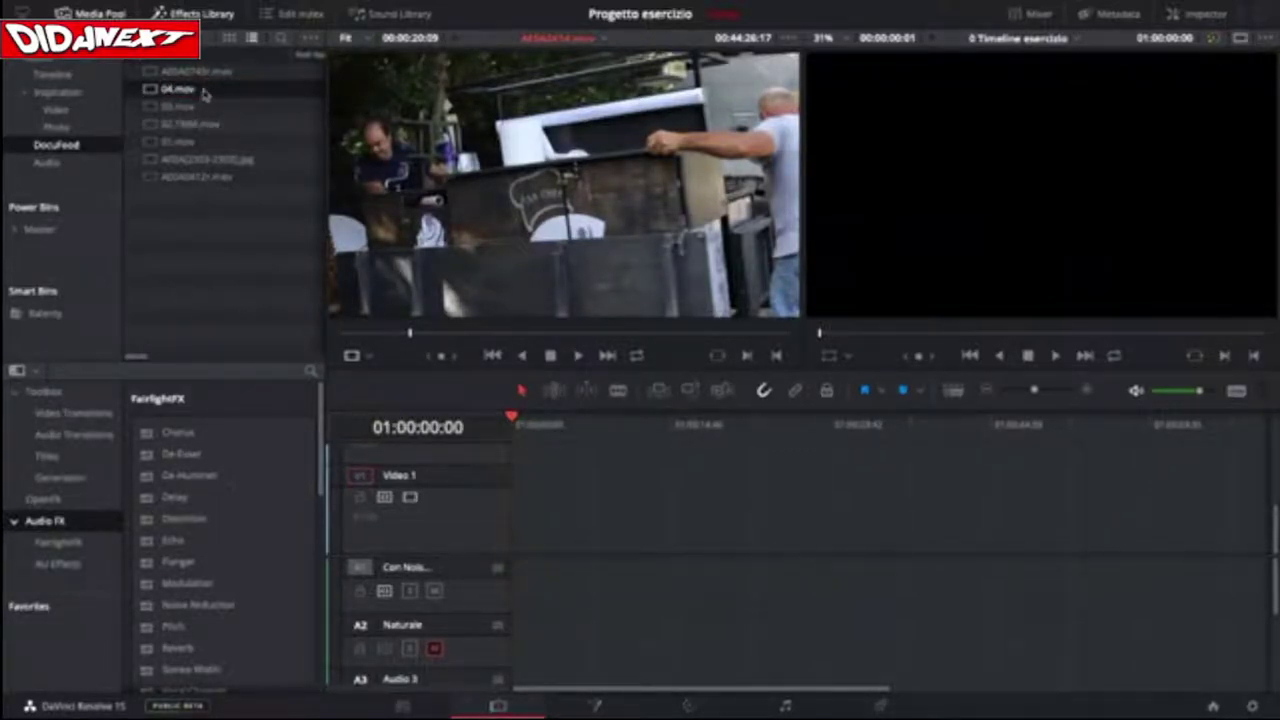
# Place the full 01.mov and 02.TRIM.mov clips end to end on Video 1, starting at 01:00:00:00.
pyautogui.click(150, 143)
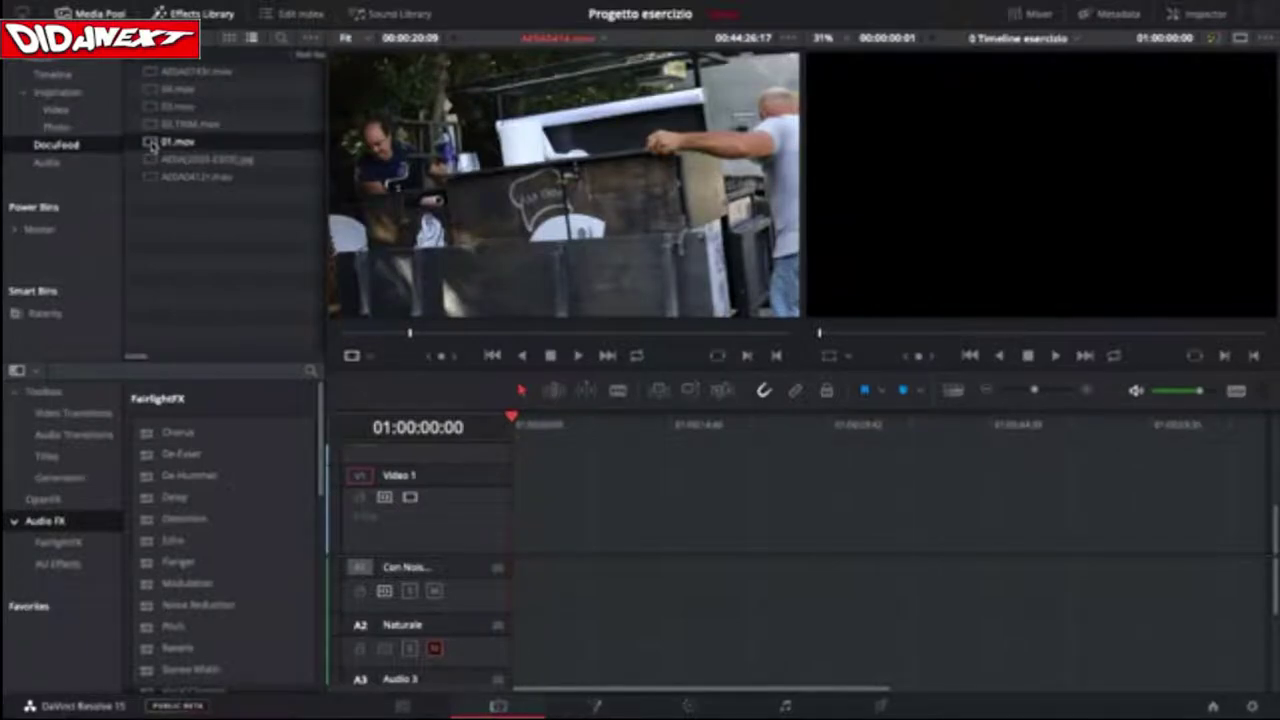
pyautogui.moveTo(150, 143); pyautogui.dragTo(524, 515)
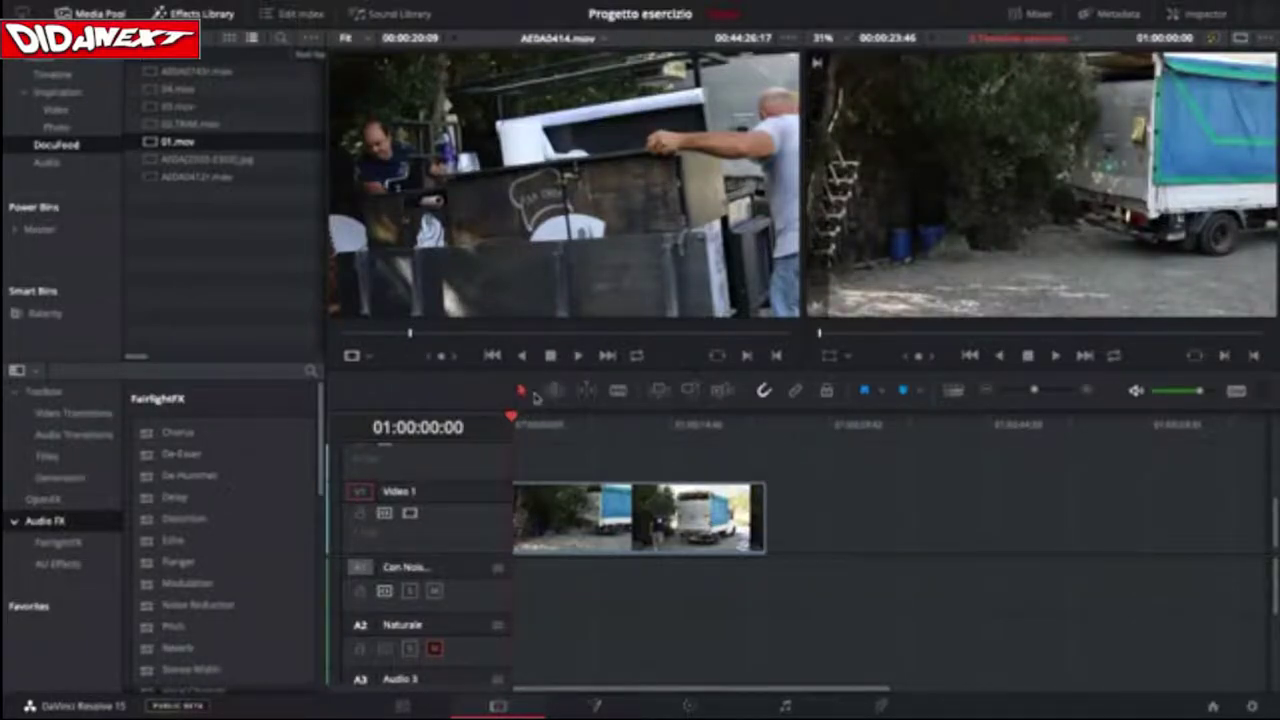
pyautogui.moveTo(512, 416)
pyautogui.mouseDown()
pyautogui.moveTo(770, 440)
pyautogui.moveTo(513, 440)
pyautogui.mouseUp()
pyautogui.moveTo(163, 125); pyautogui.dragTo(785, 520)
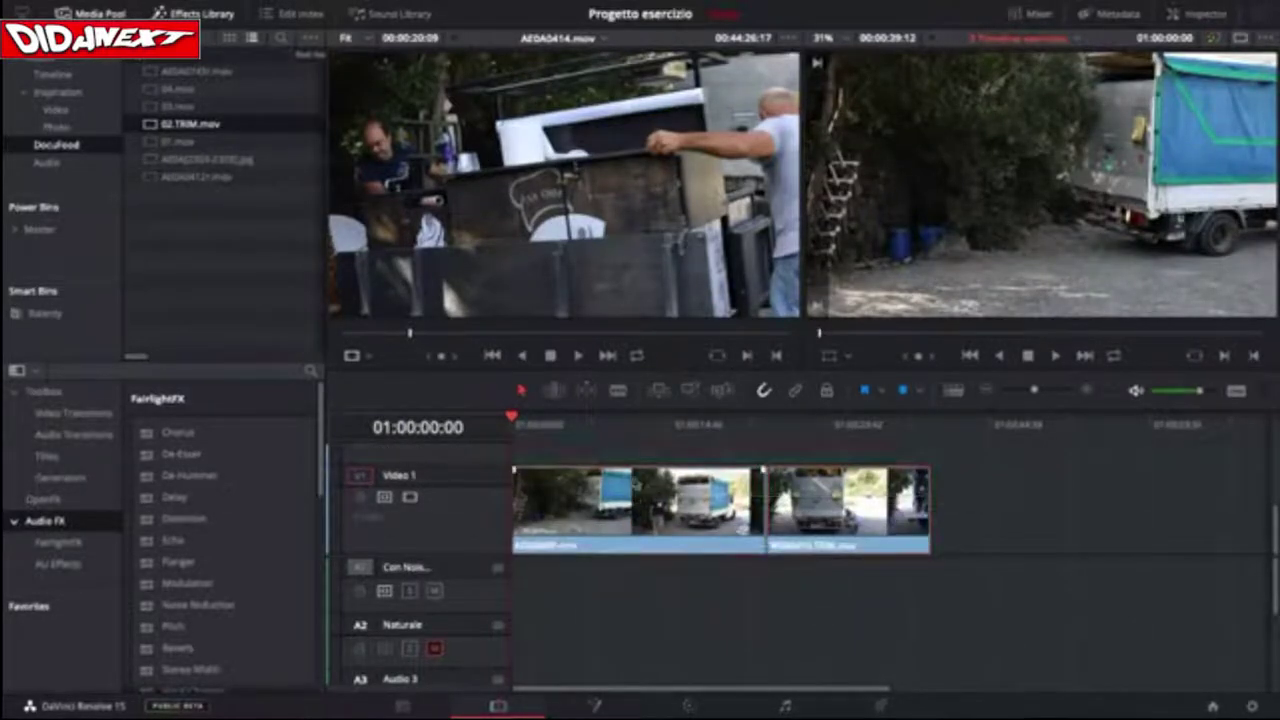
# Select both truck clips on Video 1 and delete them from the timeline.
pyautogui.scroll(1, 668, 452)
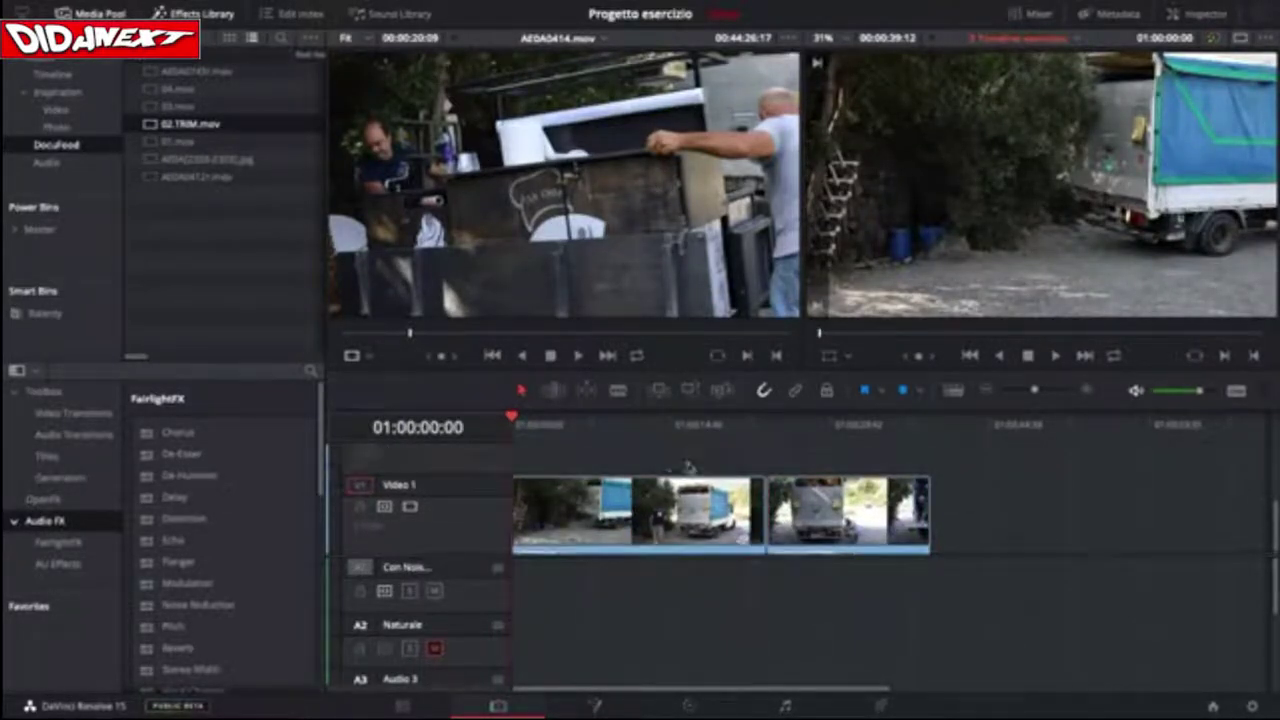
pyautogui.moveTo(668, 452); pyautogui.dragTo(825, 526)
pyautogui.press('Delete')
pyautogui.scroll(-1, 610, 460)
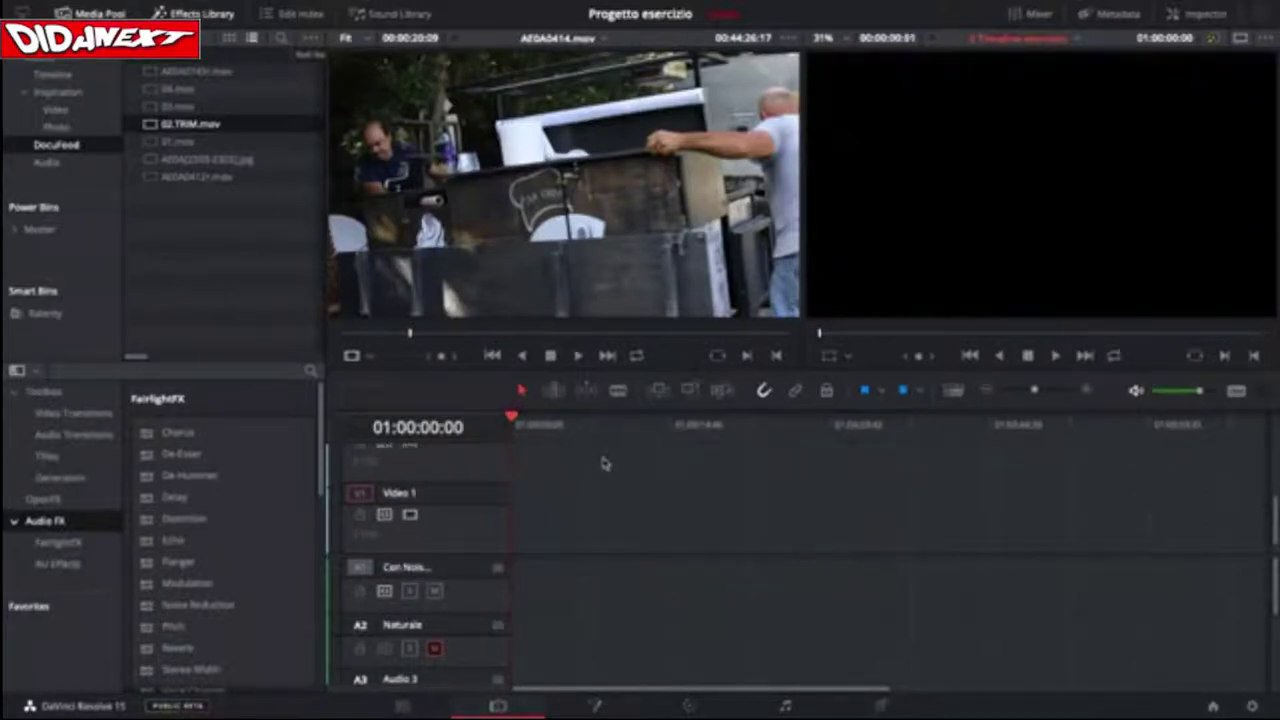
# Load 01.mov in the source viewer, play it from the start and mark a 00:00:03:15 section with in and out points.
pyautogui.click(150, 142)
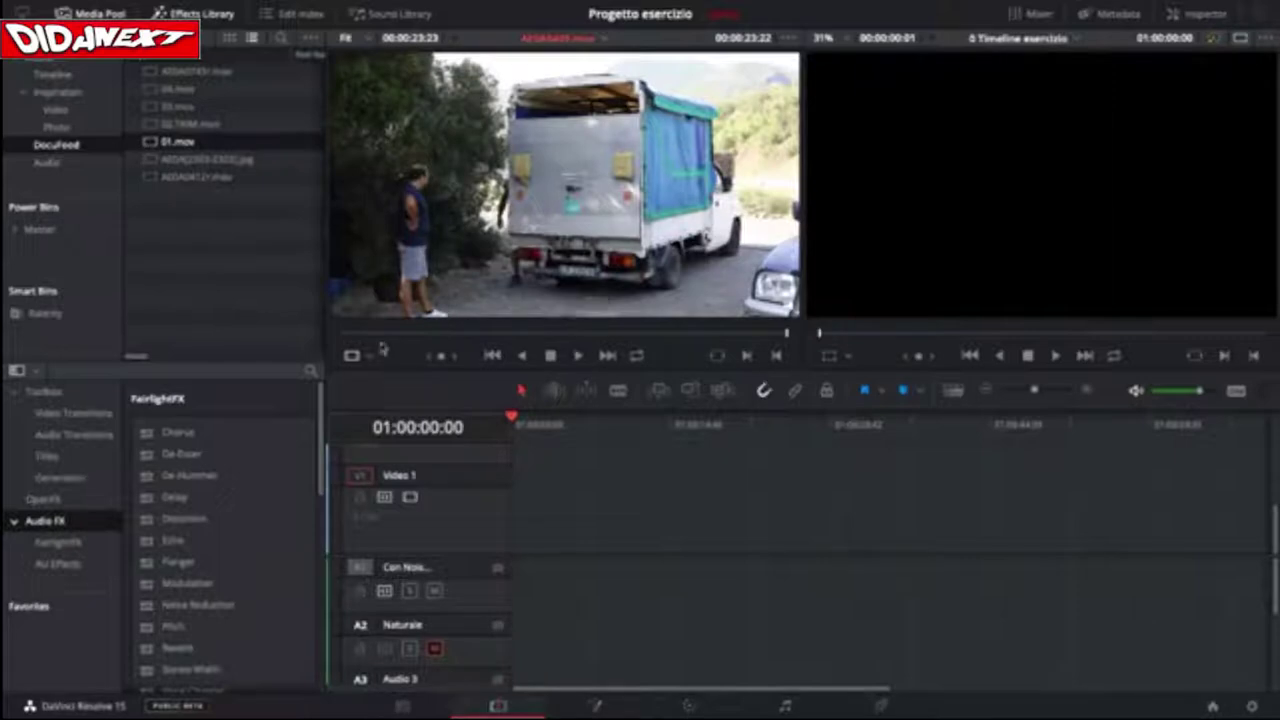
pyautogui.click(342, 334)
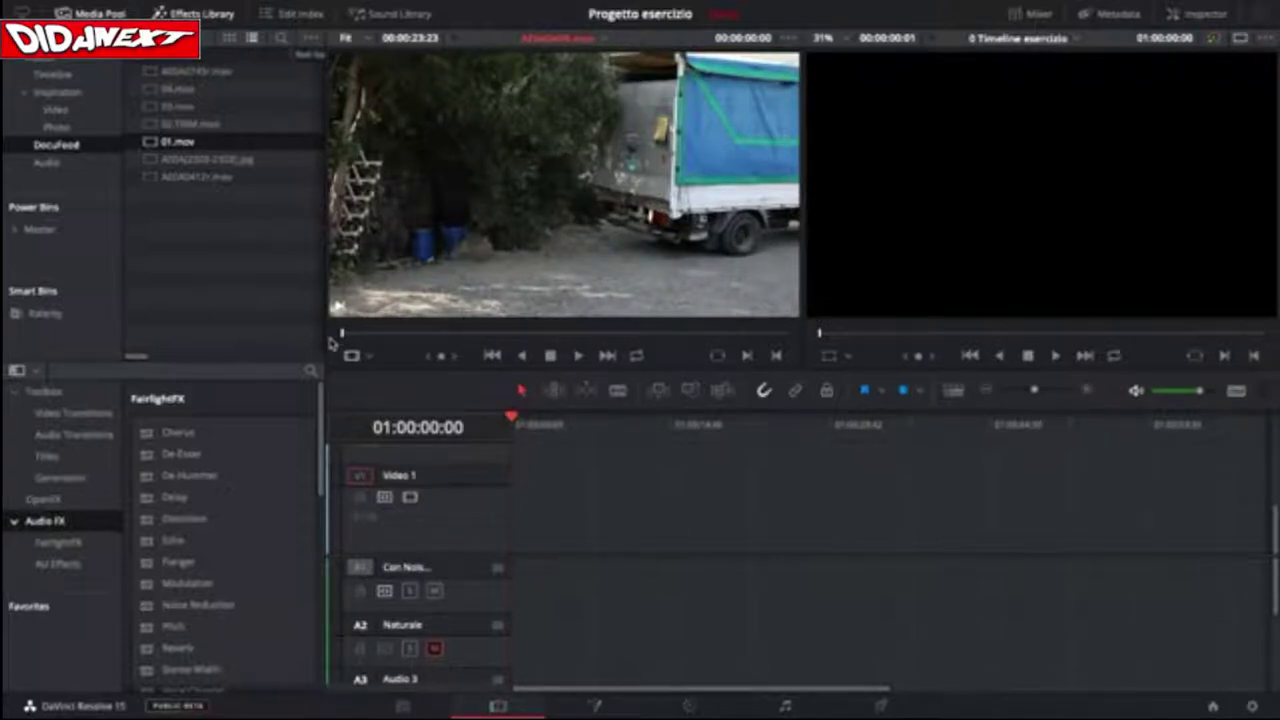
pyautogui.press('space')
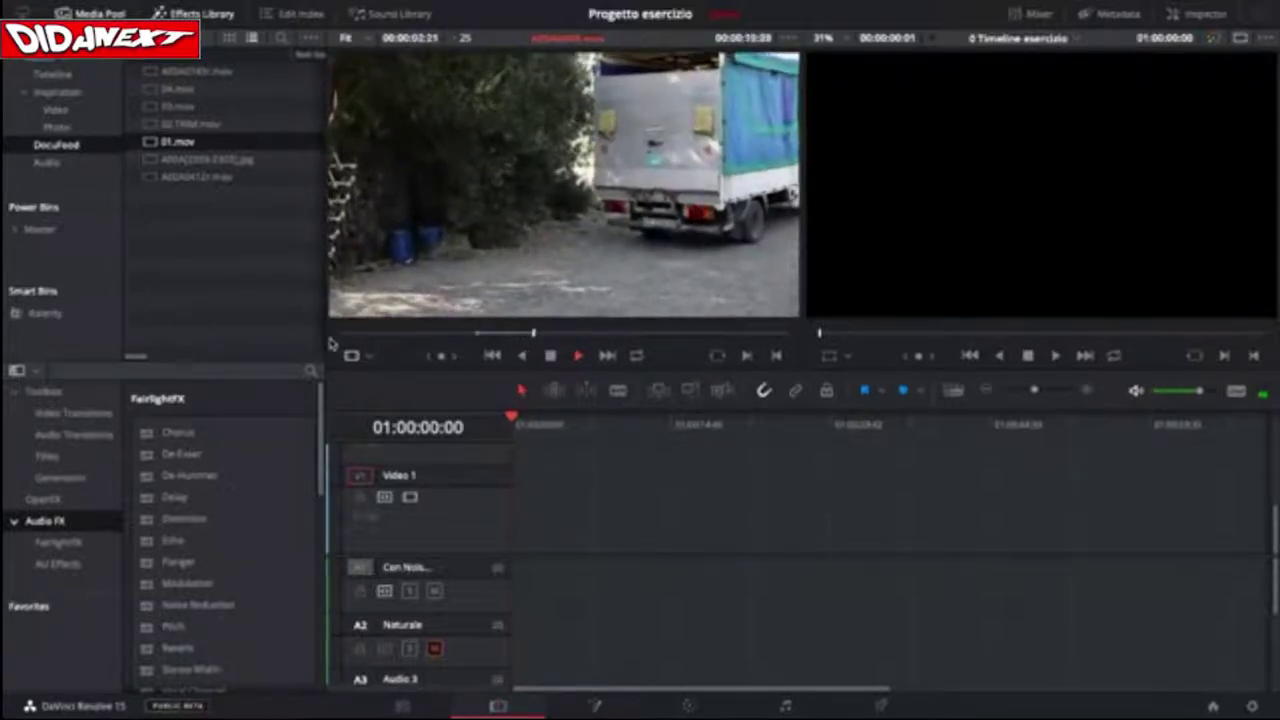
pyautogui.press('space')
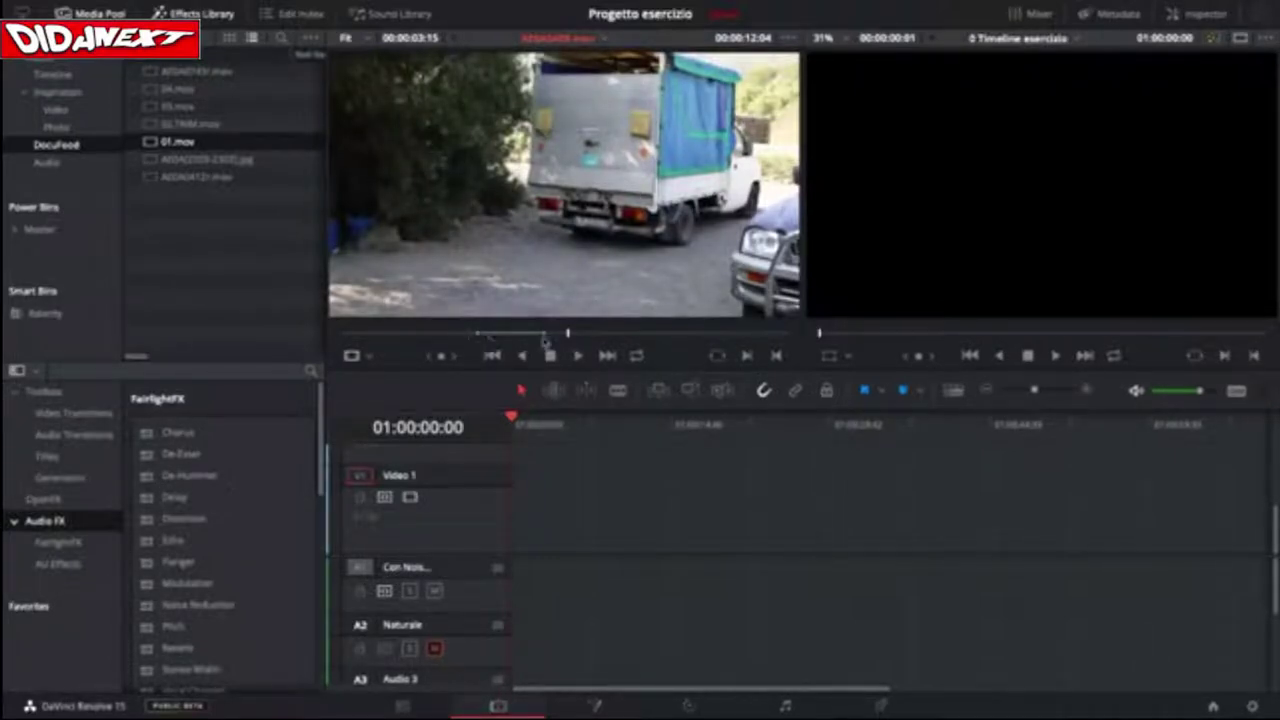
# Add the marked section of 01.mov at the start of Video 1 and move the timeline playhead to its end at 01:00:03:30.
pyautogui.moveTo(567, 335); pyautogui.dragTo(453, 340)
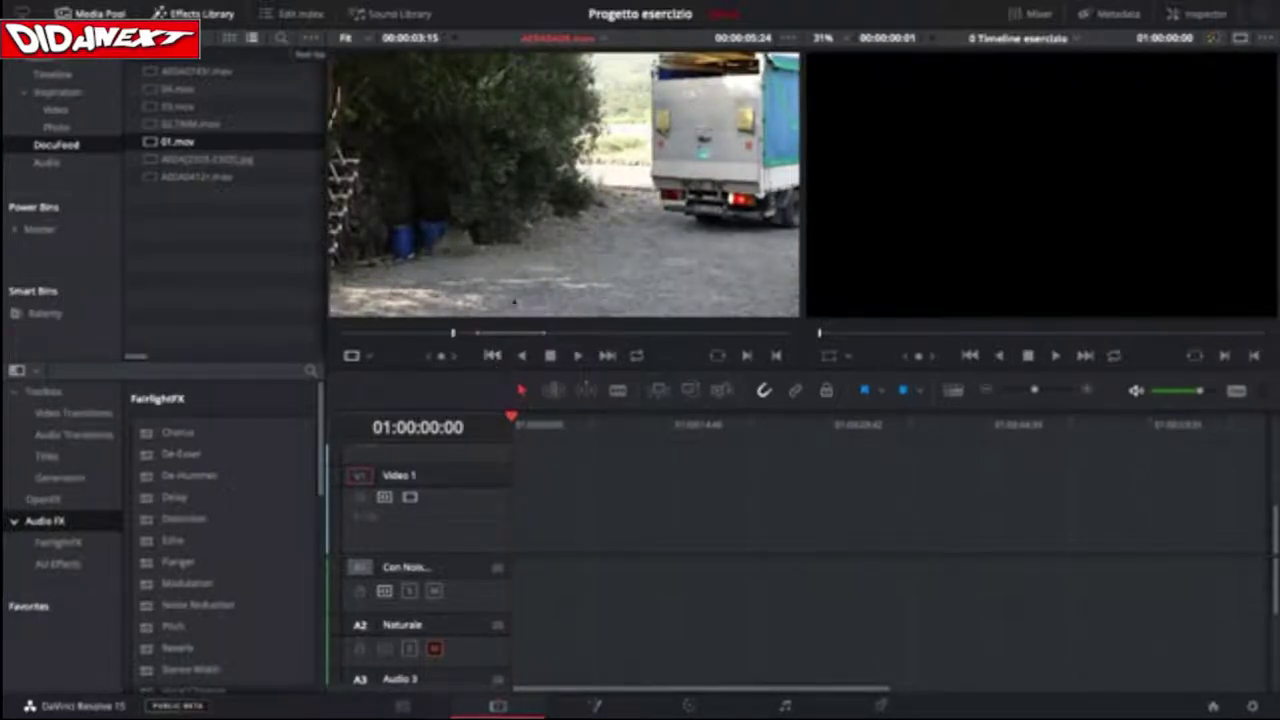
pyautogui.moveTo(505, 260)
pyautogui.moveTo(505, 260); pyautogui.dragTo(568, 510)
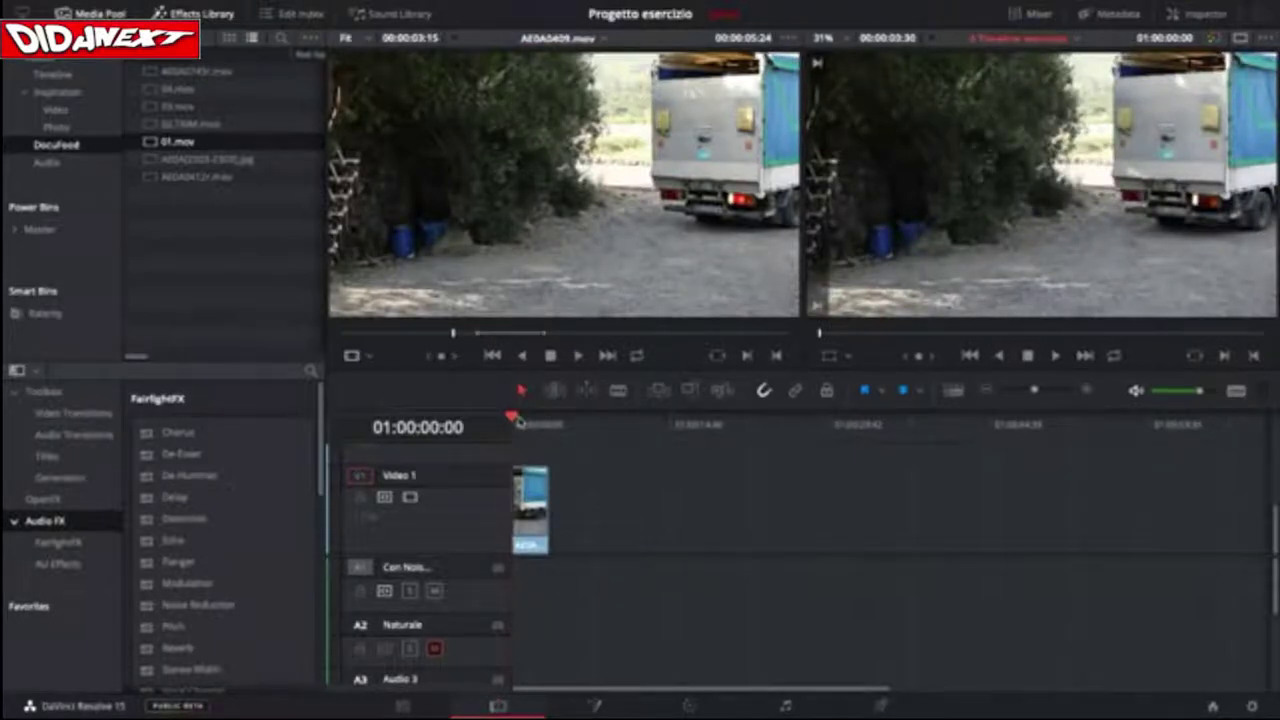
pyautogui.press('Down')
pyautogui.press('Up')
pyautogui.press('Down')
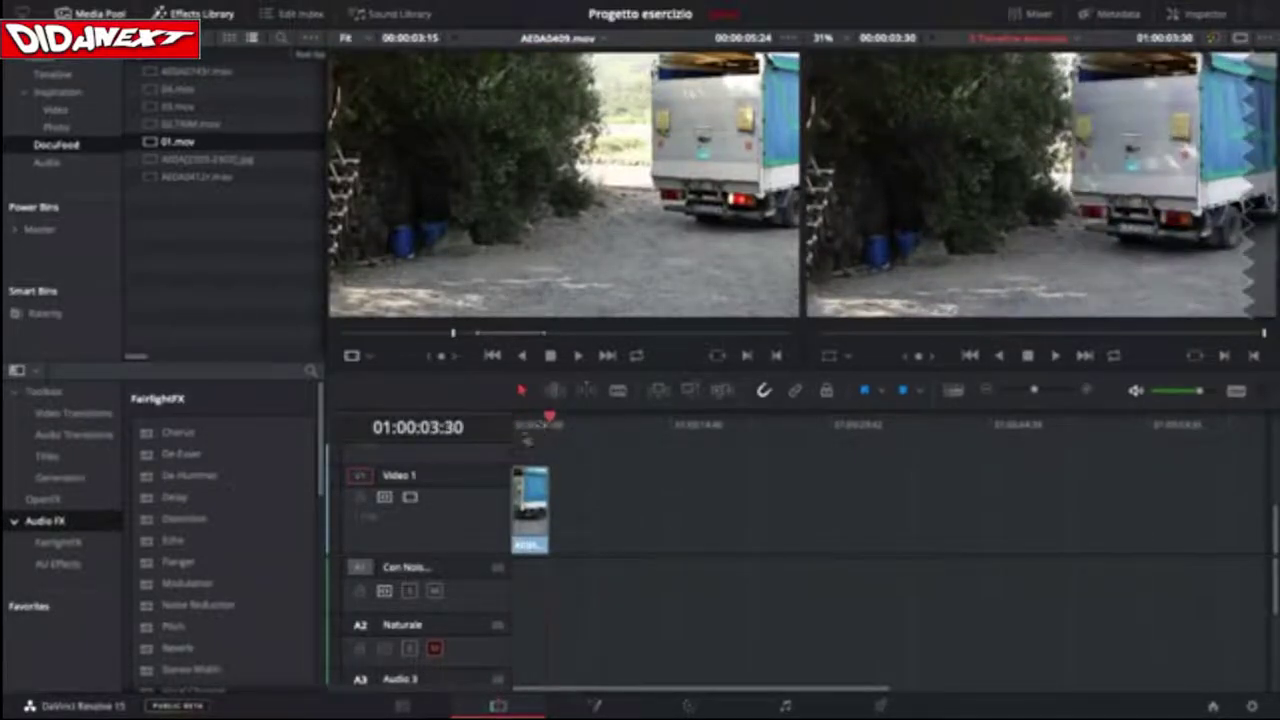
# Mark a 00:00:03:05 section of 02.TRIM.mov and append it to Video 1, leaving the timeline playhead at its end, 01:00:06:40.
pyautogui.click(150, 126)
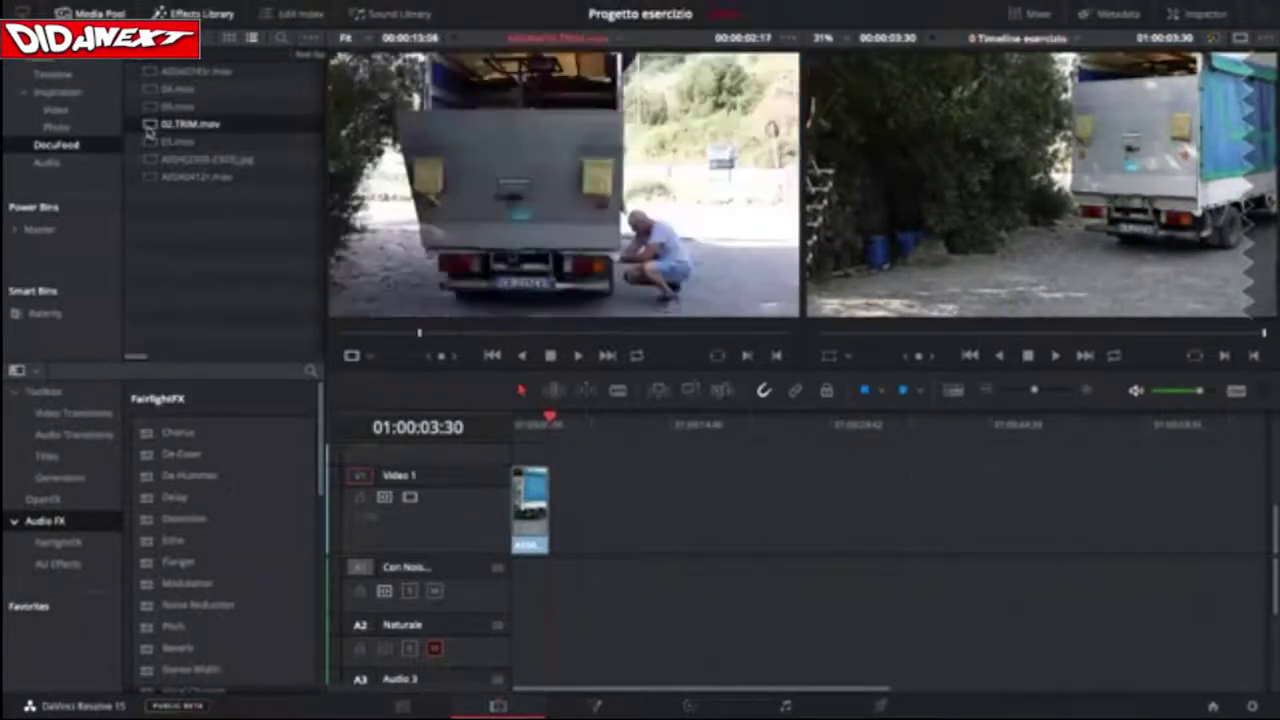
pyautogui.moveTo(425, 340); pyautogui.dragTo(320, 347)
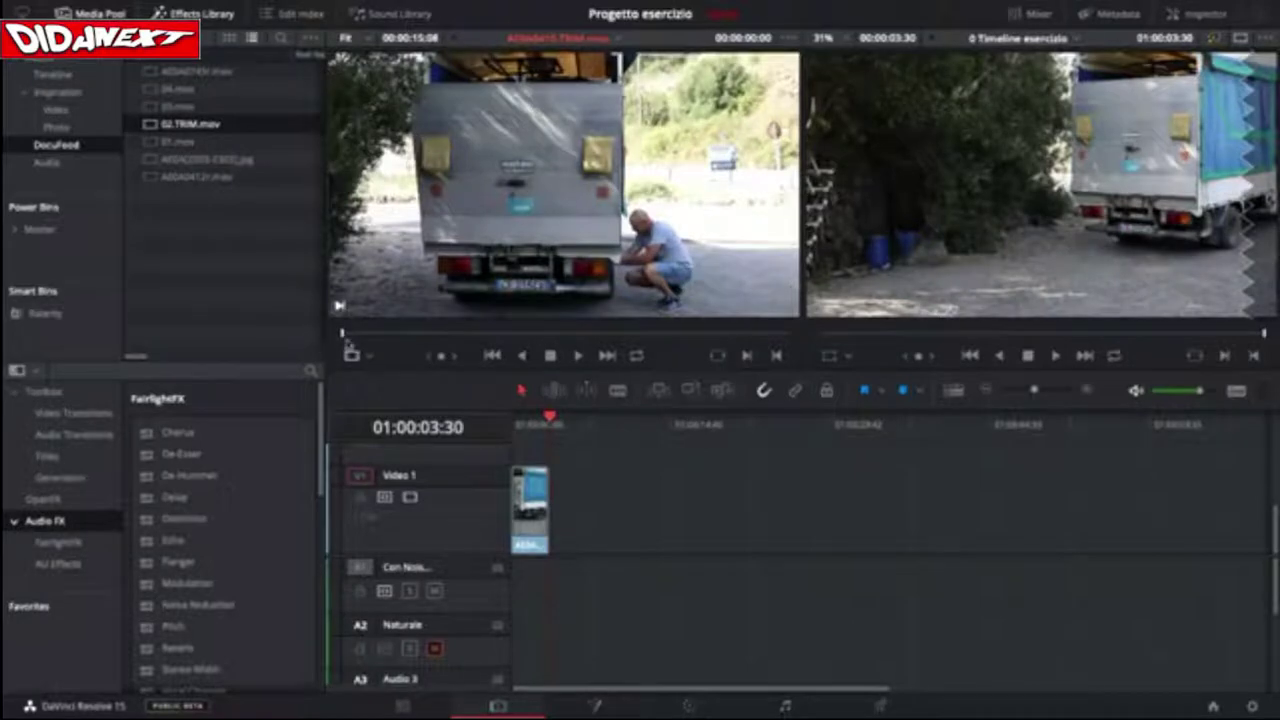
pyautogui.moveTo(343, 338)
pyautogui.mouseDown()
pyautogui.moveTo(550, 350)
pyautogui.moveTo(330, 340)
pyautogui.moveTo(468, 339)
pyautogui.mouseUp()
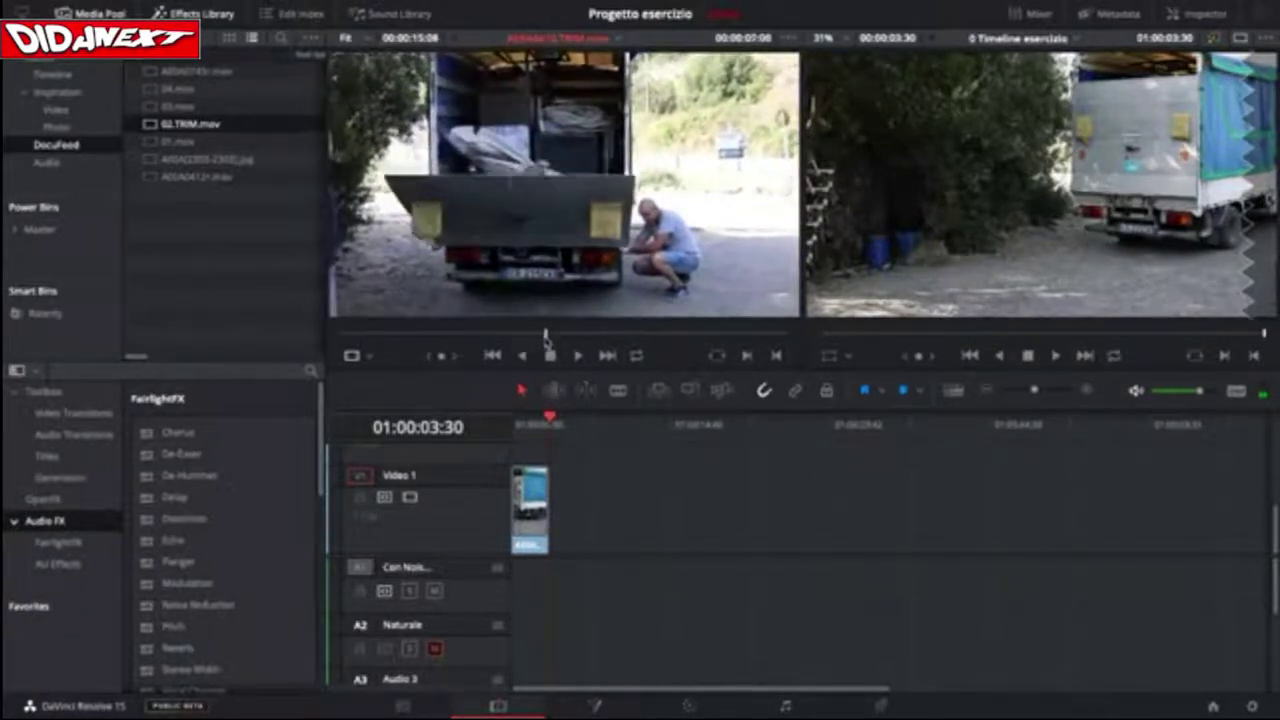
pyautogui.moveTo(545, 340); pyautogui.dragTo(338, 346)
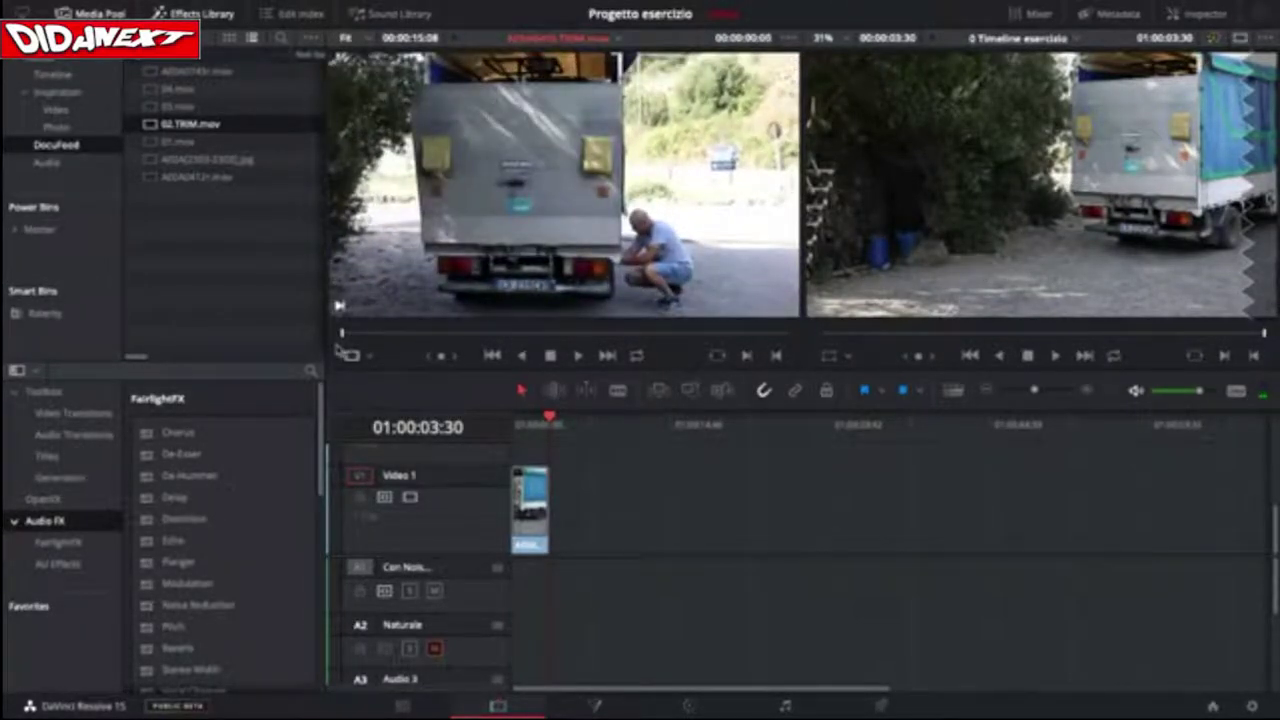
pyautogui.press('space')
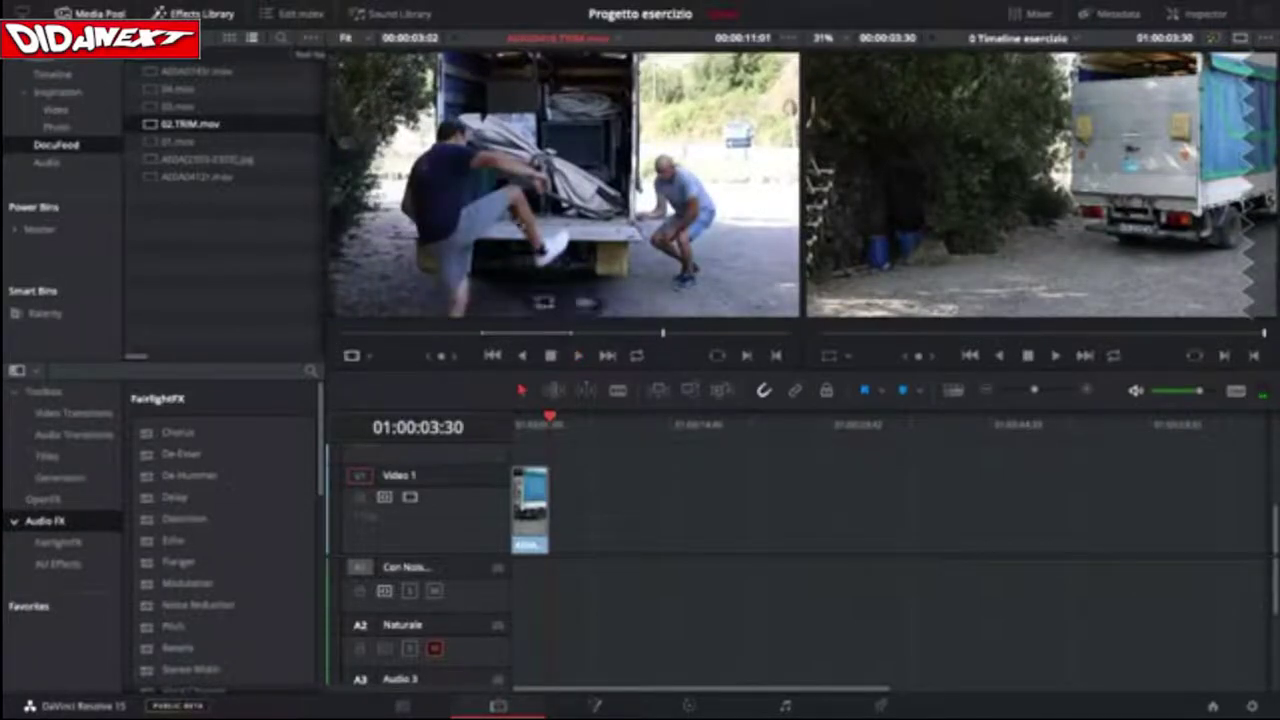
pyautogui.scroll(-1, 560, 290)
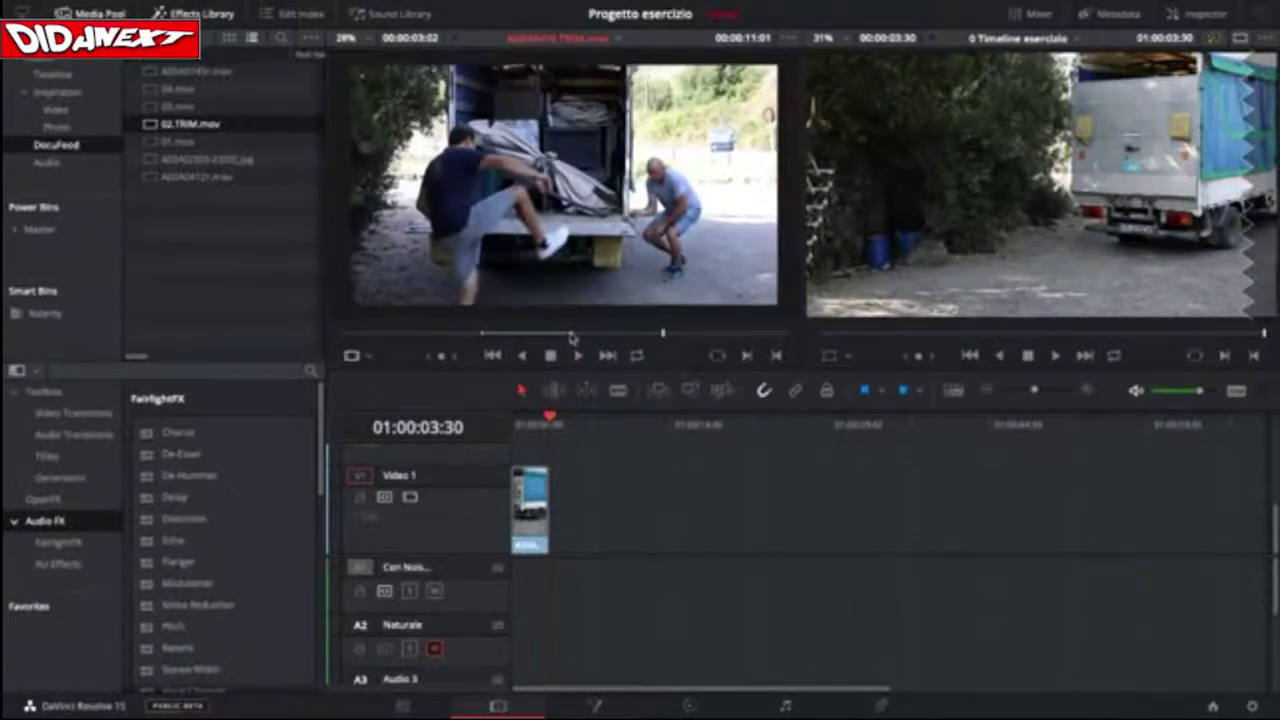
pyautogui.click(572, 338)
pyautogui.click(533, 333)
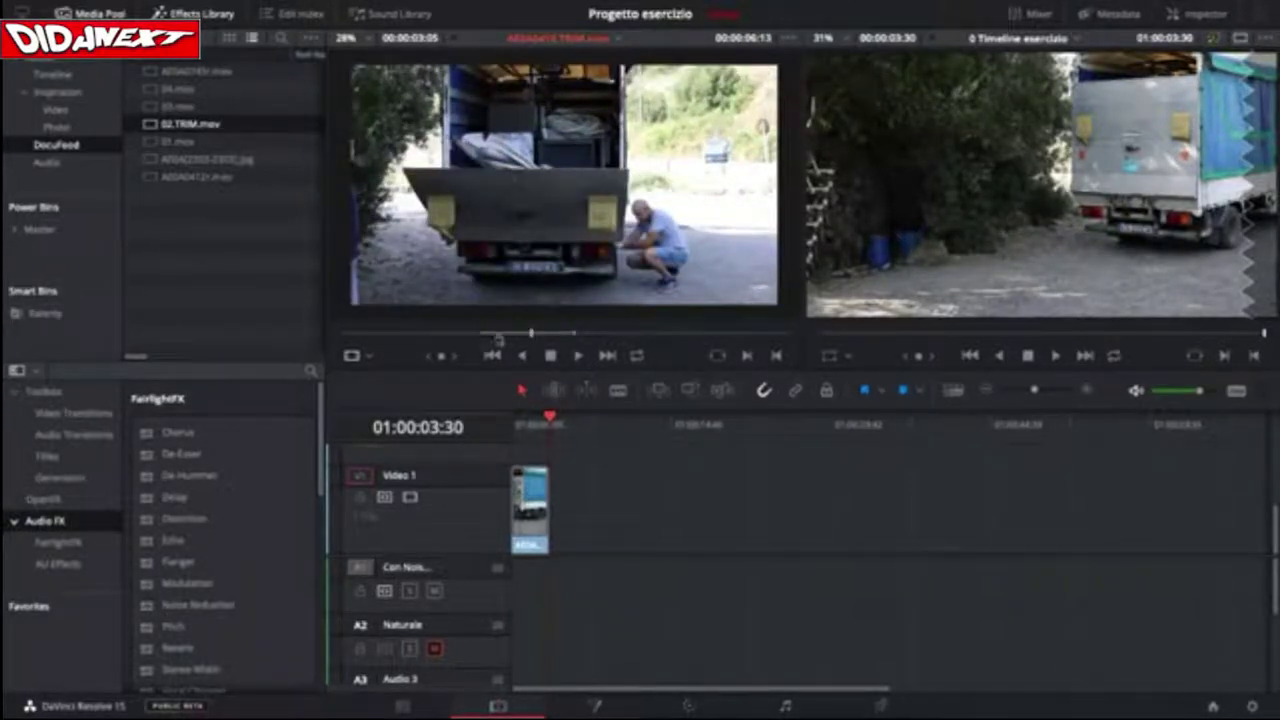
pyautogui.moveTo(540, 213); pyautogui.dragTo(600, 525)
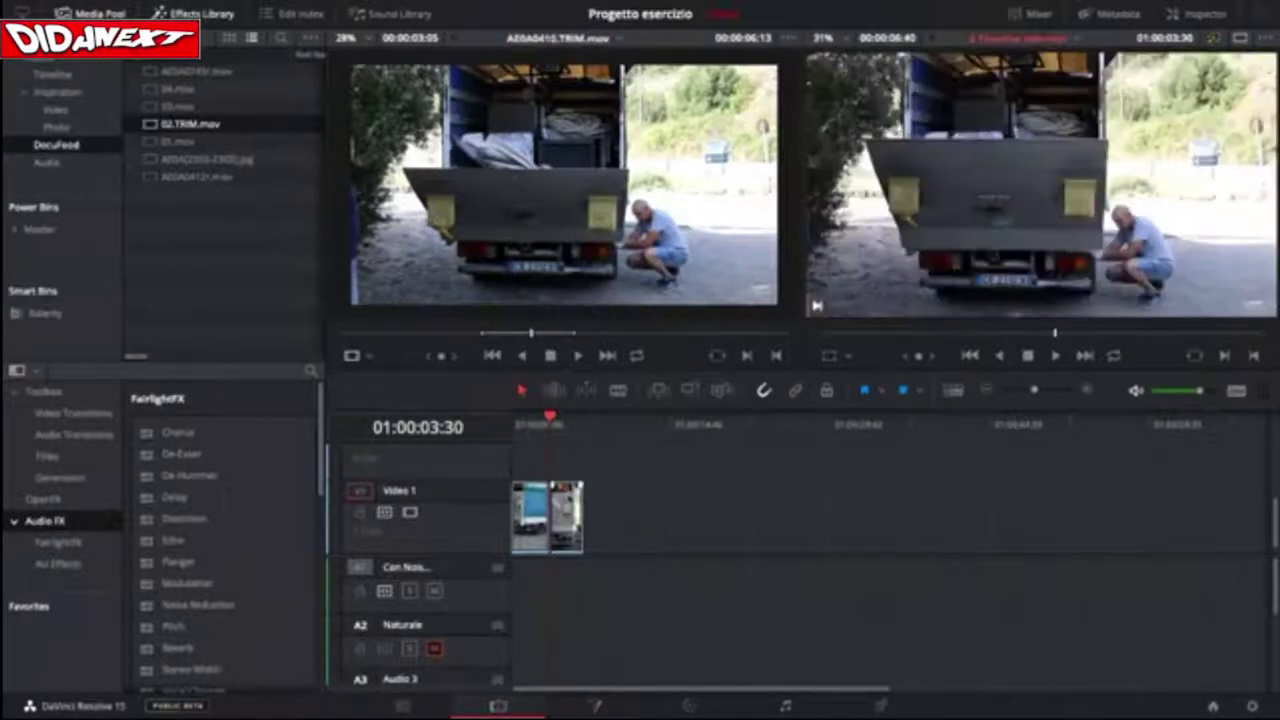
pyautogui.press('Down')
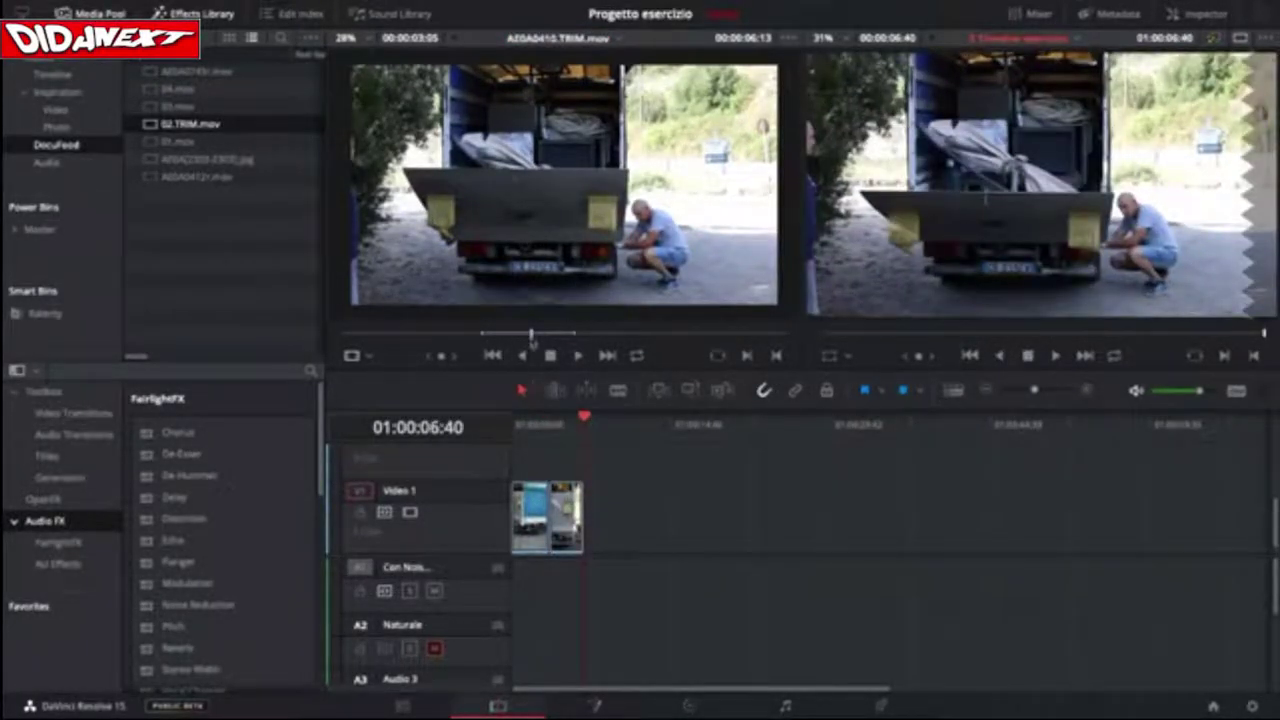
# Mark a second section of 02.TRIM.mov, 00:00:02:18 long, and append it to Video 1, leaving the playhead at its end, 01:00:09:26.
pyautogui.click(541, 333)
pyautogui.moveTo(541, 333)
pyautogui.mouseDown()
pyautogui.moveTo(580, 337)
pyautogui.moveTo(531, 336)
pyautogui.mouseUp()
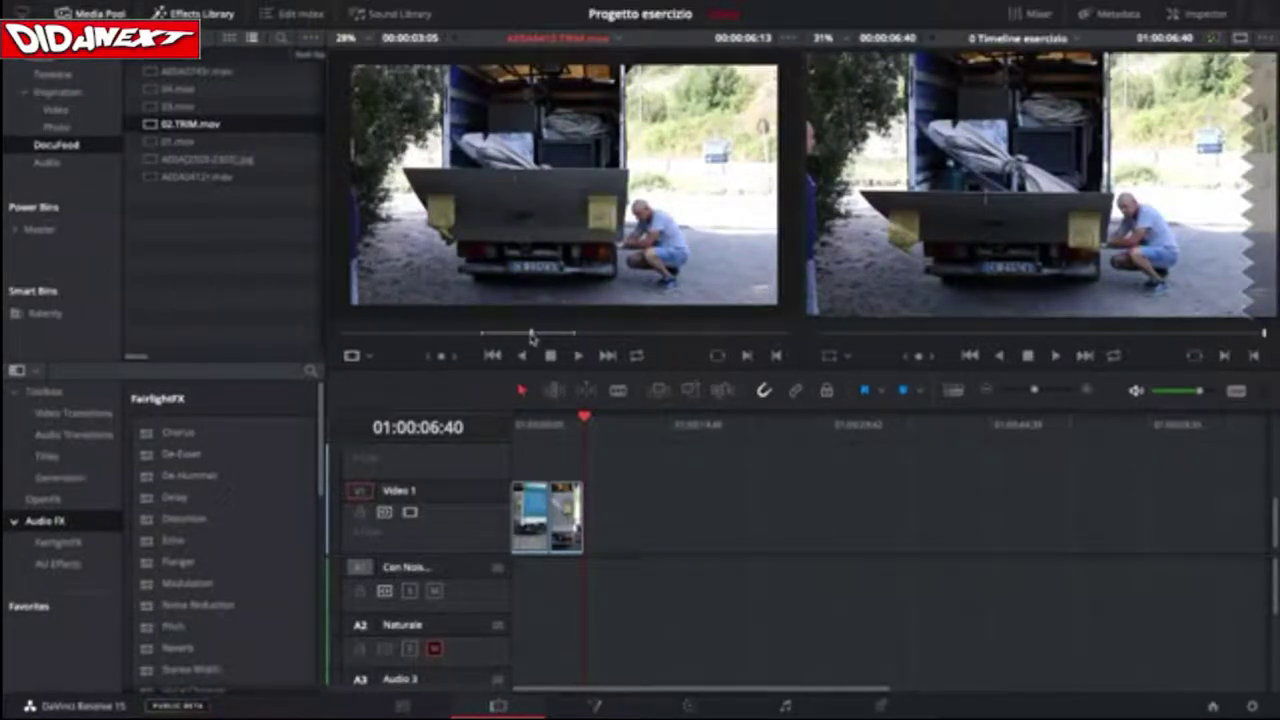
pyautogui.press('space')
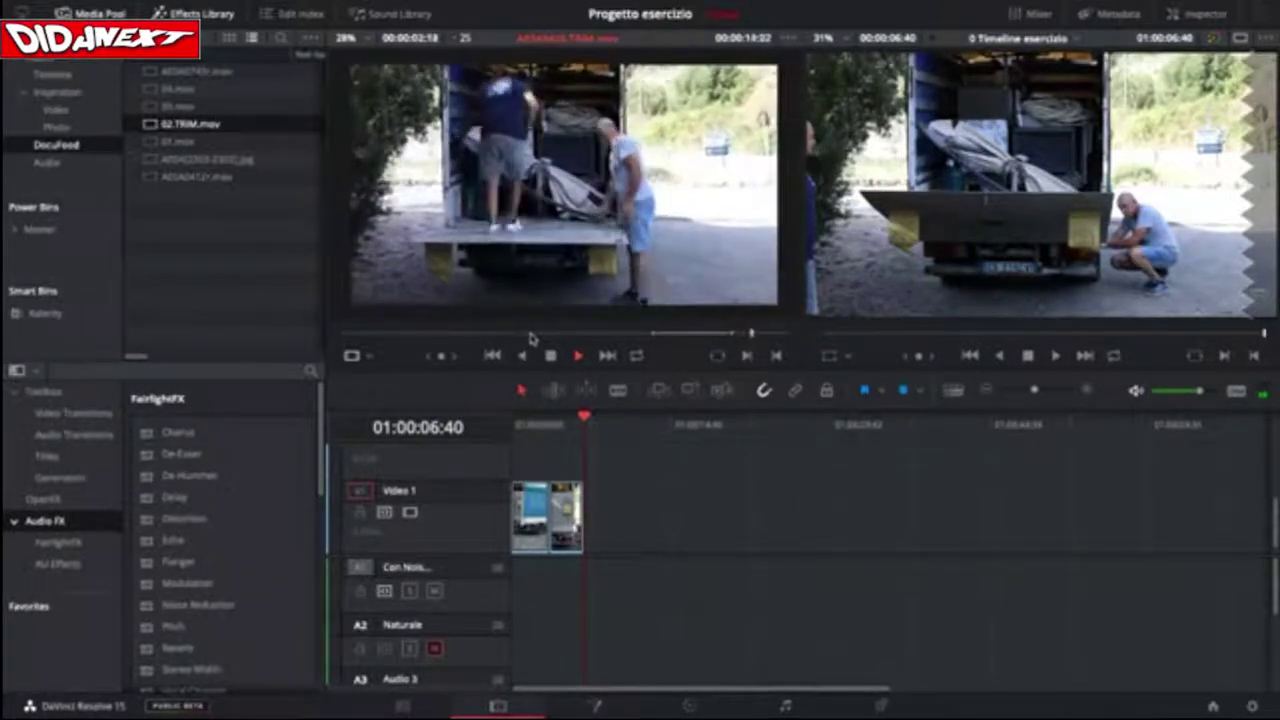
pyautogui.click(576, 355)
pyautogui.click(652, 335)
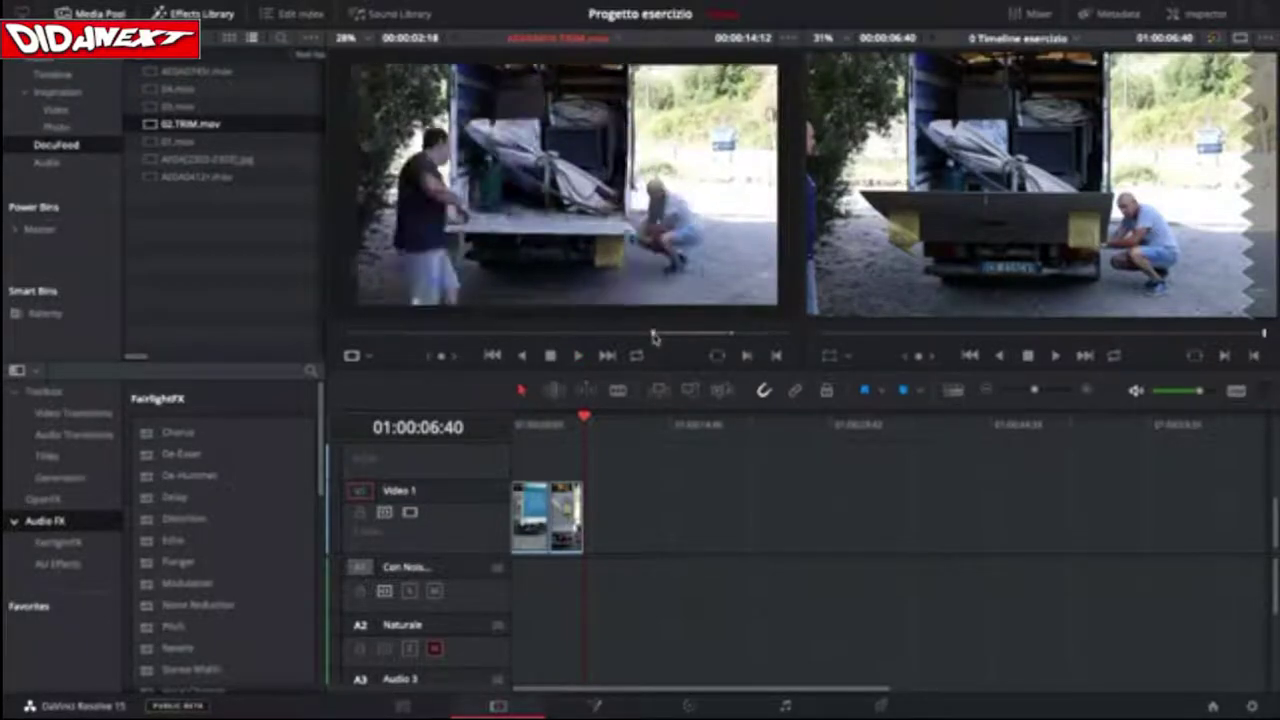
pyautogui.press('space')
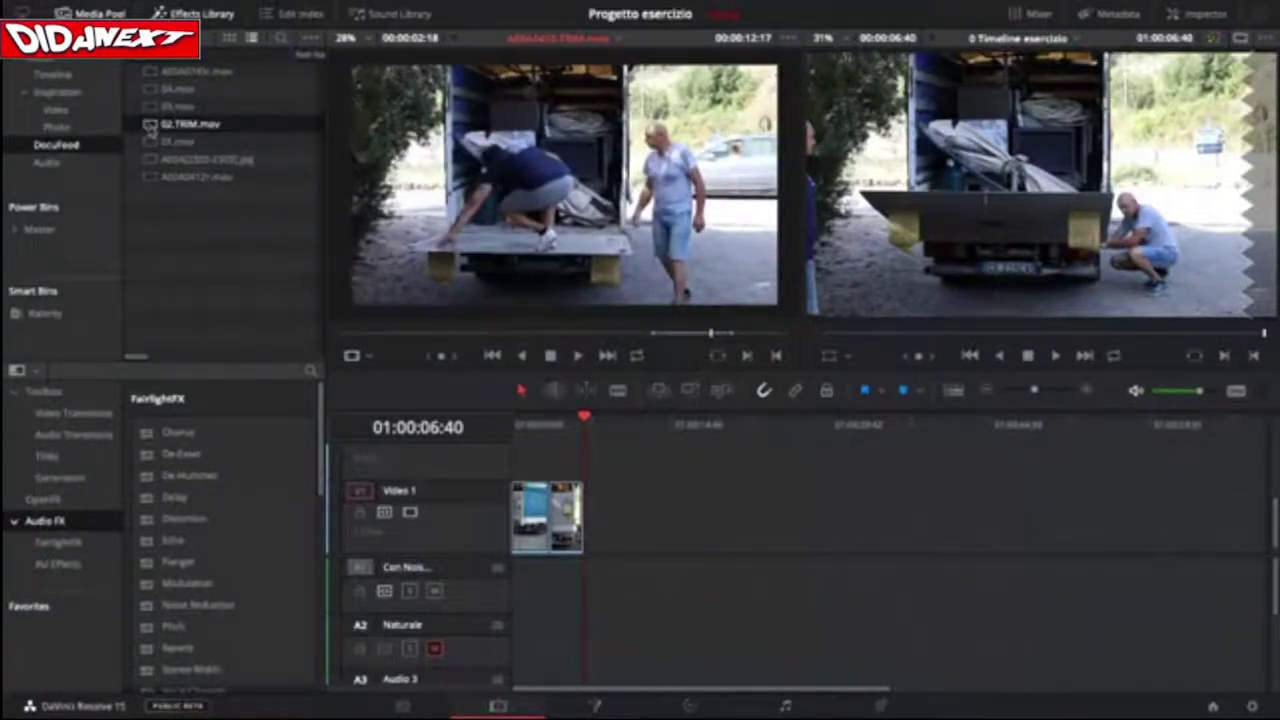
pyautogui.moveTo(543, 301); pyautogui.dragTo(600, 525)
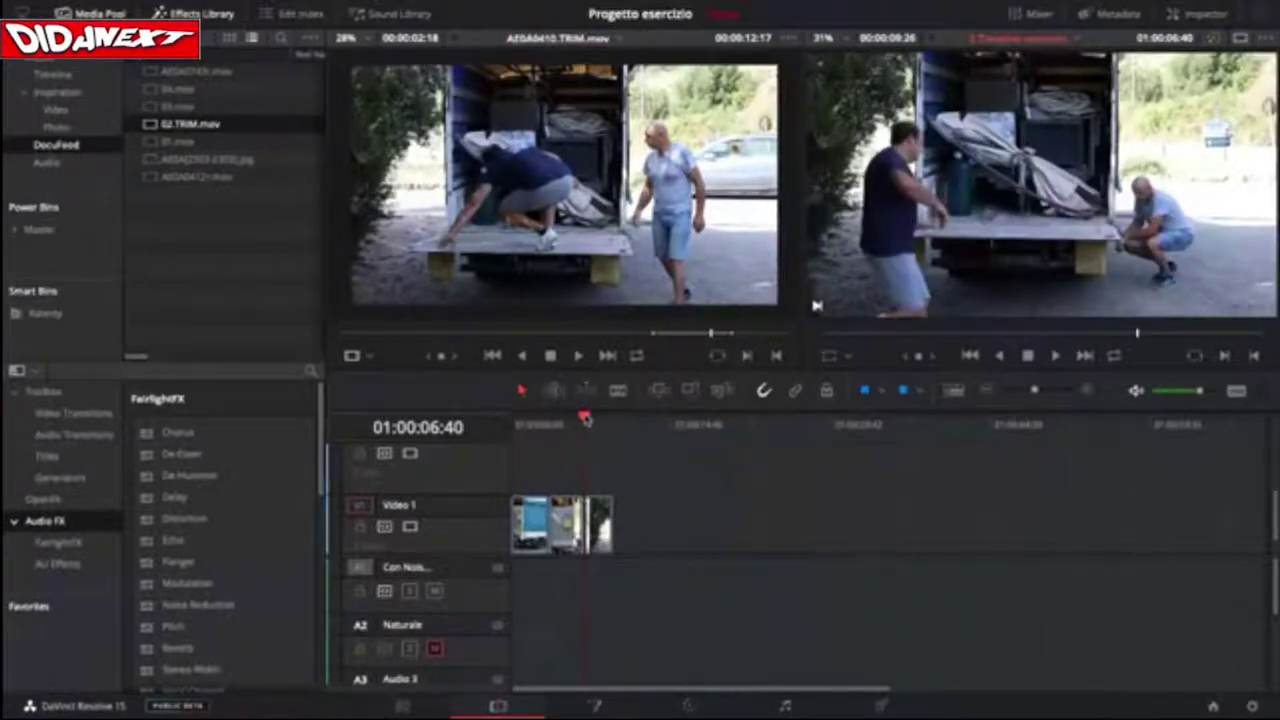
pyautogui.moveTo(586, 420); pyautogui.dragTo(613, 422)
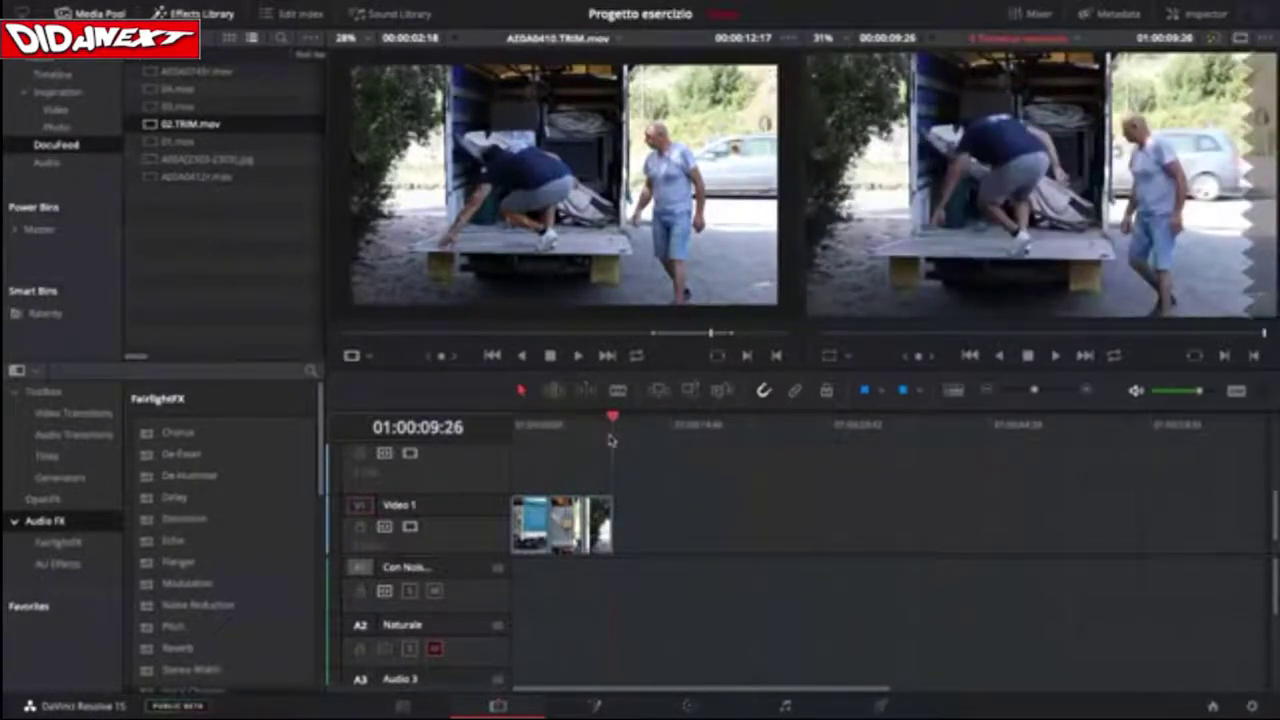
pyautogui.scroll(2, 646, 480)
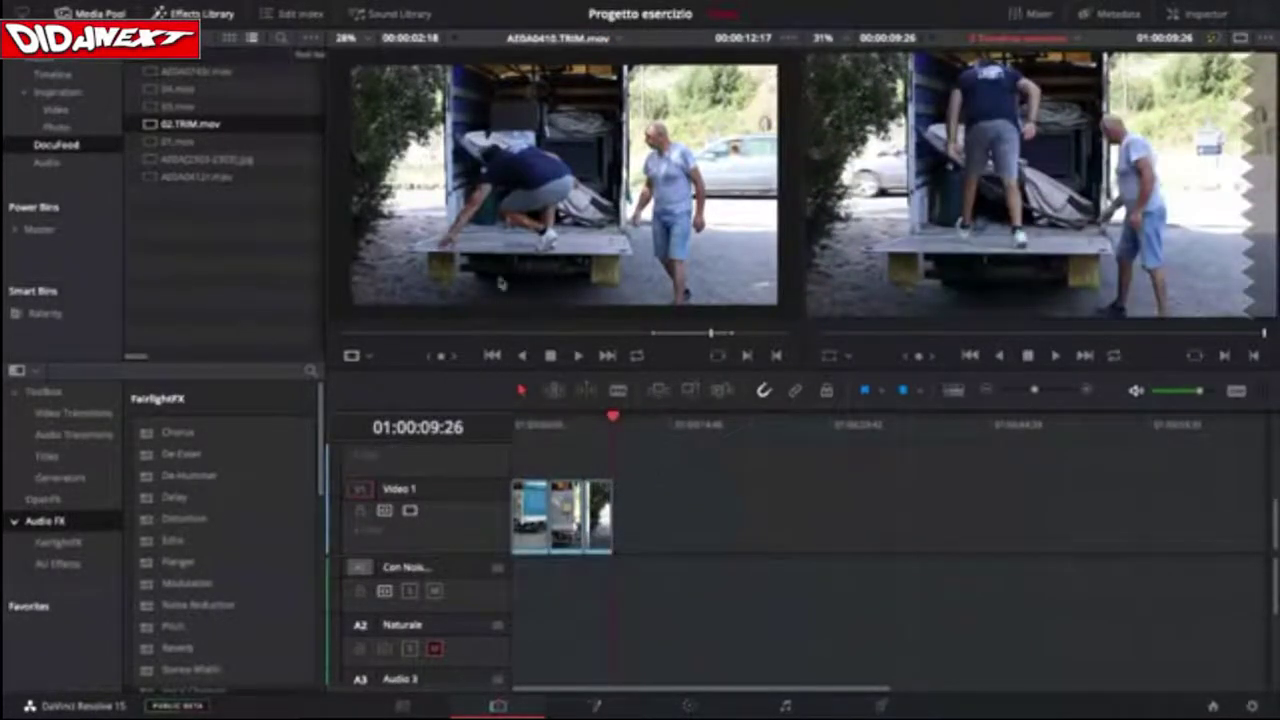
# Mark a 00:00:05:13 section near the end of 03.mov and append it to Video 1, leaving the playhead at its end, 01:00:15:02.
pyautogui.doubleClick(152, 107)
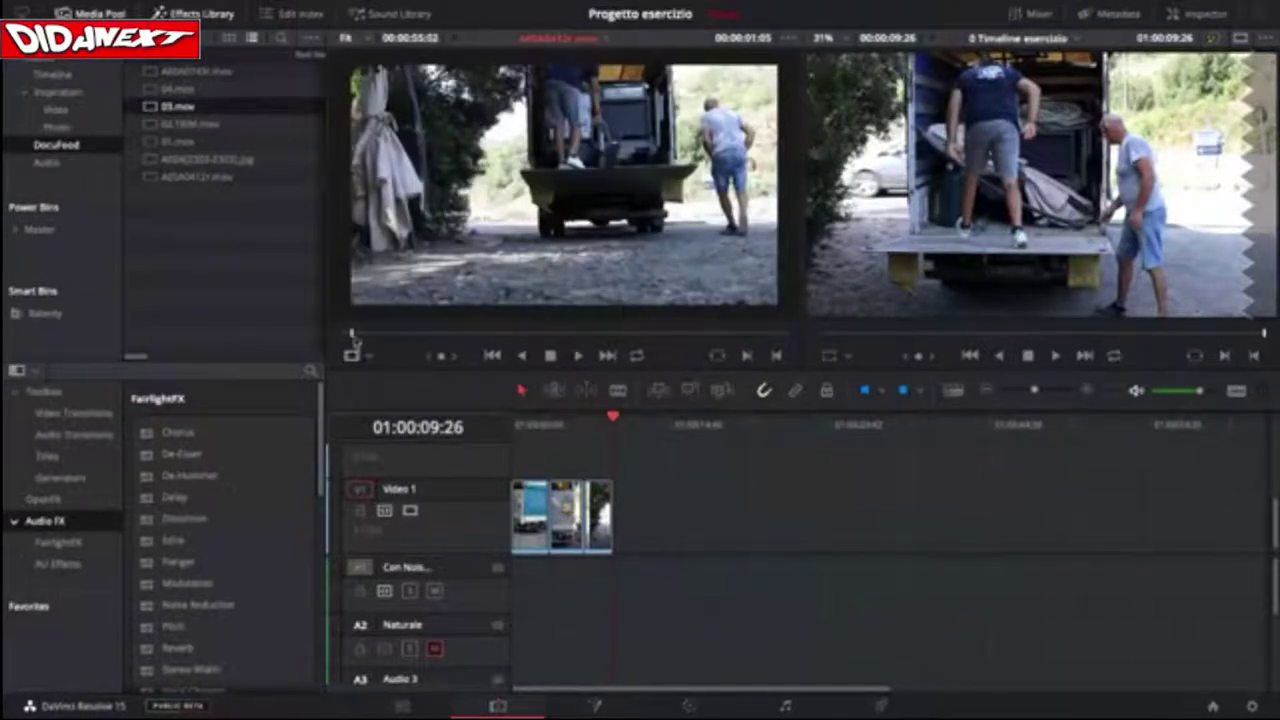
pyautogui.moveTo(351, 338); pyautogui.dragTo(449, 336)
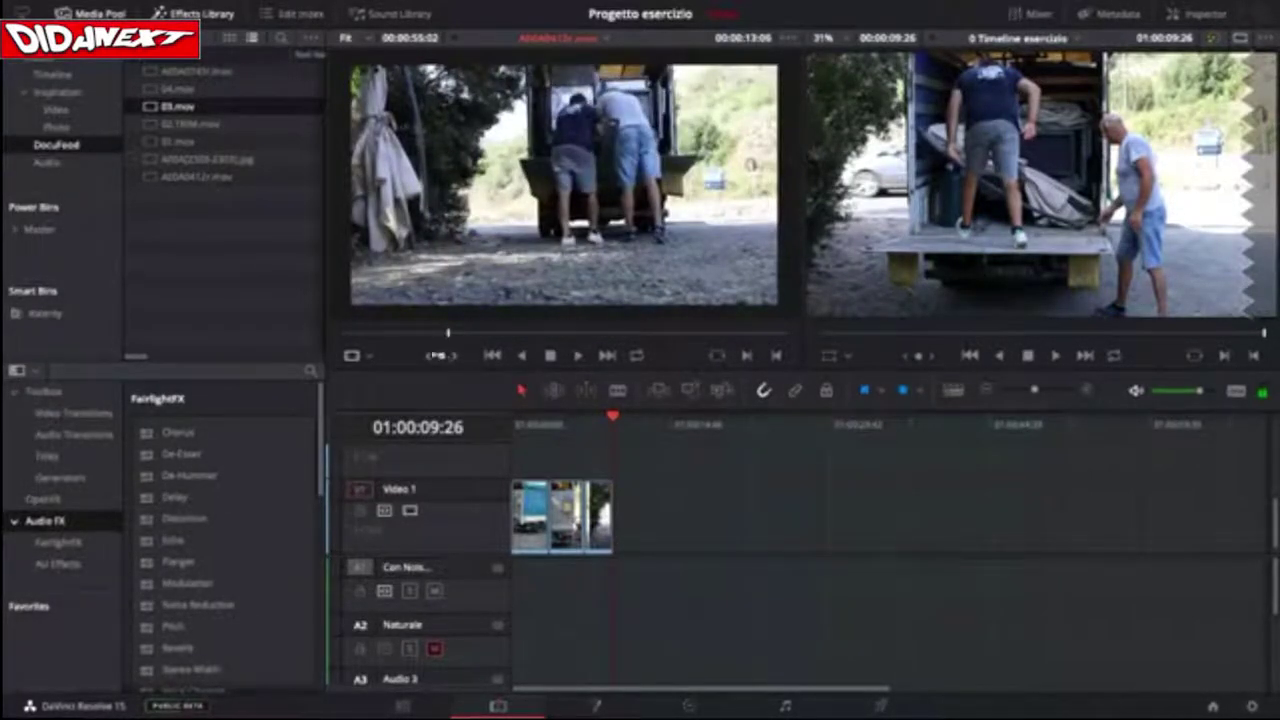
pyautogui.press('space')
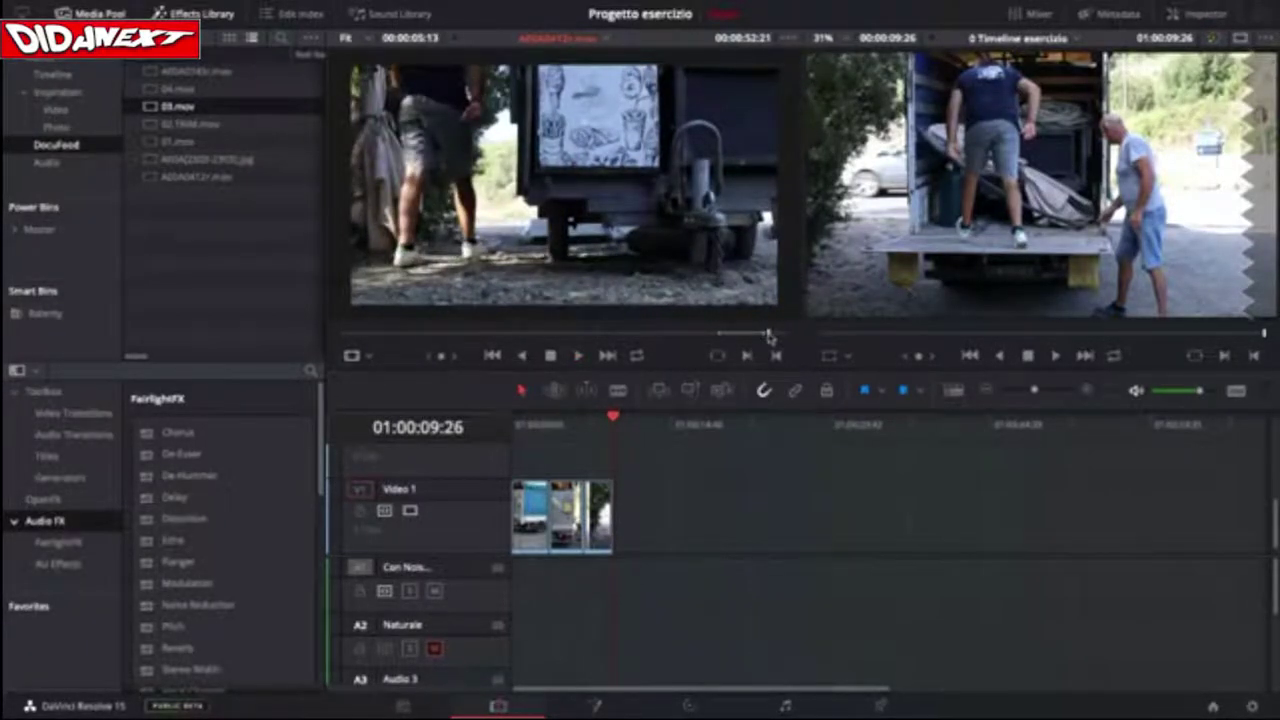
pyautogui.moveTo(767, 335); pyautogui.dragTo(754, 341)
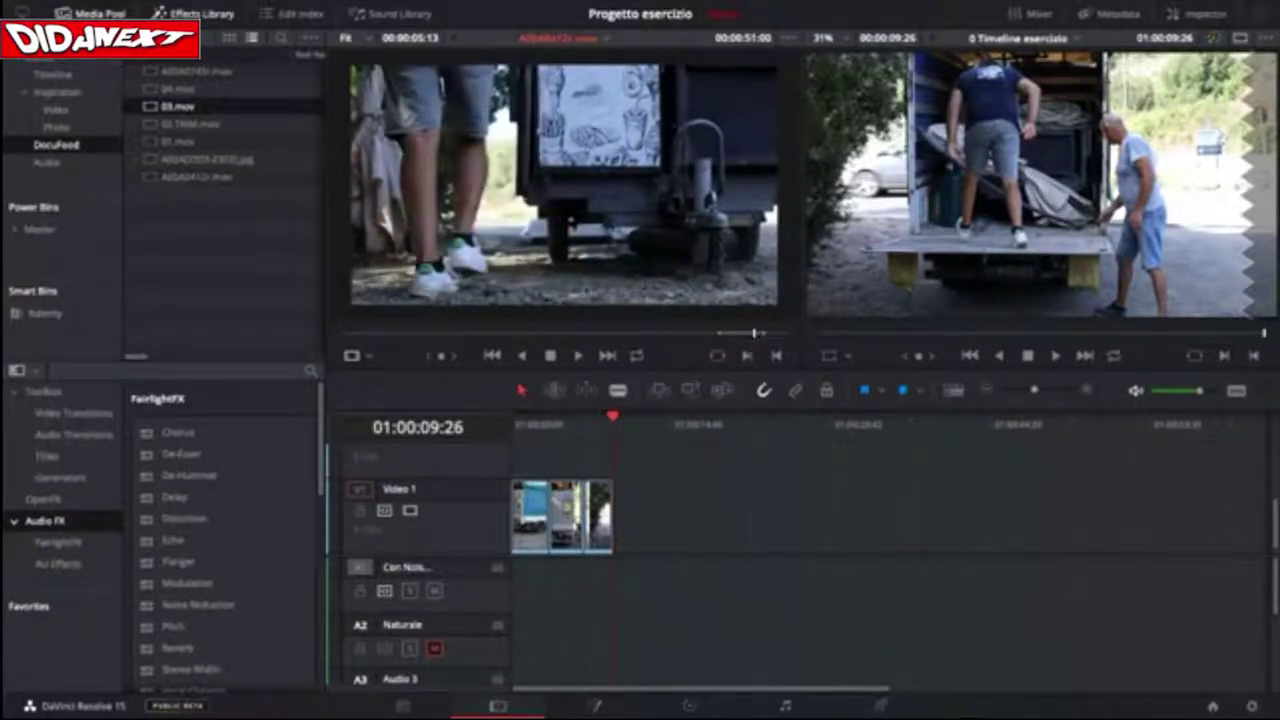
pyautogui.moveTo(560, 300); pyautogui.dragTo(640, 515)
pyautogui.click(672, 423)
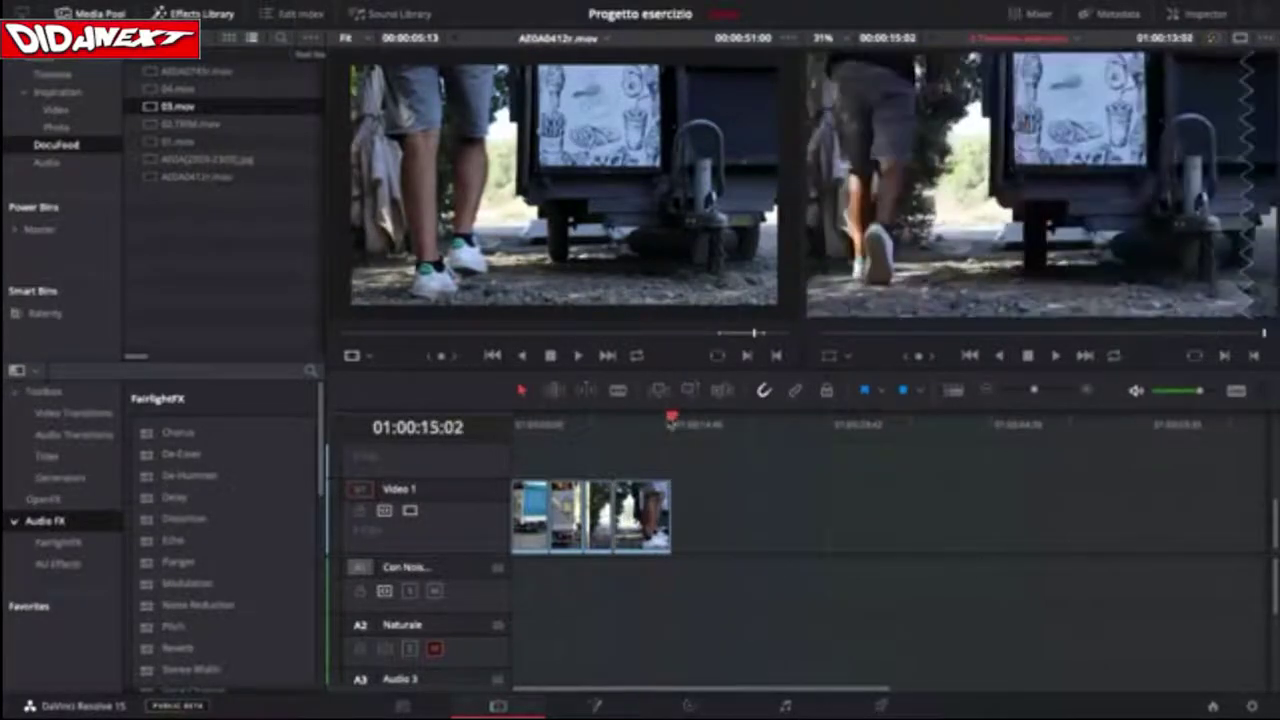
# Mark a 00:00:04:11 section of 04.mov in the source viewer and append it to Video 1 at 01:00:15:02.
pyautogui.click(165, 89)
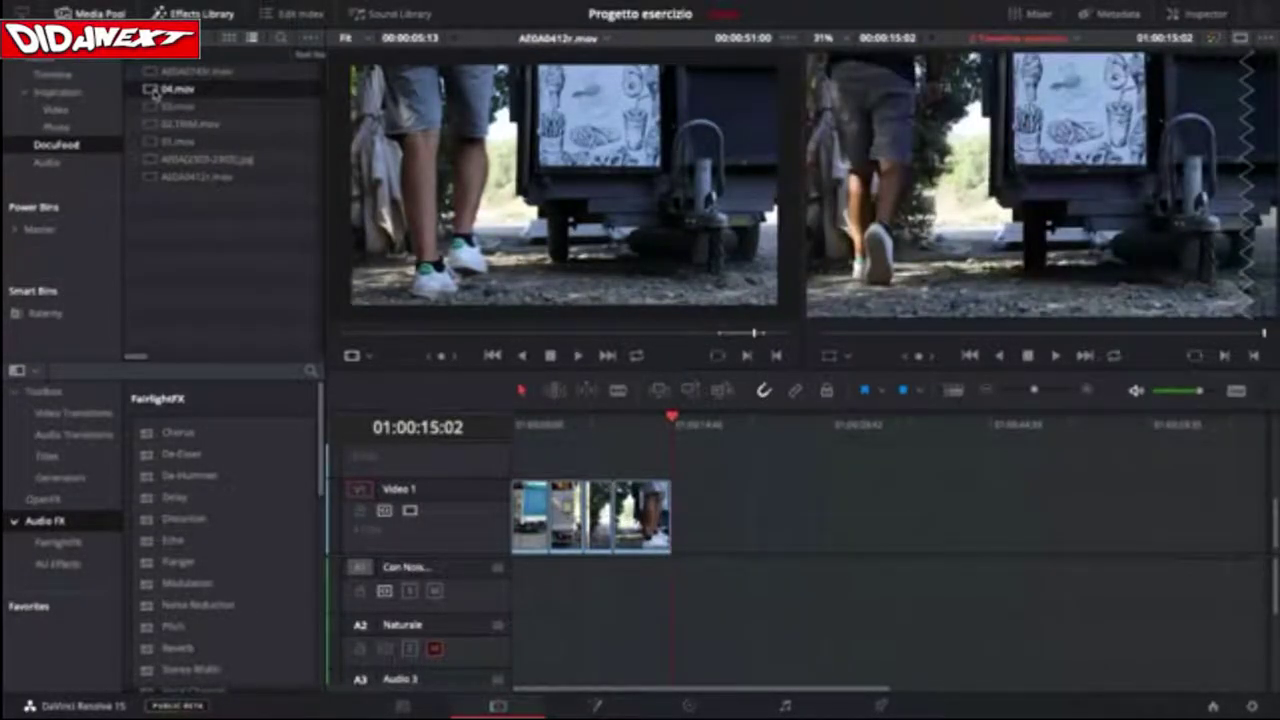
pyautogui.moveTo(409, 336); pyautogui.dragTo(324, 344)
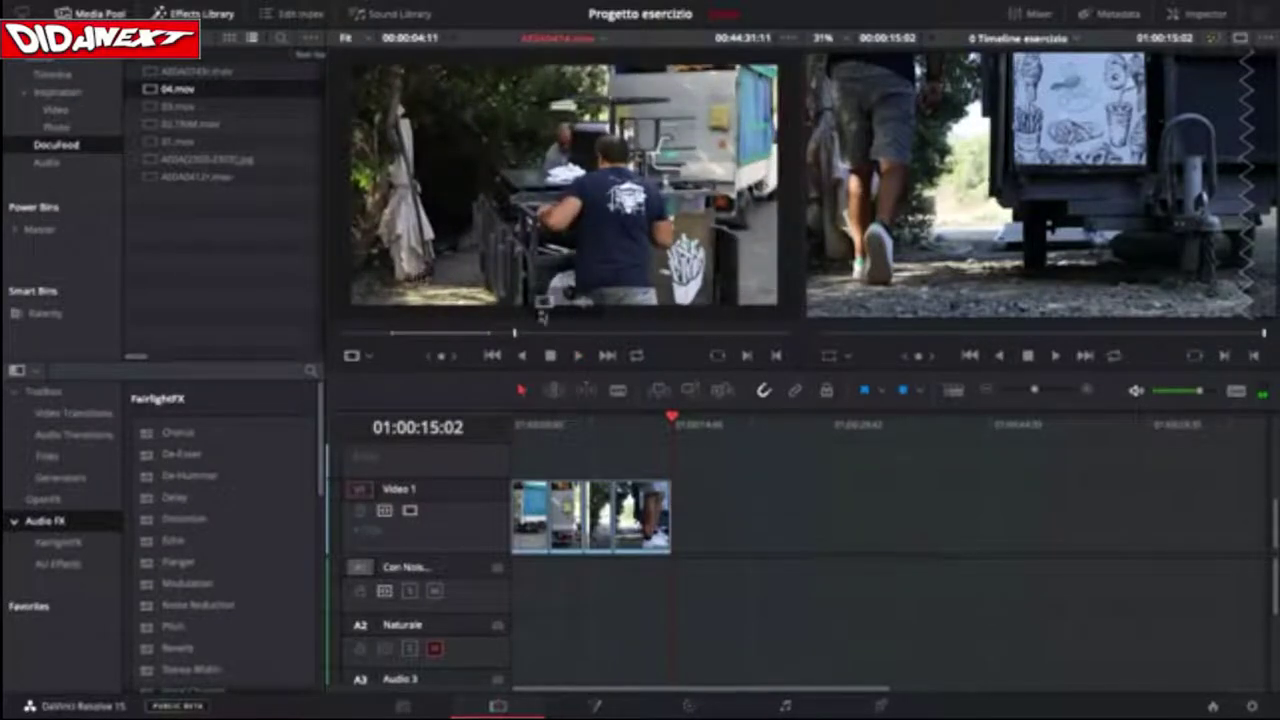
pyautogui.moveTo(512, 337); pyautogui.dragTo(434, 336)
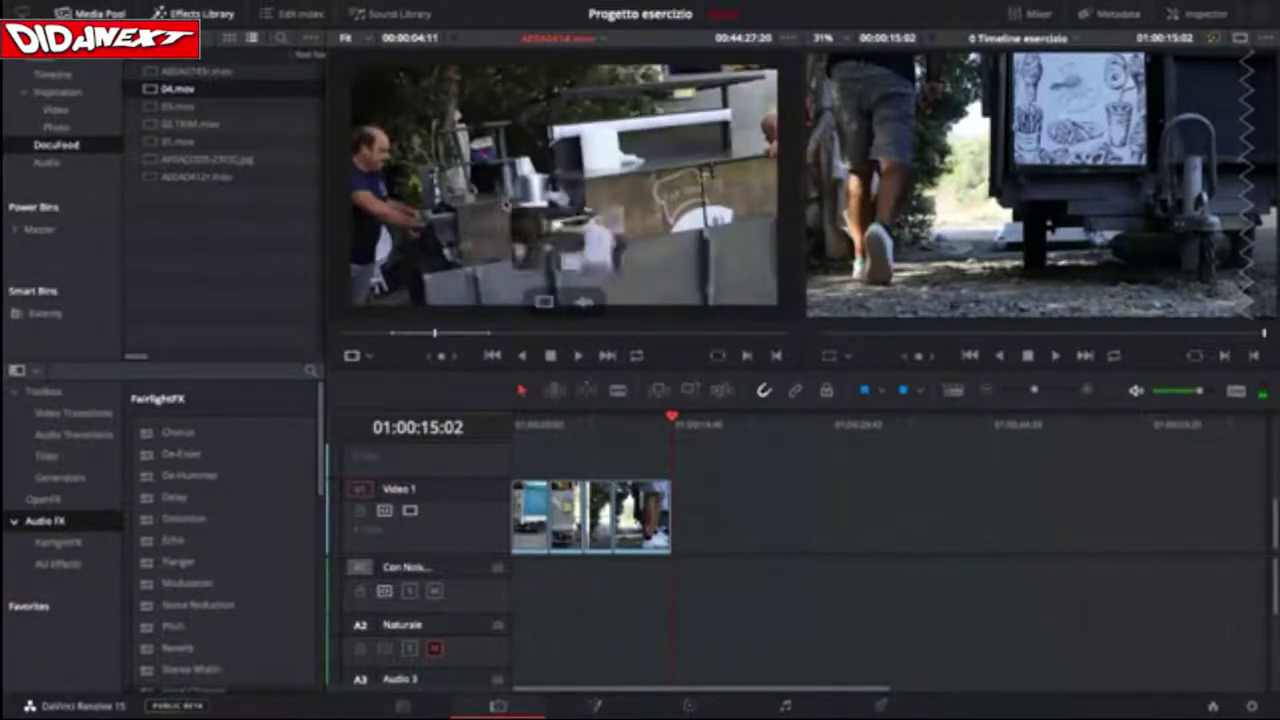
pyautogui.moveTo(580, 250); pyautogui.dragTo(700, 512)
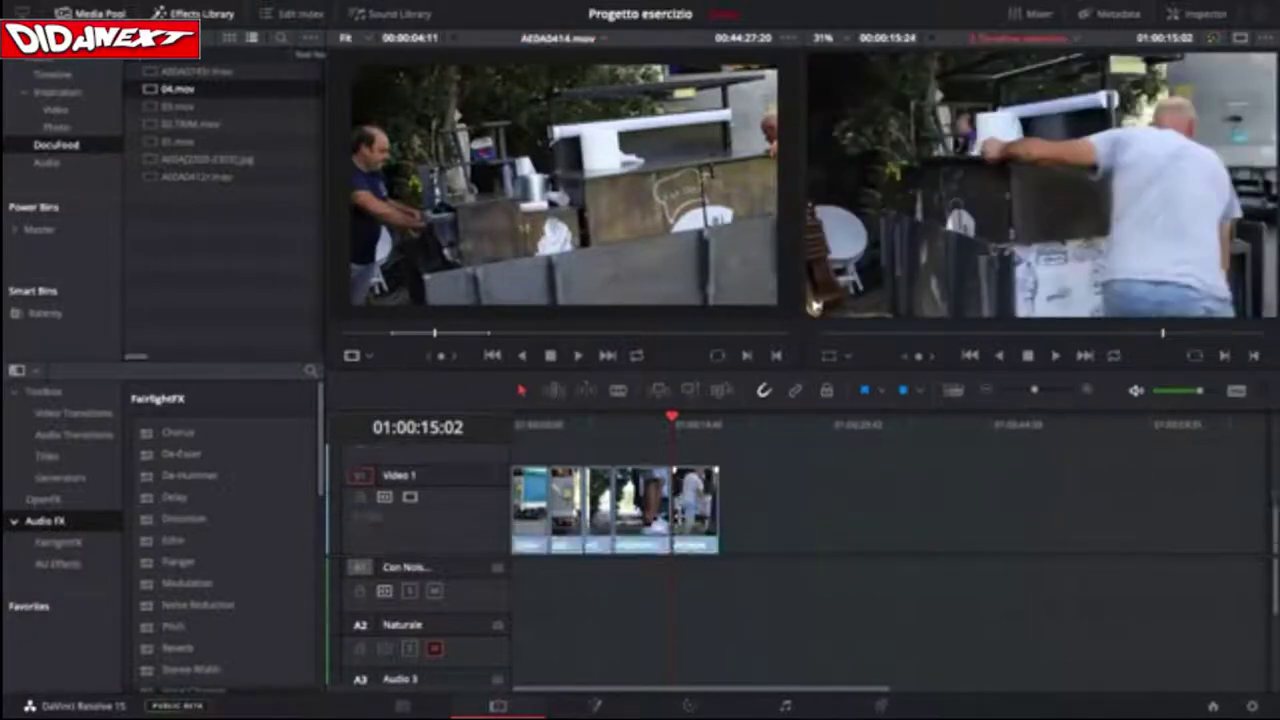
# Play the assembled edit from its start to review the cuts, and return the timeline playhead to 01:00:00:00.
pyautogui.click(513, 421)
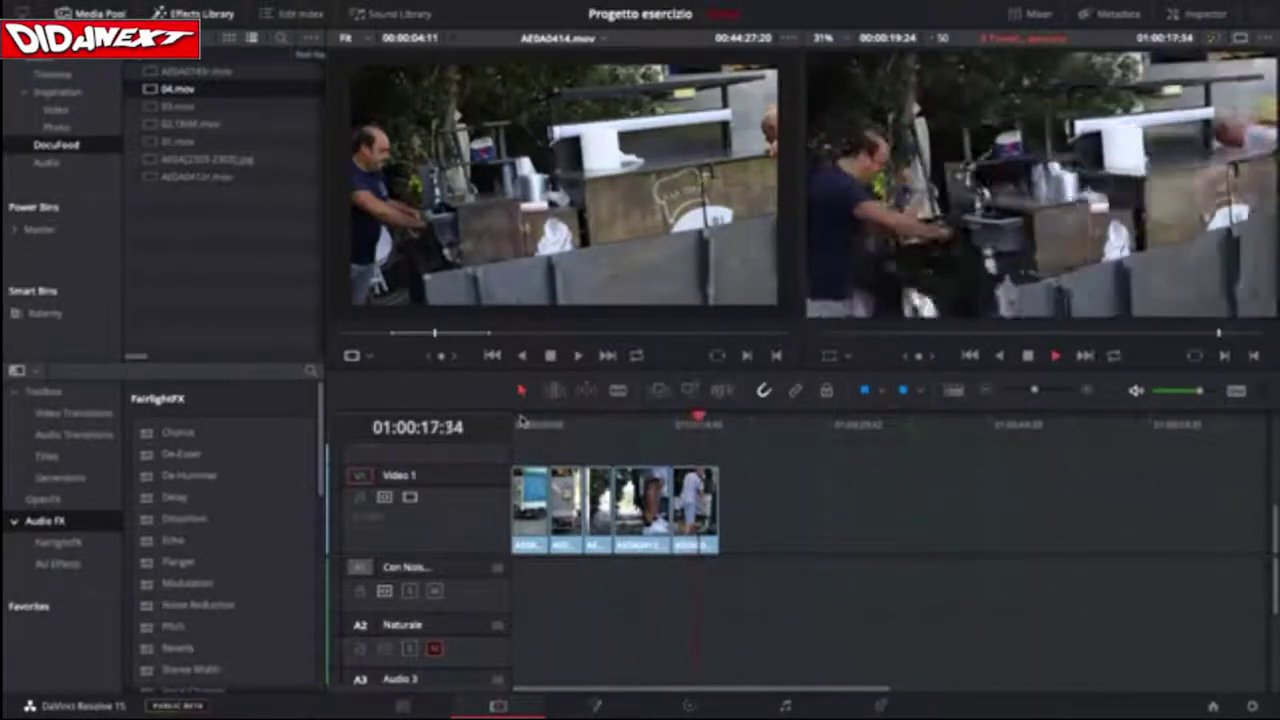
pyautogui.press('space')
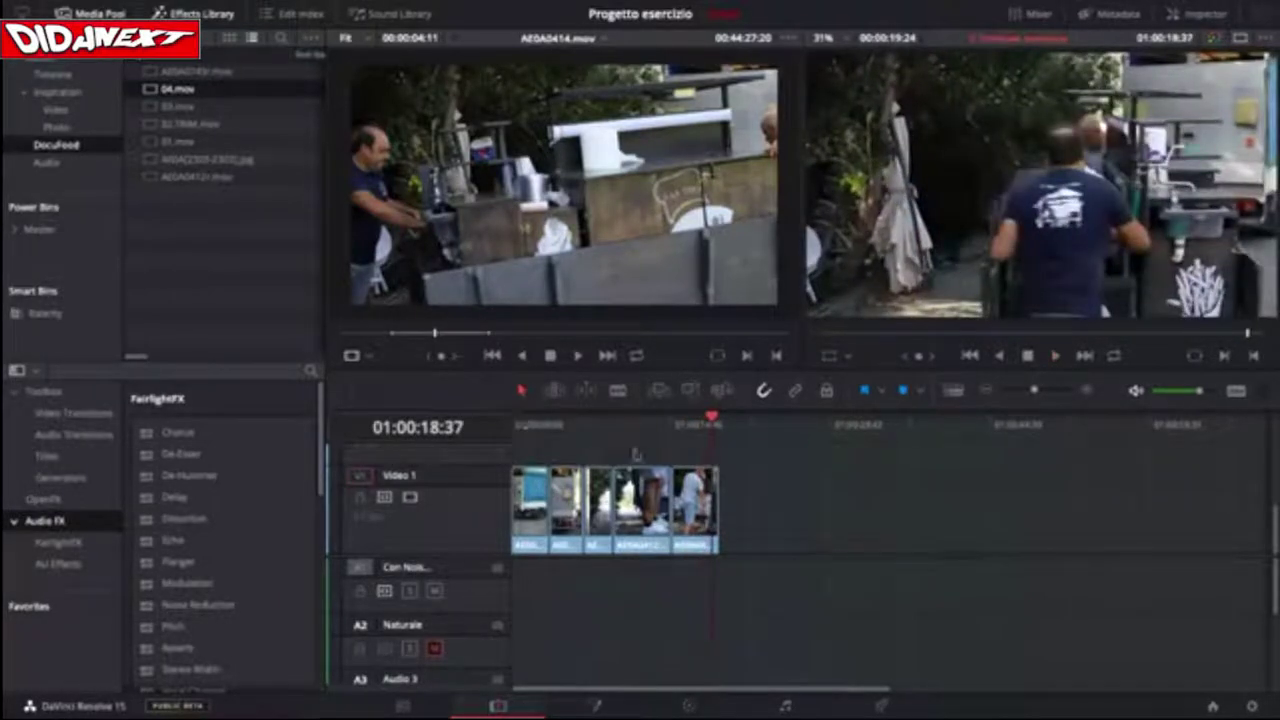
pyautogui.moveTo(711, 420); pyautogui.dragTo(517, 432)
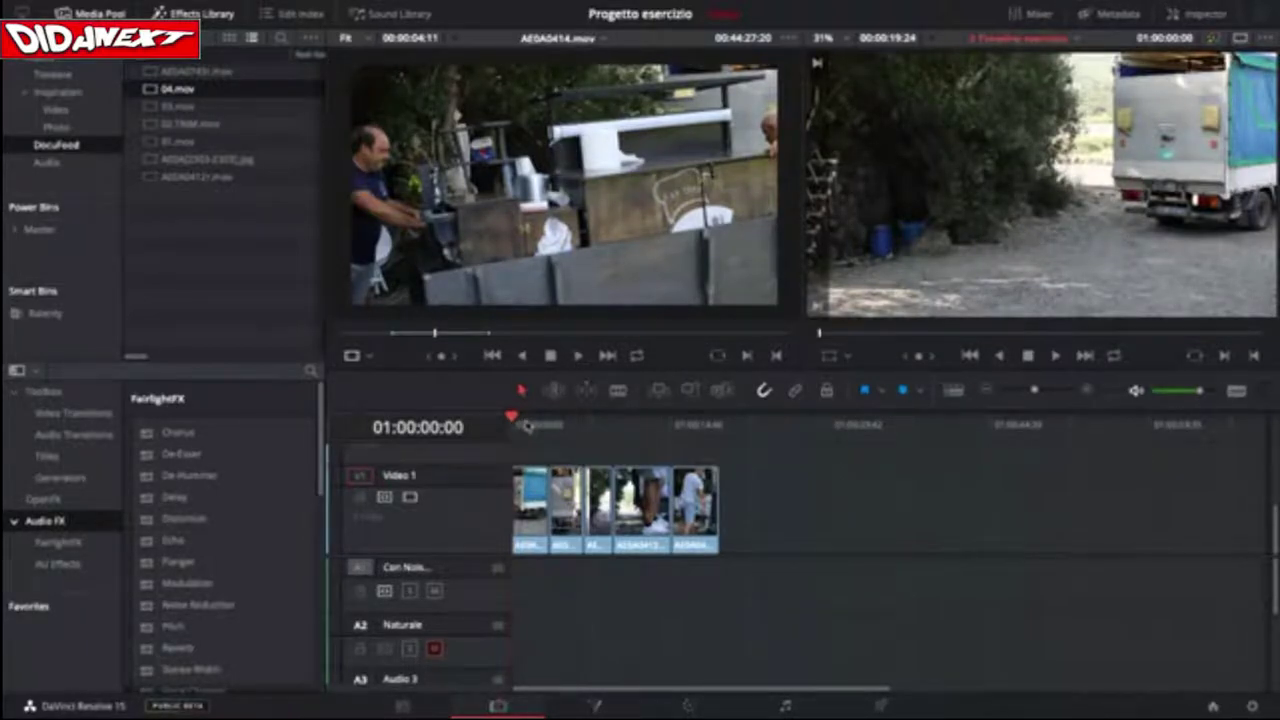
pyautogui.moveTo(522, 425)
pyautogui.mouseDown()
pyautogui.moveTo(552, 425)
pyautogui.moveTo(514, 428)
pyautogui.mouseUp()
# Review the first clip on Video 1, place the playhead at 01:00:01:23 and trim the clip's end back to it.
pyautogui.moveTo(516, 470); pyautogui.dragTo(530, 478)
pyautogui.moveTo(1038, 396); pyautogui.dragTo(1042, 396)
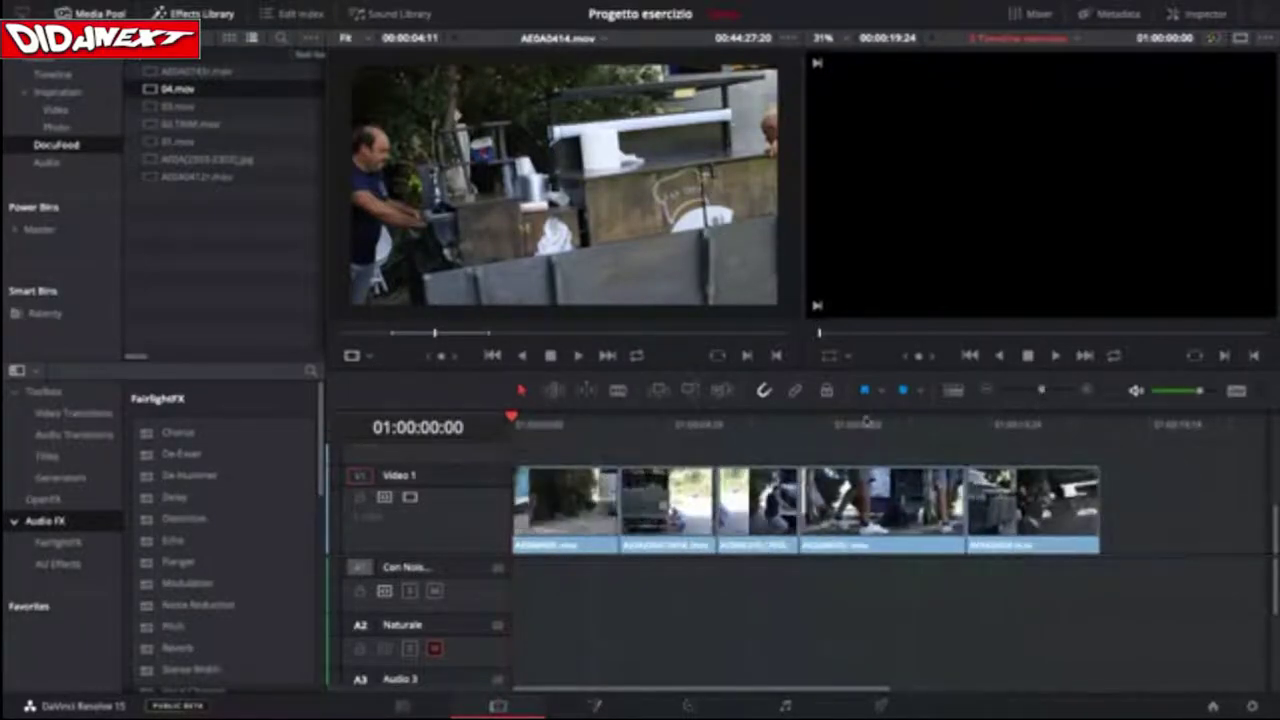
pyautogui.moveTo(518, 478); pyautogui.dragTo(525, 480)
pyautogui.press('space')
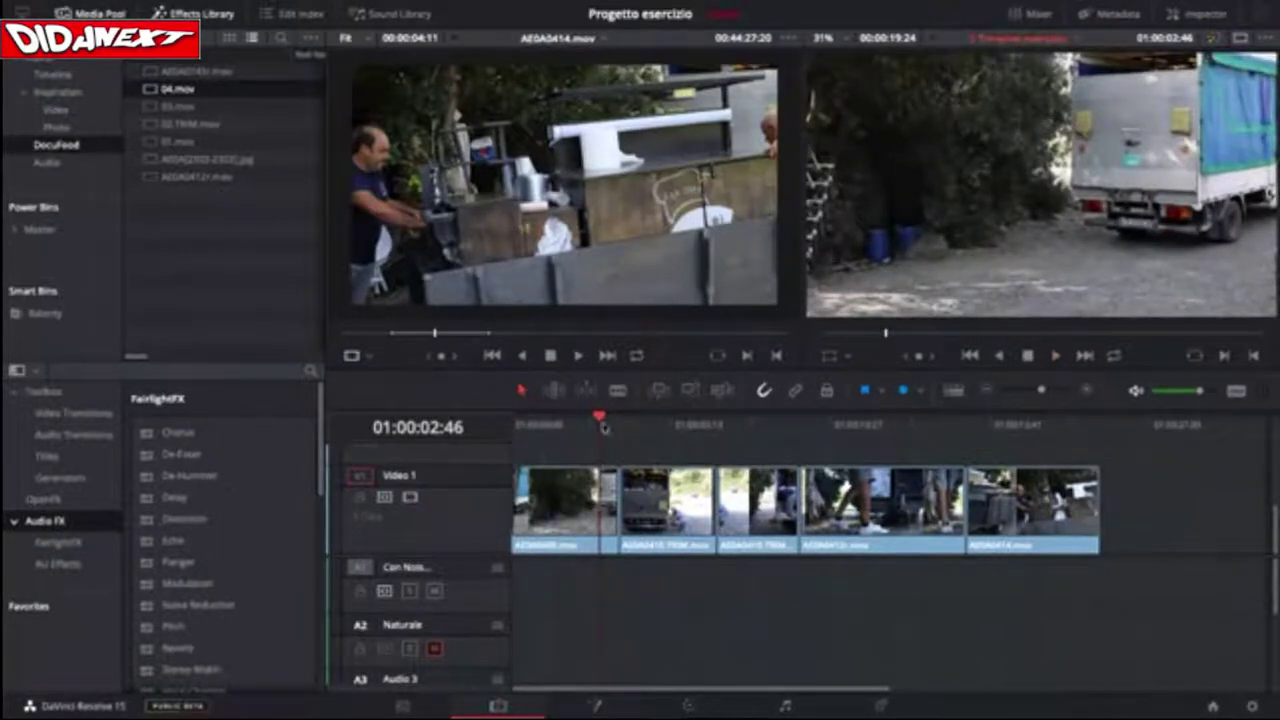
pyautogui.moveTo(604, 427)
pyautogui.mouseDown()
pyautogui.moveTo(515, 440)
pyautogui.moveTo(602, 427)
pyautogui.mouseUp()
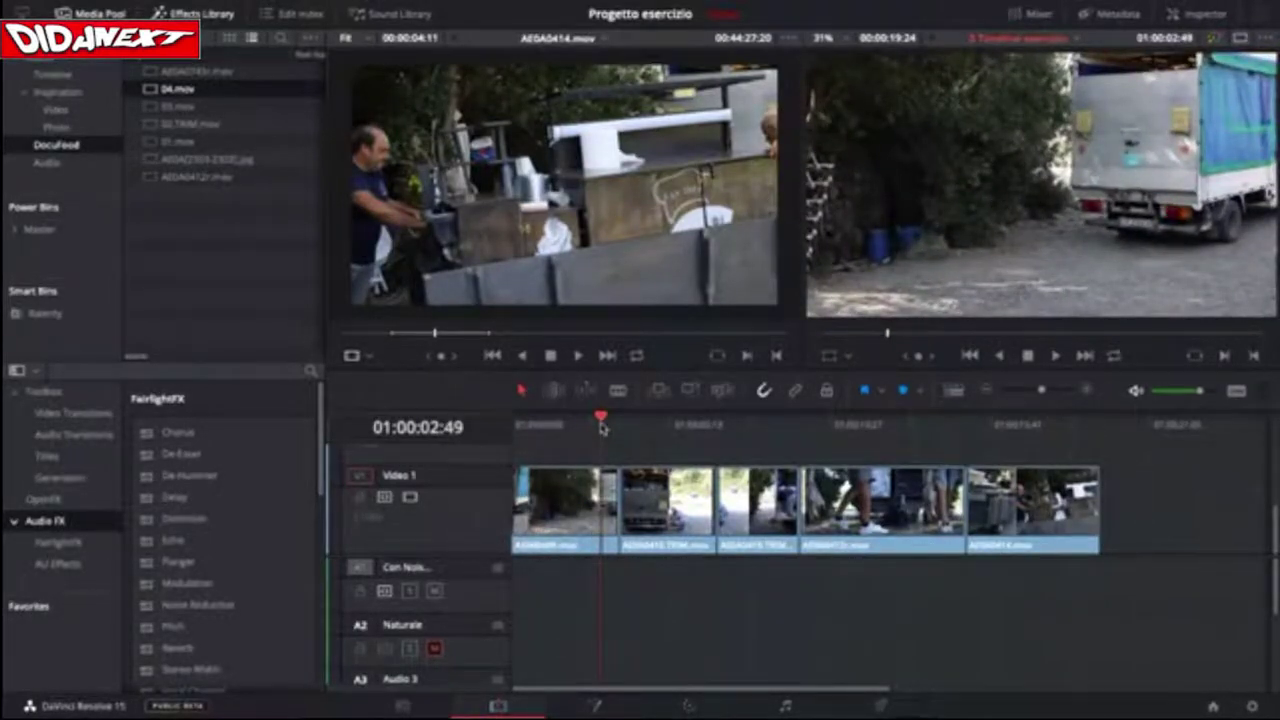
pyautogui.moveTo(601, 428); pyautogui.dragTo(556, 450)
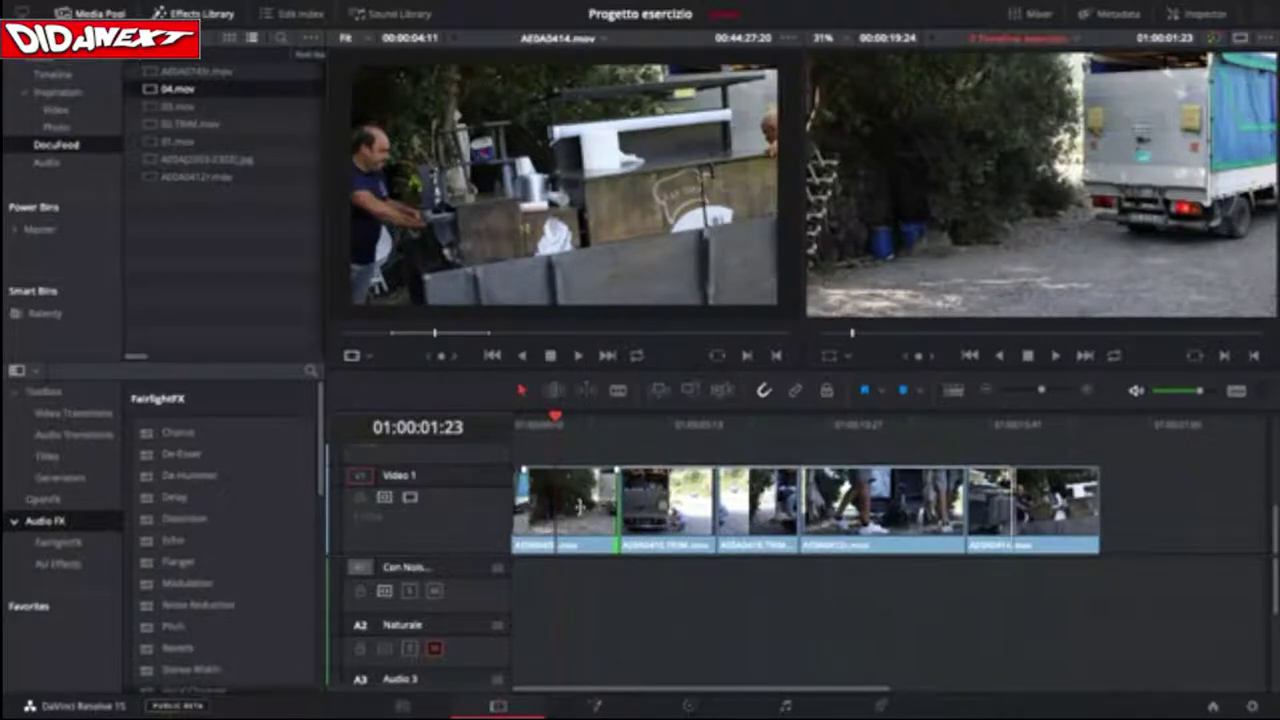
pyautogui.moveTo(617, 505); pyautogui.dragTo(556, 505)
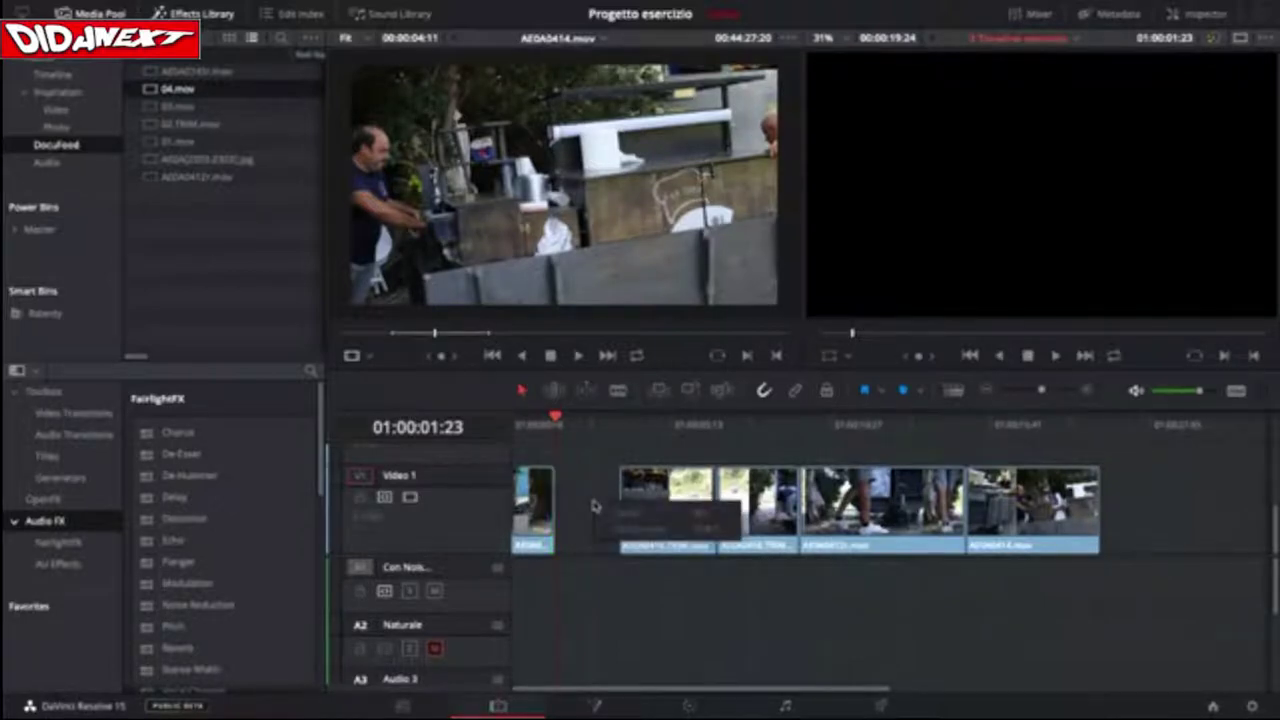
# Ripple delete the gap between the first and second clips on Video 1.
pyautogui.click(582, 491)
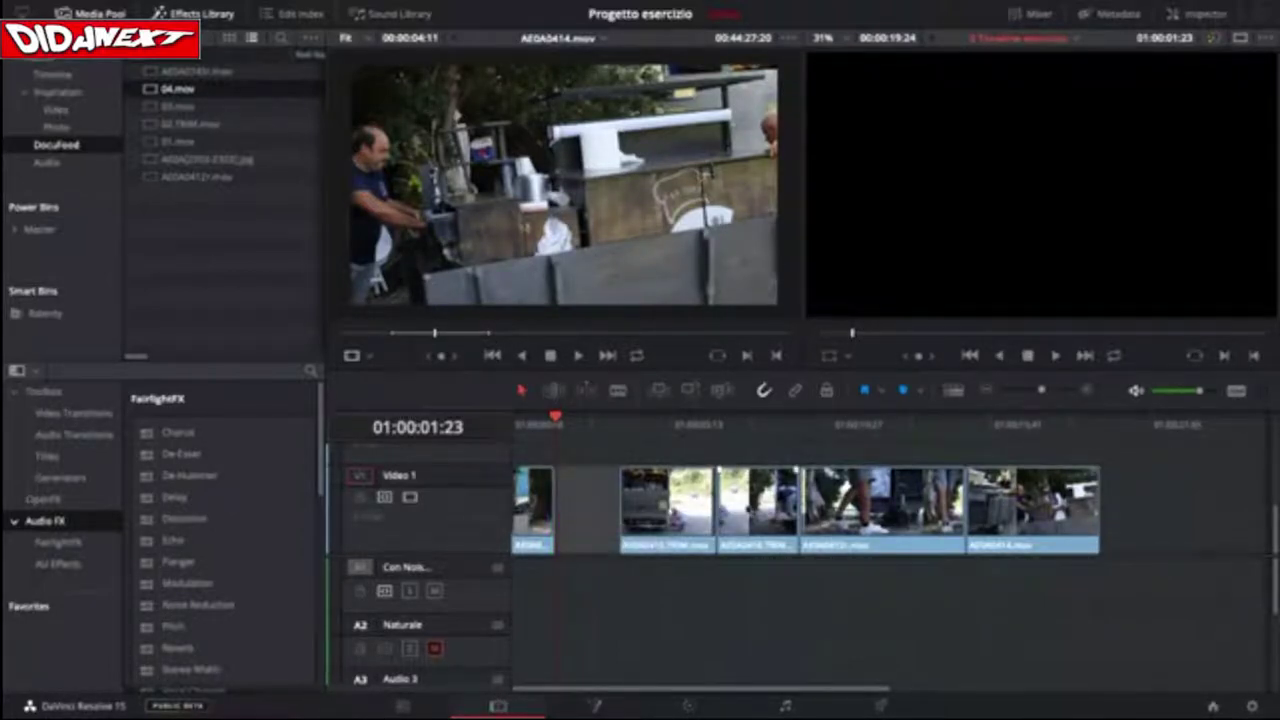
pyautogui.rightClick(576, 499)
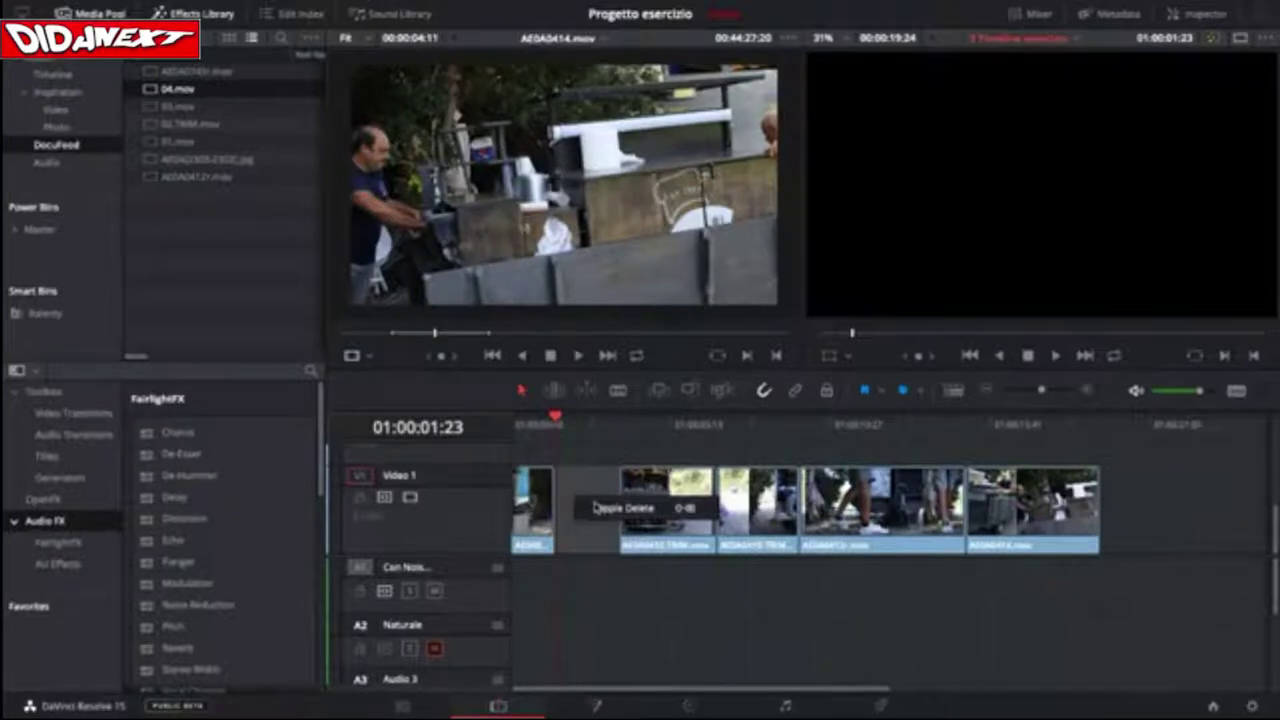
pyautogui.click(605, 507)
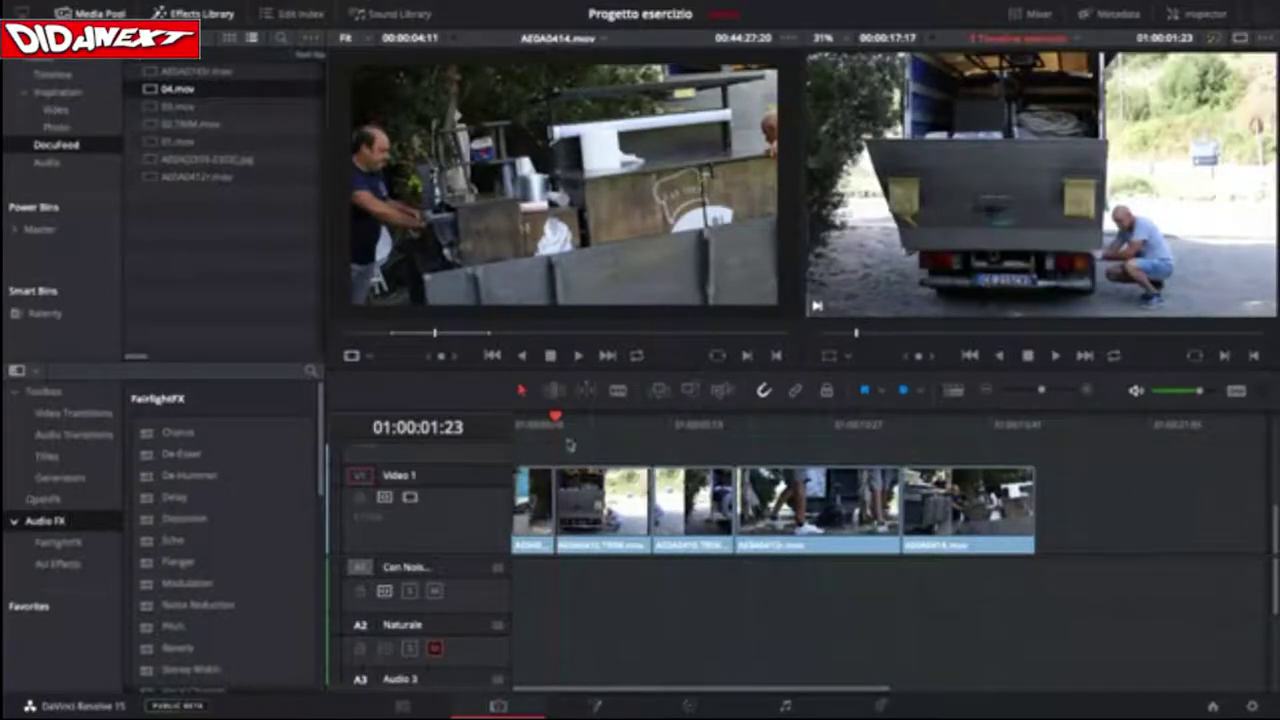
# Play the edit from 01:00:00:00 through the first cut, and place the playhead back on that cut at 01:00:01:23.
pyautogui.moveTo(542, 430); pyautogui.dragTo(500, 429)
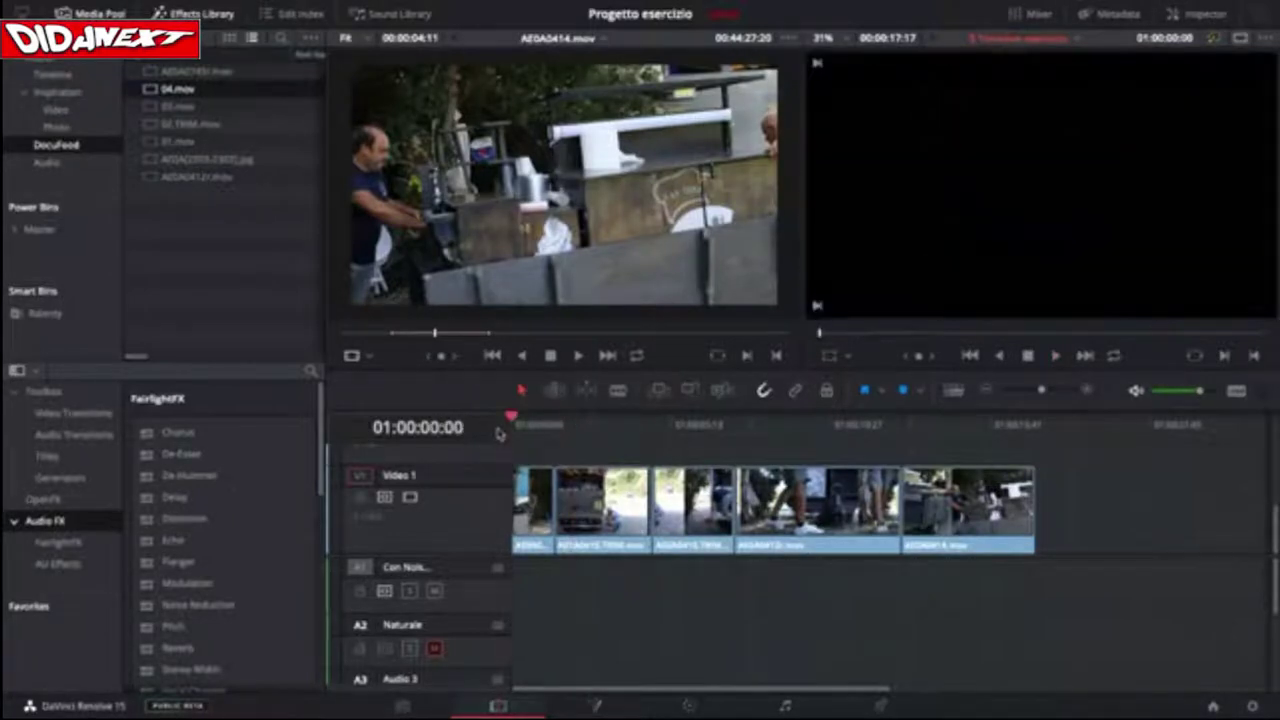
pyautogui.press('space')
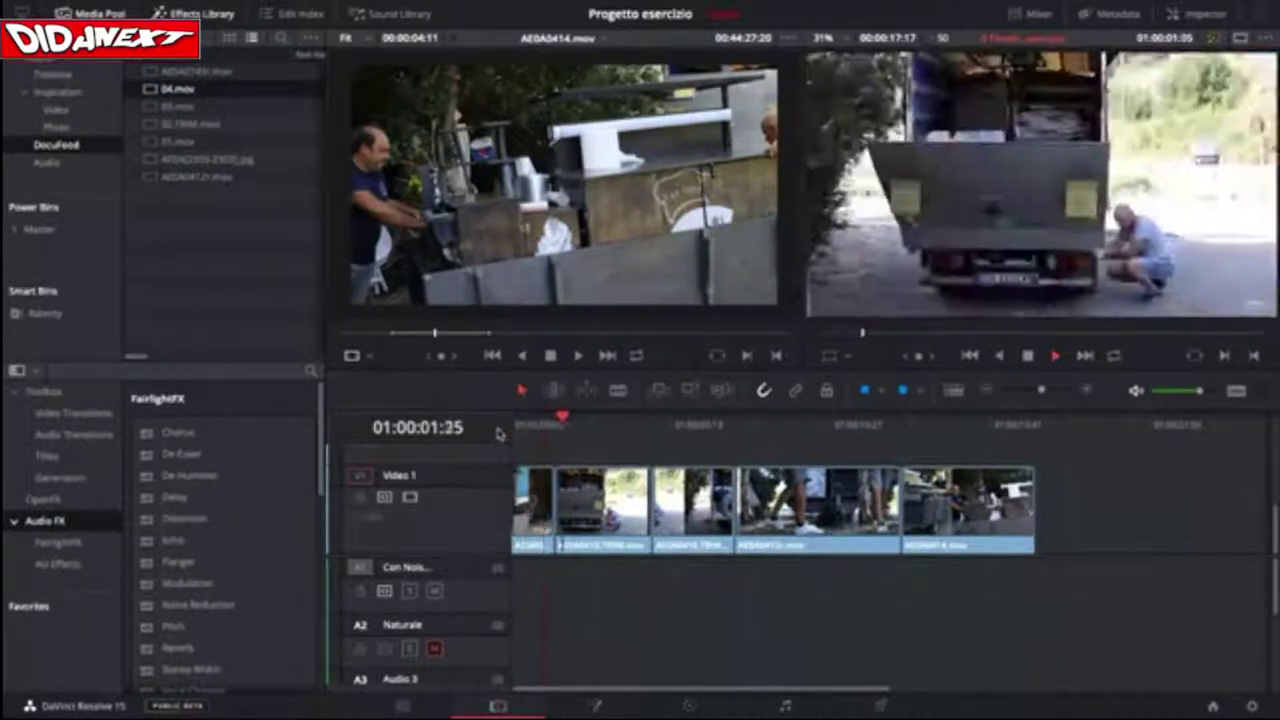
pyautogui.press('space')
pyautogui.click(576, 420)
pyautogui.moveTo(576, 420)
pyautogui.mouseDown()
pyautogui.moveTo(556, 434)
pyautogui.moveTo(586, 424)
pyautogui.moveTo(557, 430)
pyautogui.mouseUp()
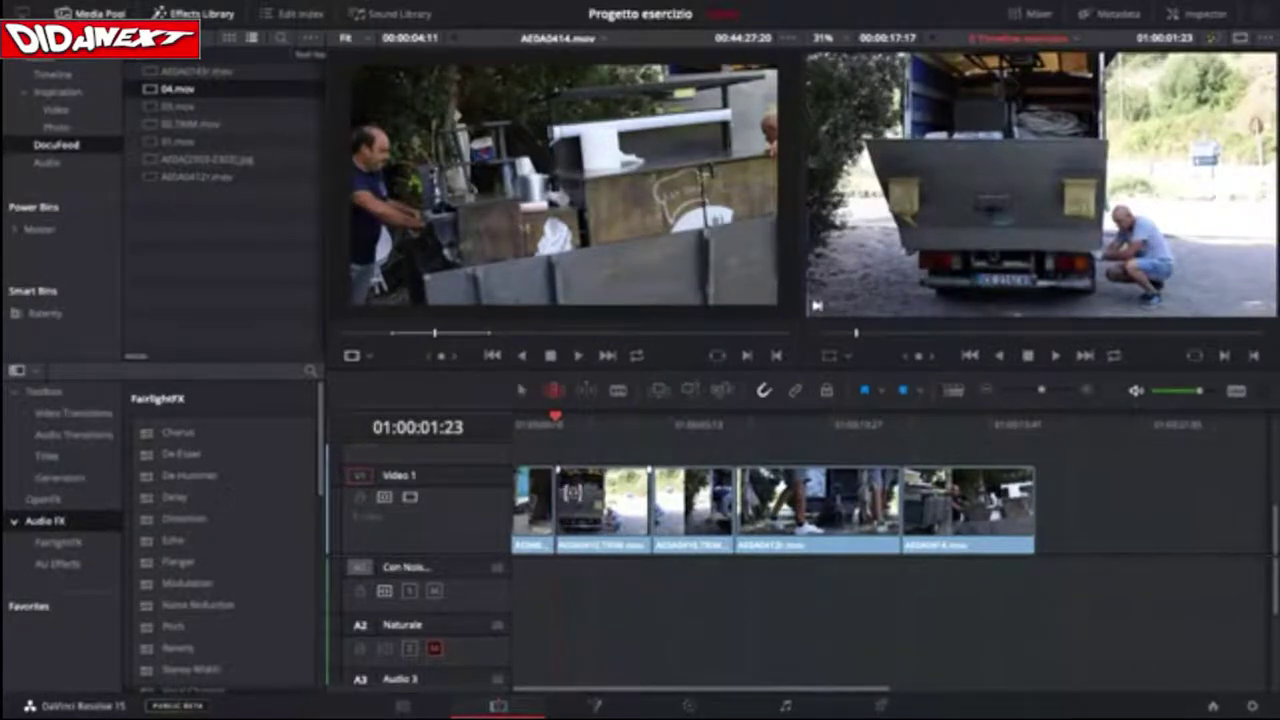
# In Trim Edit mode, slip the second clip's footage within its place on Video 1 and play across the first cut.
pyautogui.moveTo(574, 495); pyautogui.dragTo(667, 506)
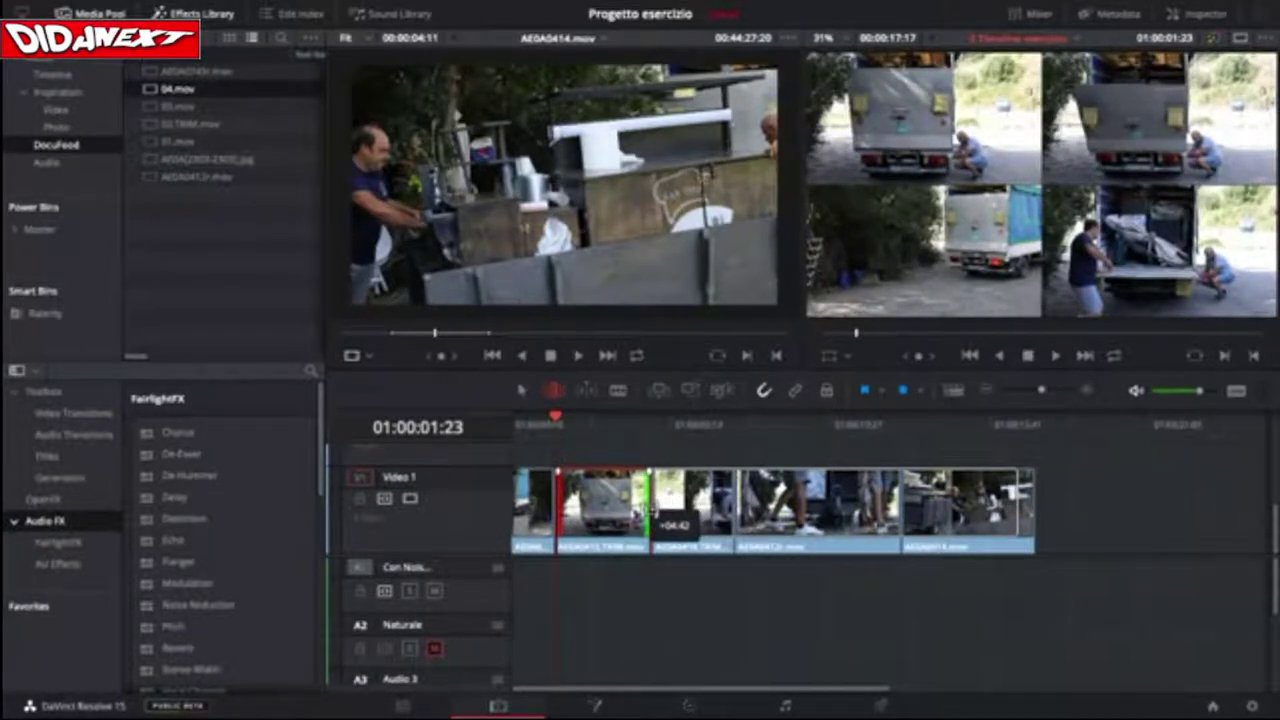
pyautogui.moveTo(651, 508); pyautogui.dragTo(588, 533)
pyautogui.click(533, 422)
pyautogui.press('space')
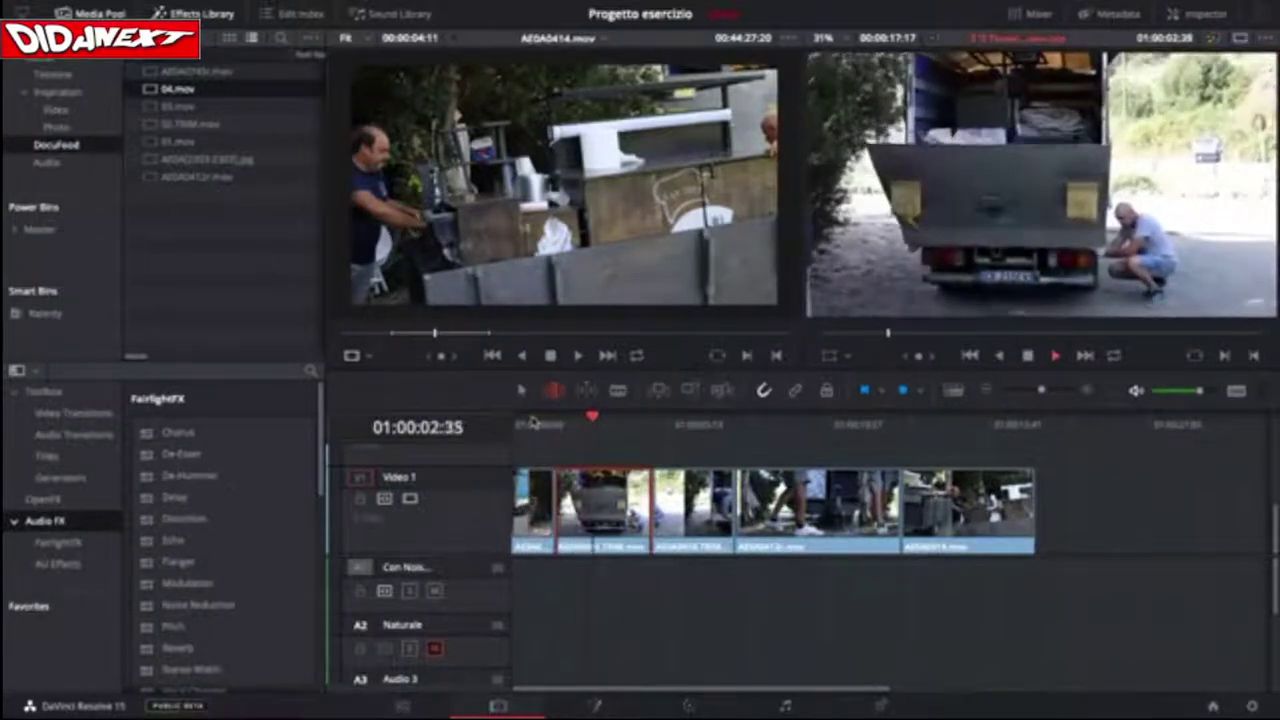
# Replay the transition from the first clip into the slipped second clip several times to judge the cut and its pacing.
pyautogui.click(522, 417)
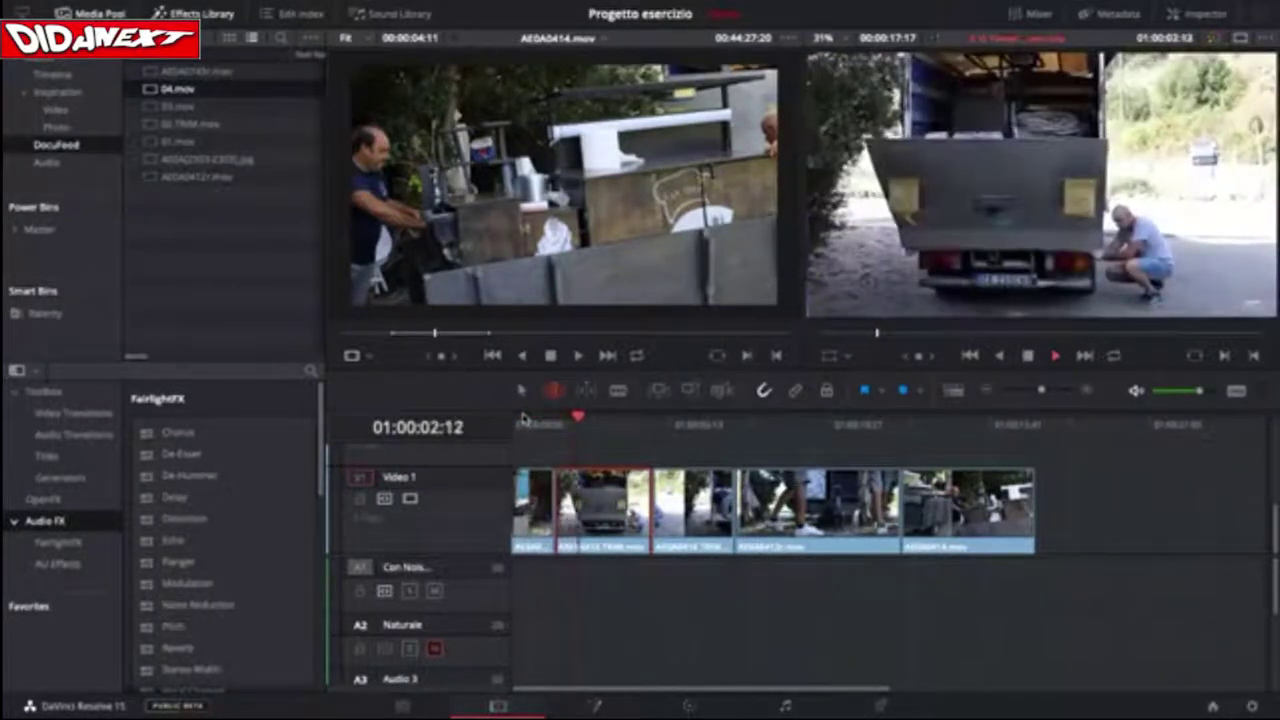
pyautogui.click(527, 420)
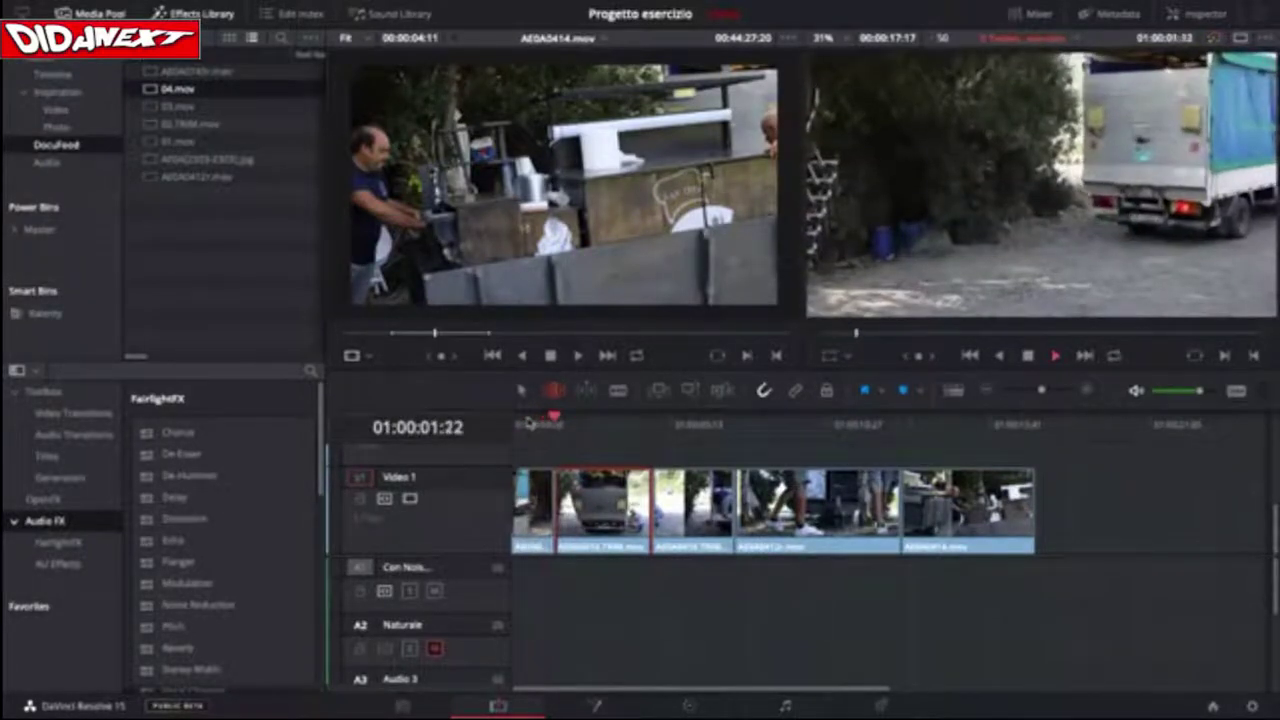
pyautogui.click(527, 420)
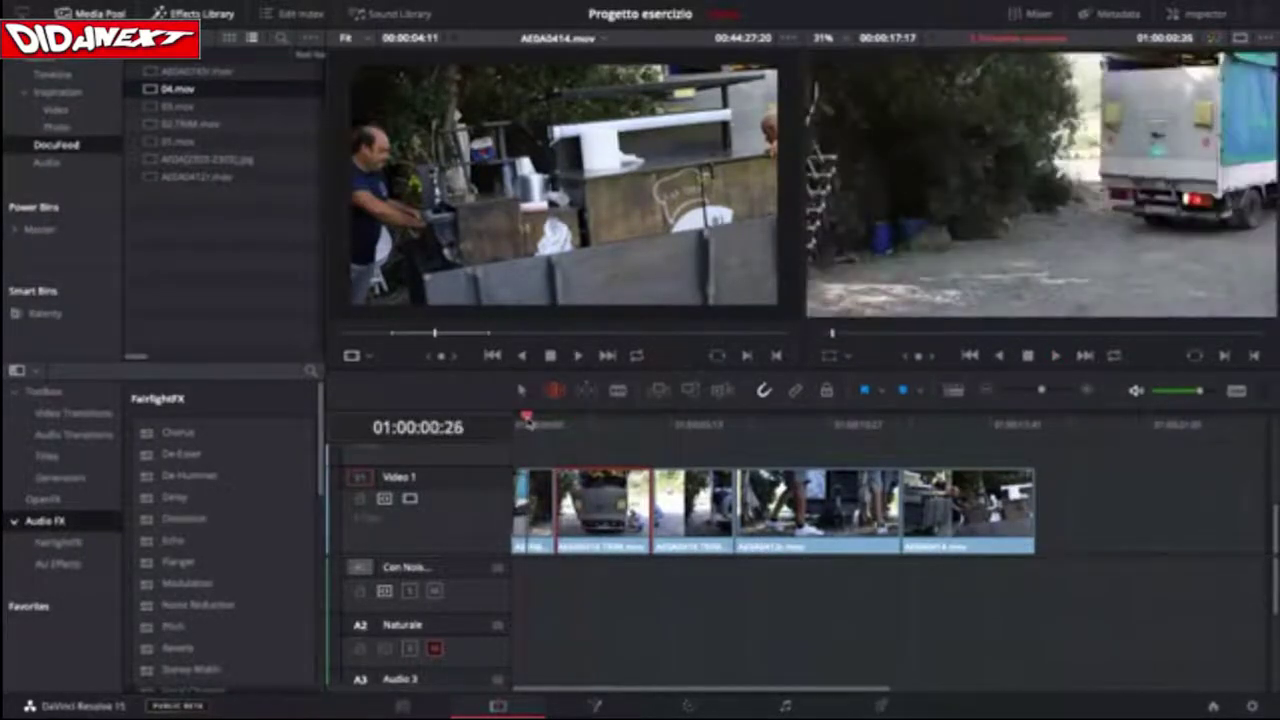
pyautogui.press('space')
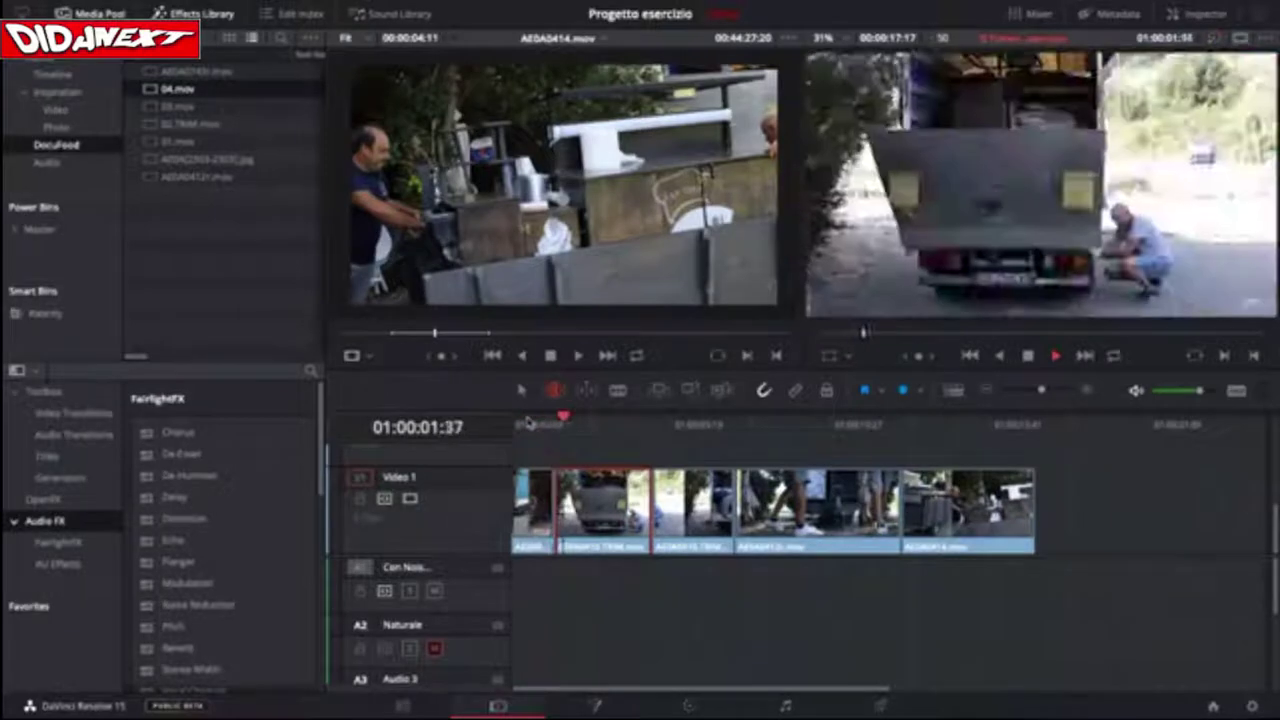
pyautogui.click(527, 420)
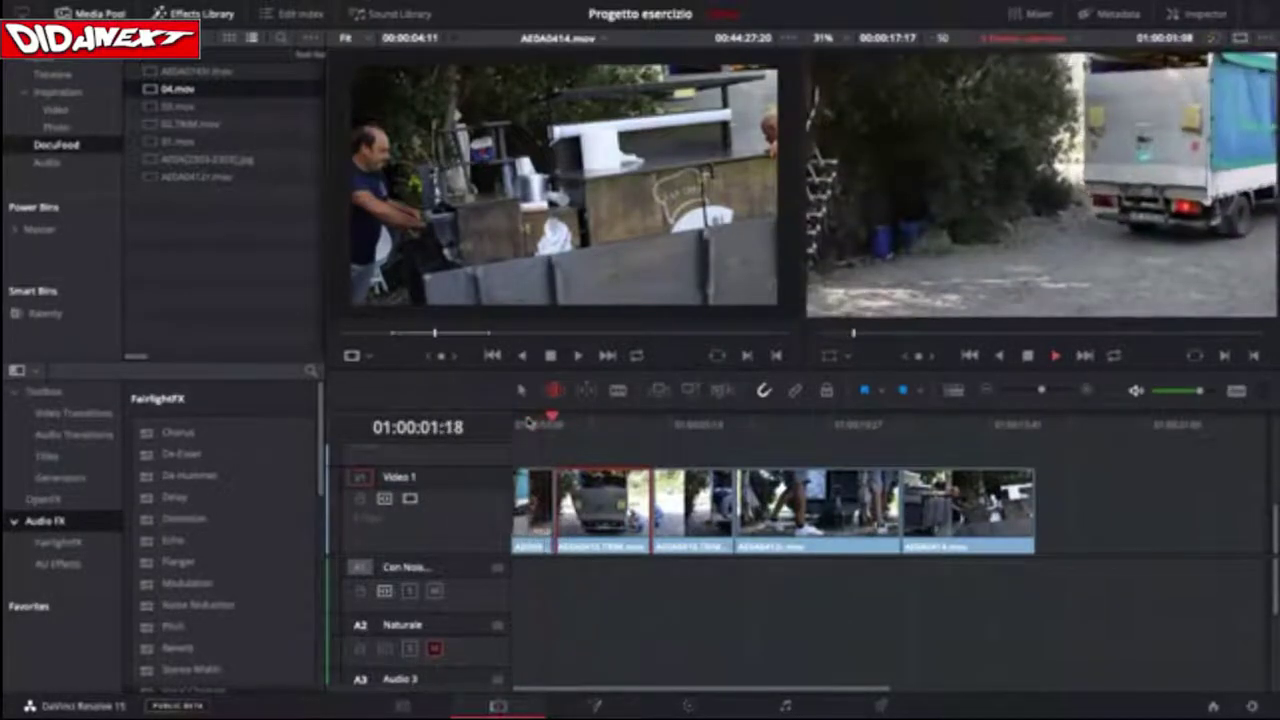
pyautogui.click(527, 420)
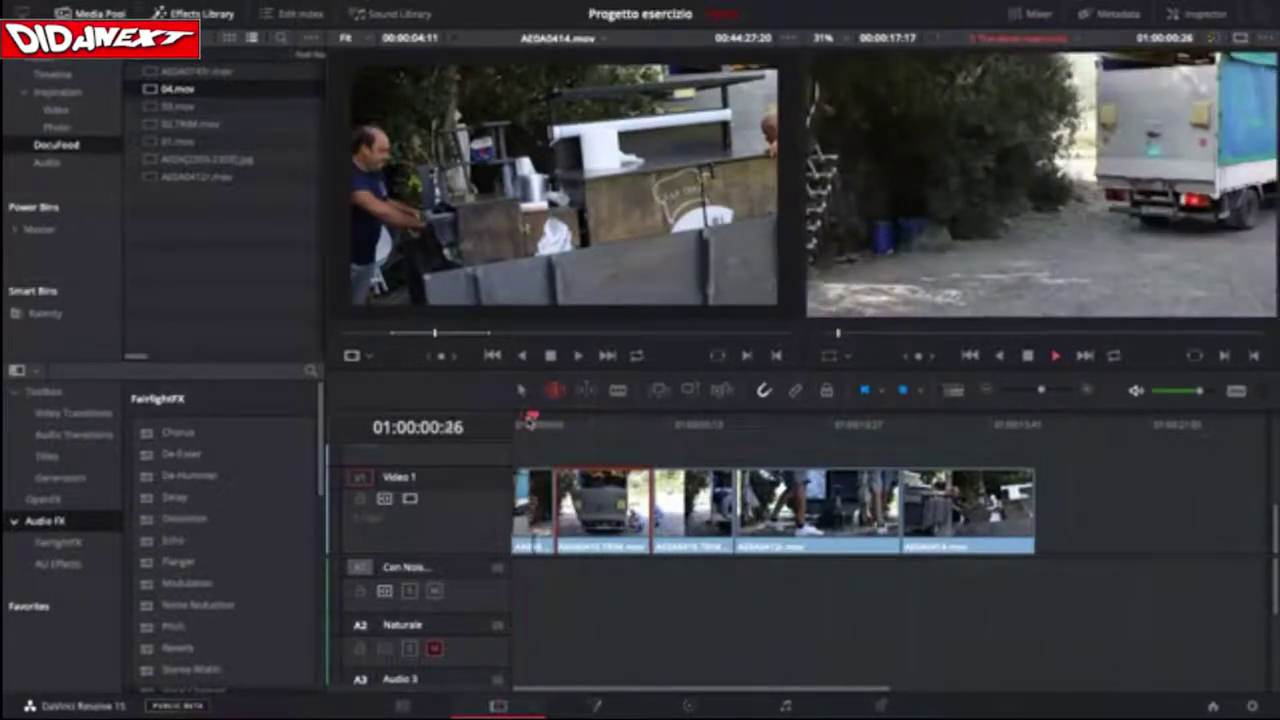
pyautogui.click(528, 421)
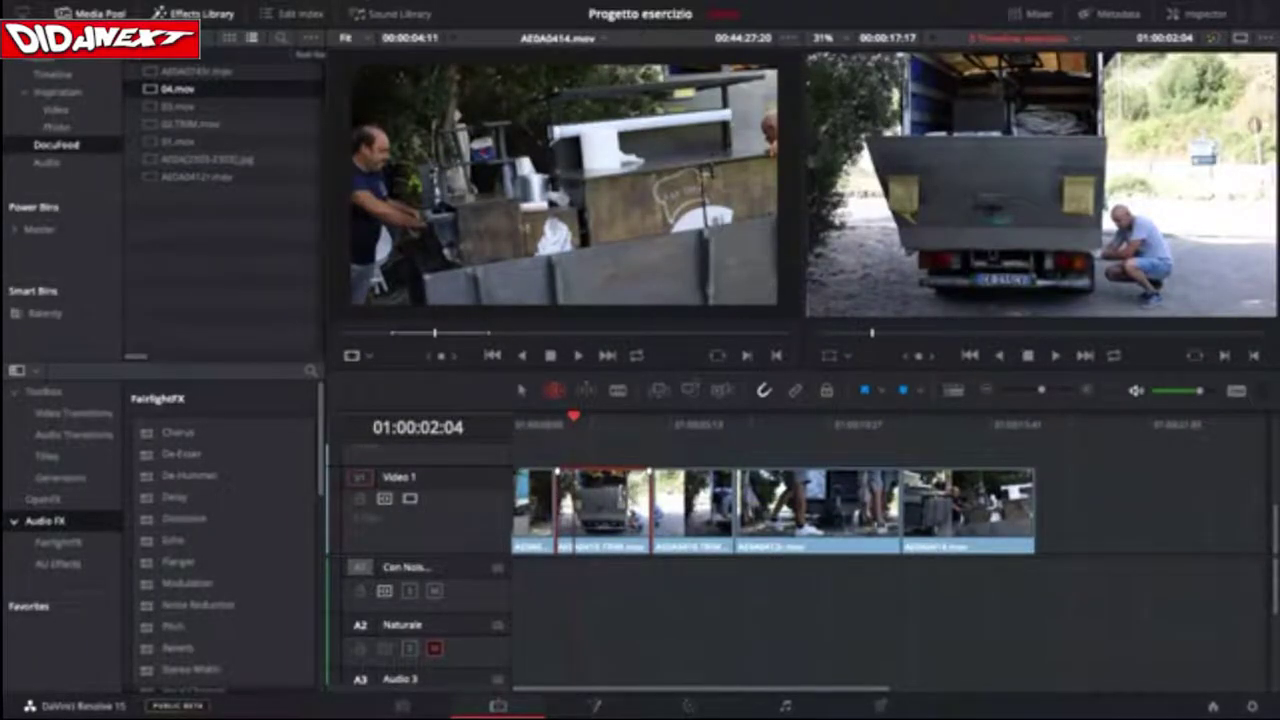
pyautogui.click(541, 418)
pyautogui.press('space')
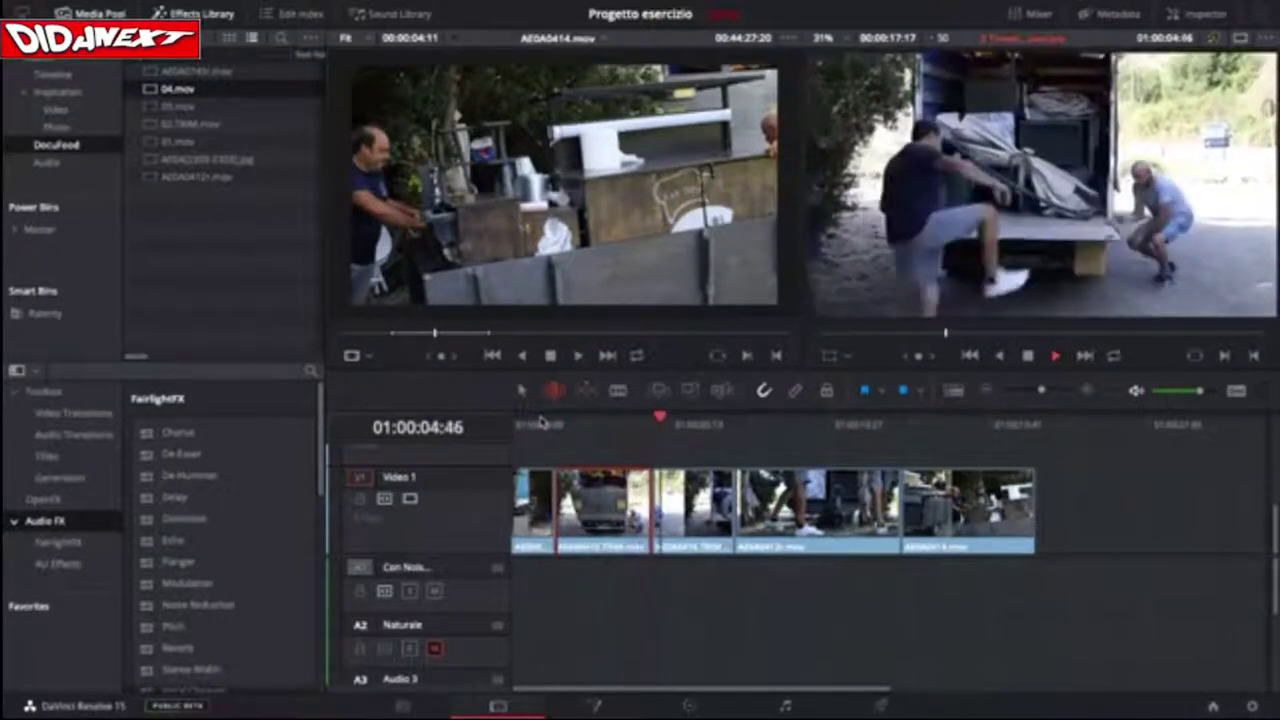
# Place the playhead at 01:00:03:14 and ripple trim the end of the second clip on Video 1 back to it.
pyautogui.click(540, 419)
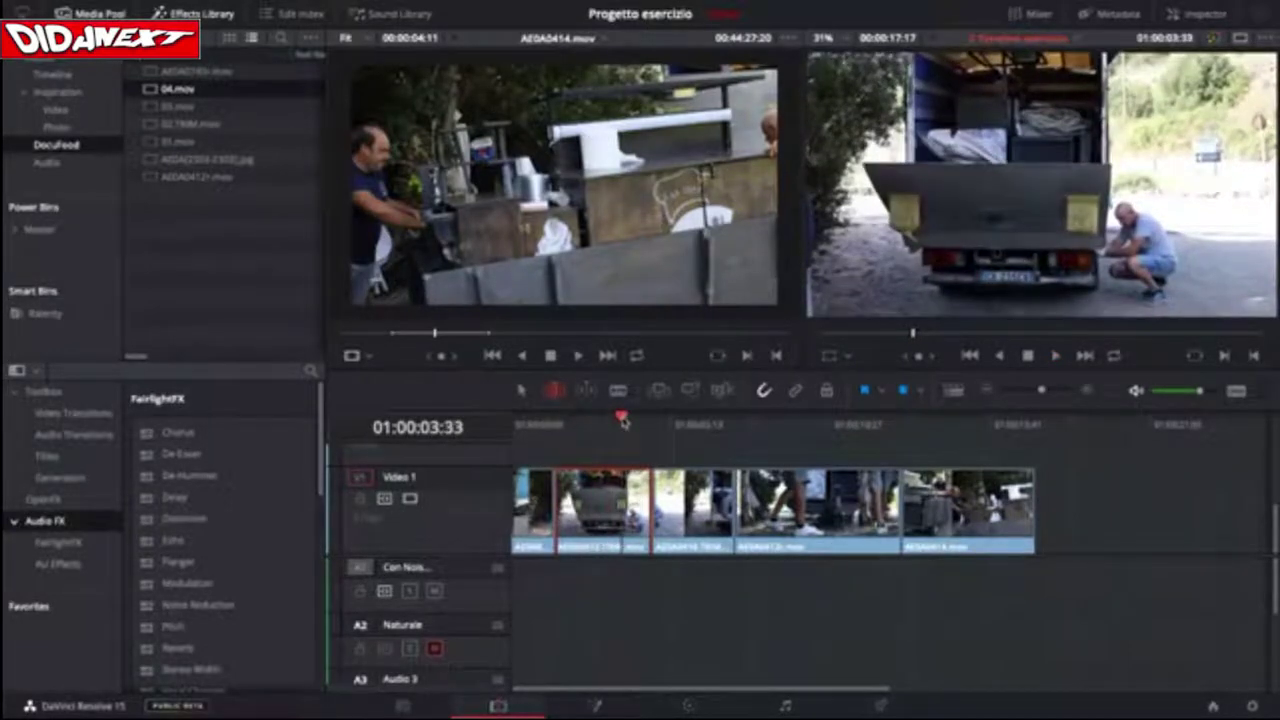
pyautogui.moveTo(609, 421); pyautogui.dragTo(611, 426)
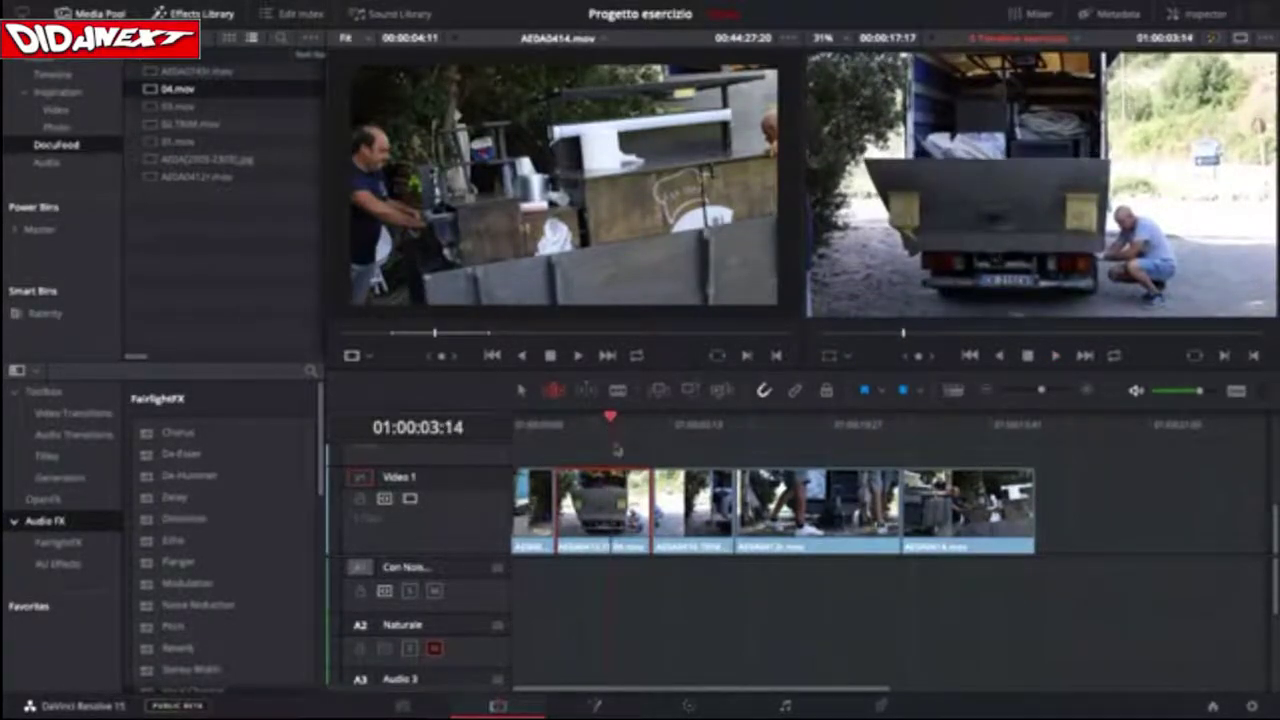
pyautogui.moveTo(651, 505); pyautogui.dragTo(608, 505)
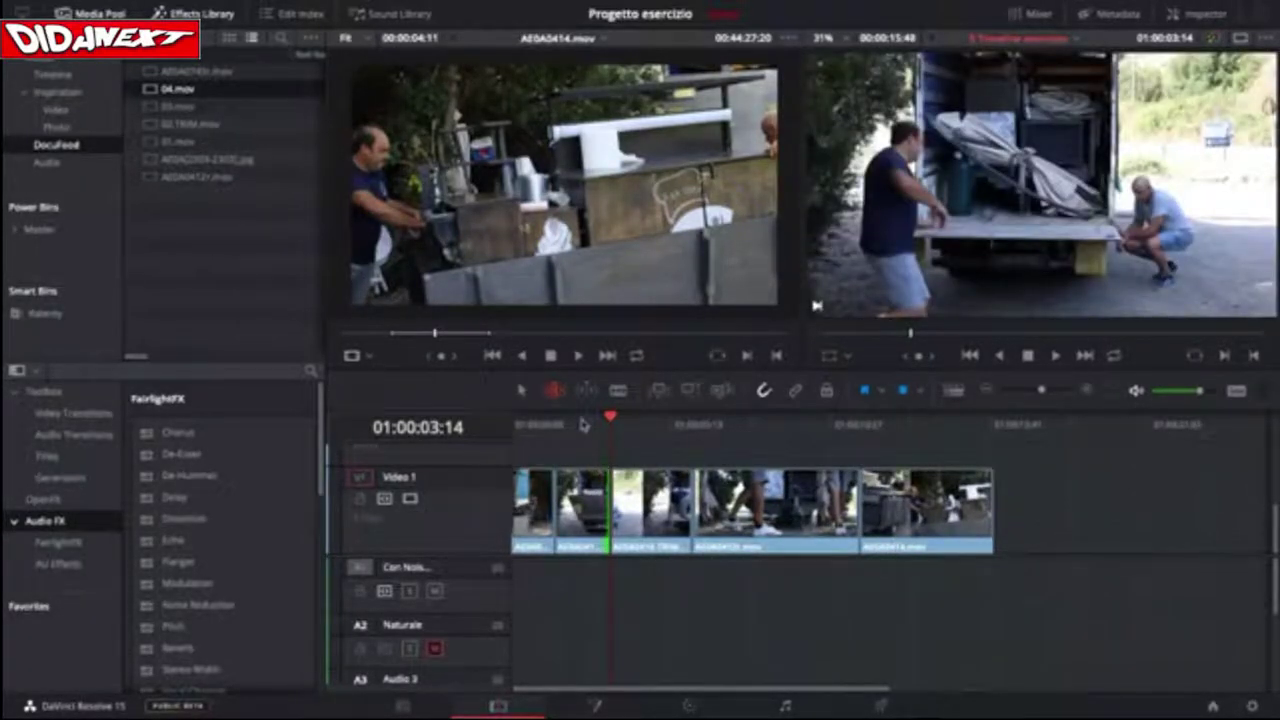
# Replay the first two clips, stop at 01:00:02:44 and ripple trim the second clip's end further back to that point.
pyautogui.click(547, 418)
pyautogui.press('space')
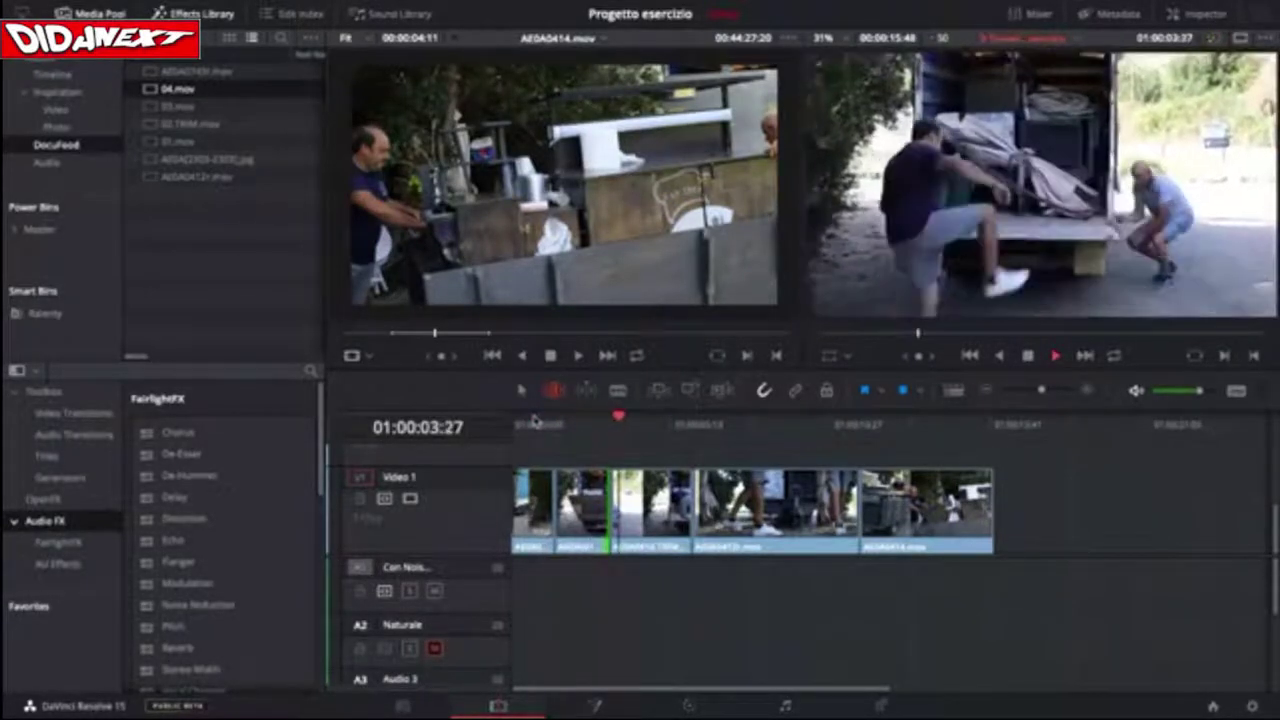
pyautogui.click(514, 421)
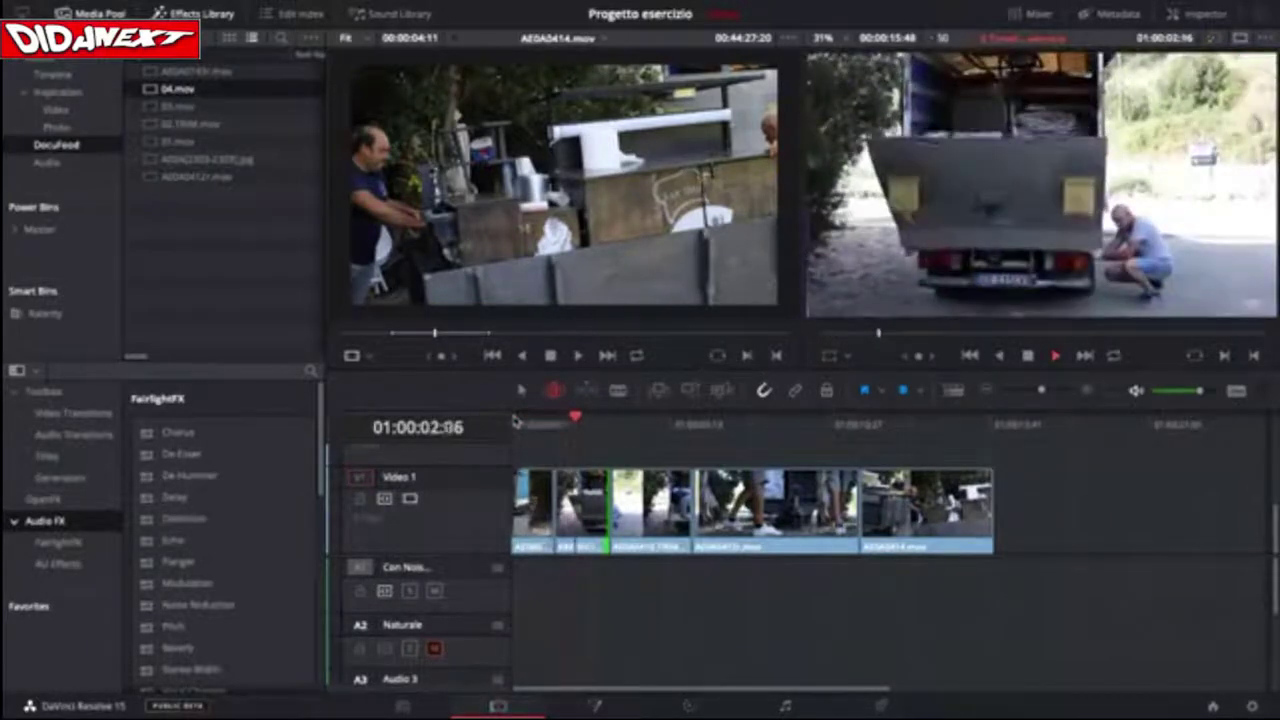
pyautogui.press('space')
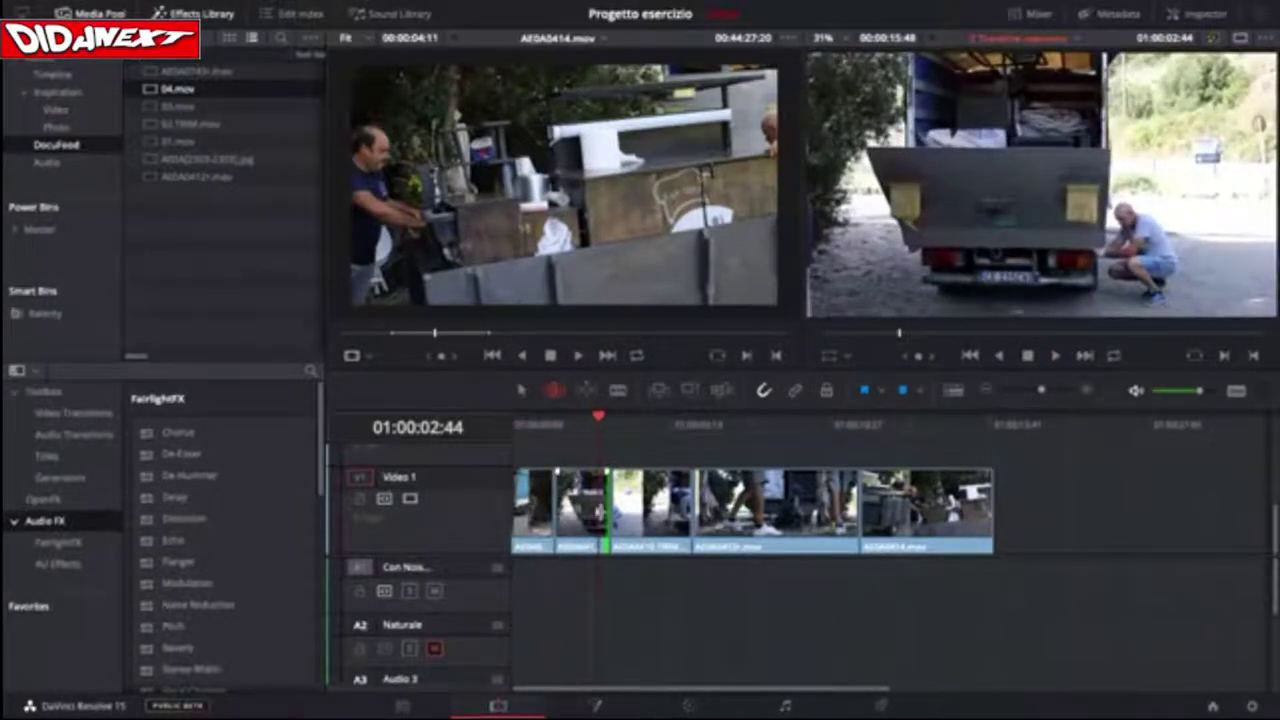
pyautogui.moveTo(605, 505); pyautogui.dragTo(597, 505)
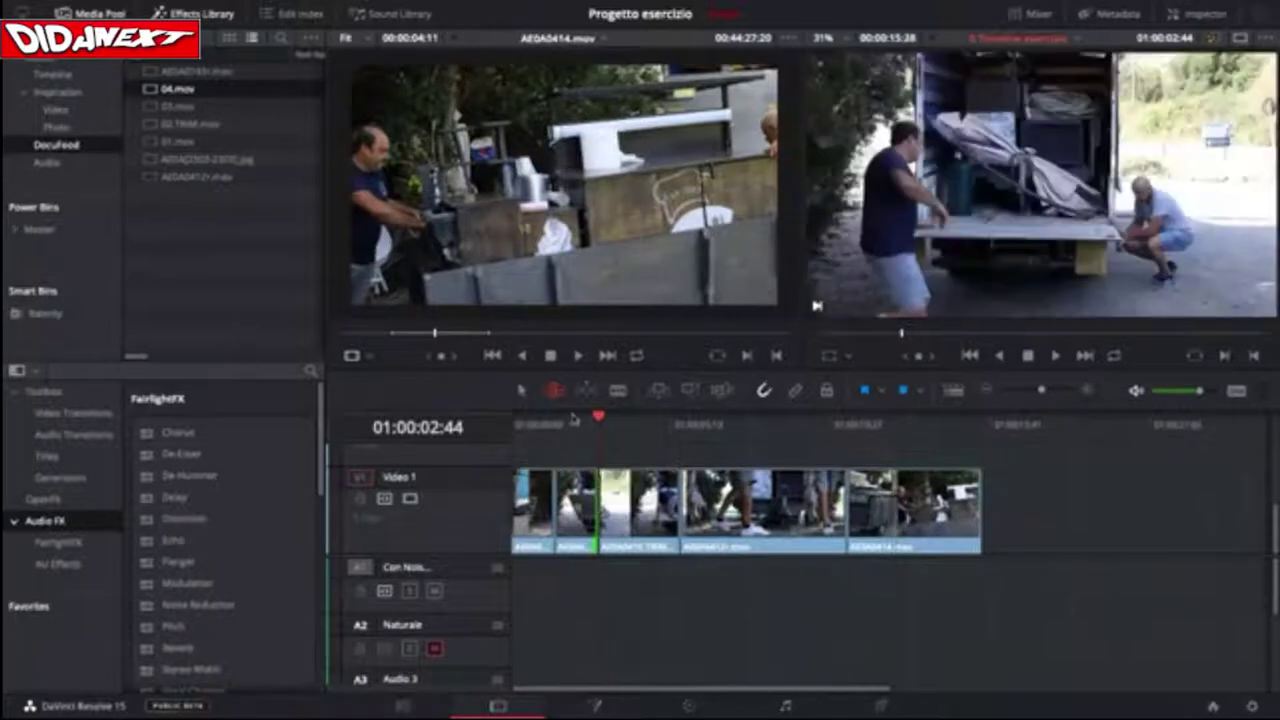
# Replay the shortened second clip and compare the frames at 01:00:02:43 and 01:00:02:44, on either side of its cut to the third clip.
pyautogui.click(516, 420)
pyautogui.press('space')
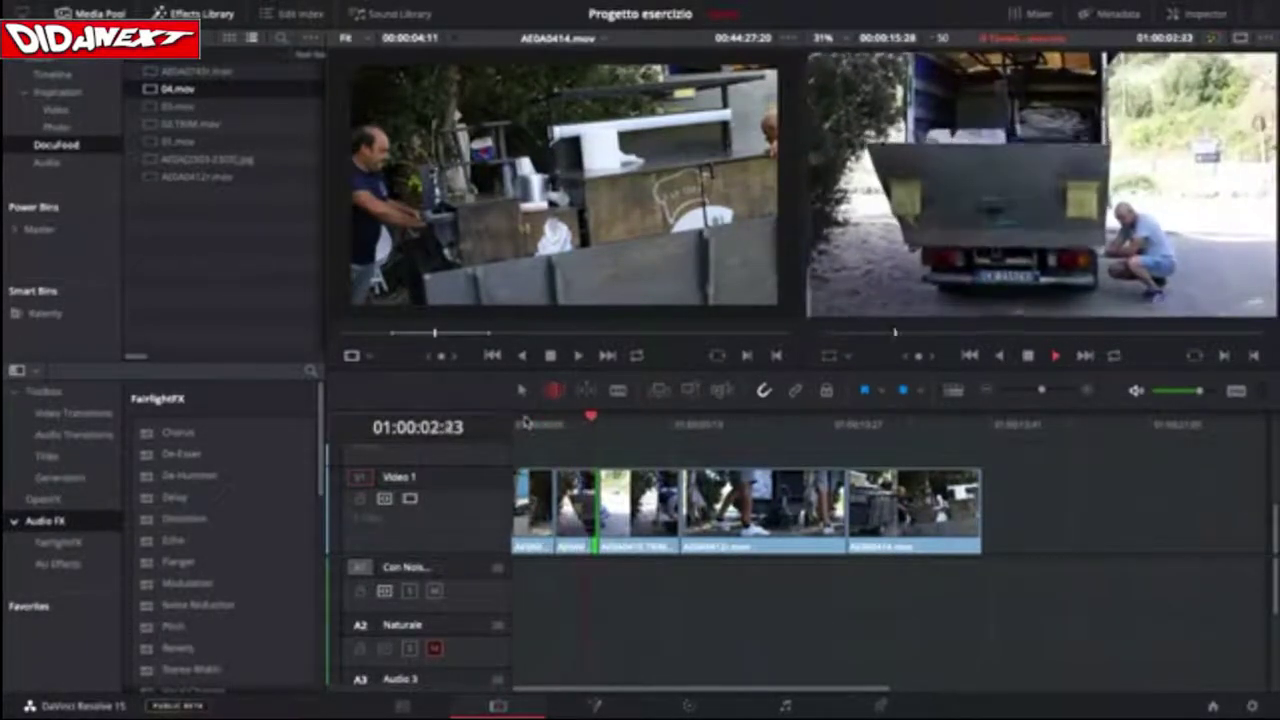
pyautogui.click(579, 418)
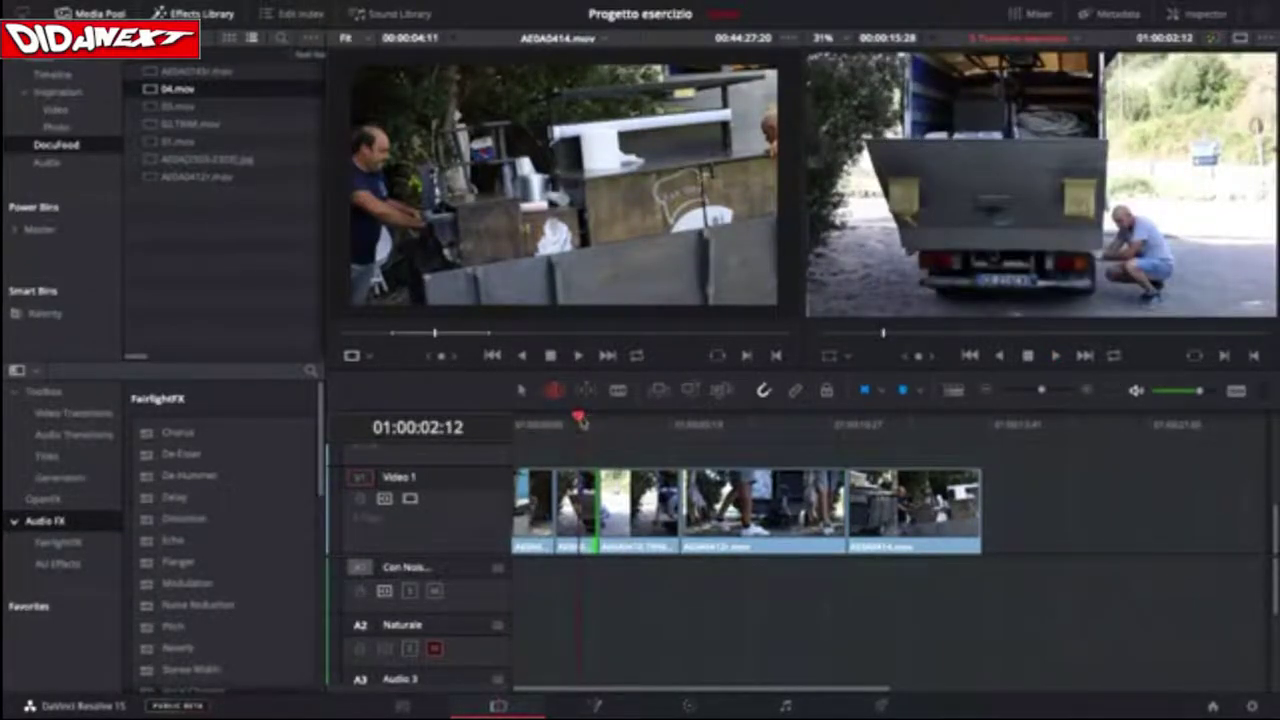
pyautogui.moveTo(580, 420); pyautogui.dragTo(574, 425)
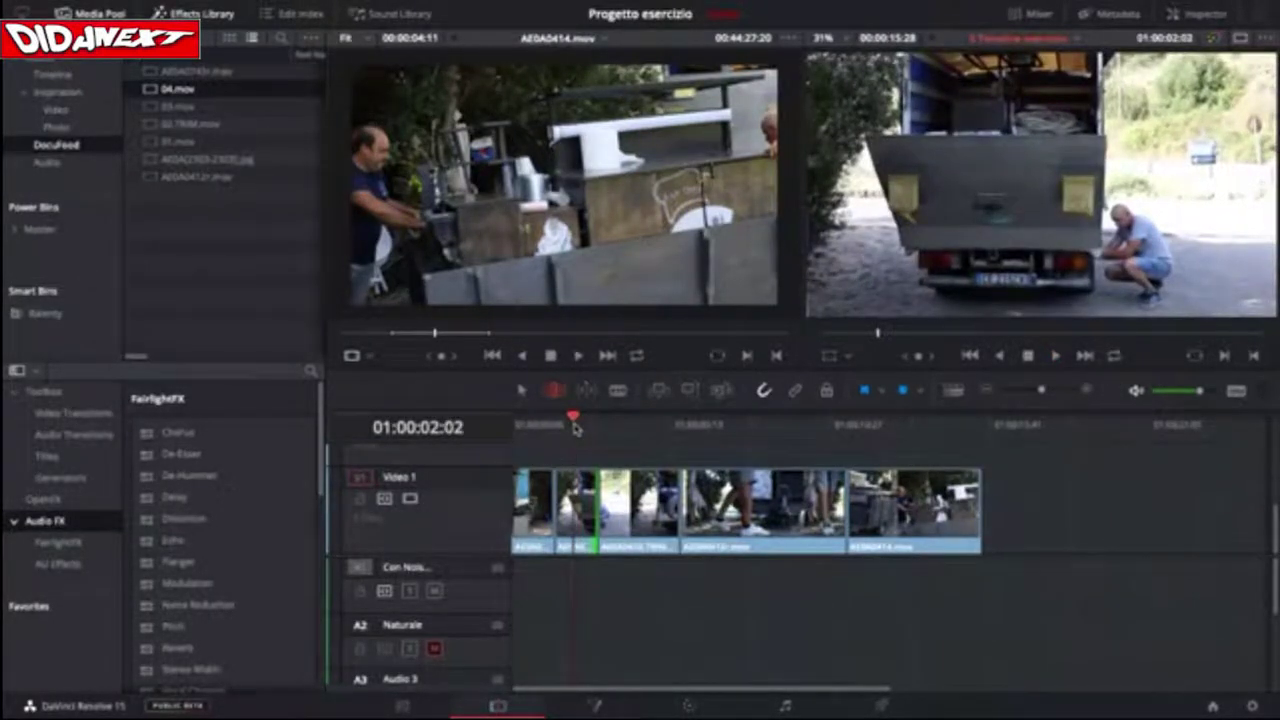
pyautogui.press('space')
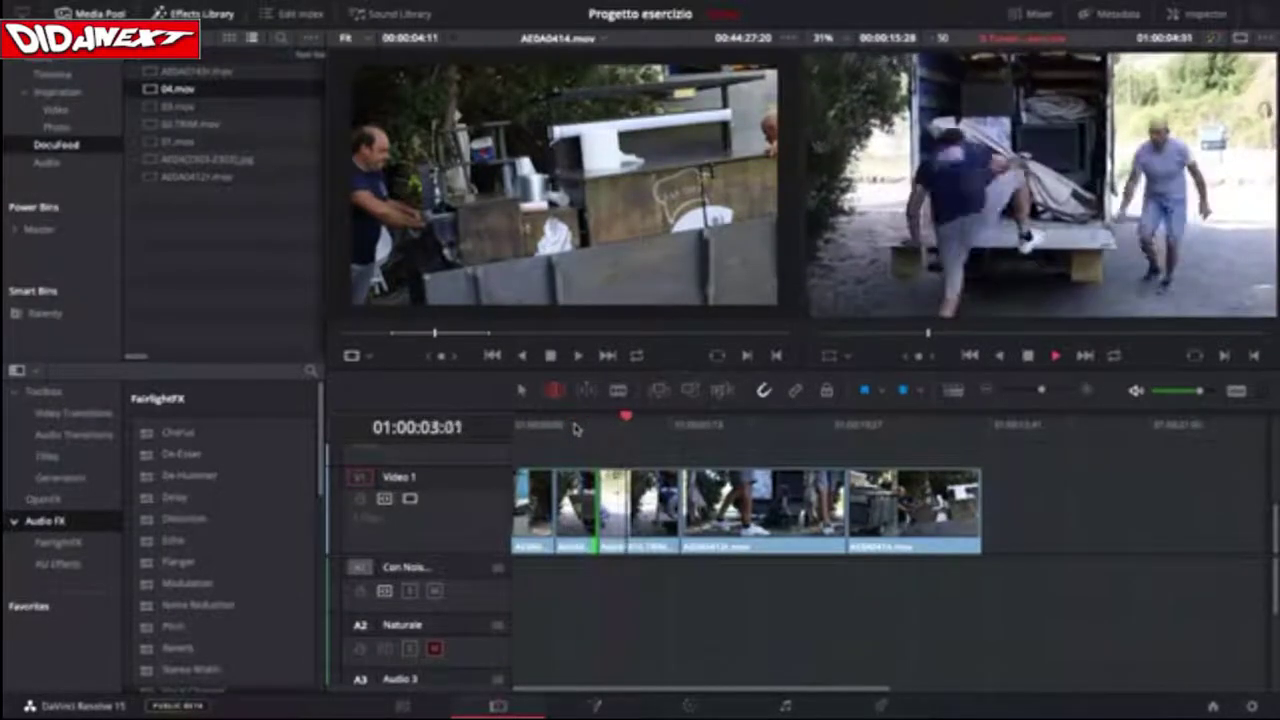
pyautogui.moveTo(590, 424); pyautogui.dragTo(568, 441)
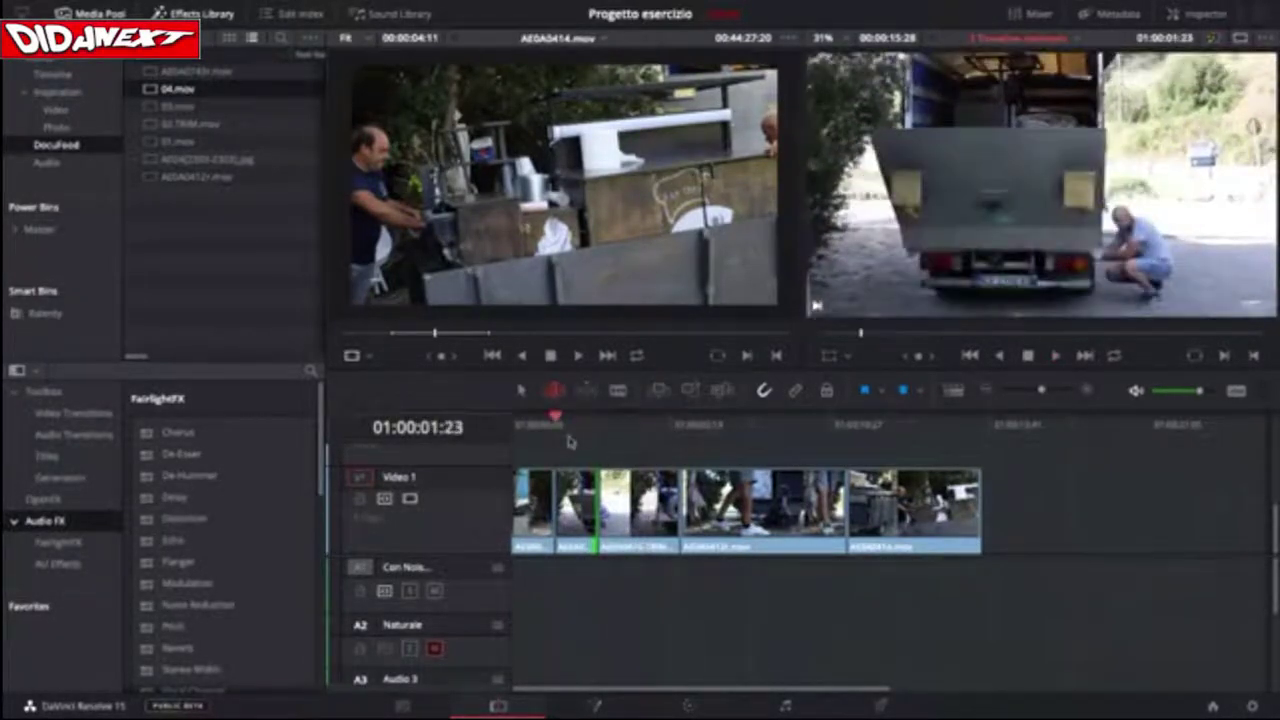
pyautogui.press('space')
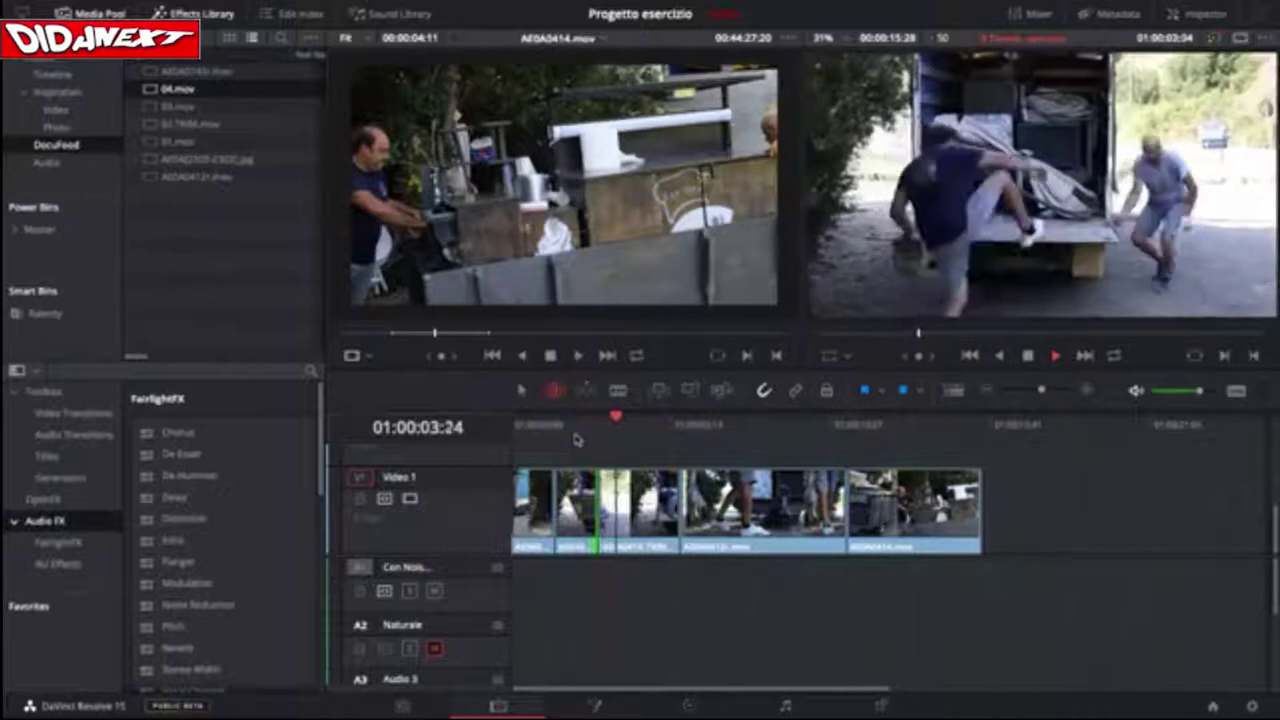
pyautogui.moveTo(630, 420); pyautogui.dragTo(596, 433)
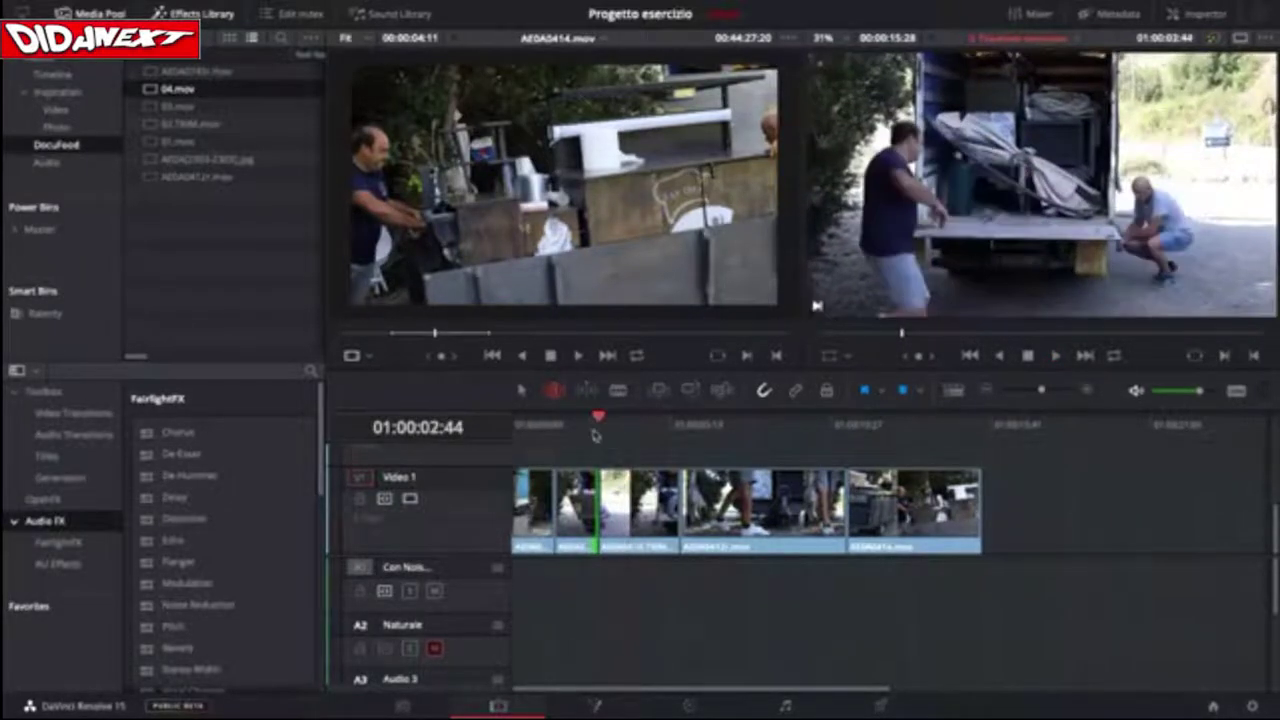
pyautogui.press('Left')
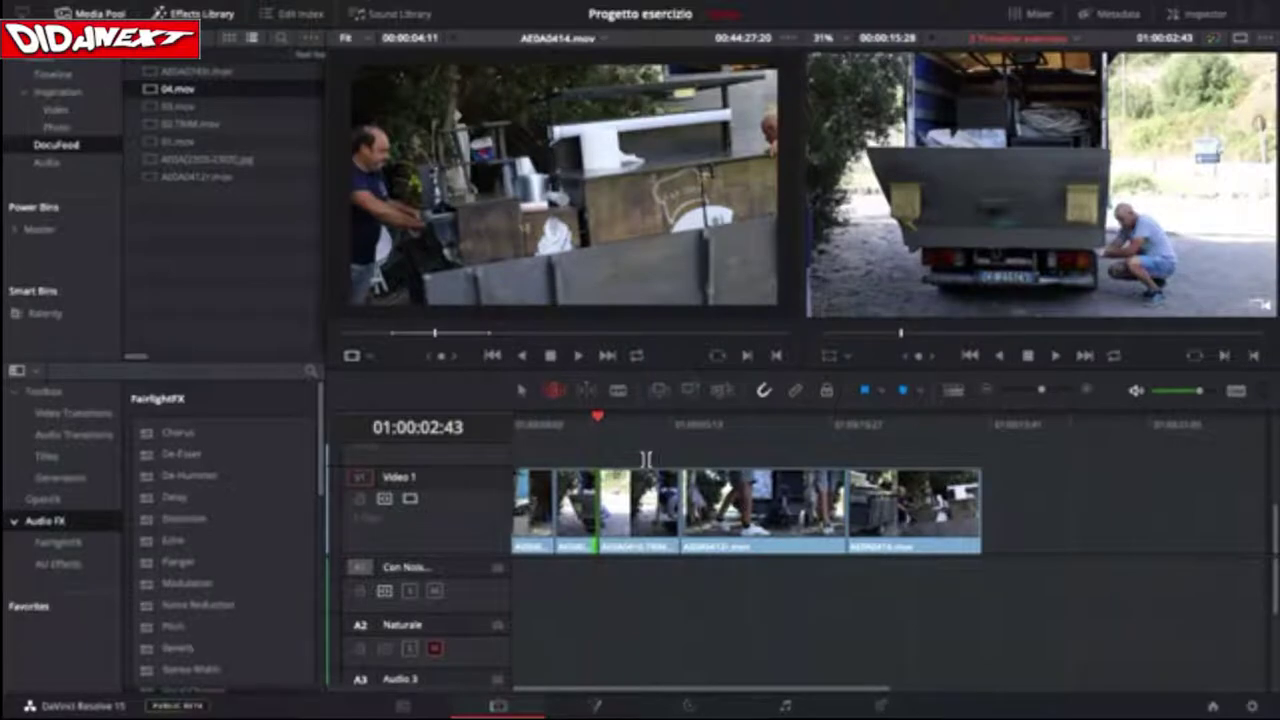
pyautogui.moveTo(597, 418); pyautogui.dragTo(598, 418)
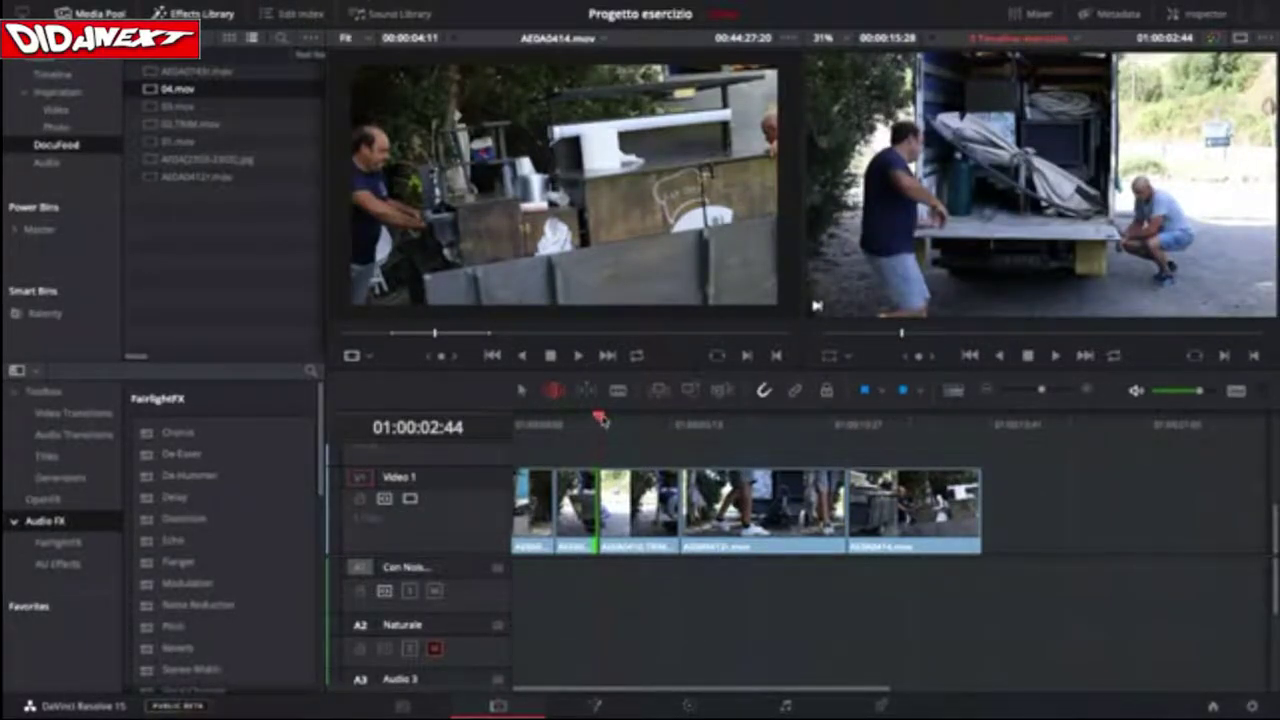
# Review the opening of the third clip on Video 1 and leave the playhead inside it at 01:00:04:19.
pyautogui.moveTo(603, 421); pyautogui.dragTo(609, 420)
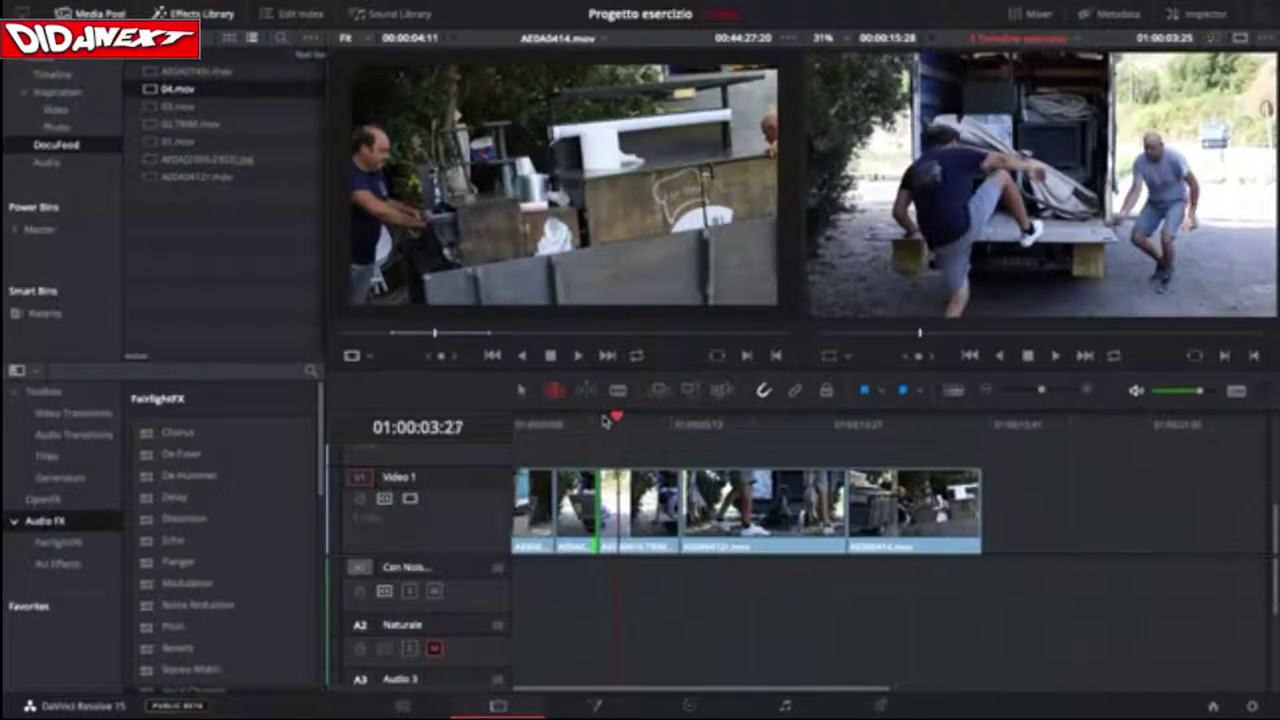
pyautogui.press('space')
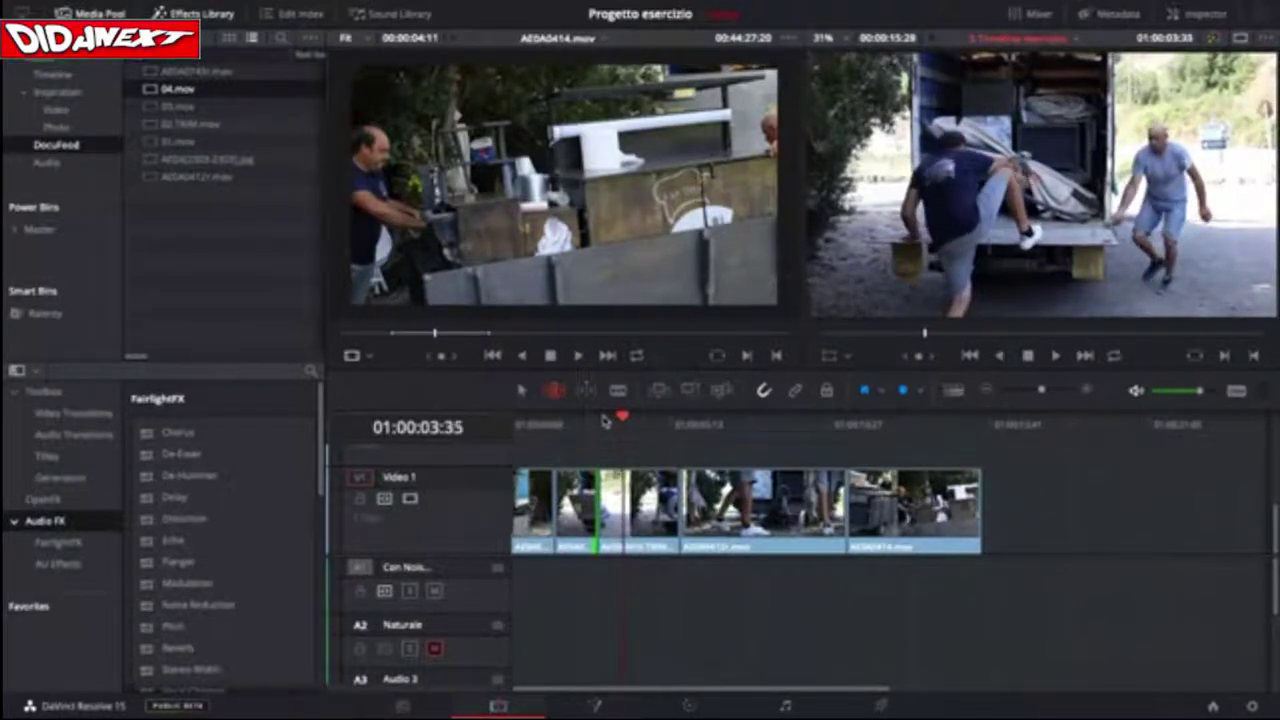
pyautogui.moveTo(621, 418); pyautogui.dragTo(644, 412)
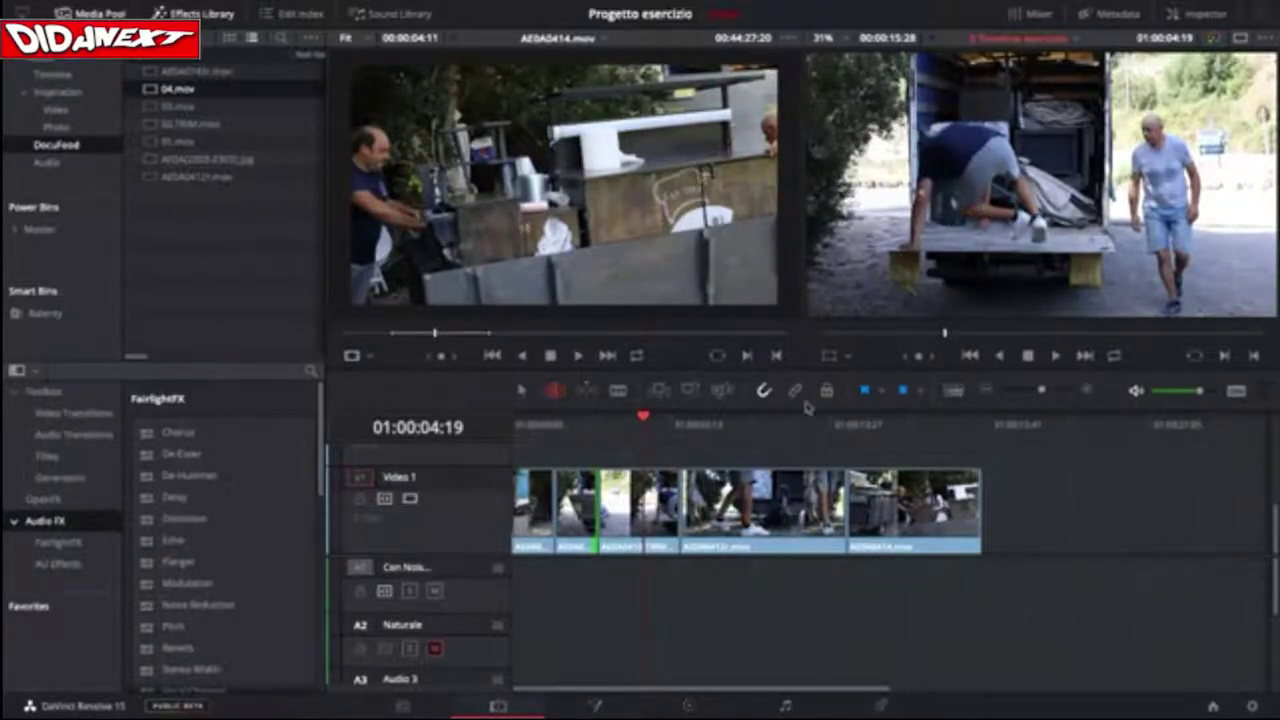
# Place the playhead at 01:00:02:44 and slip the third clip's footage so it opens with the man climbing onto the truck's tail lift.
pyautogui.moveTo(637, 420); pyautogui.dragTo(603, 441)
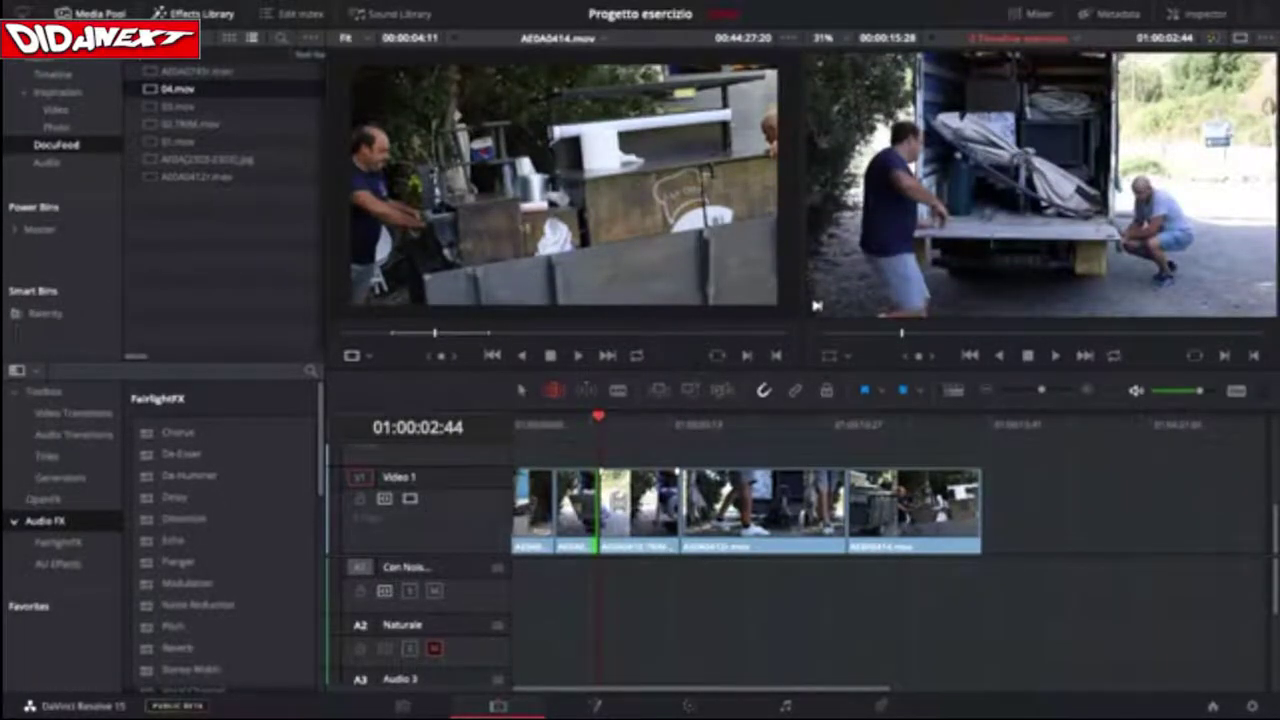
pyautogui.click(638, 505)
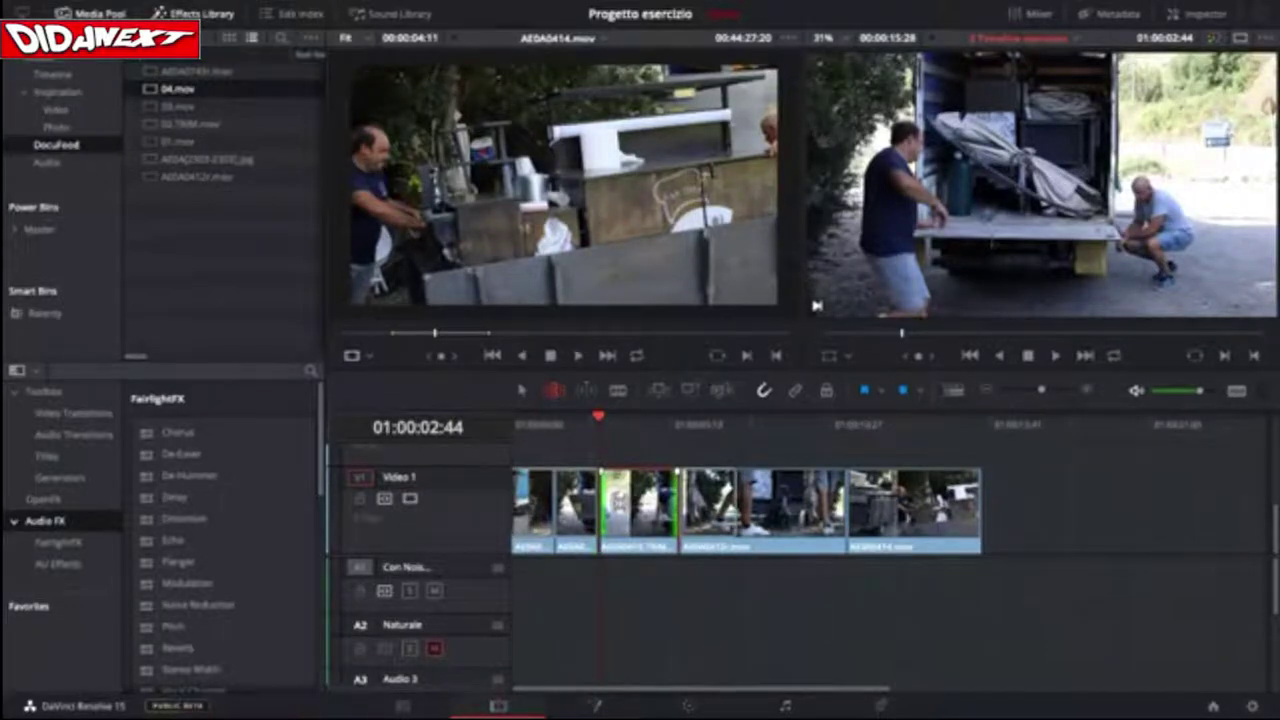
pyautogui.moveTo(638, 505); pyautogui.dragTo(602, 521)
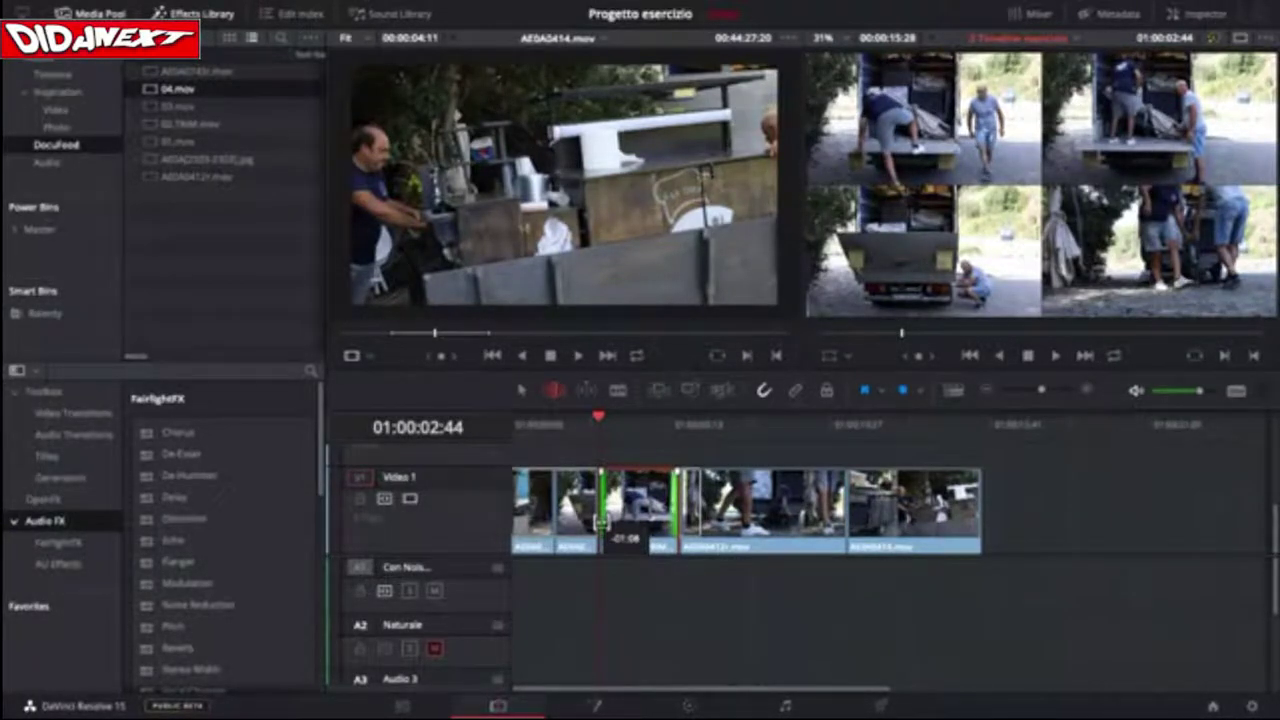
pyautogui.moveTo(599, 522); pyautogui.dragTo(601, 522)
pyautogui.moveTo(601, 522); pyautogui.dragTo(600, 522)
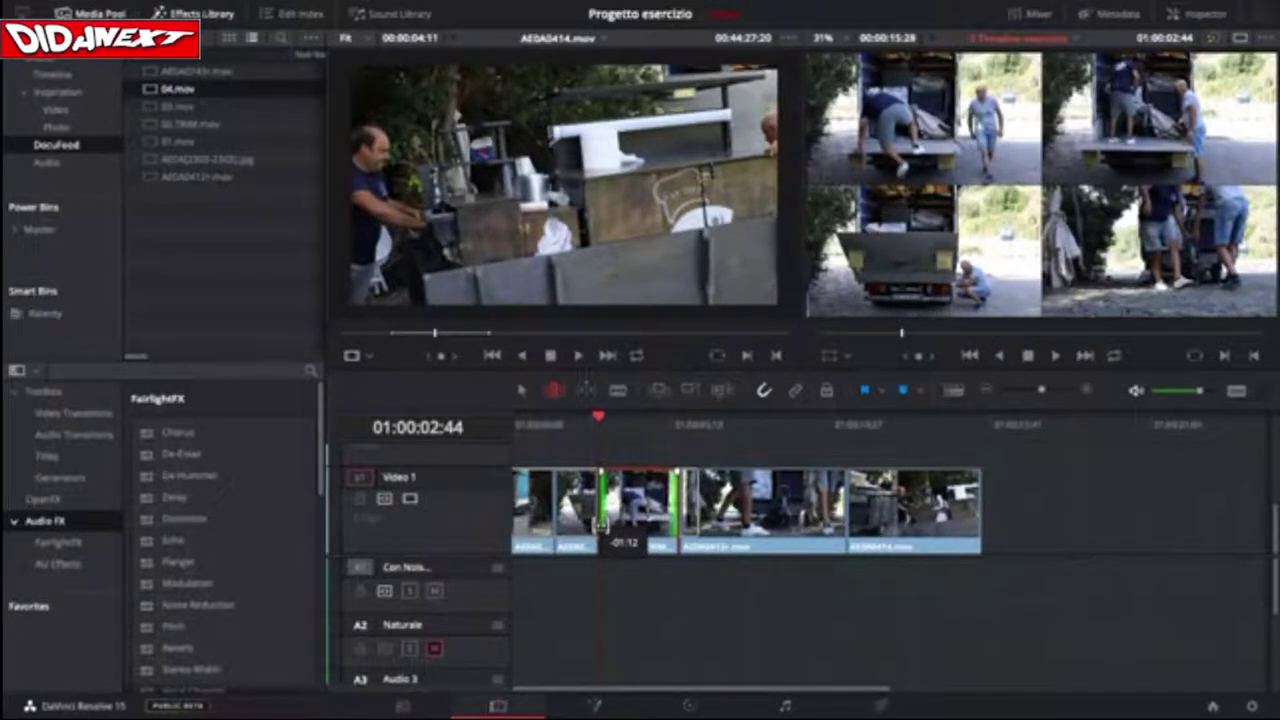
pyautogui.moveTo(600, 522); pyautogui.dragTo(601, 522)
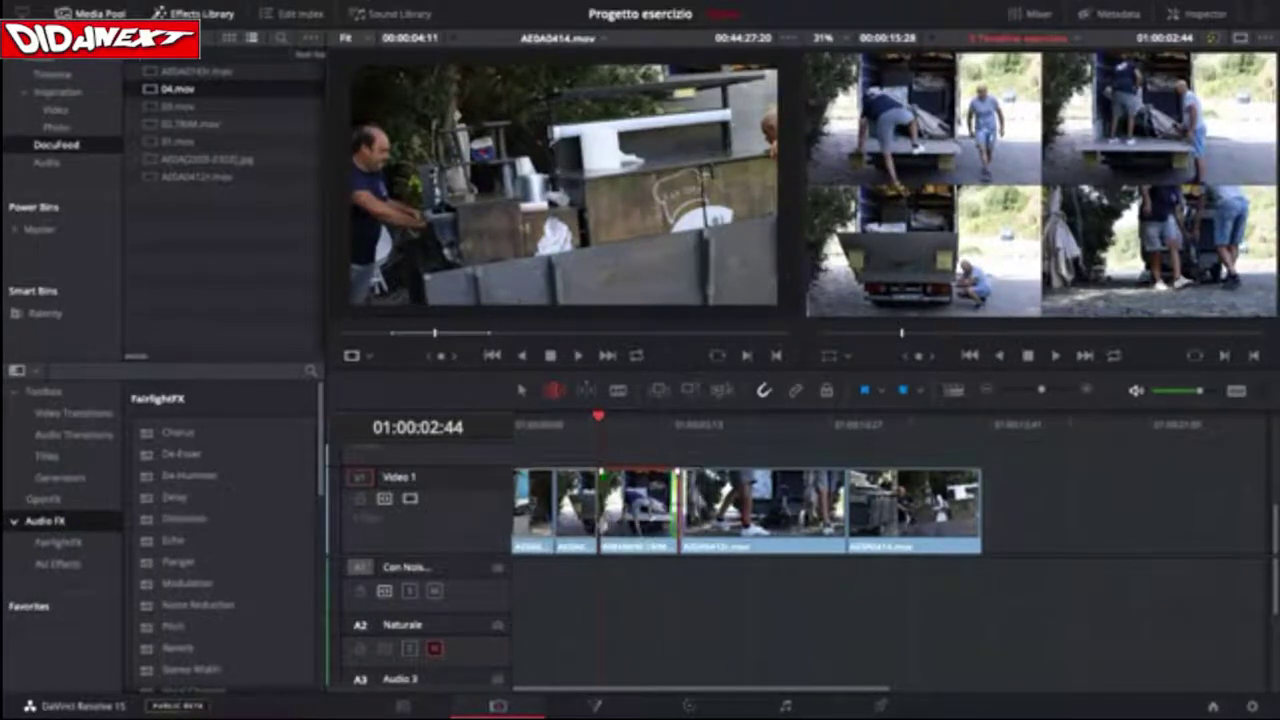
# Replay the cut between the second clip and the slipped third clip several times, stopping inside the third clip at 01:00:03:29.
pyautogui.click(566, 418)
pyautogui.press('space')
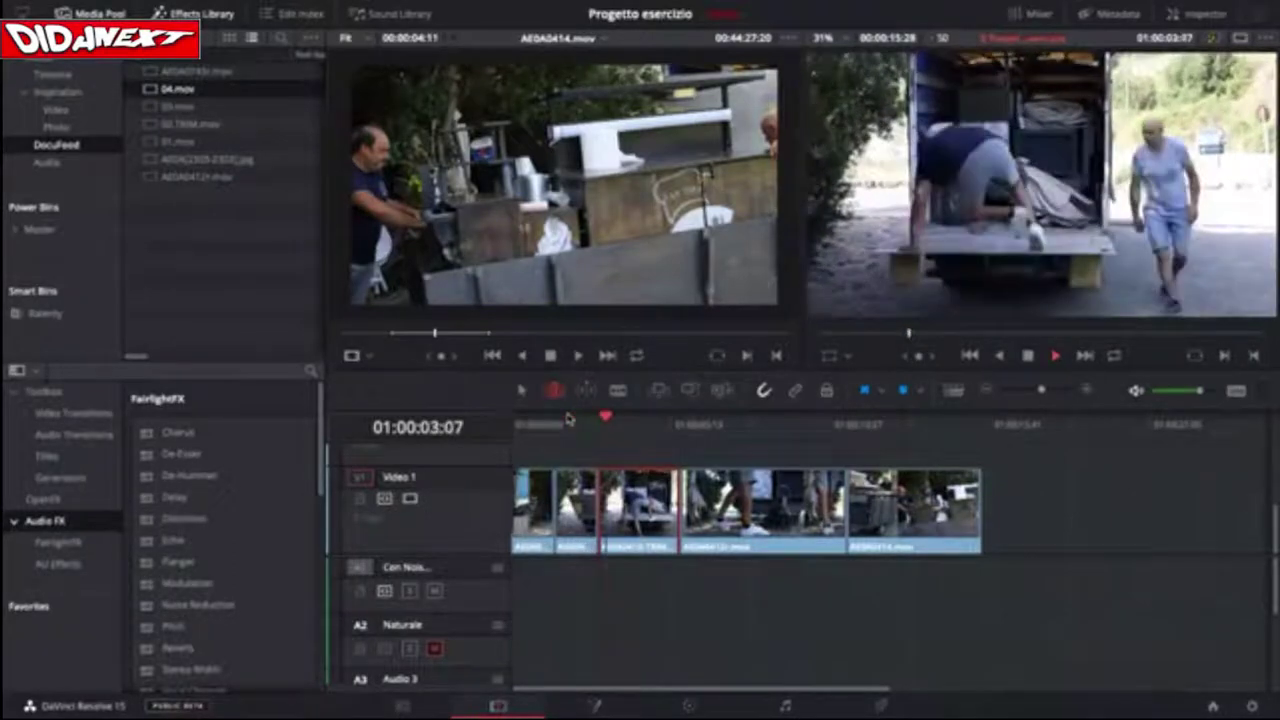
pyautogui.press('space')
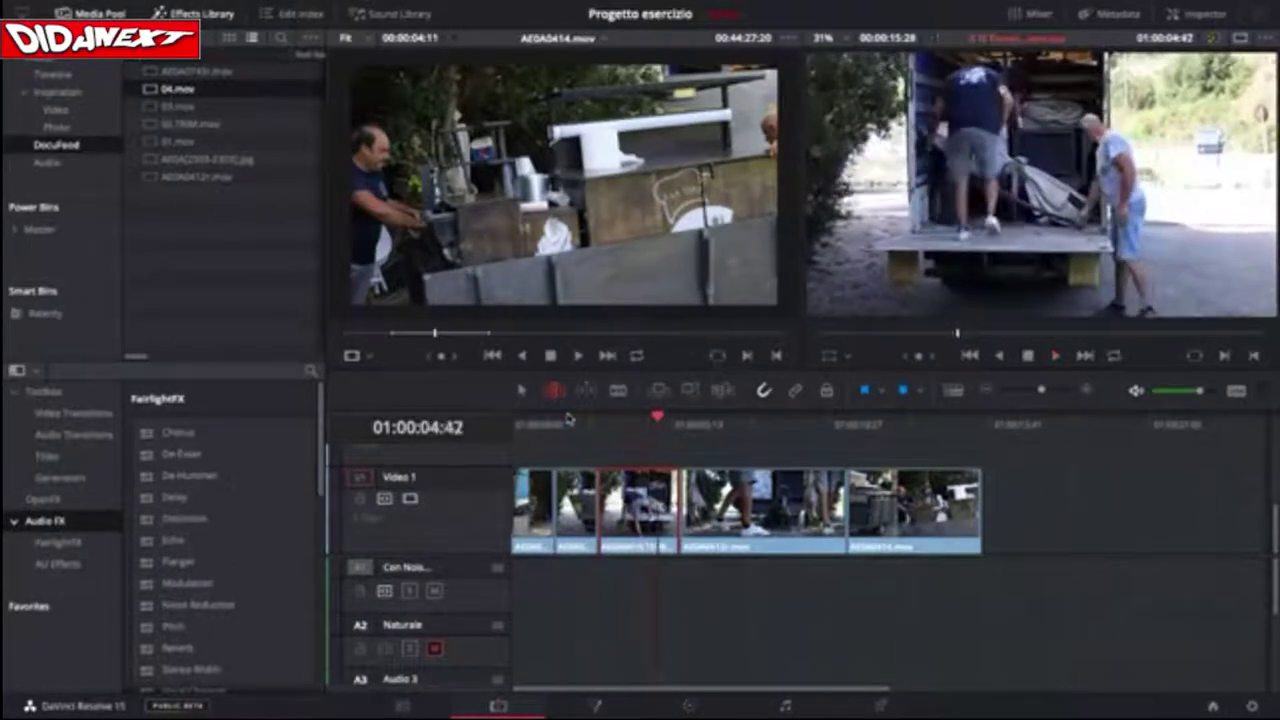
pyautogui.click(580, 418)
pyautogui.press('space')
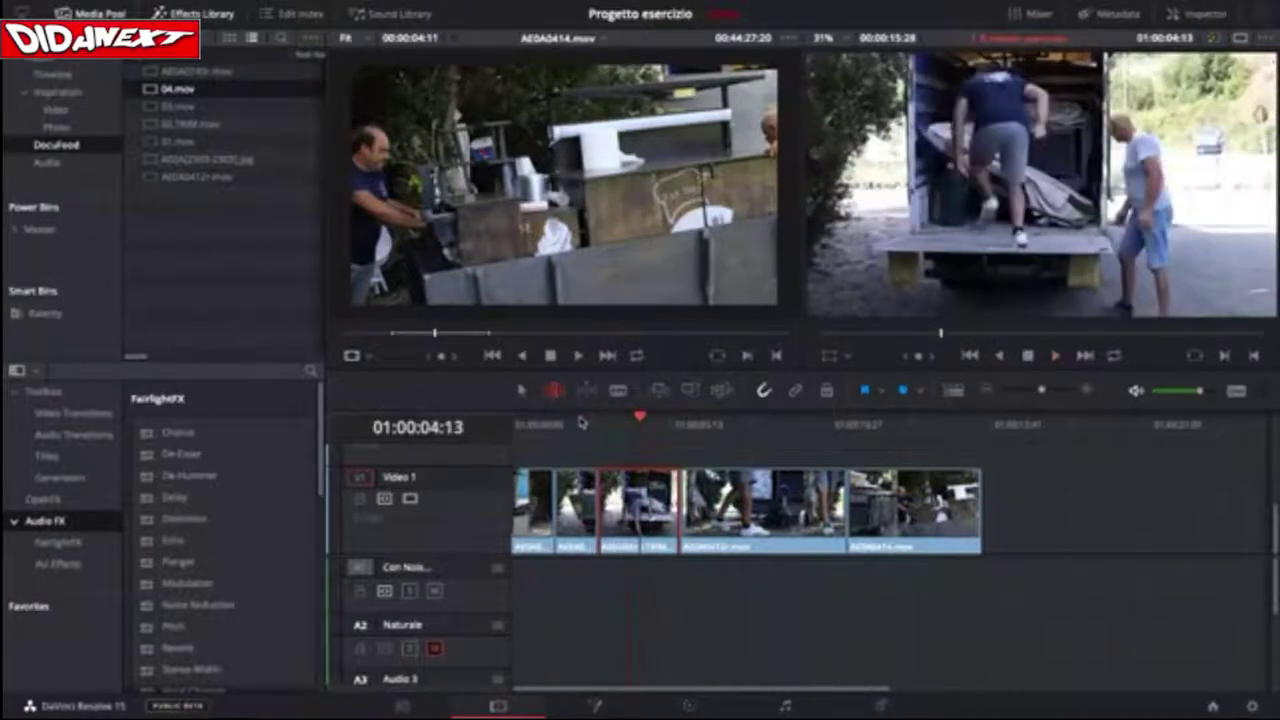
pyautogui.click(580, 419)
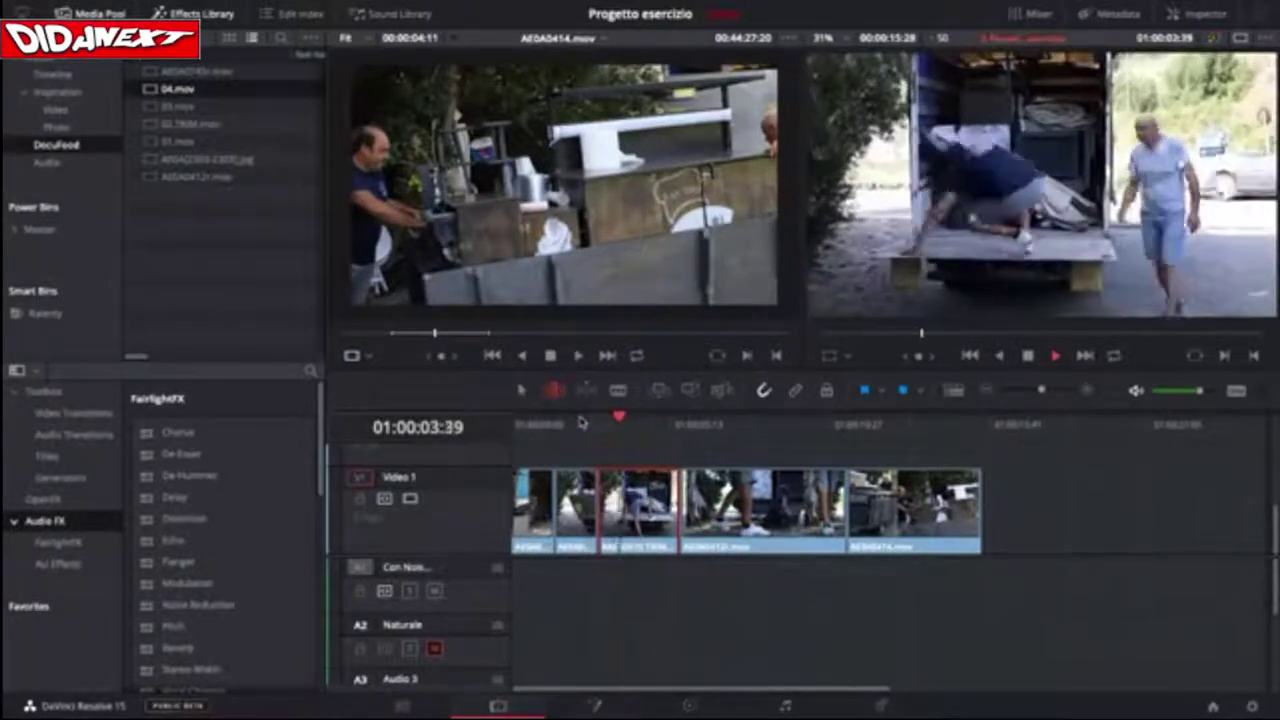
pyautogui.click(580, 419)
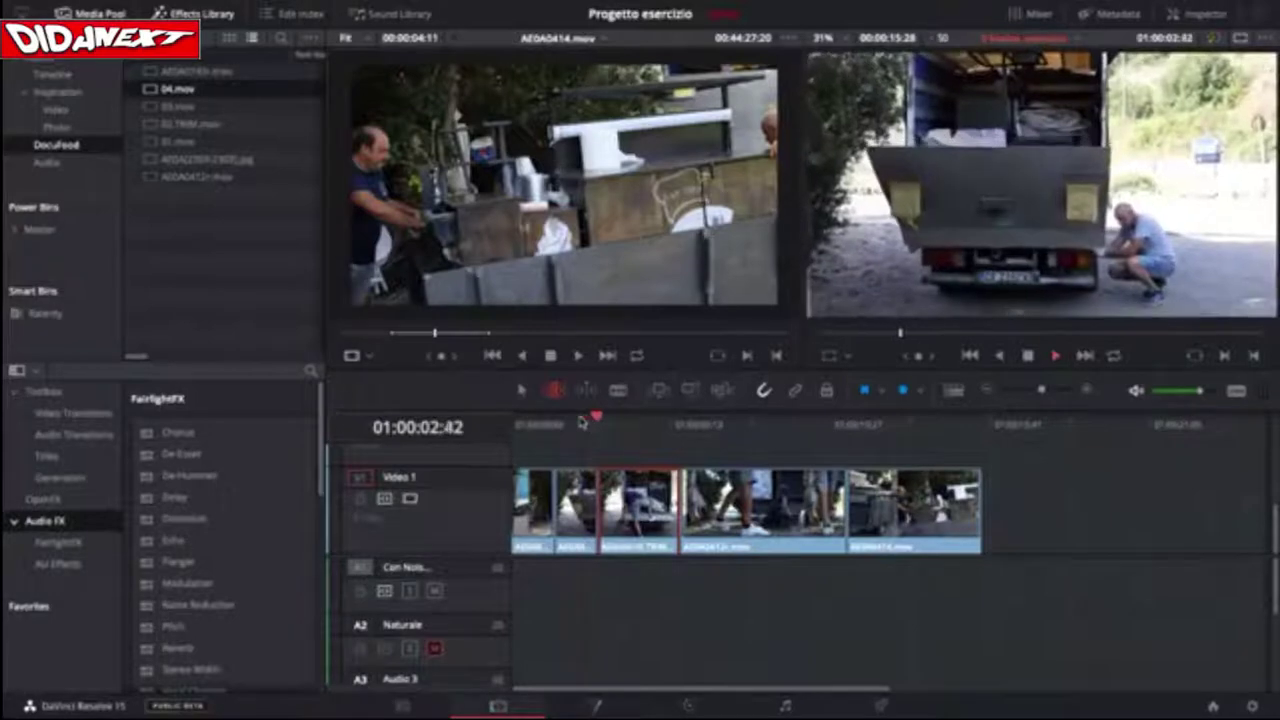
pyautogui.click(567, 423)
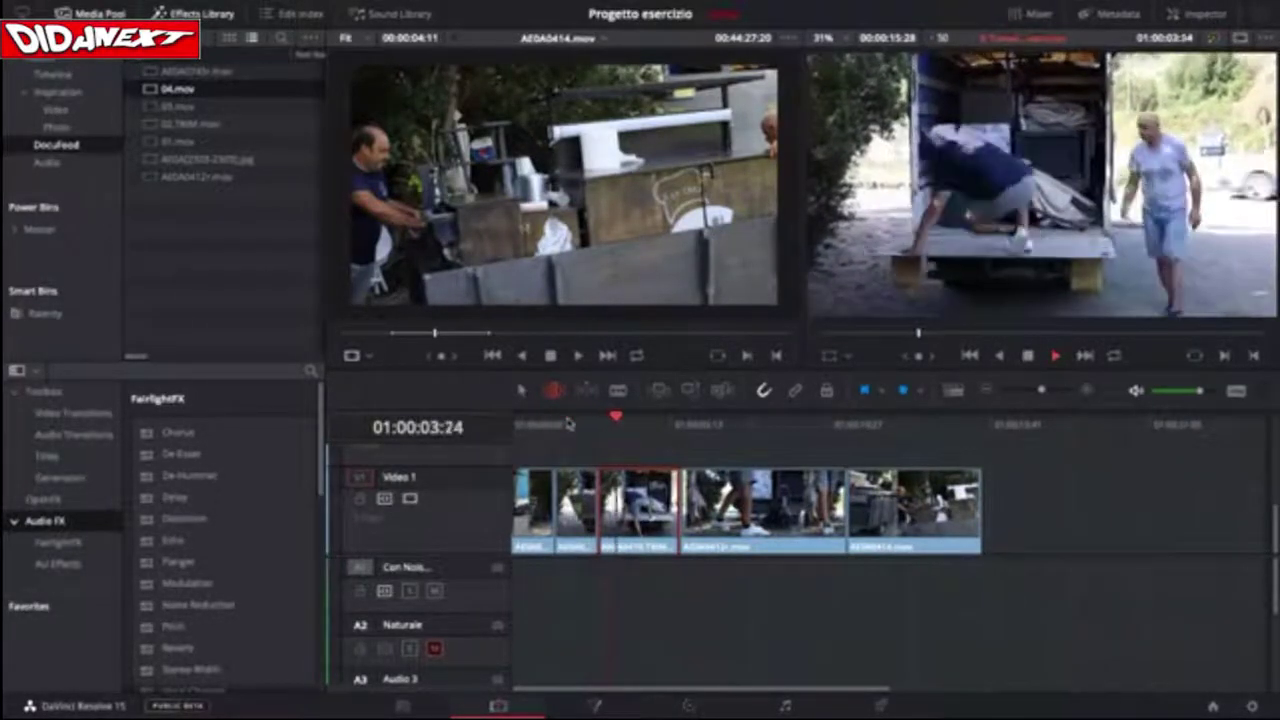
pyautogui.click(567, 423)
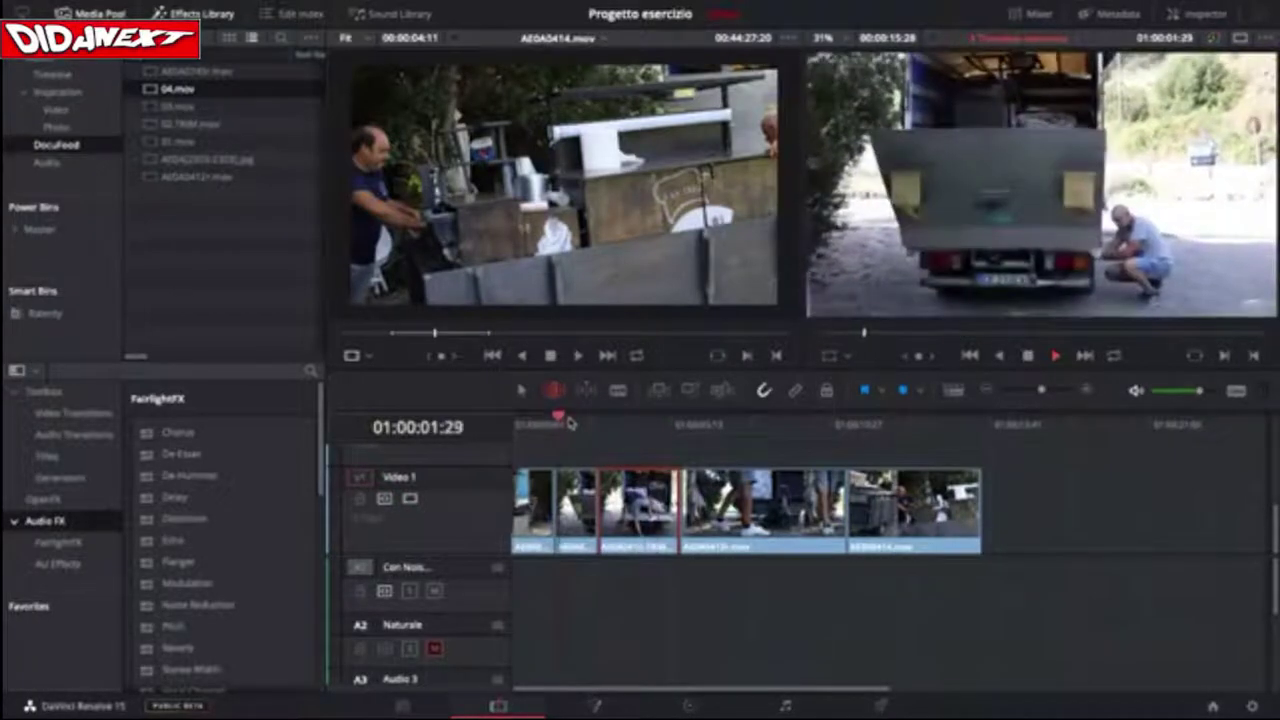
pyautogui.press('space')
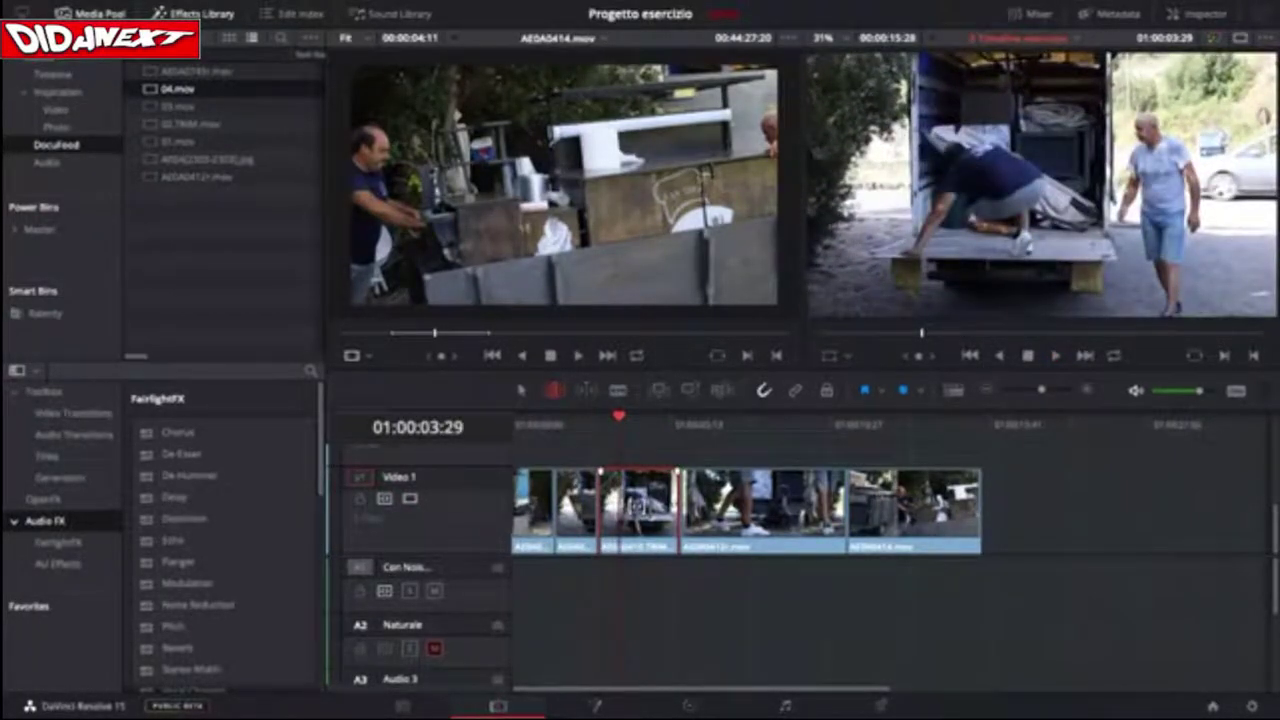
# Switch to the Selection tool and change the third clip's speed to 50%, with keyframes maintaining their timing.
pyautogui.press('a')
pyautogui.rightClick(648, 510)
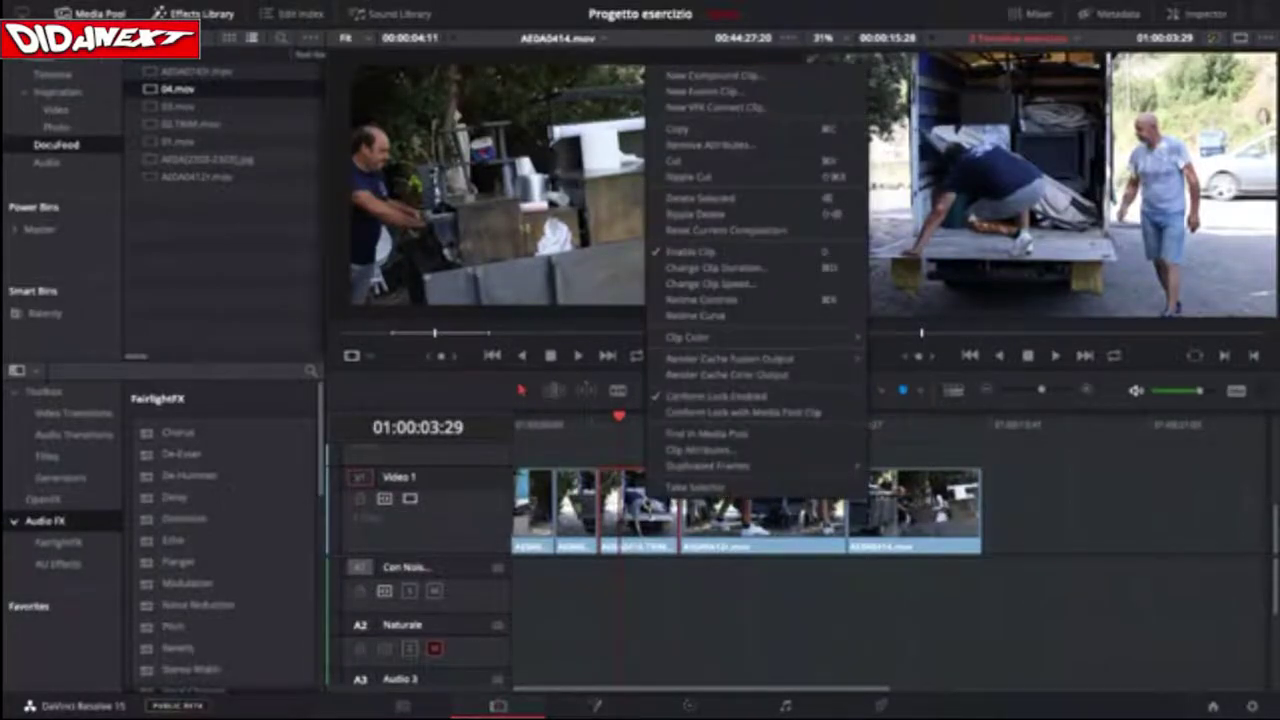
pyautogui.click(717, 291)
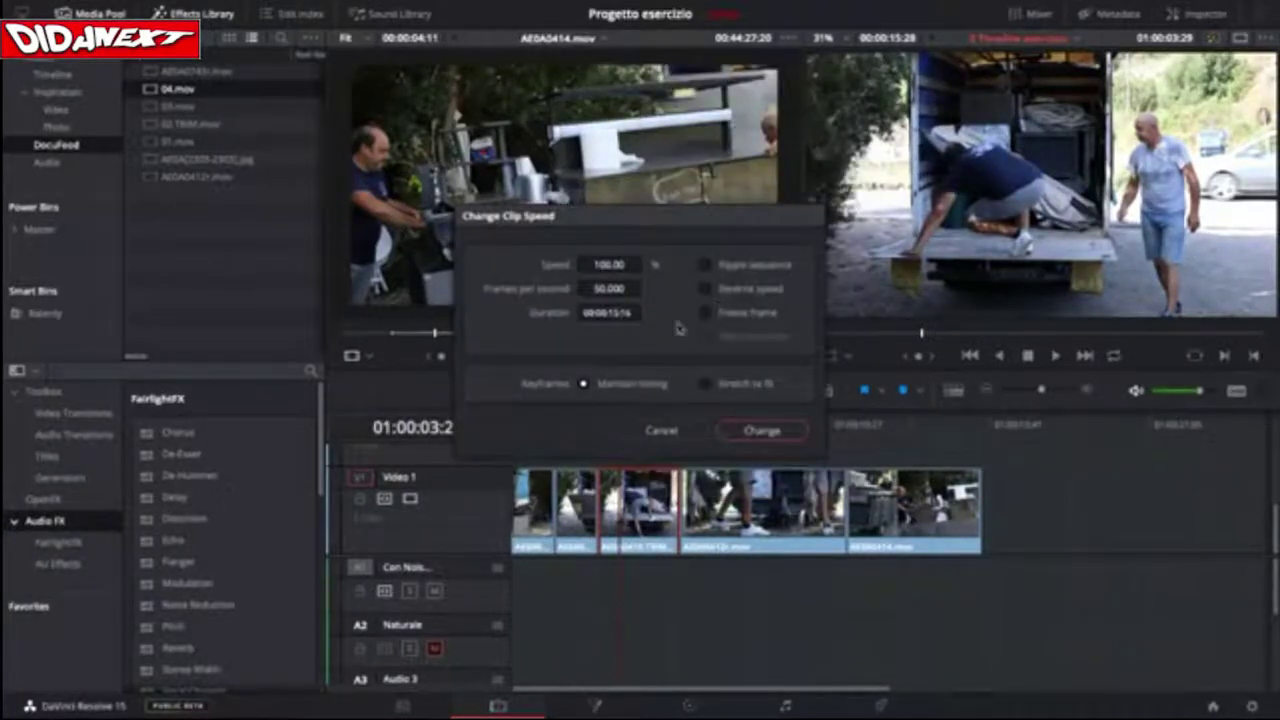
pyautogui.click(603, 263)
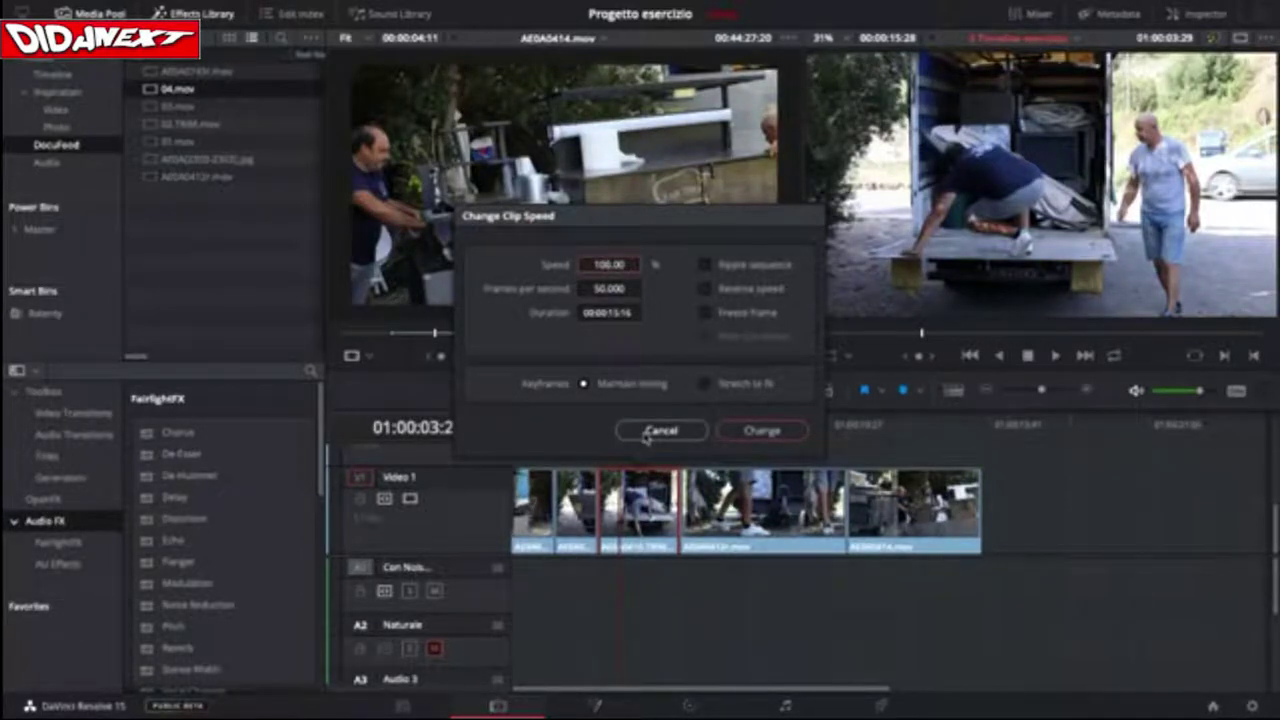
pyautogui.write('50')
pyautogui.click(775, 432)
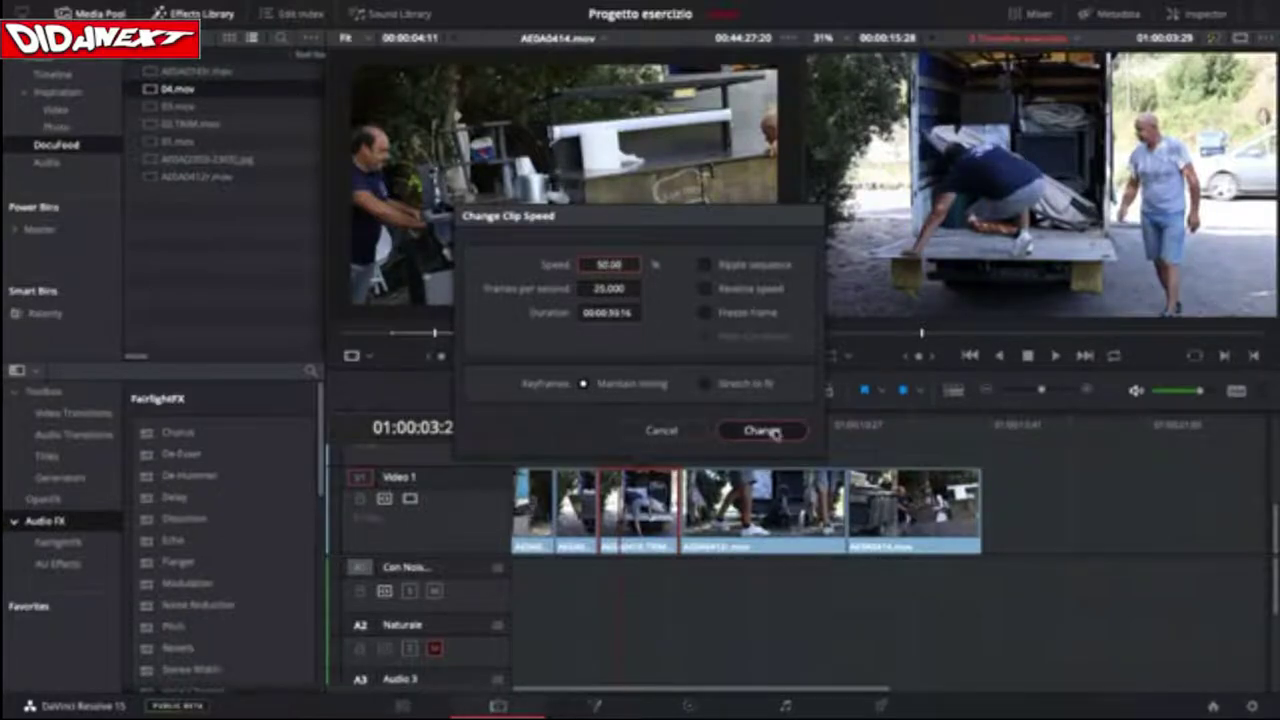
# Replay the slowed third clip several times from the preceding clips and check how it cuts to the fourth clip.
pyautogui.click(596, 420)
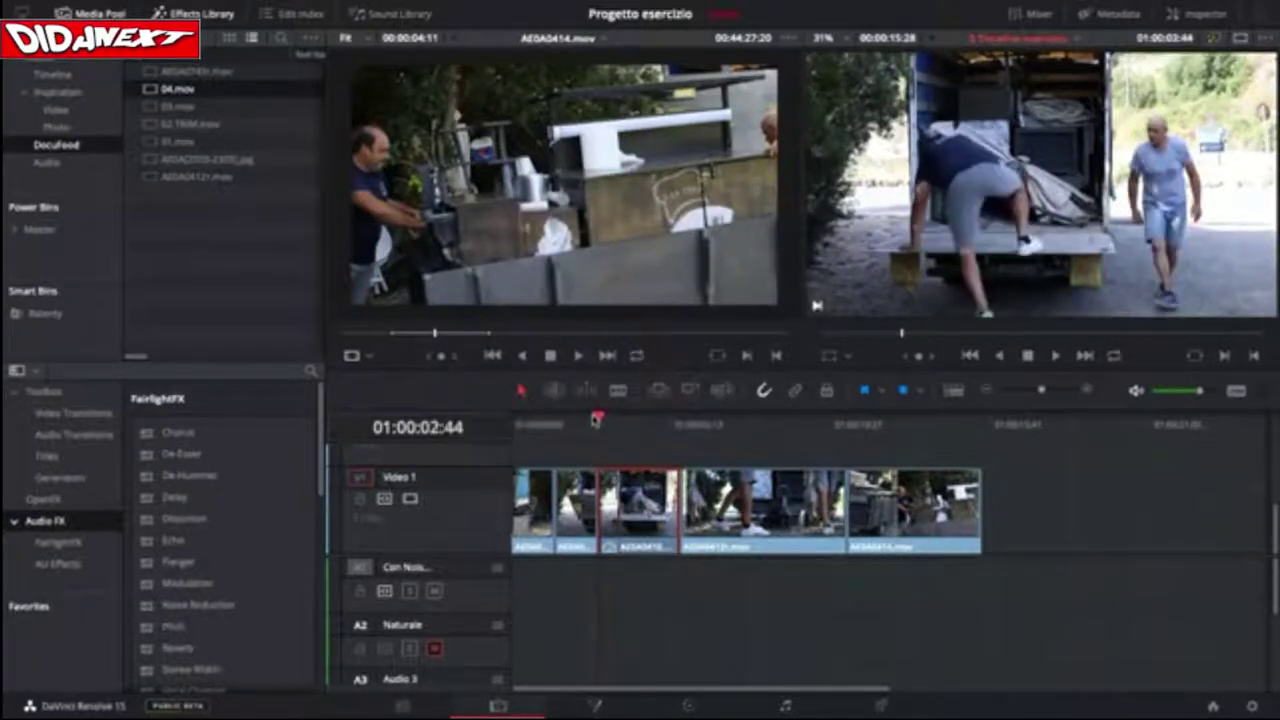
pyautogui.press('space')
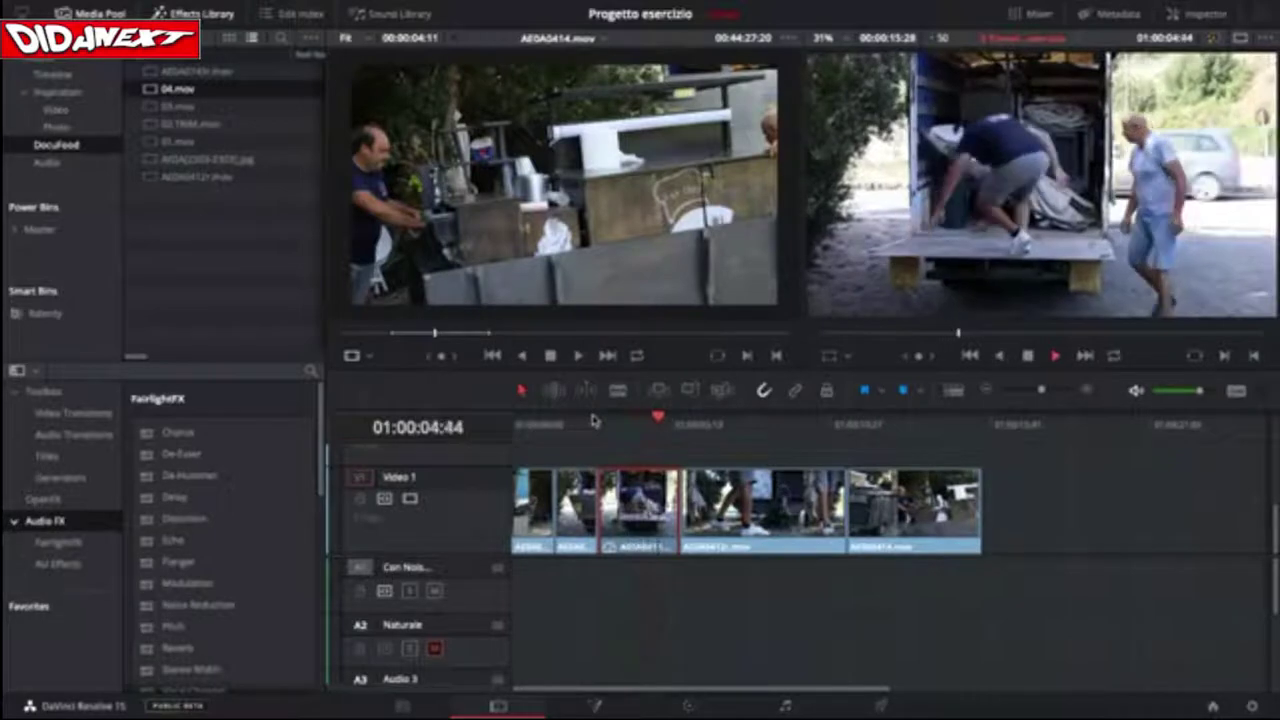
pyautogui.press('space')
pyautogui.click(593, 420)
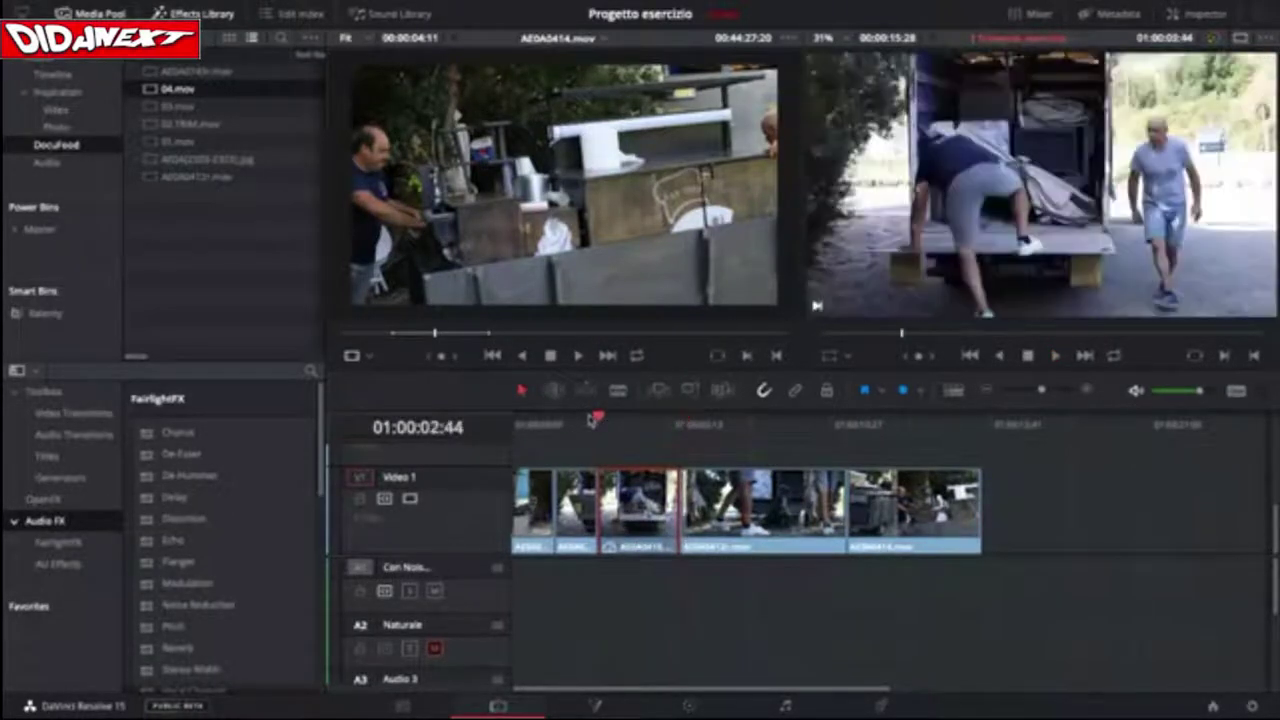
pyautogui.moveTo(593, 420); pyautogui.dragTo(566, 440)
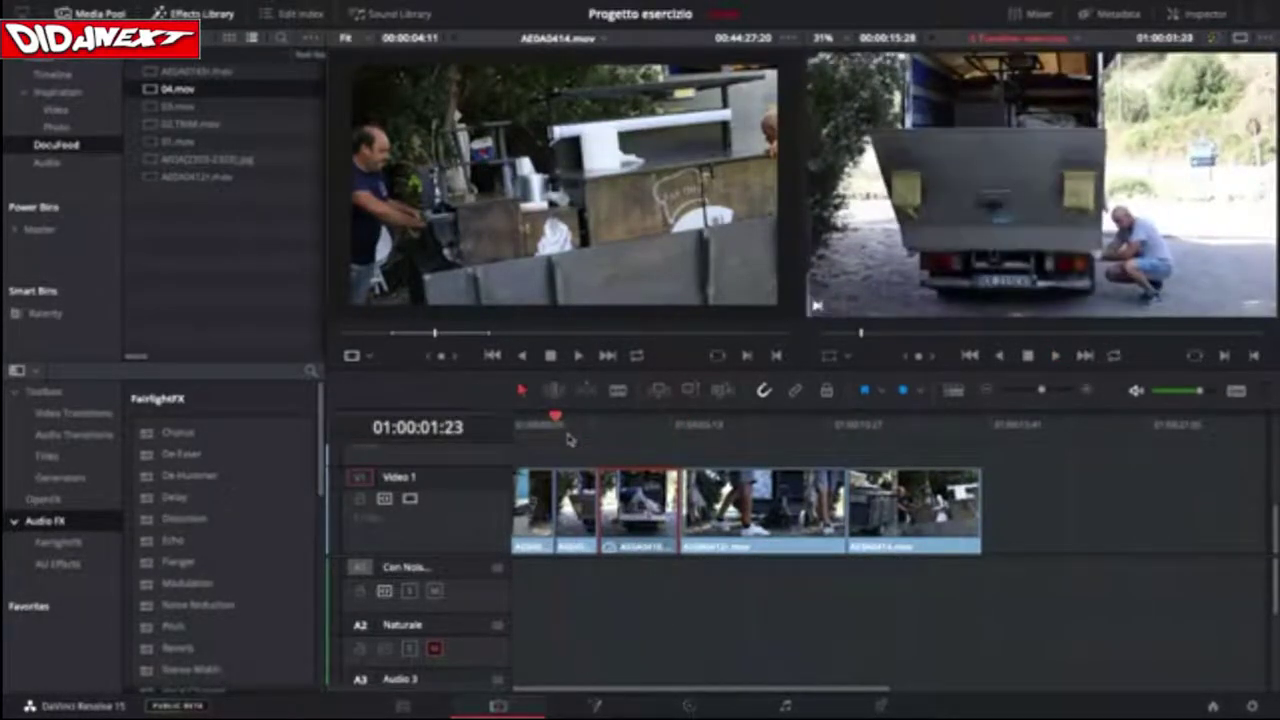
pyautogui.press('space')
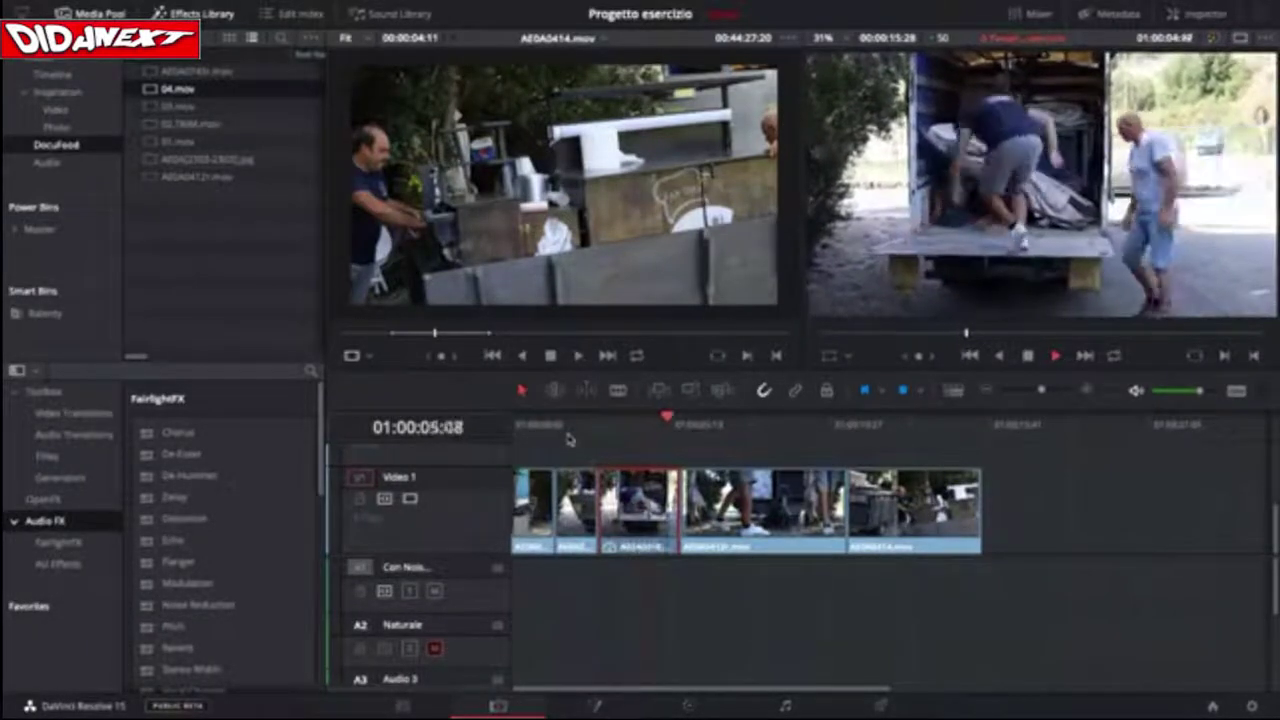
pyautogui.press('space')
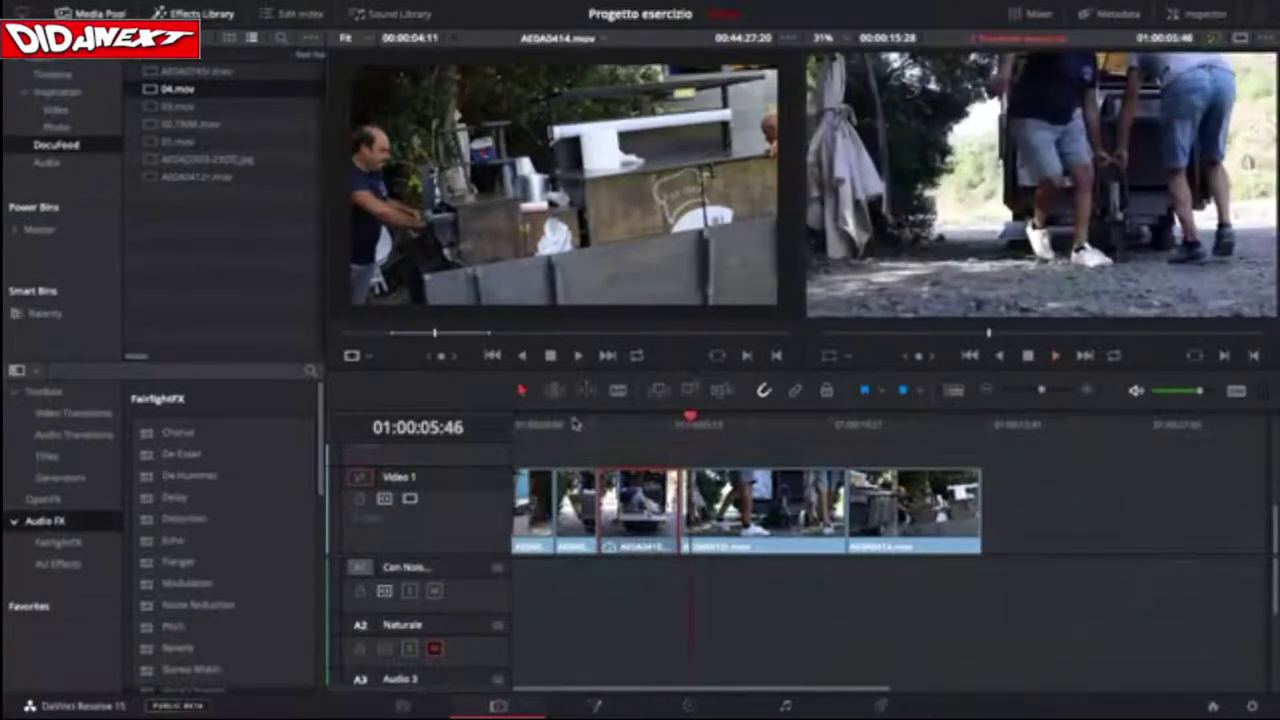
pyautogui.click(575, 422)
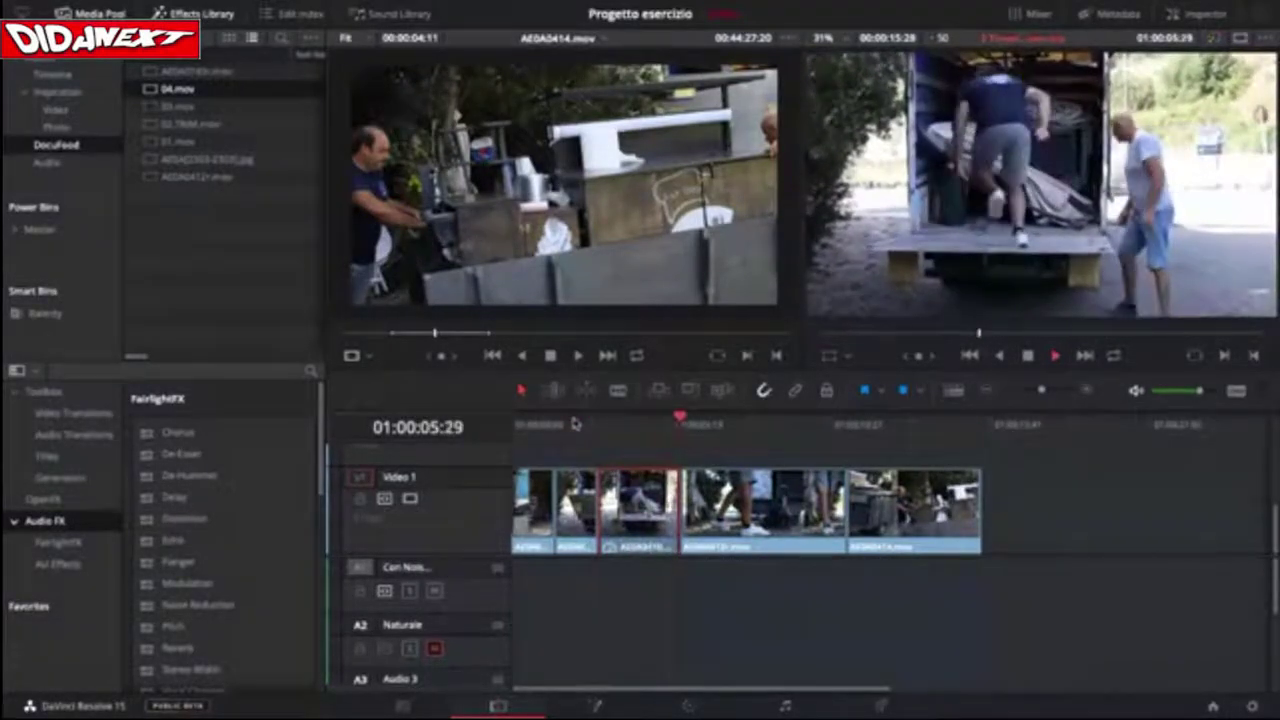
pyautogui.press('space')
pyautogui.click(552, 422)
pyautogui.press('space')
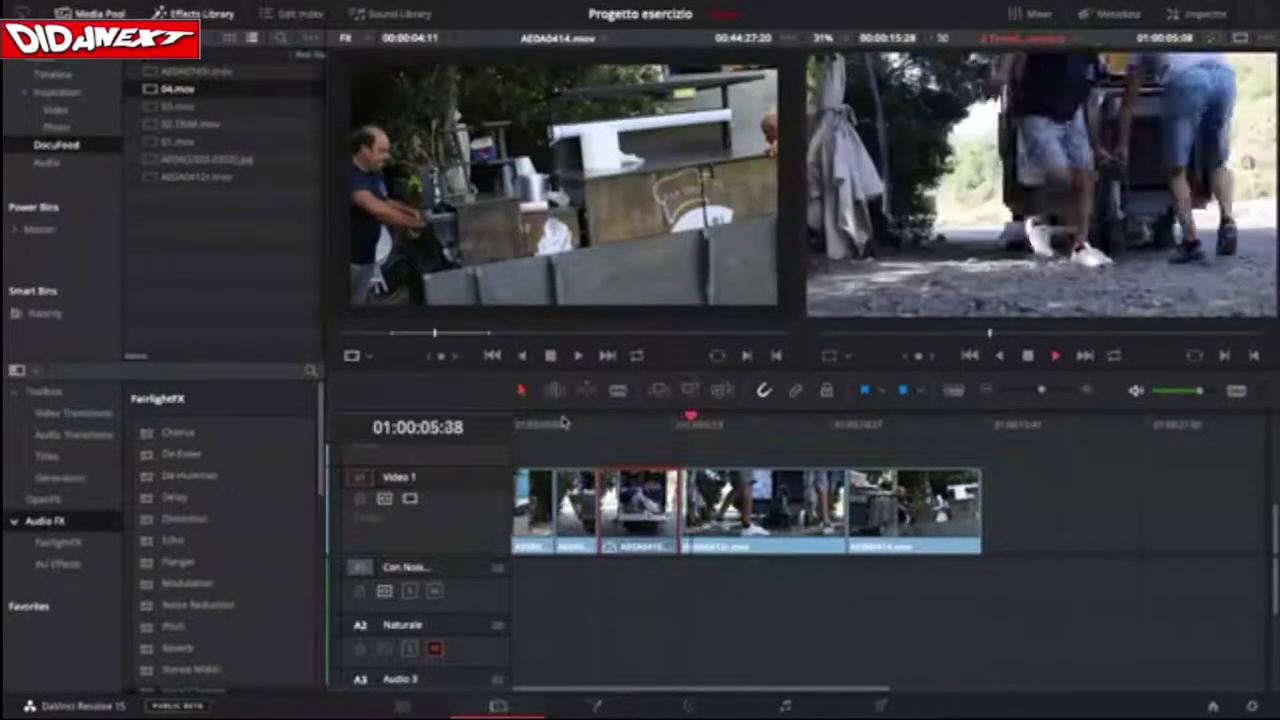
pyautogui.press('space')
pyautogui.click(580, 420)
pyautogui.press('space')
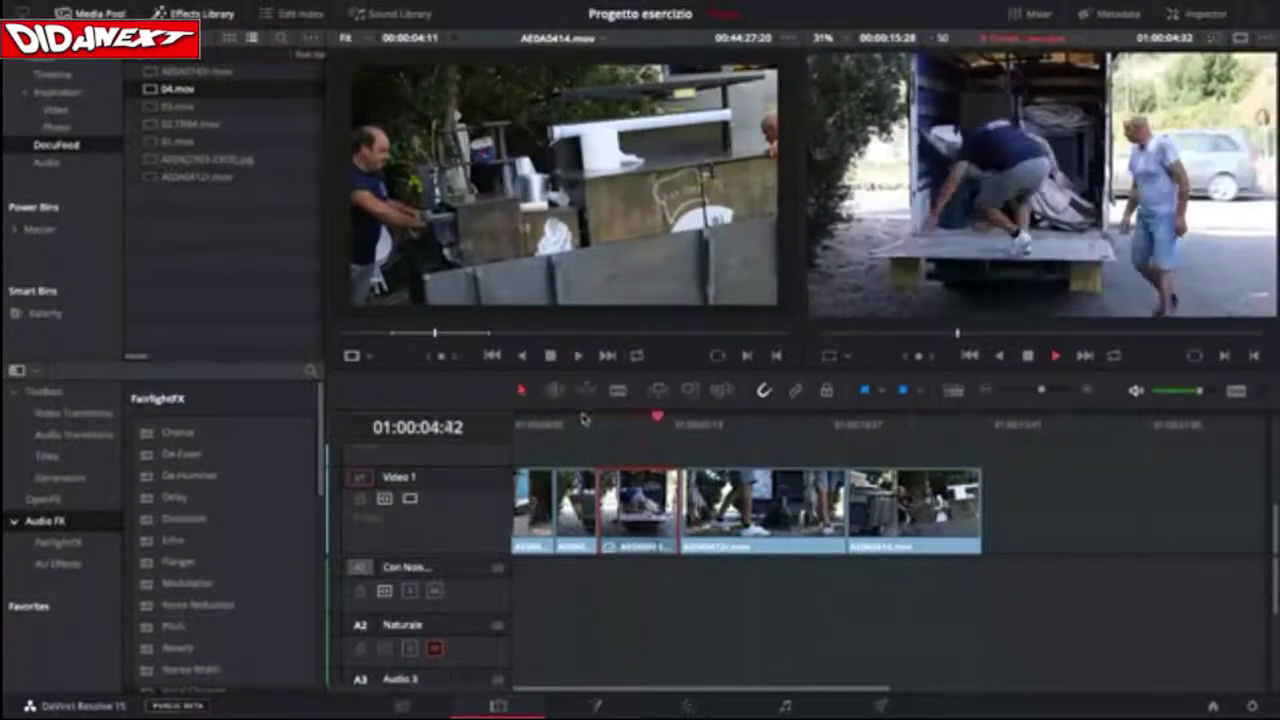
pyautogui.press('space')
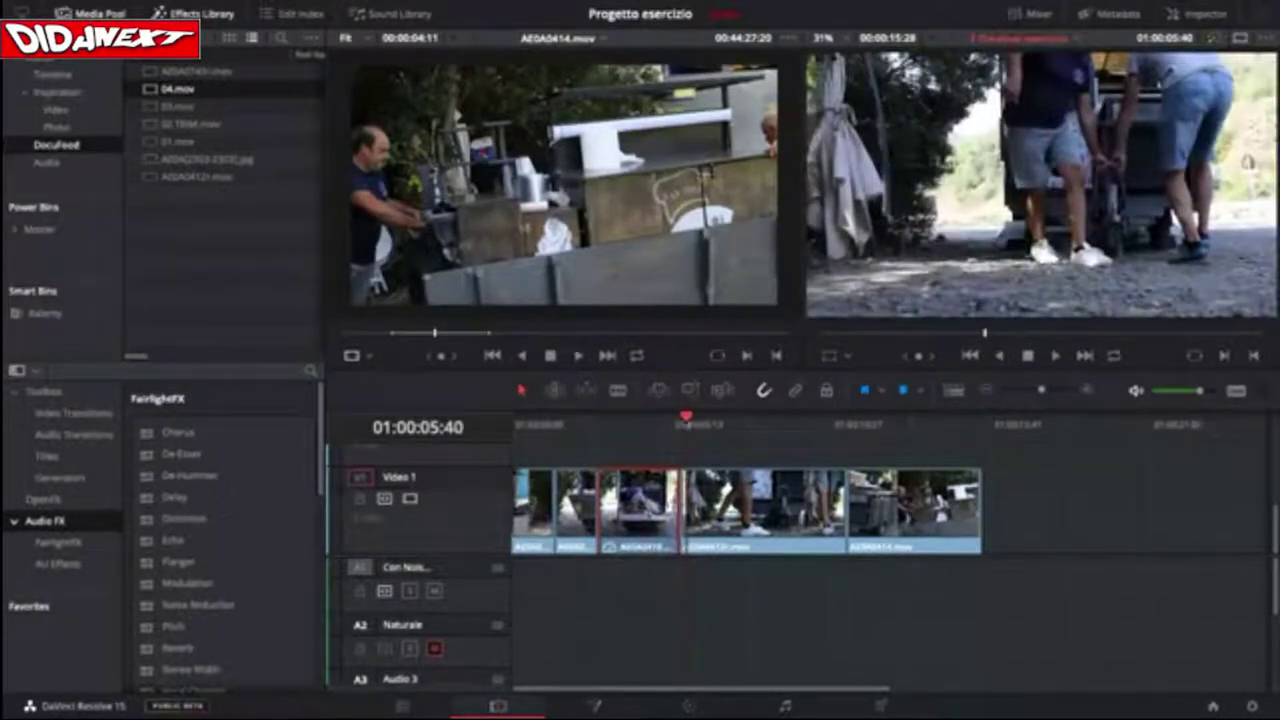
# Place the playhead at 01:00:05:29 and roll the cut between the third and fourth clips later, extending the third clip.
pyautogui.click(681, 422)
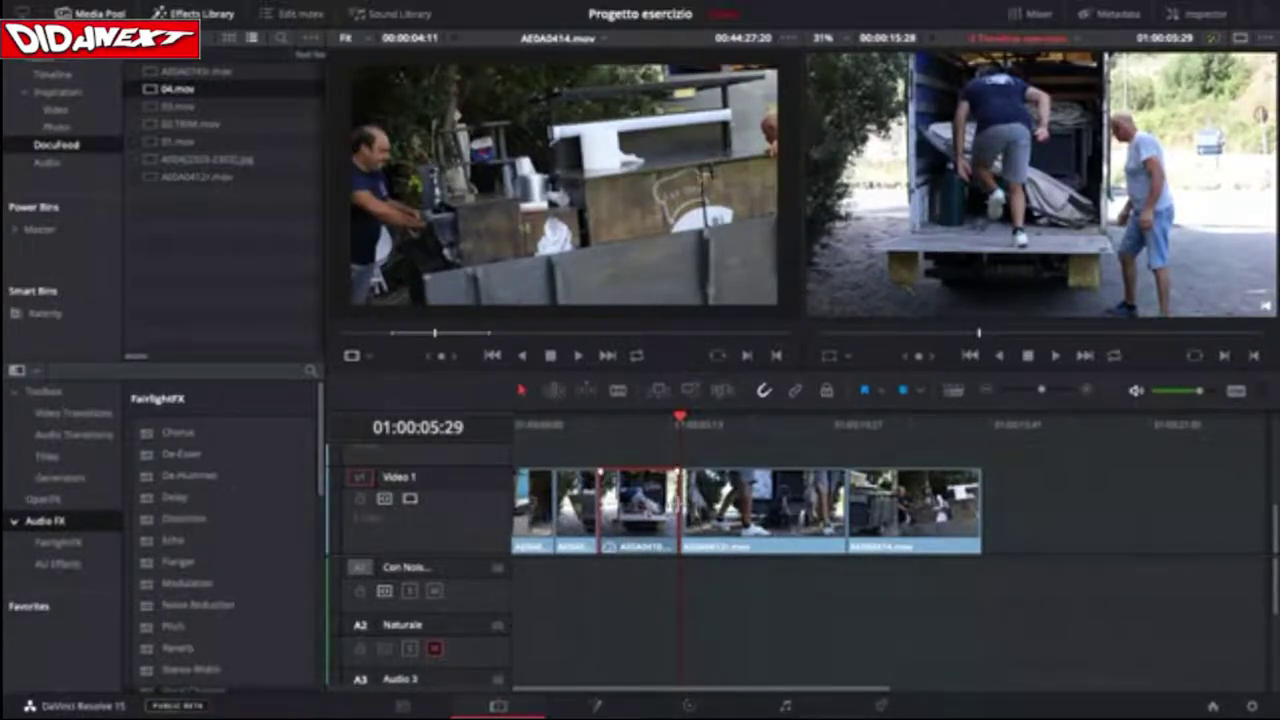
pyautogui.click(678, 505)
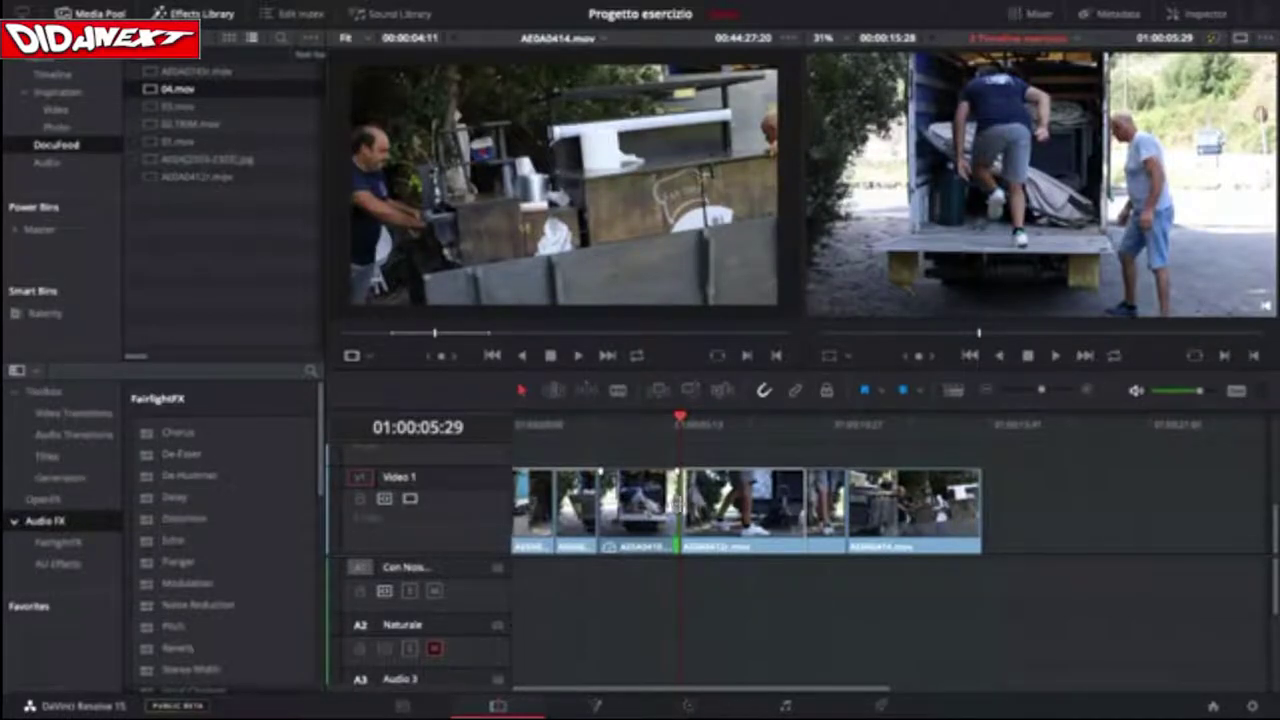
pyautogui.moveTo(688, 502); pyautogui.dragTo(706, 500)
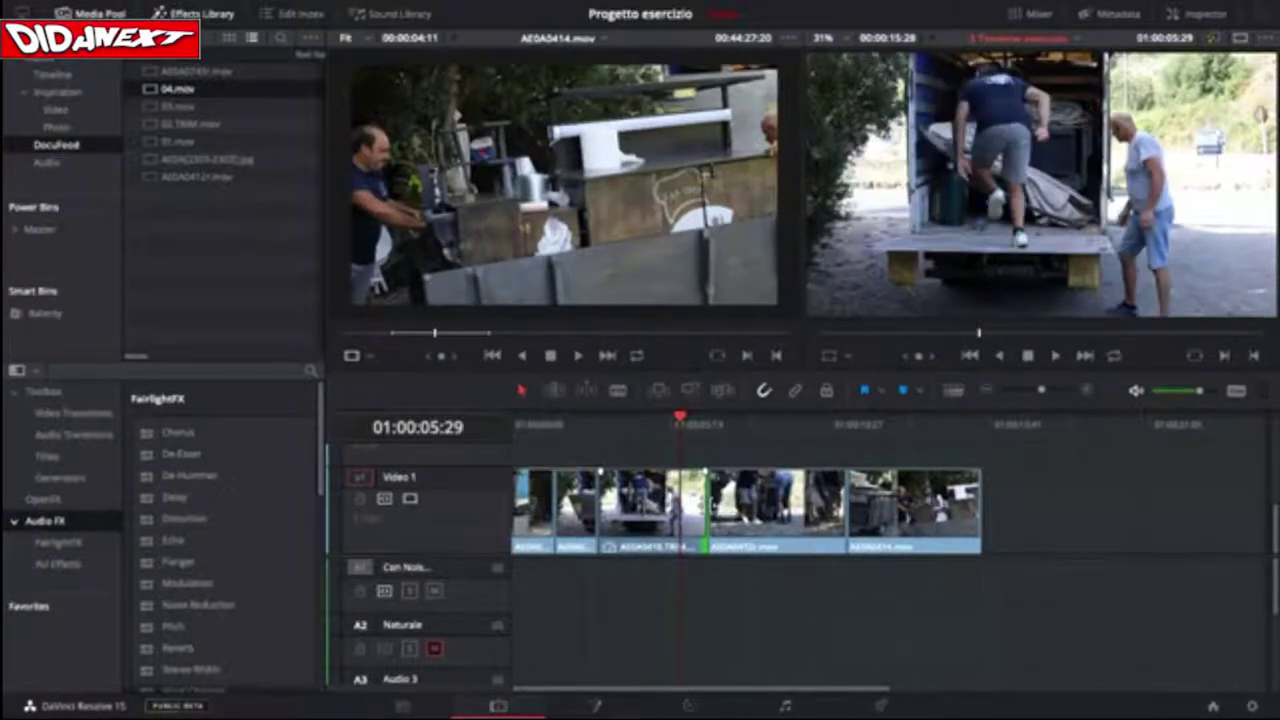
# Replay the extended third clip, roll its cut to the fourth clip back 31 frames to 01:00:05:45, and play across it.
pyautogui.click(560, 419)
pyautogui.press('space')
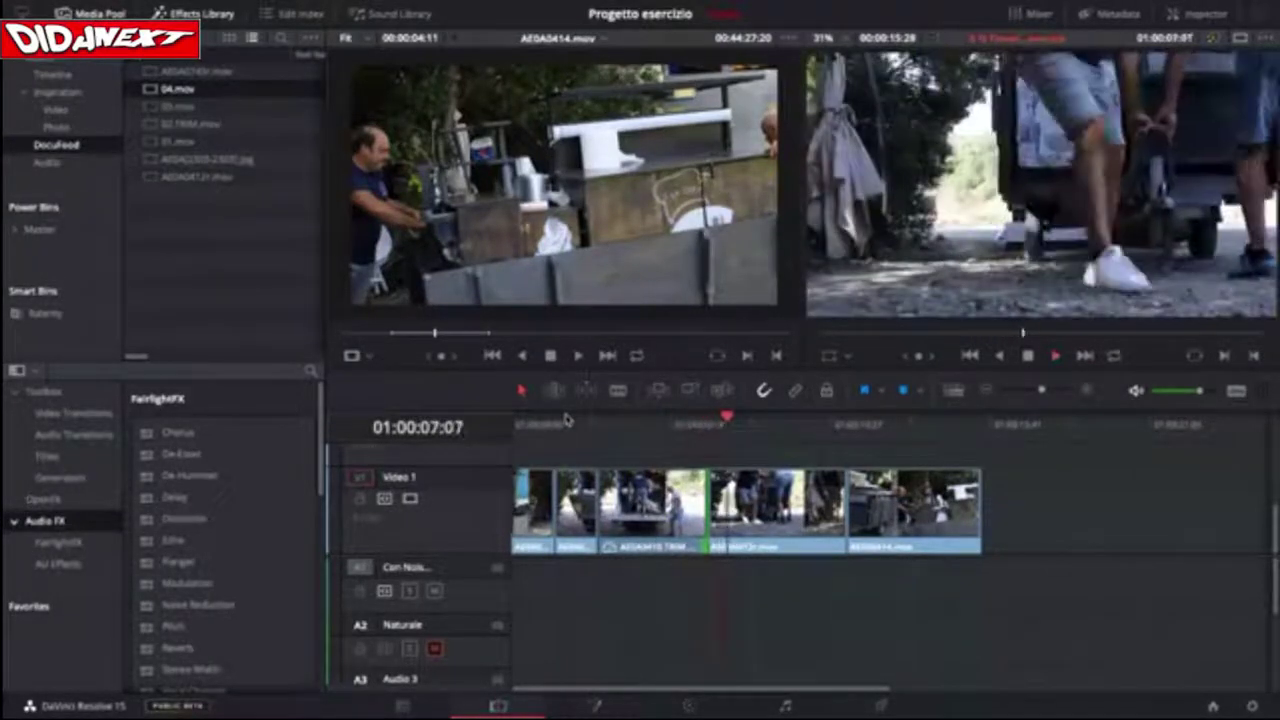
pyautogui.press('space')
pyautogui.click(595, 413)
pyautogui.press('space')
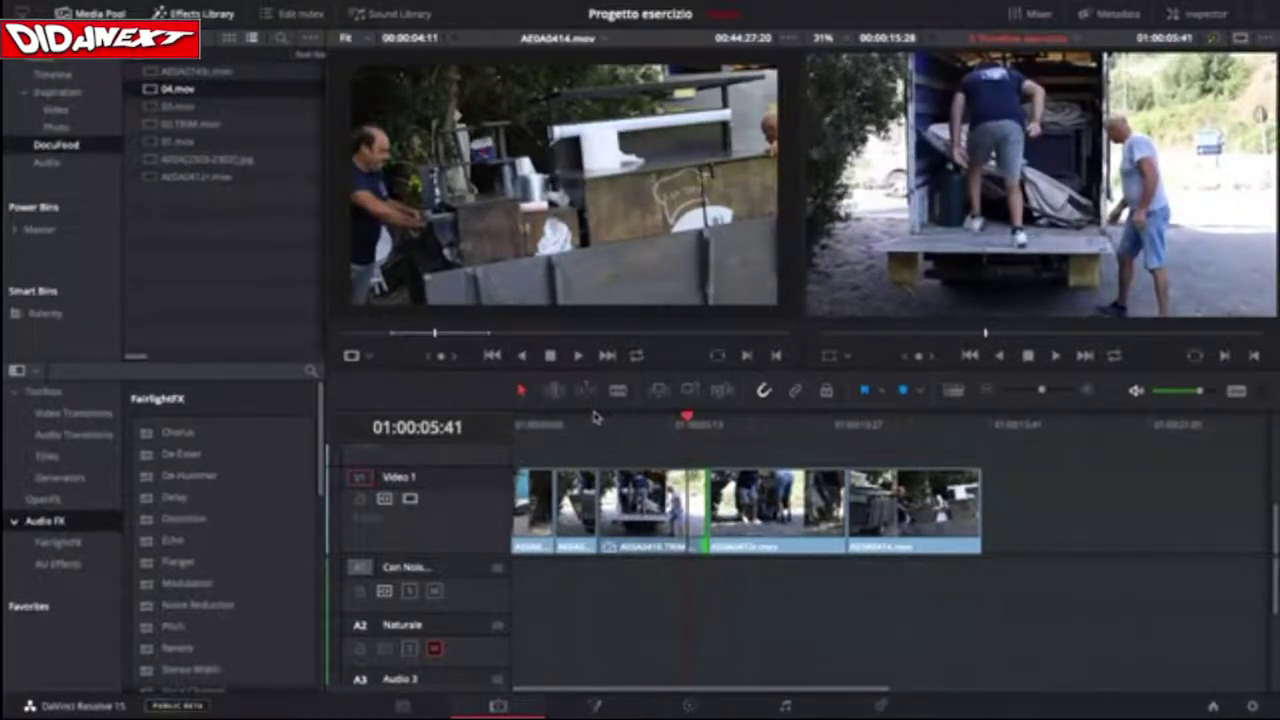
pyautogui.moveTo(686, 415); pyautogui.dragTo(690, 420)
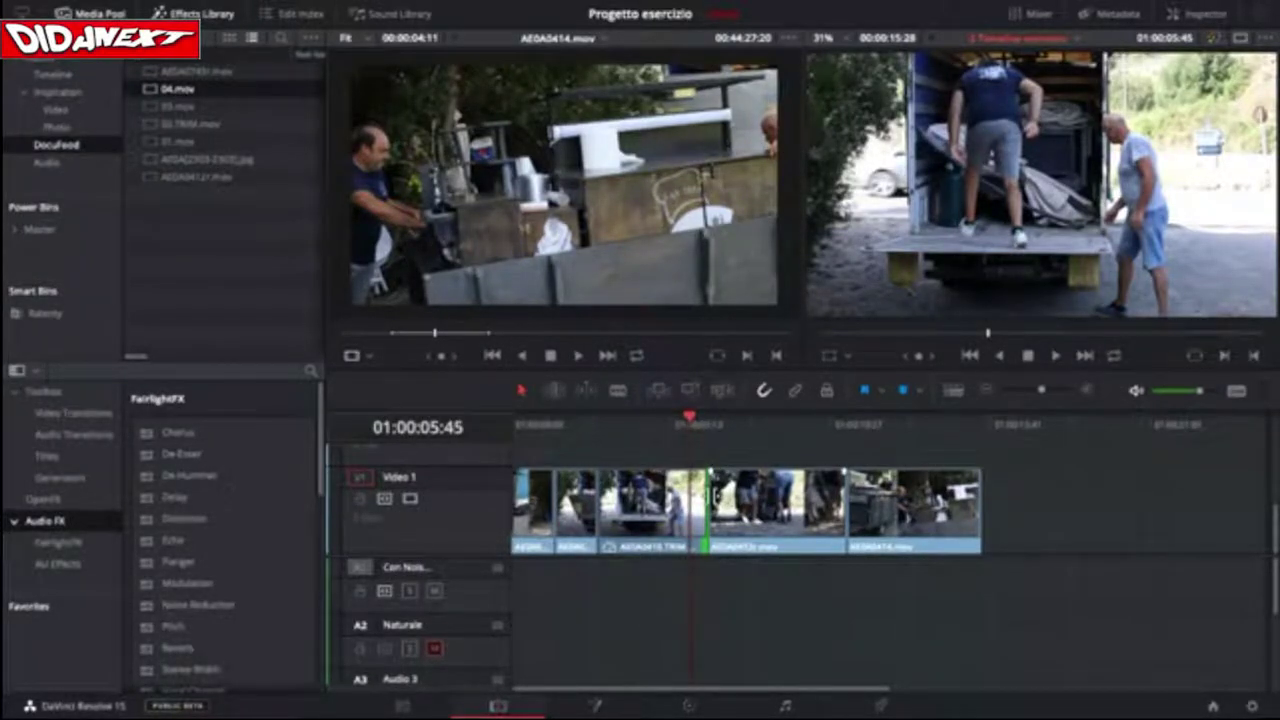
pyautogui.moveTo(708, 498); pyautogui.dragTo(692, 498)
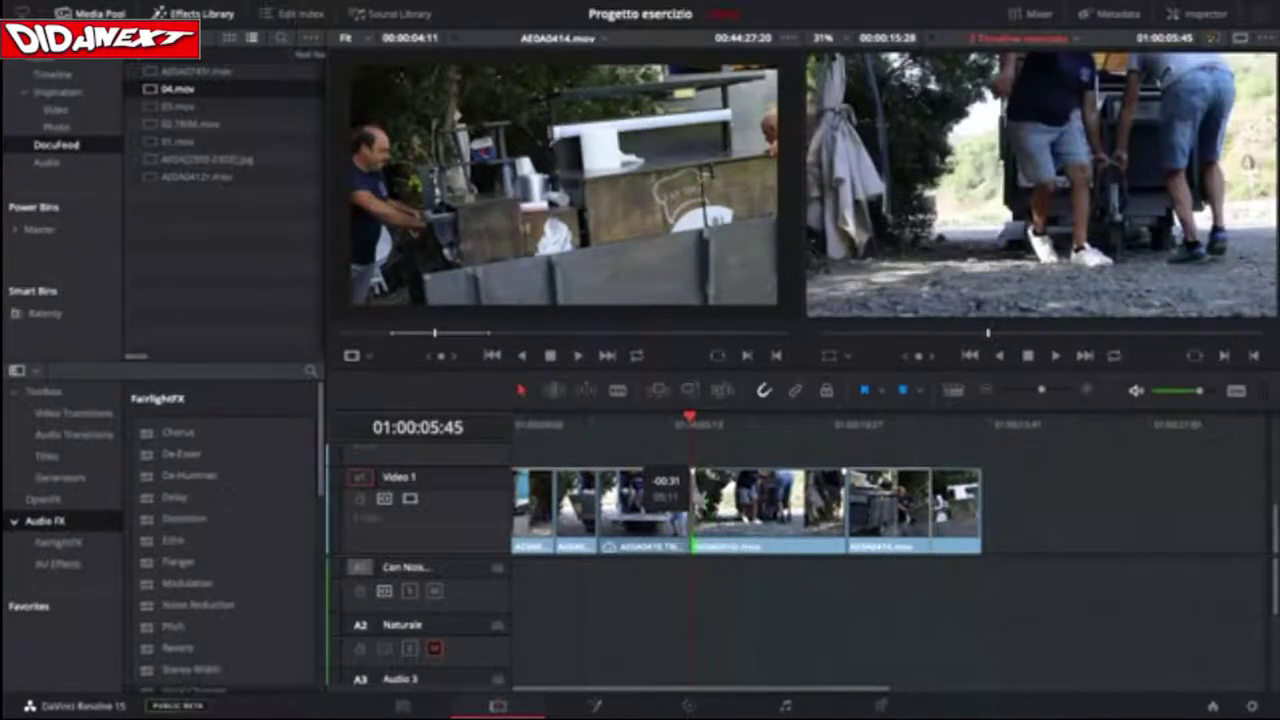
pyautogui.click(651, 424)
pyautogui.press('space')
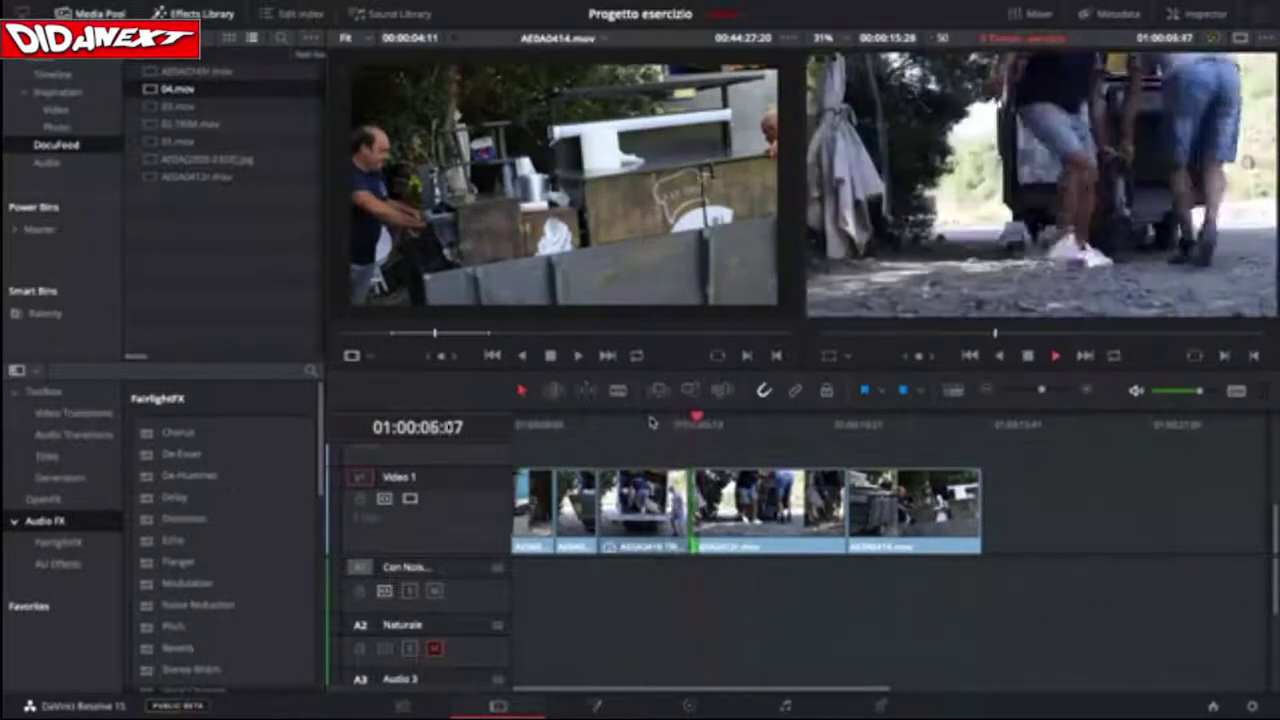
# Scrub and replay the end of the third clip to find a slightly earlier cut point to the fourth clip.
pyautogui.click(686, 426)
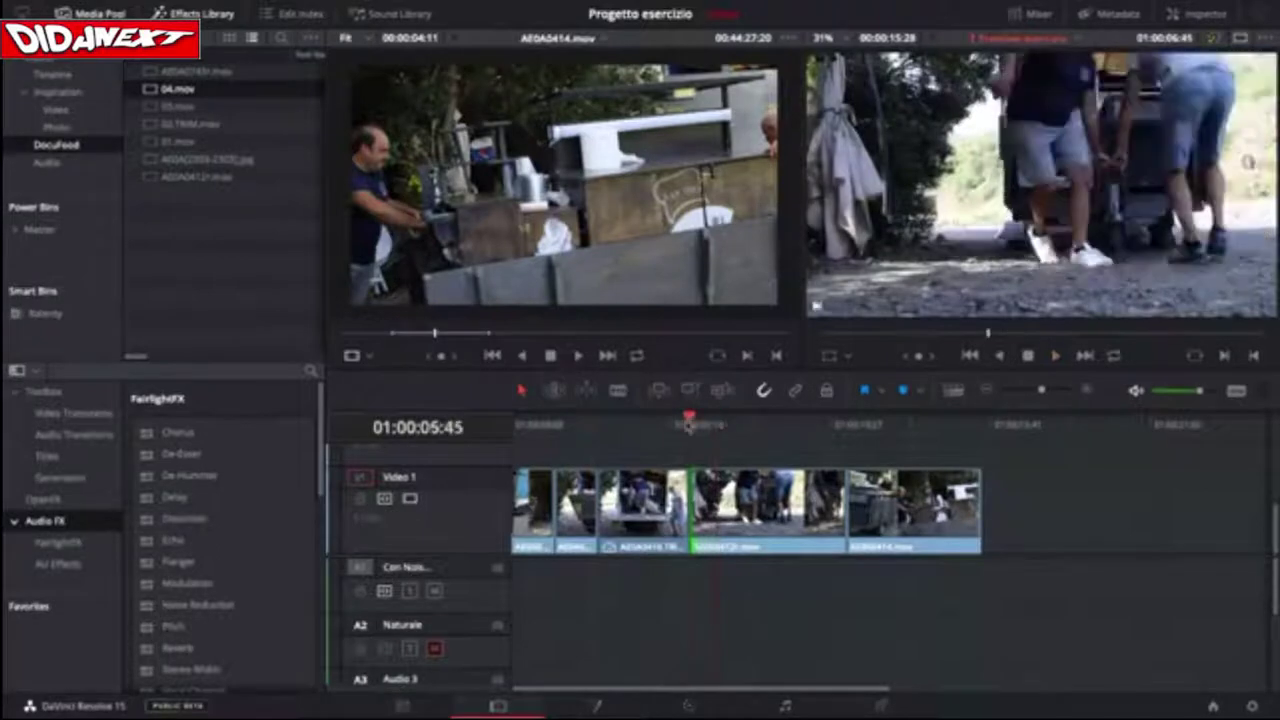
pyautogui.moveTo(680, 432); pyautogui.dragTo(672, 428)
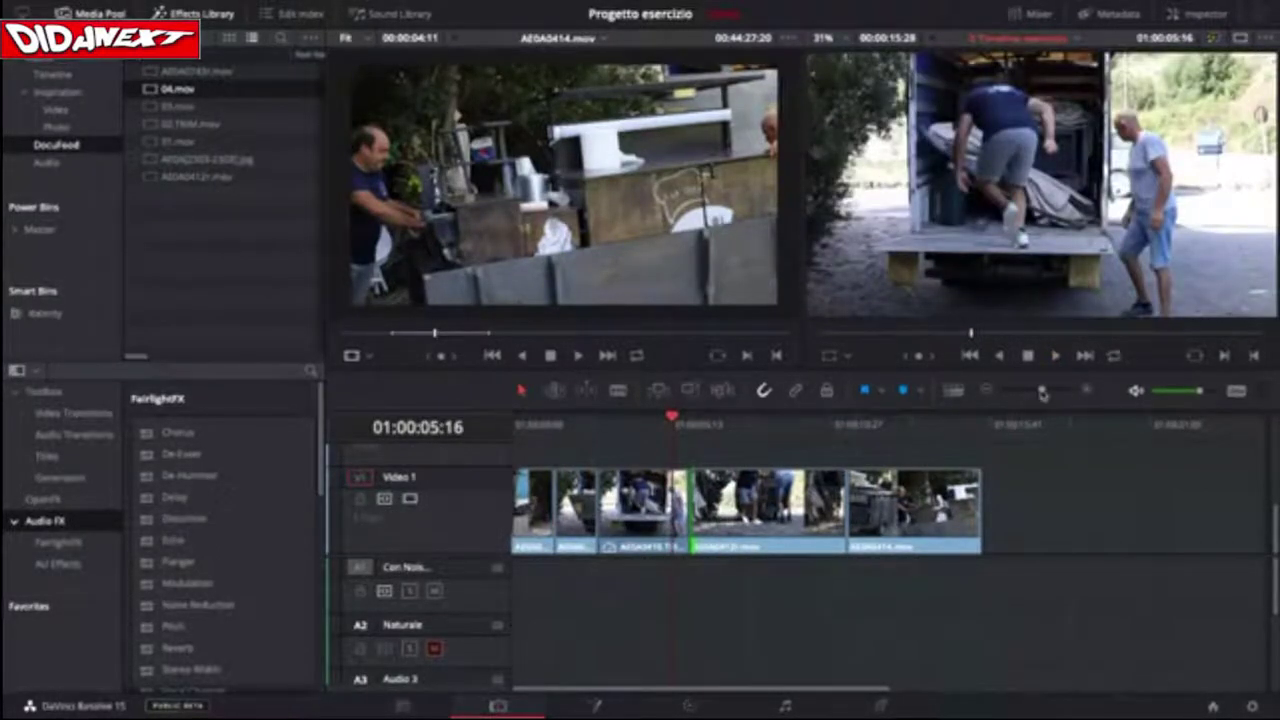
pyautogui.moveTo(1042, 393); pyautogui.dragTo(1046, 393)
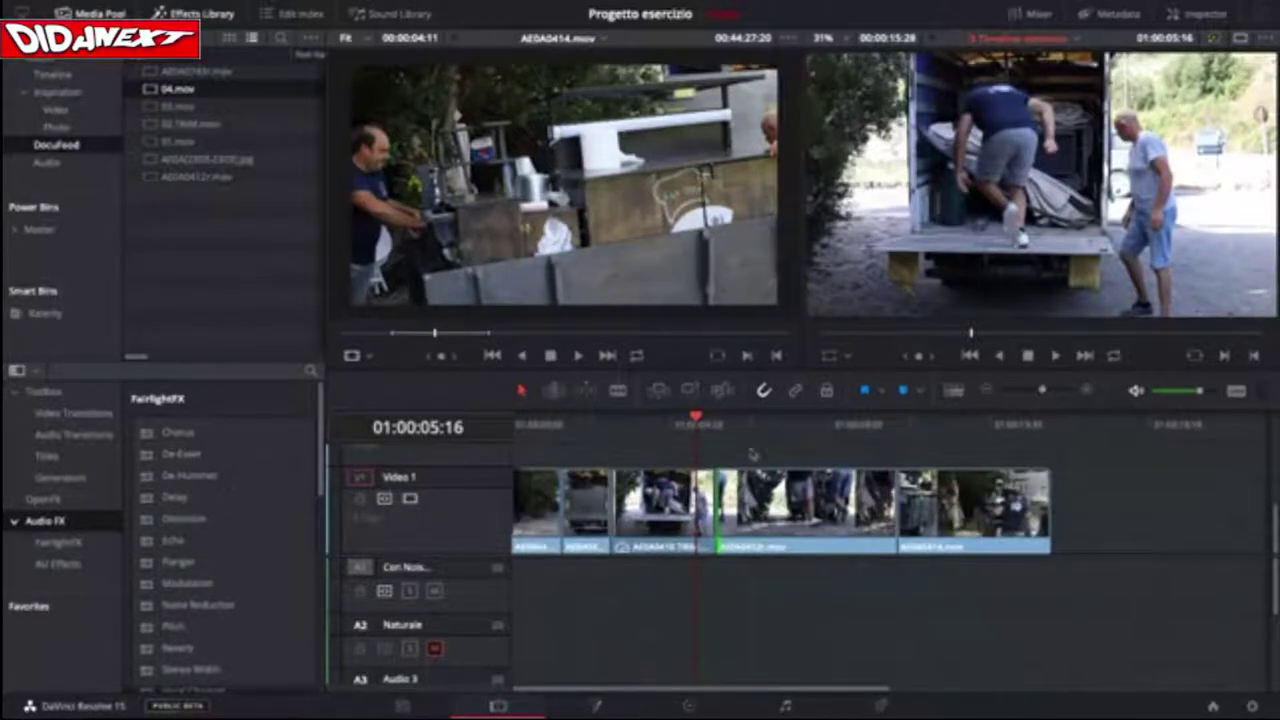
pyautogui.moveTo(700, 418)
pyautogui.mouseDown()
pyautogui.moveTo(745, 420)
pyautogui.moveTo(684, 431)
pyautogui.mouseUp()
pyautogui.press('space')
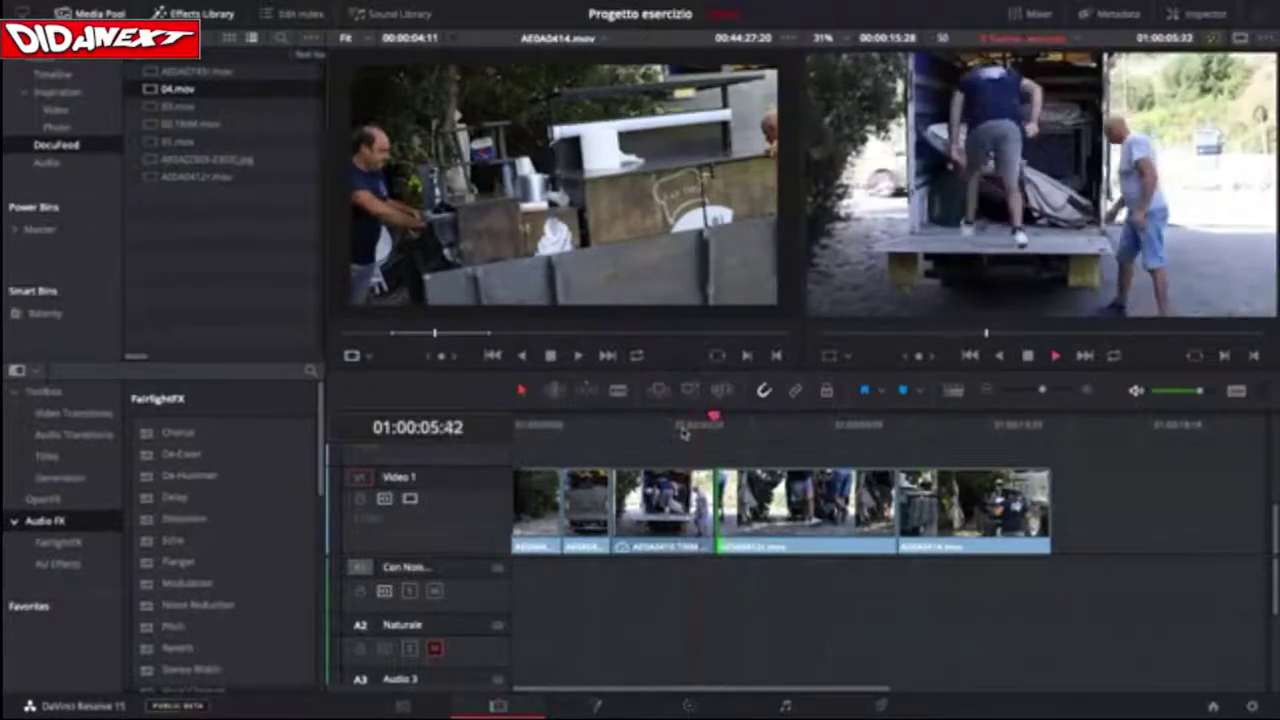
pyautogui.press('space')
pyautogui.click(674, 420)
pyautogui.press('space')
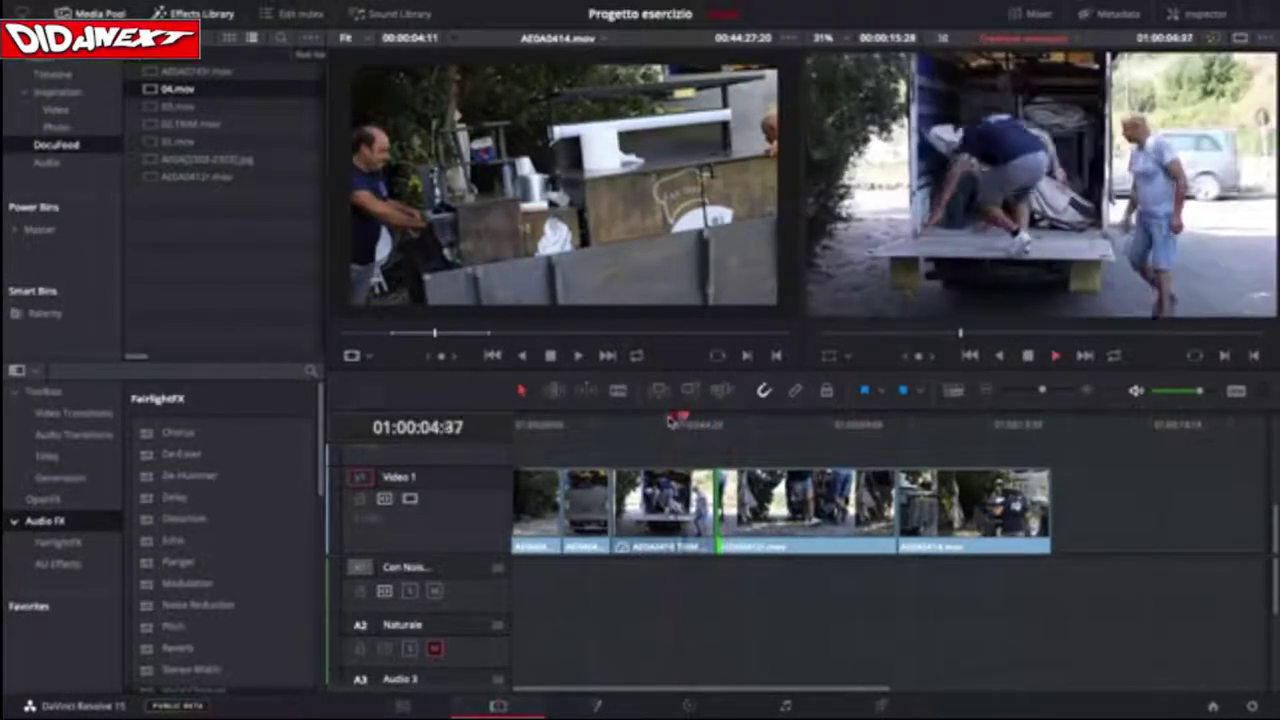
# Park the playhead at 01:00:05:40, trim the third clip's end back five frames to it and extend the fourth clip's start to meet it.
pyautogui.press('space')
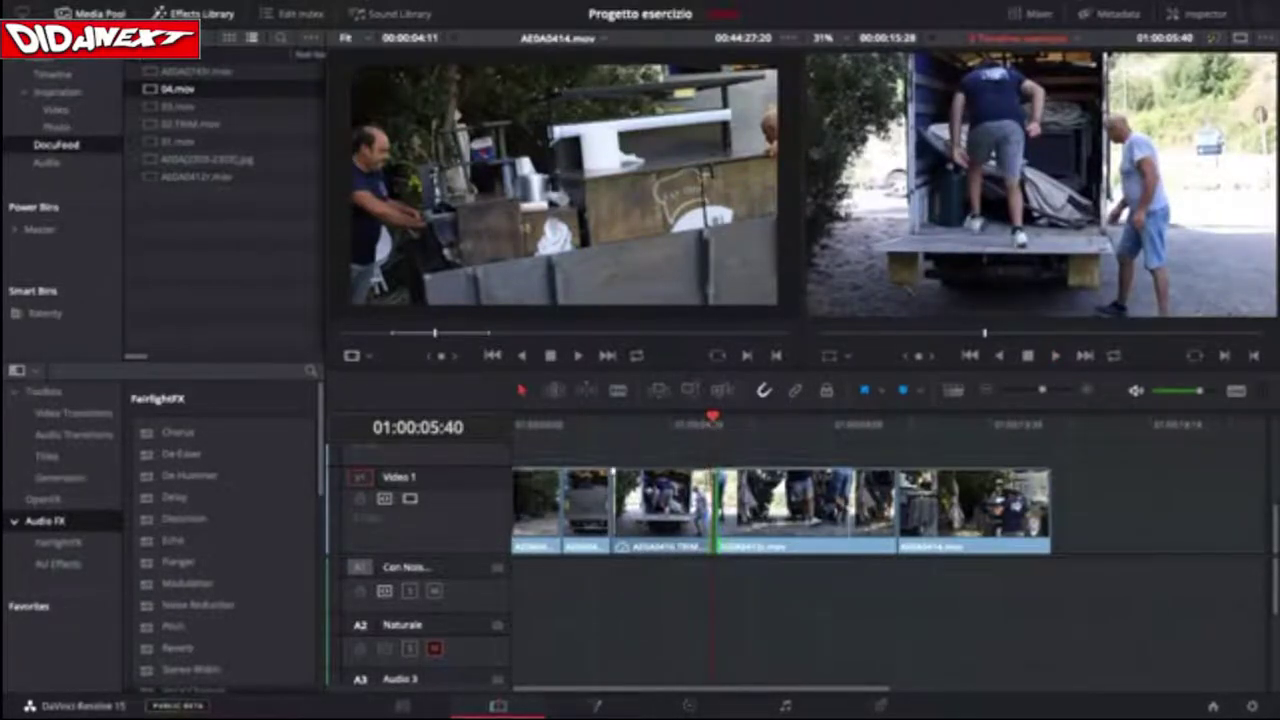
pyautogui.moveTo(714, 496); pyautogui.dragTo(712, 496)
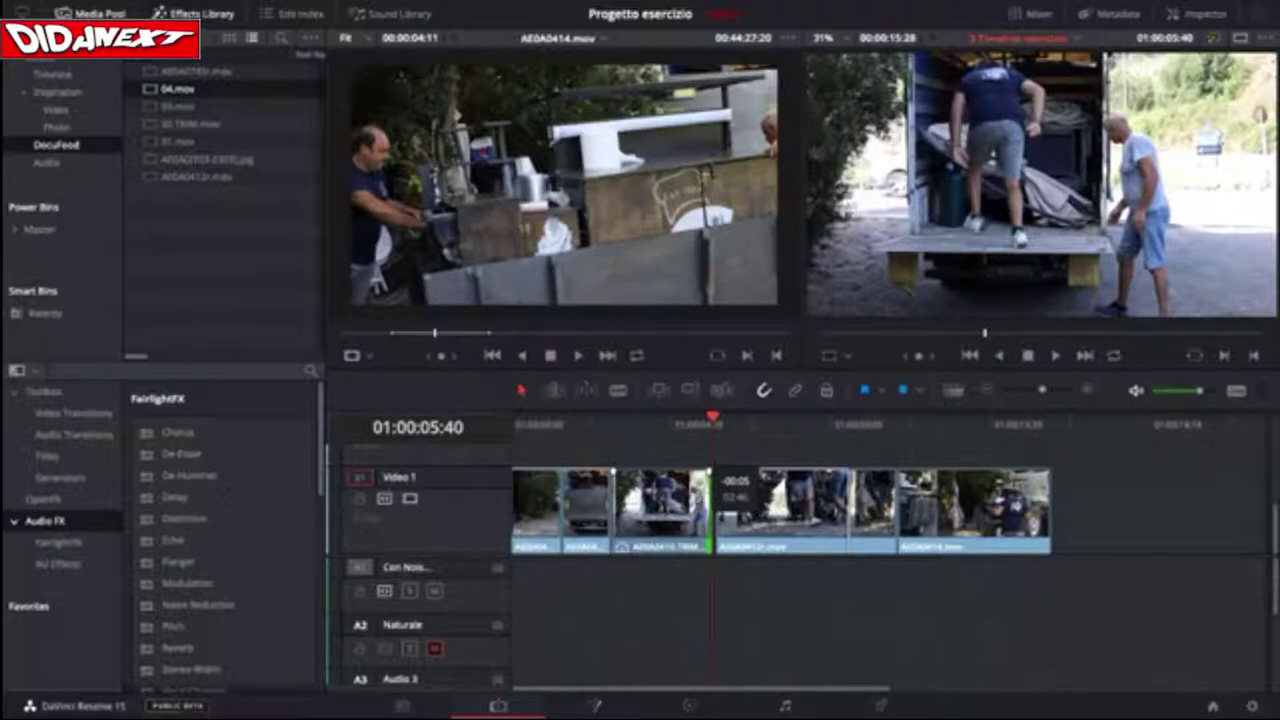
pyautogui.moveTo(712, 496)
pyautogui.mouseDown()
pyautogui.moveTo(690, 496)
pyautogui.moveTo(712, 496)
pyautogui.mouseUp()
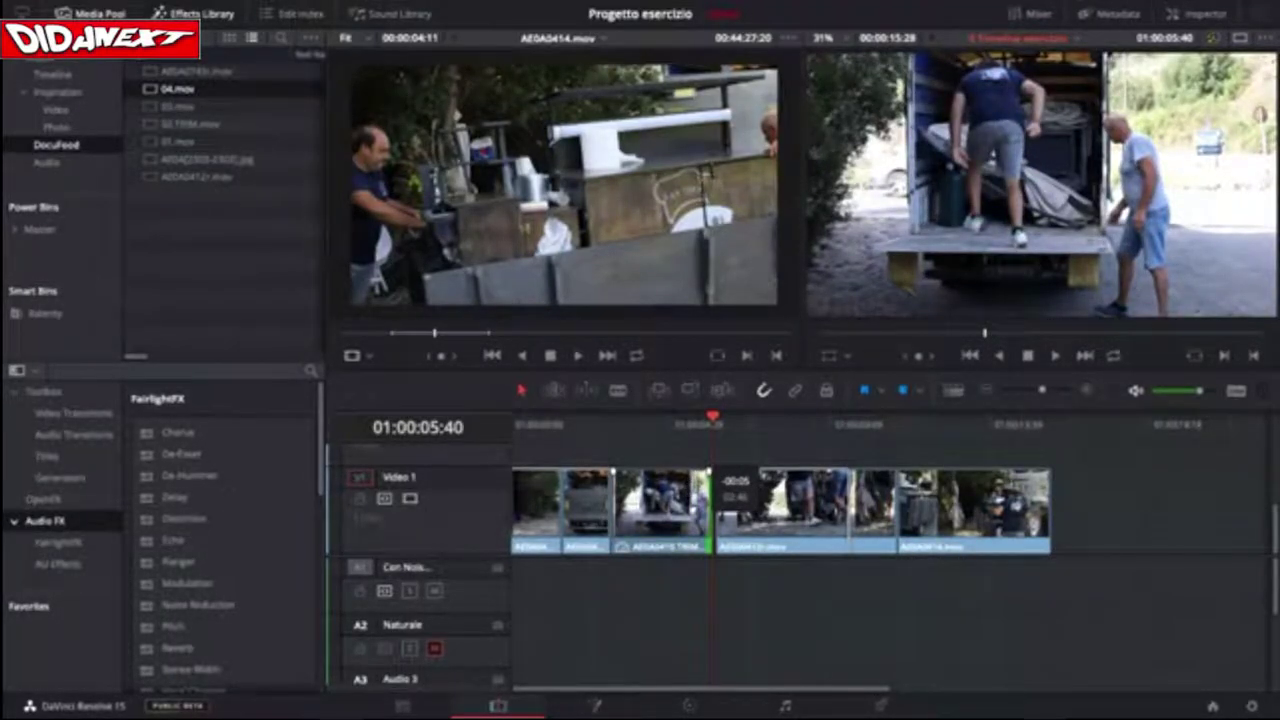
pyautogui.moveTo(712, 480); pyautogui.dragTo(710, 478)
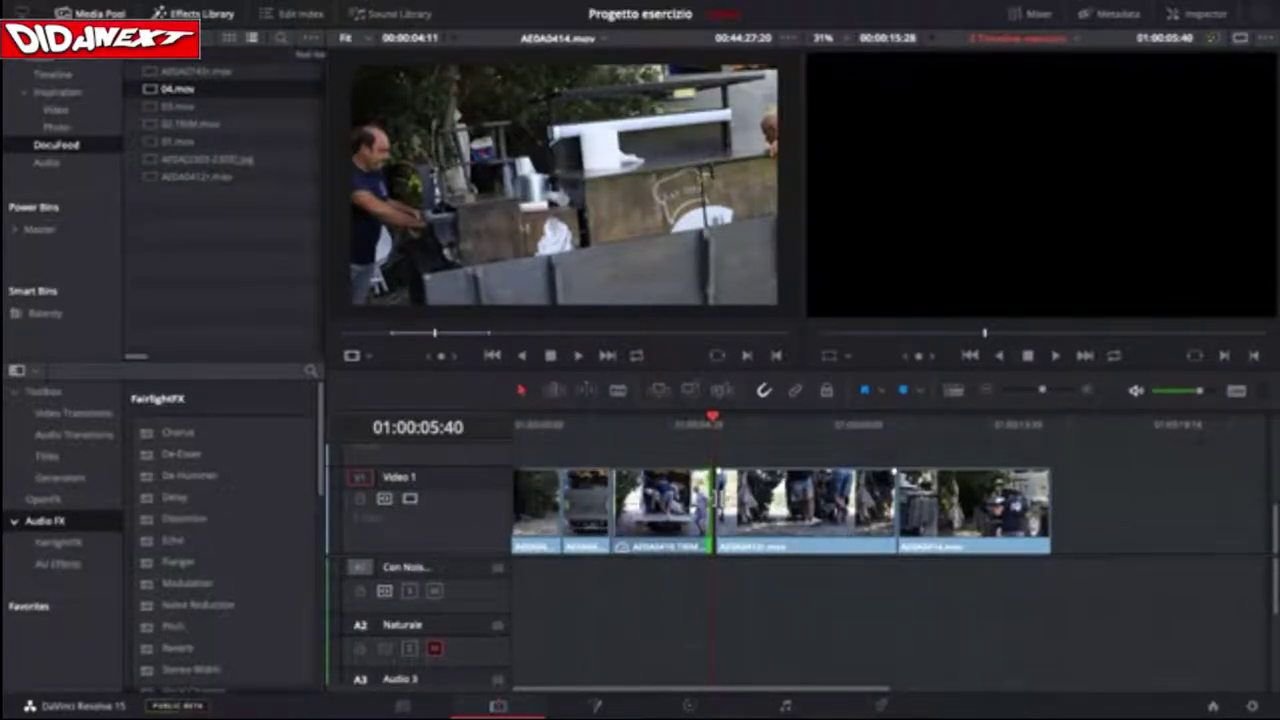
# Replay the retimed cut between the third and fourth clips several times from the middle of the third clip.
pyautogui.click(655, 424)
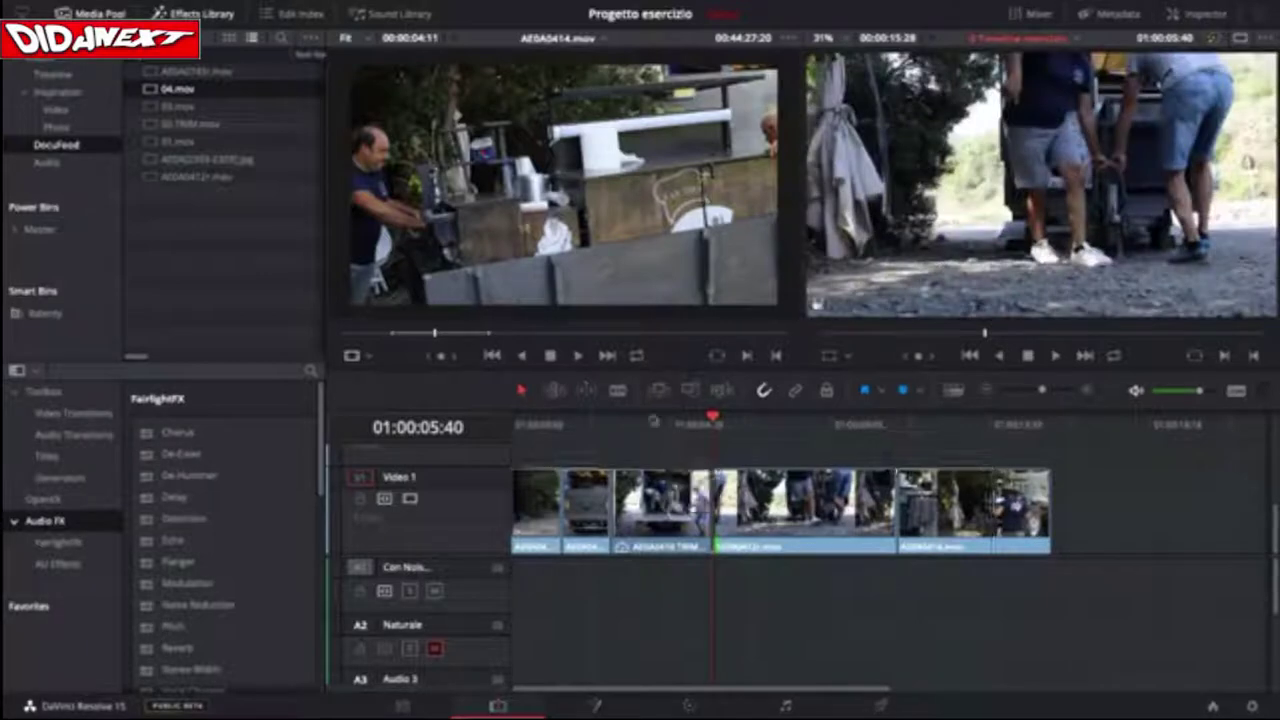
pyautogui.press('space')
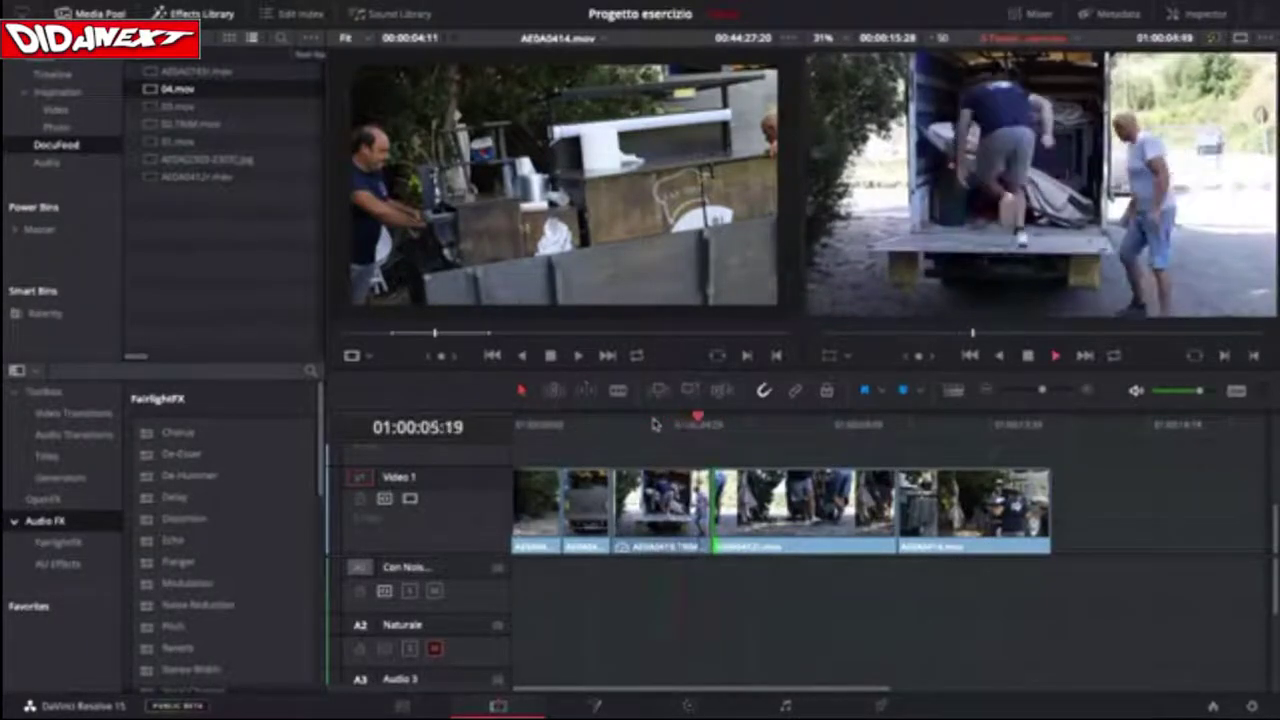
pyautogui.click(657, 421)
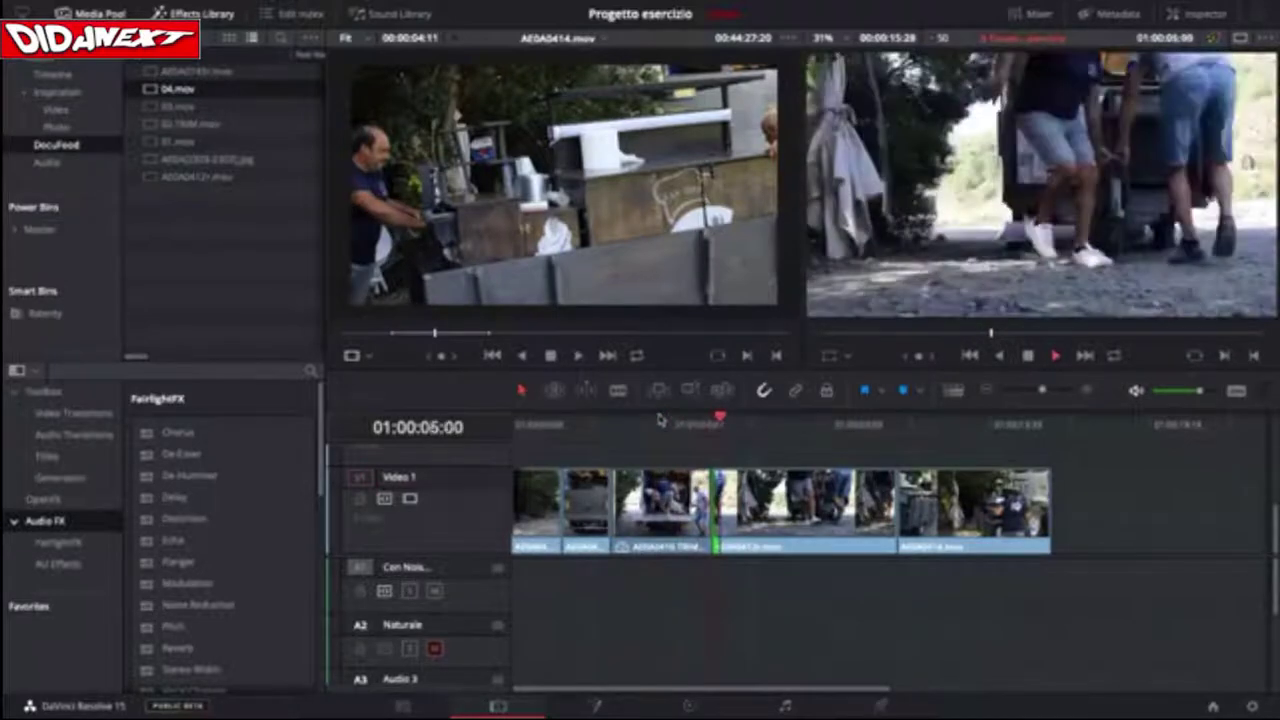
pyautogui.press('space')
pyautogui.click(658, 419)
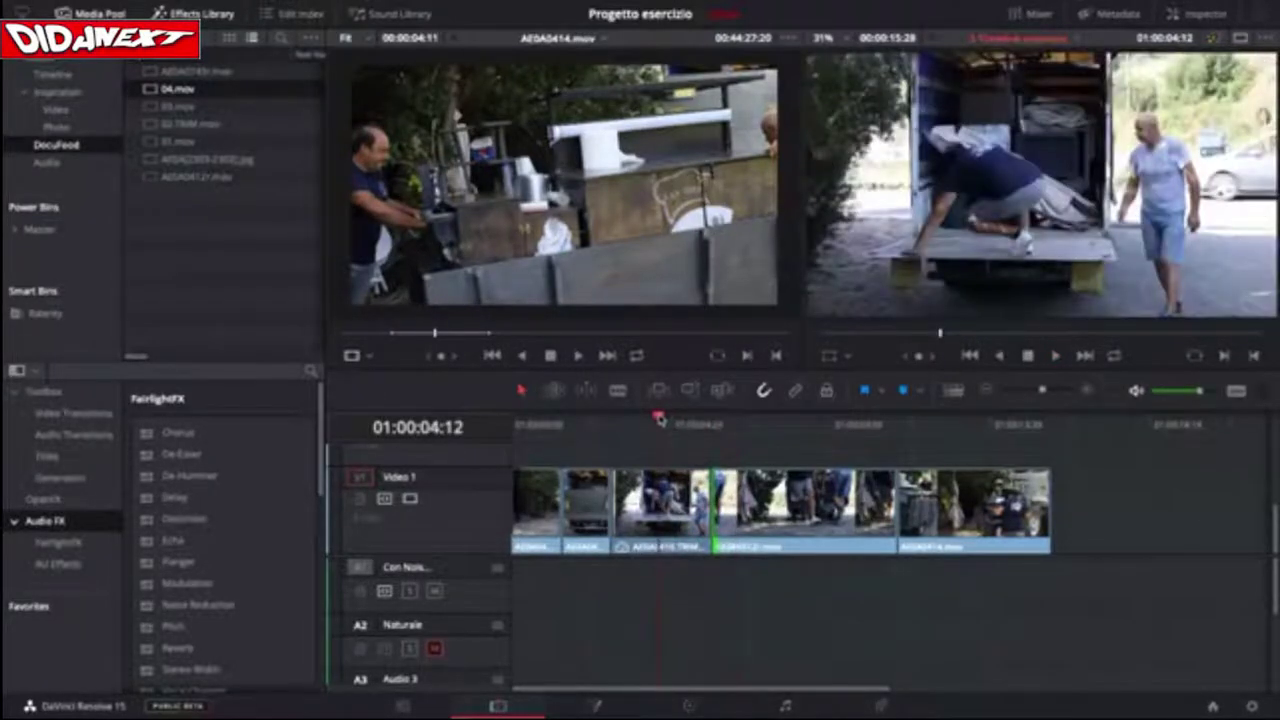
pyautogui.press('space')
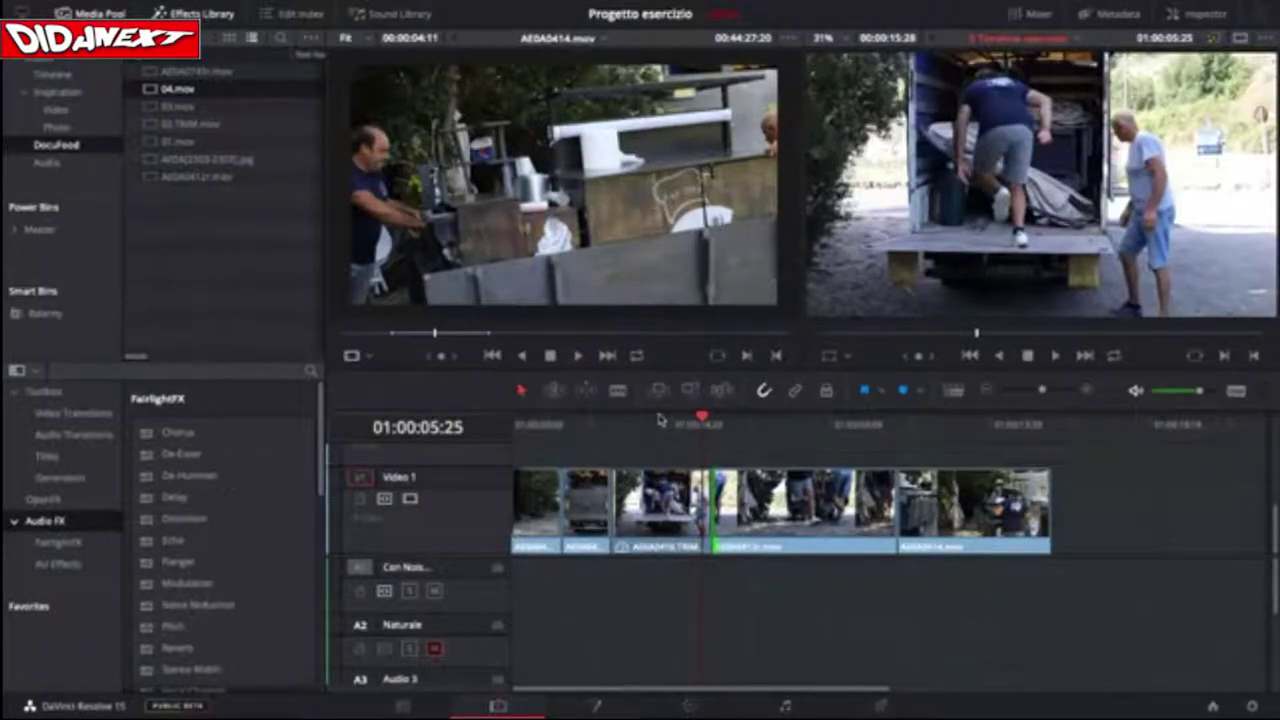
pyautogui.click(658, 419)
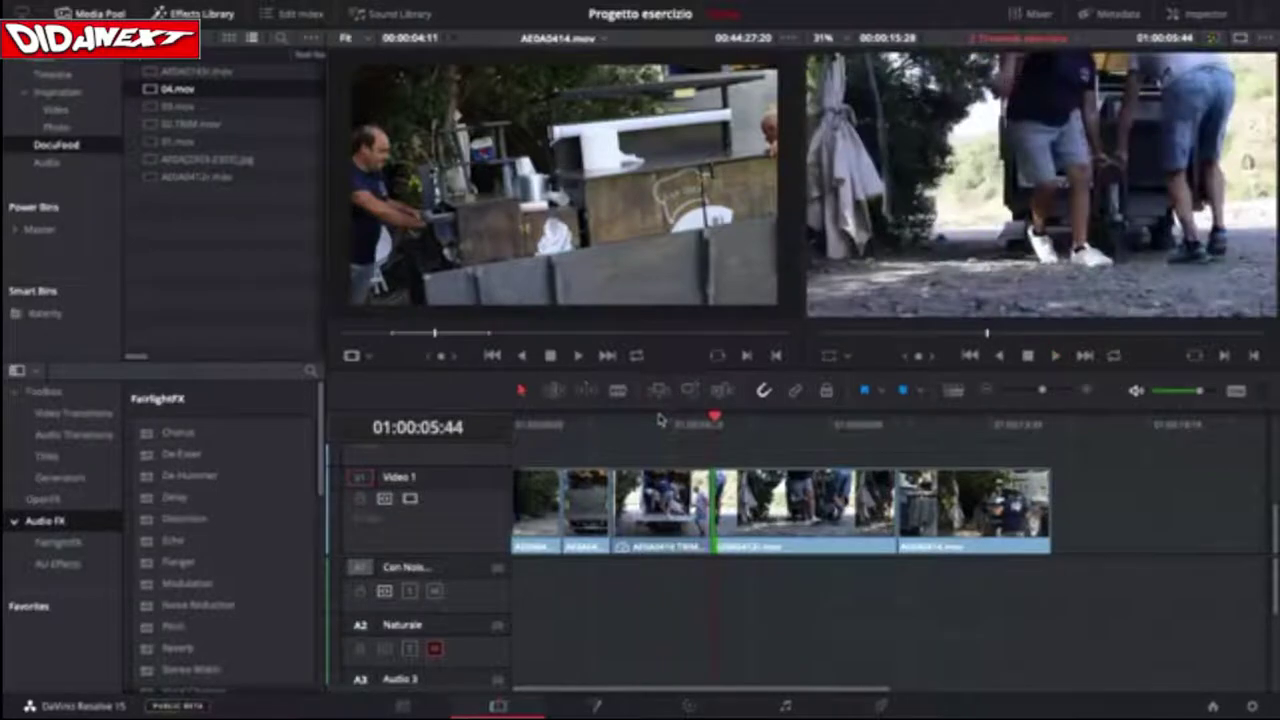
pyautogui.click(660, 420)
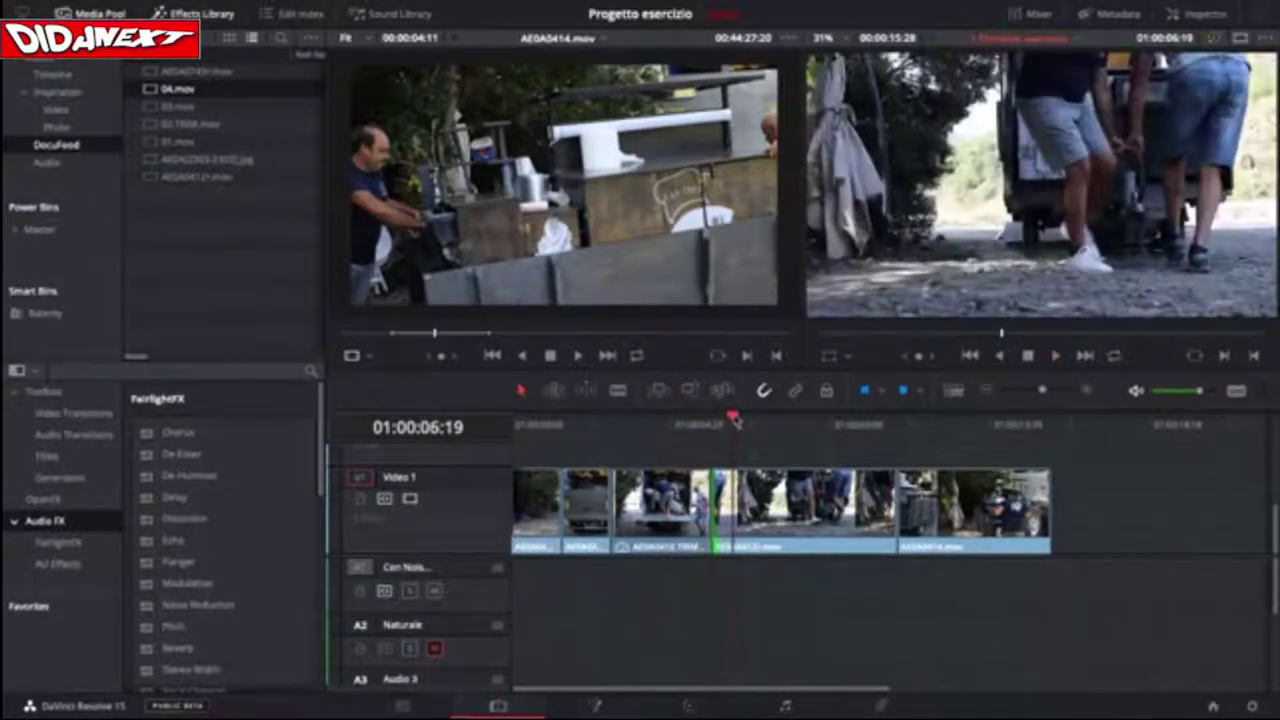
# Scrub back to the fourth clip's first frame at 01:00:05:40 and compare the movement on both sides of the cut.
pyautogui.moveTo(736, 422); pyautogui.dragTo(727, 430)
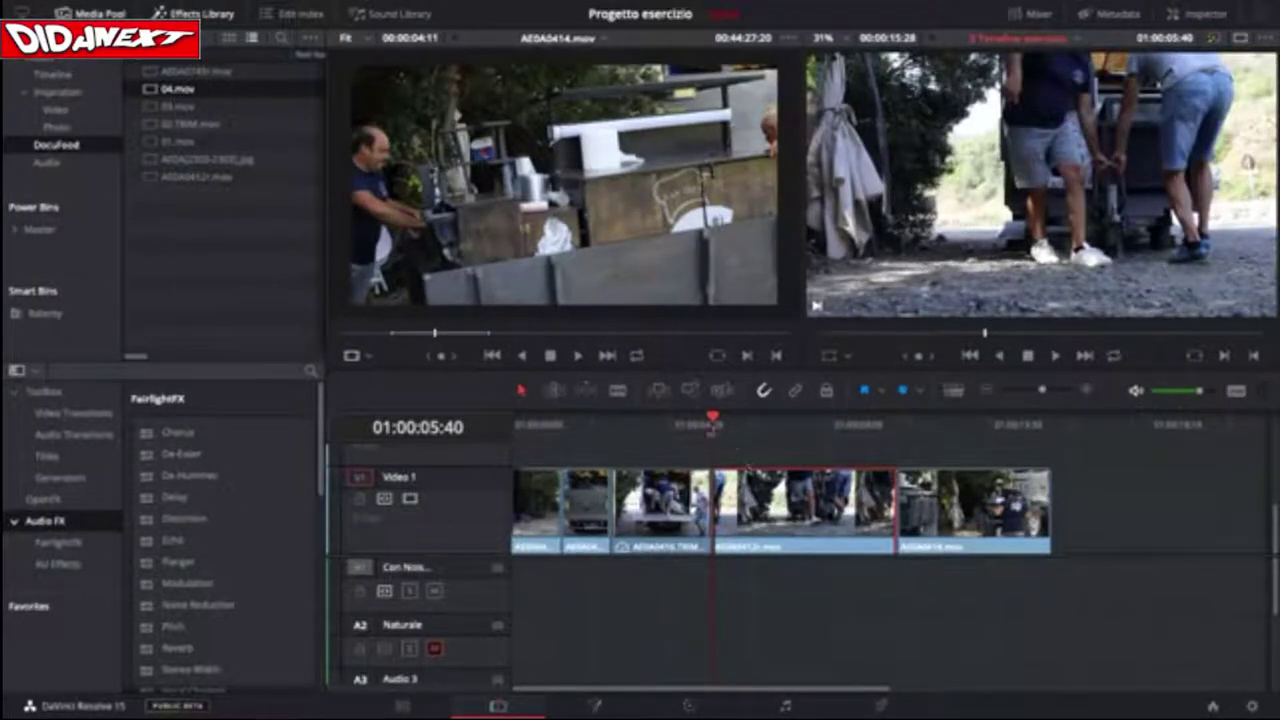
pyautogui.moveTo(708, 425); pyautogui.dragTo(683, 437)
pyautogui.press('space')
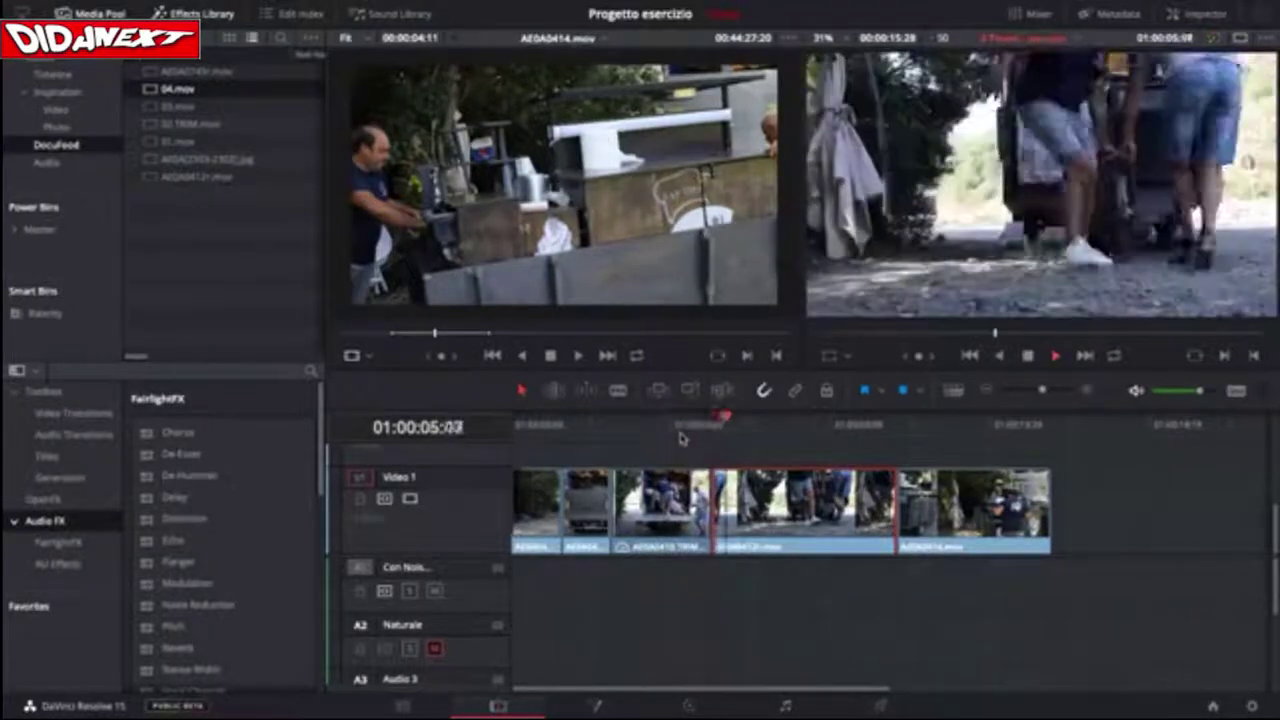
pyautogui.press('space')
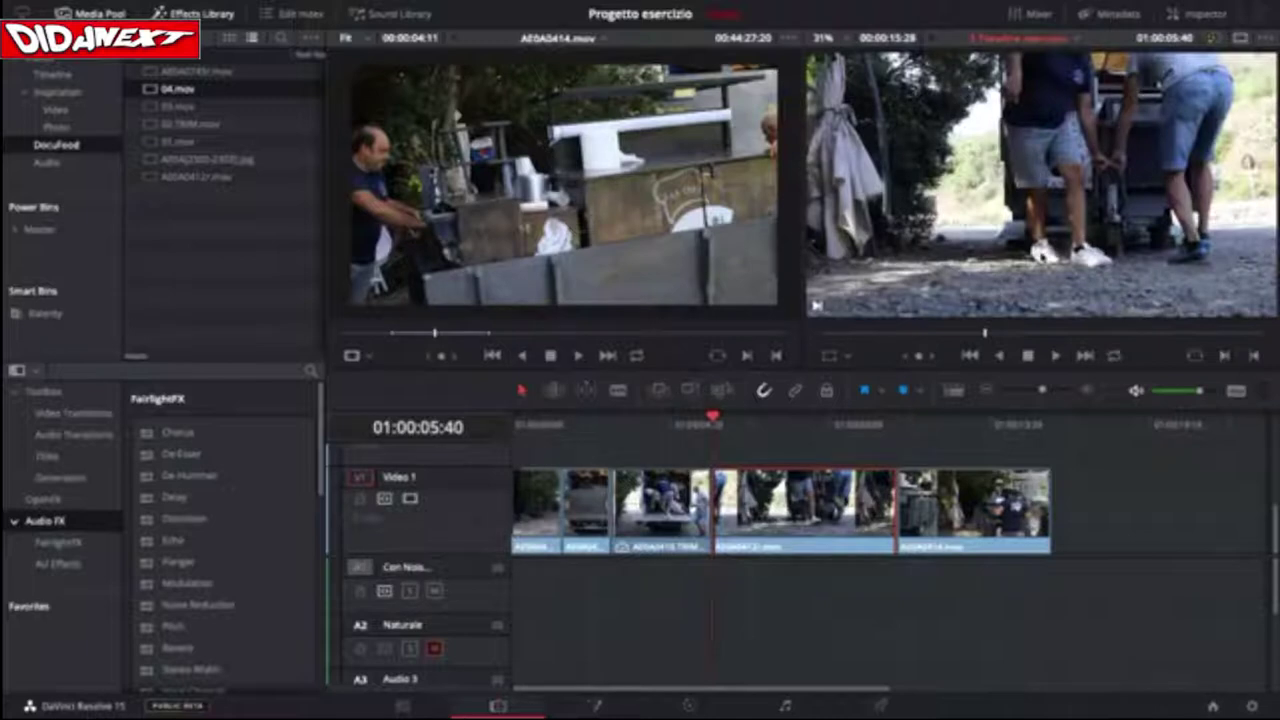
pyautogui.click(668, 424)
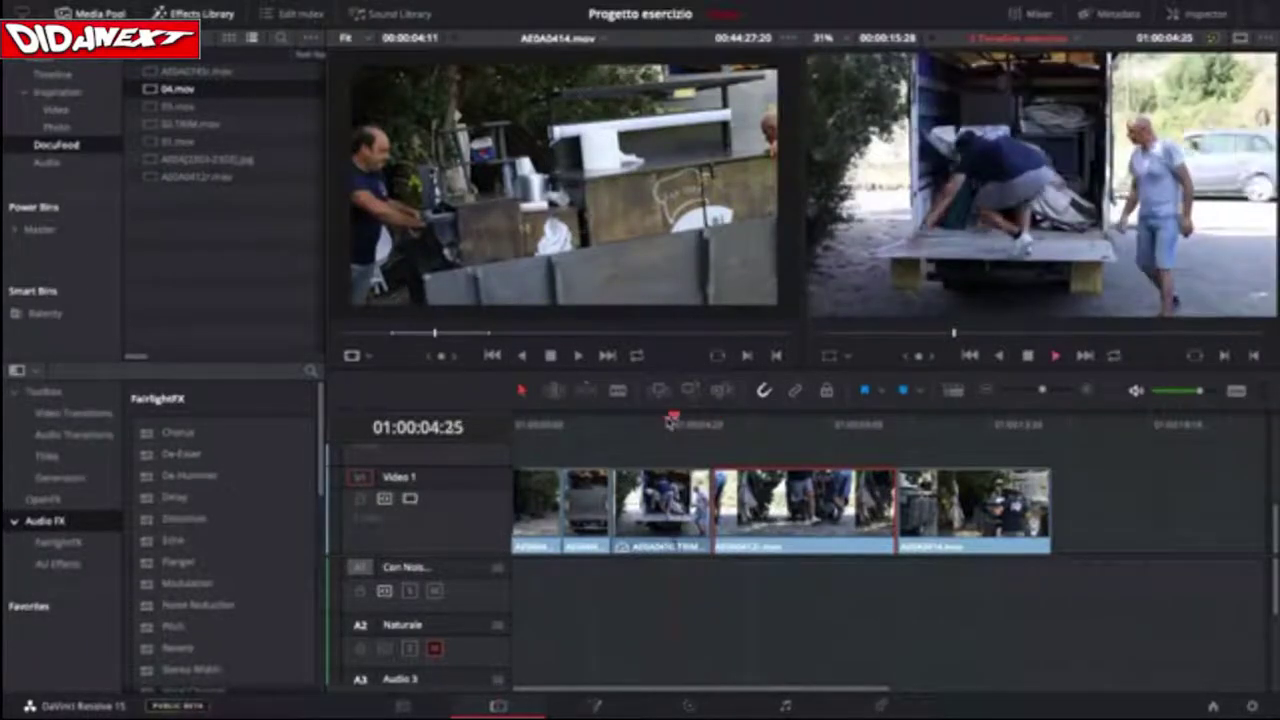
pyautogui.press('space')
pyautogui.press('space')
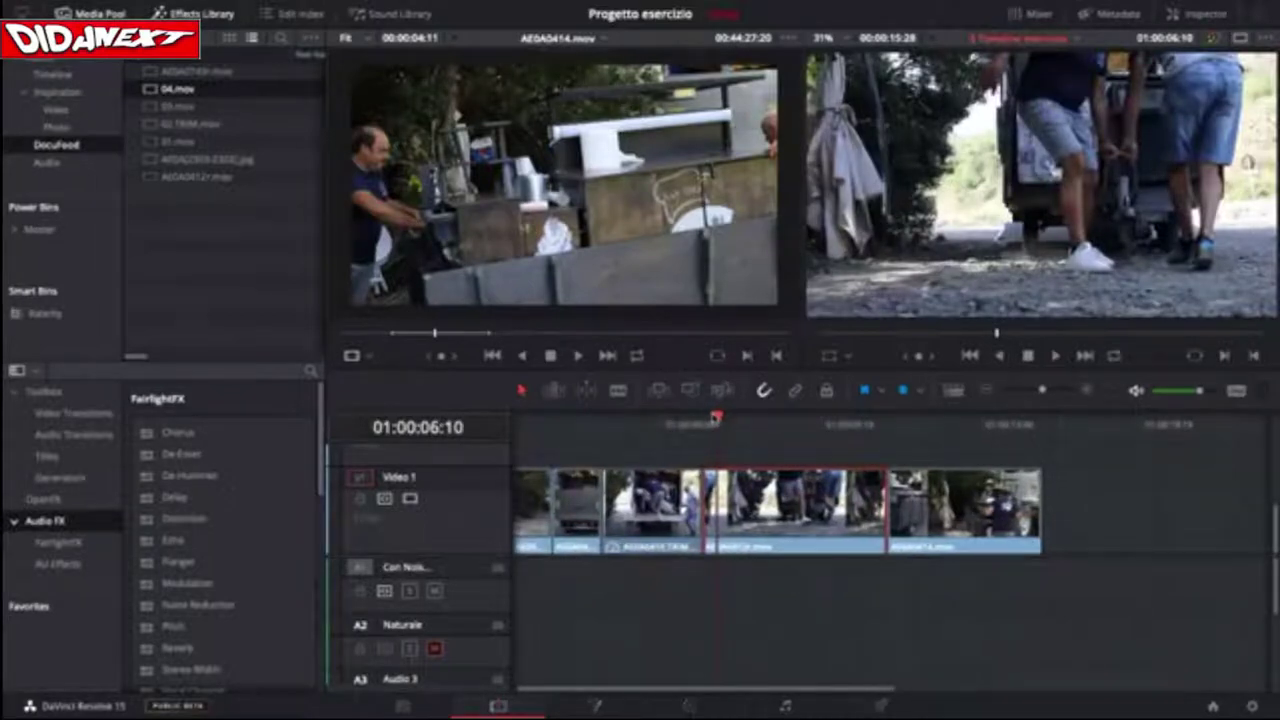
# With the playhead at 01:00:05:40, switch to Trim Edit mode and slip the fourth clip so it opens on a later moment.
pyautogui.click(706, 422)
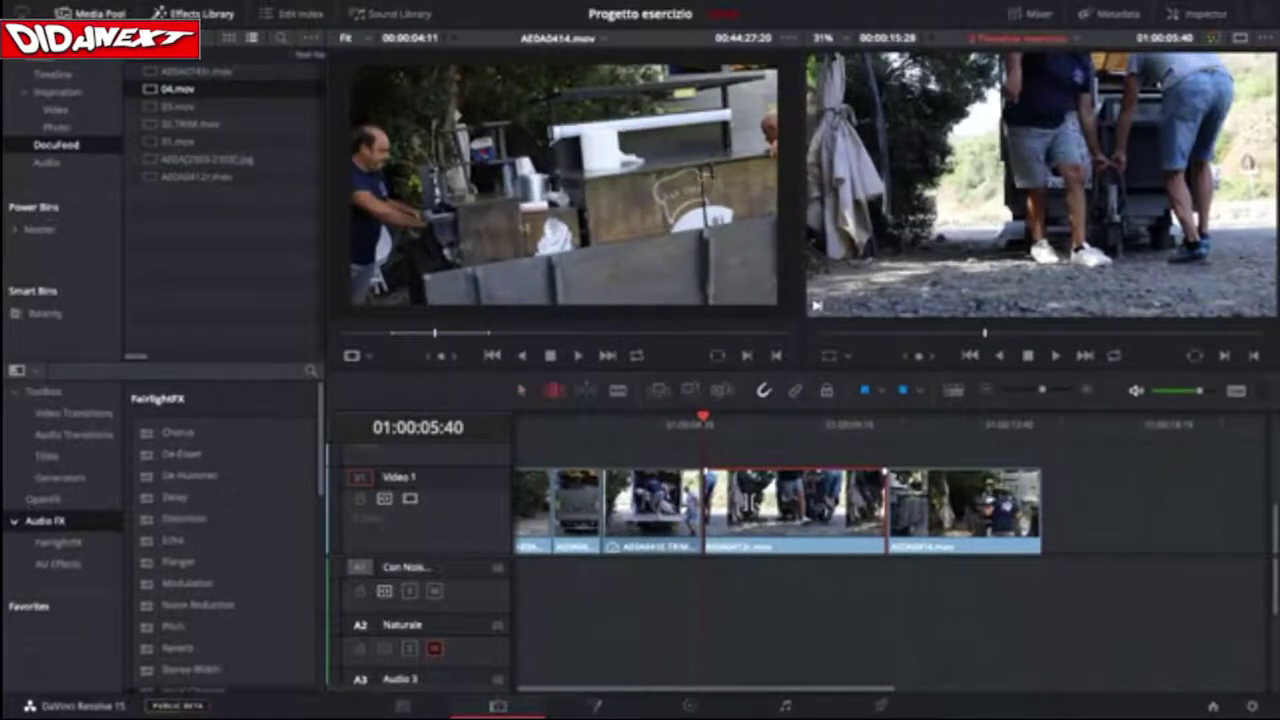
pyautogui.hscroll(3, 780, 510)
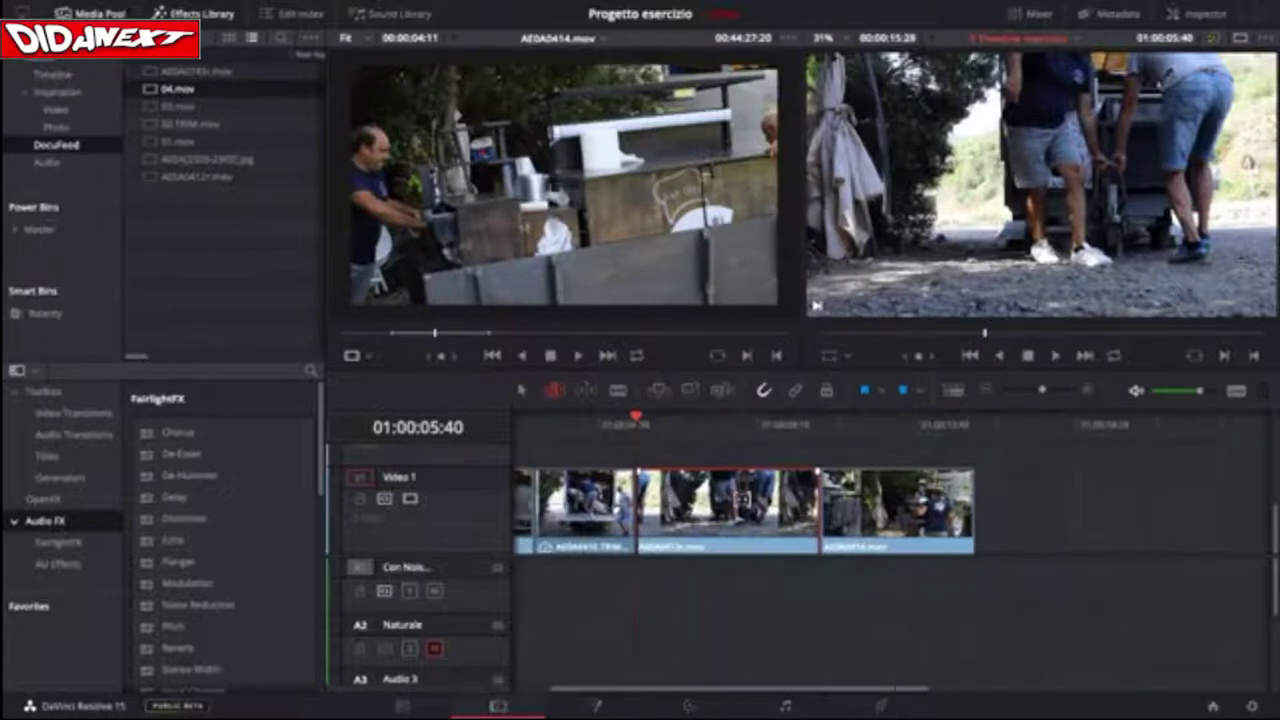
pyautogui.hscroll(-3, 780, 510)
pyautogui.hscroll(-1, 780, 510)
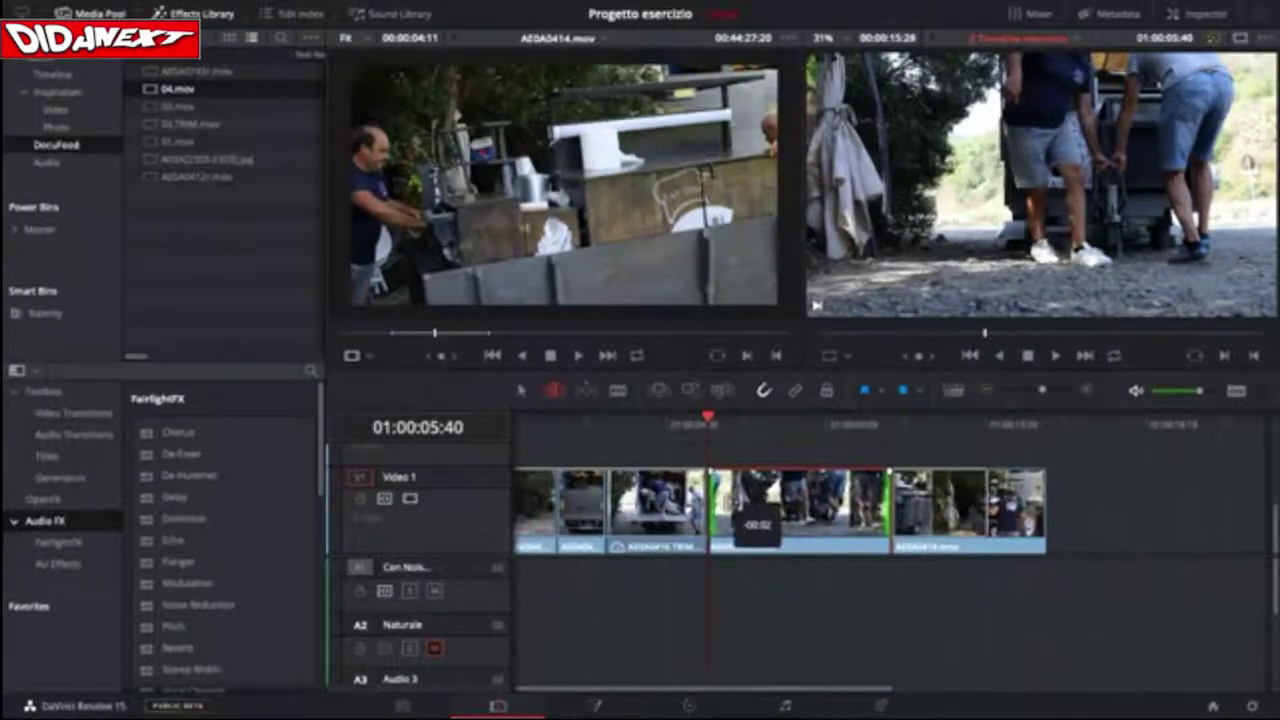
pyautogui.moveTo(740, 505); pyautogui.dragTo(730, 517)
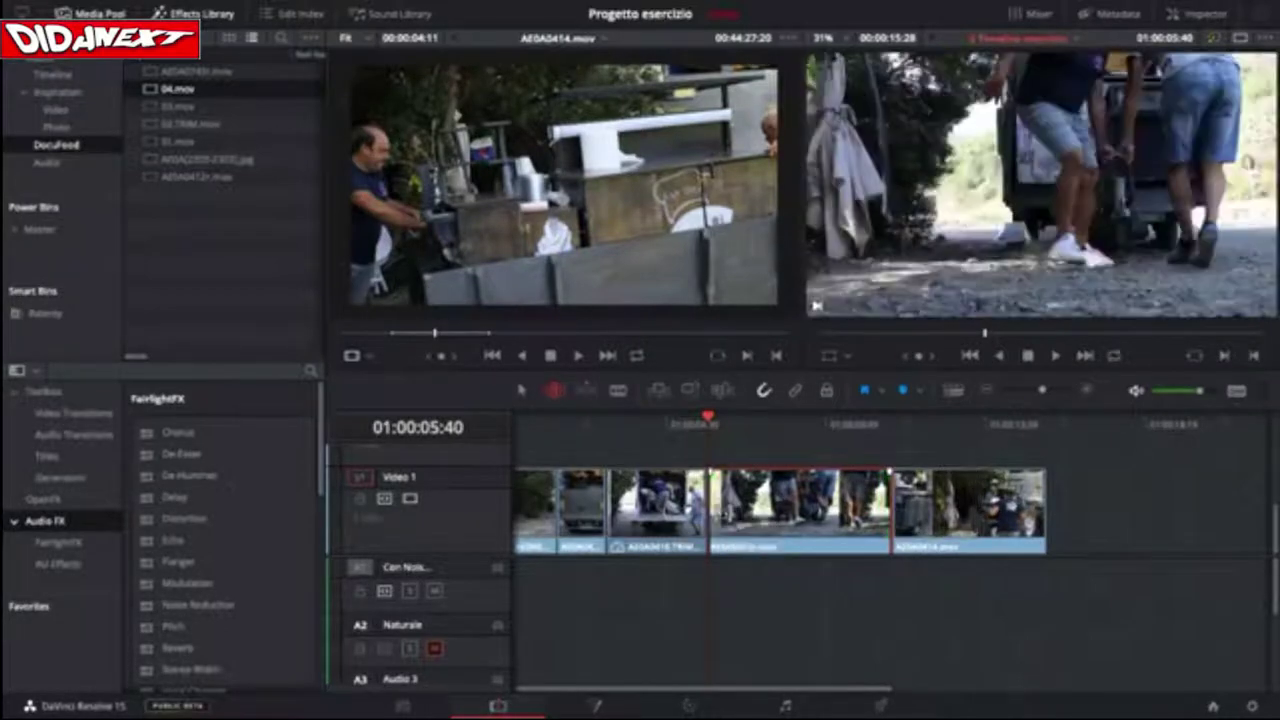
# Replay the cut into the slipped fourth clip several times and continue playing towards the clip's end.
pyautogui.click(668, 423)
pyautogui.press('space')
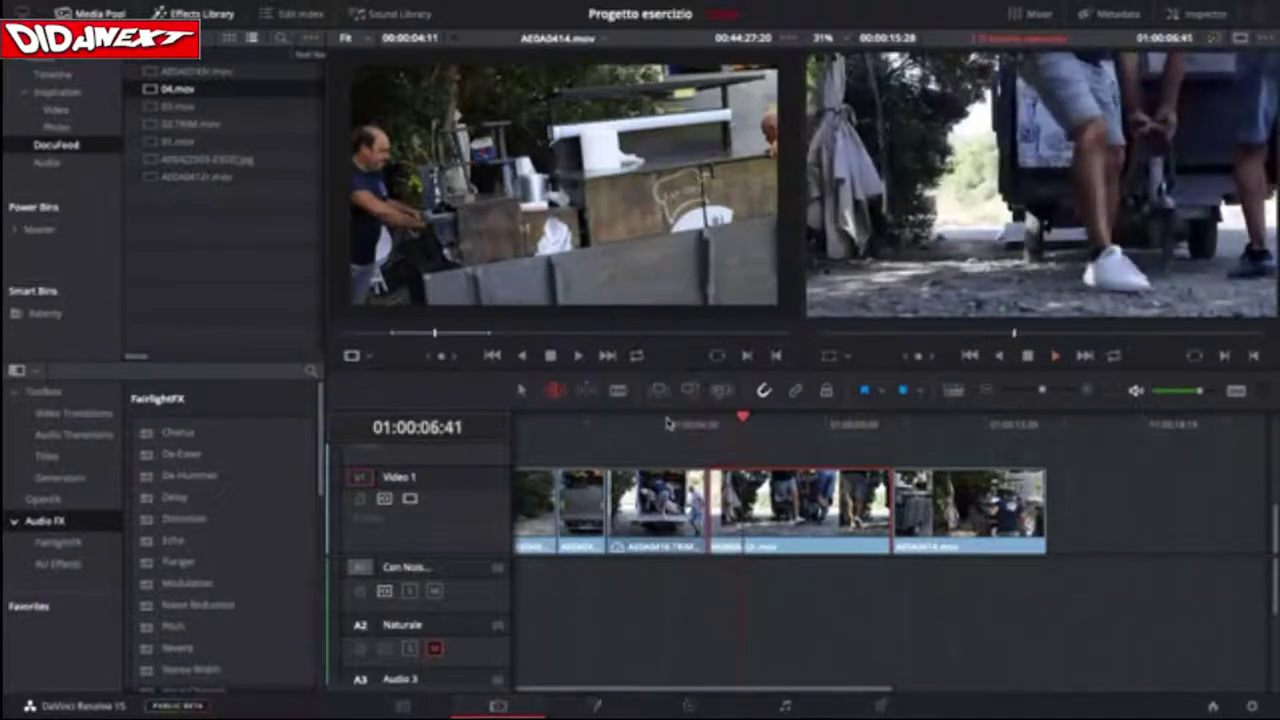
pyautogui.click(668, 423)
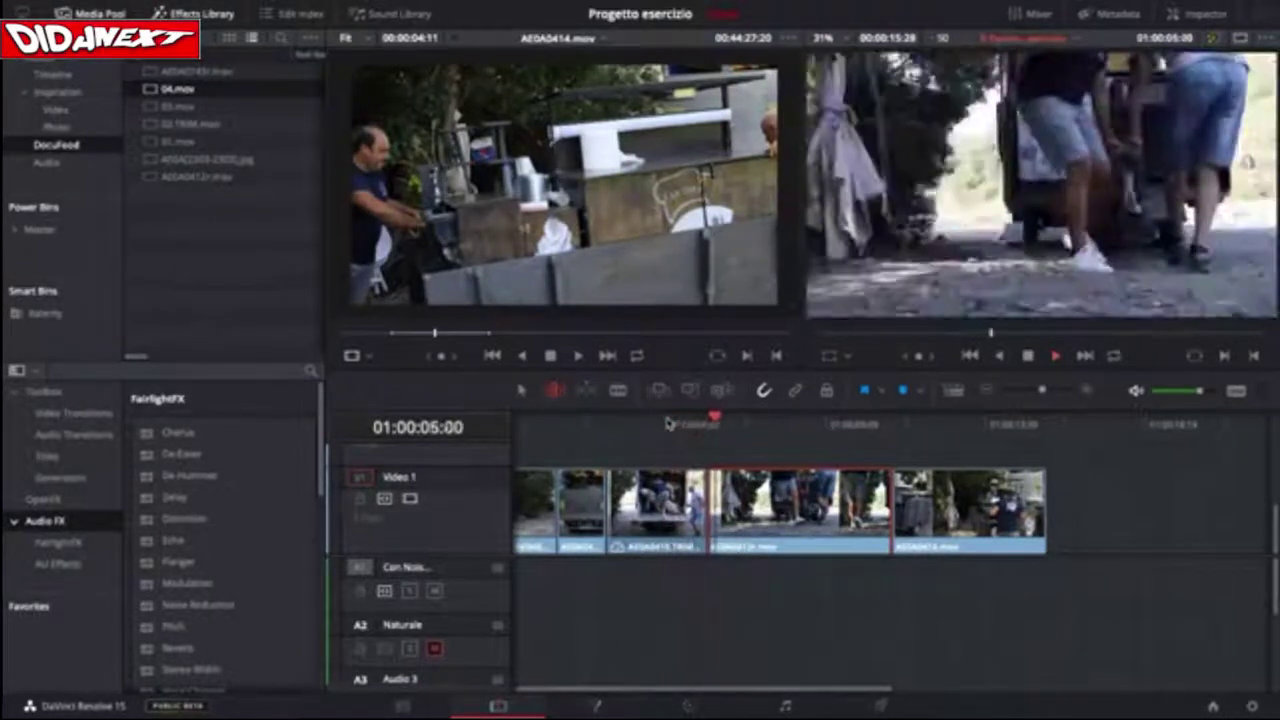
pyautogui.click(668, 423)
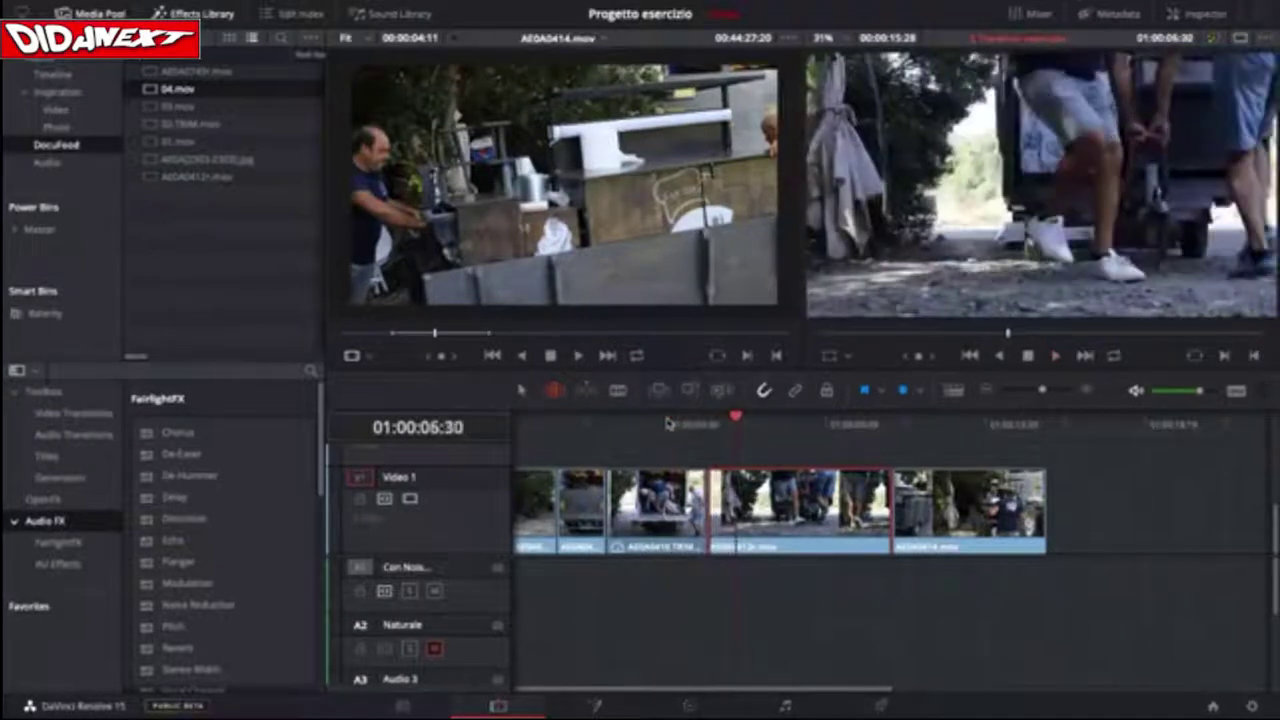
pyautogui.click(668, 423)
pyautogui.press('space')
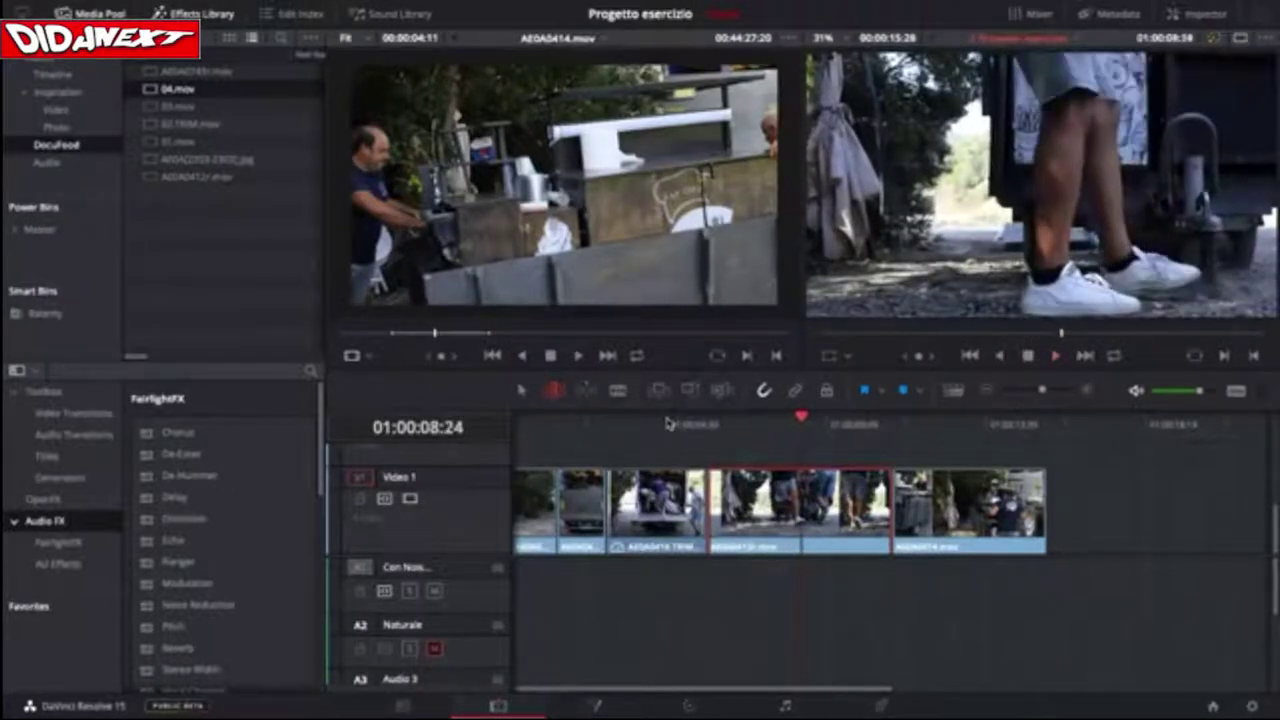
pyautogui.press('space')
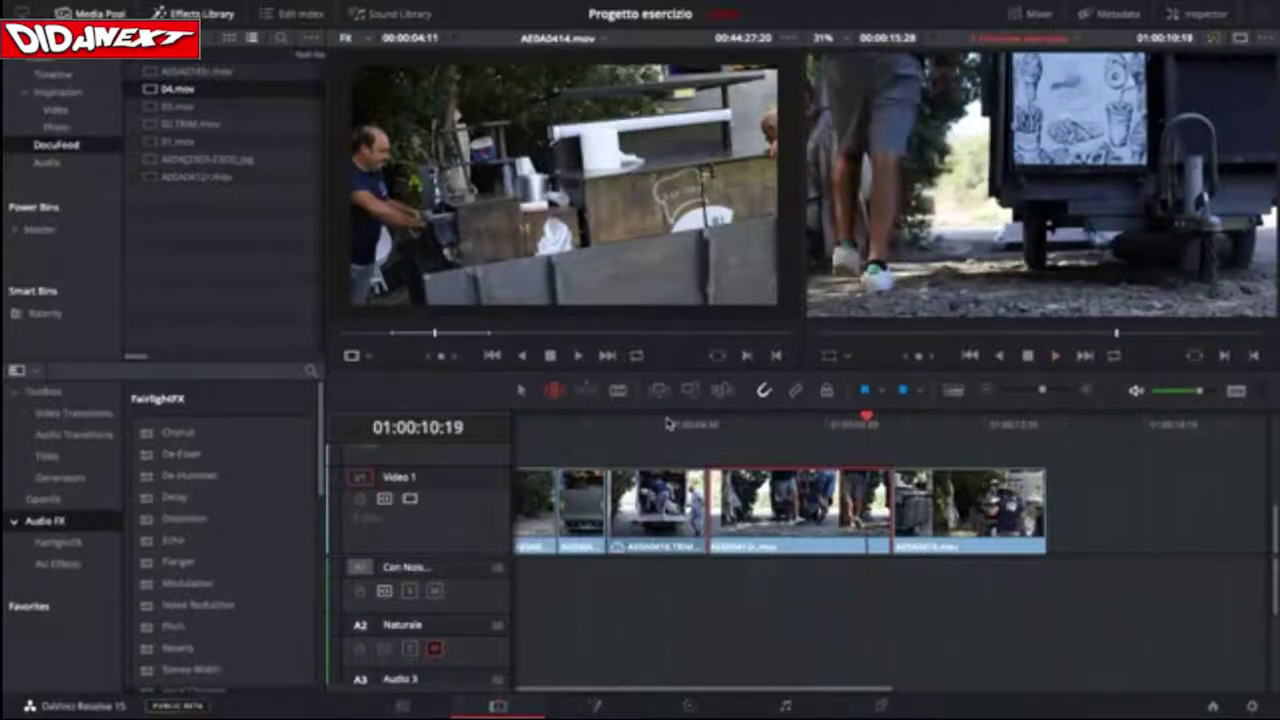
# Ripple trim the fourth clip's end back to 01:00:09:24 and play through into the fifth clip.
pyautogui.moveTo(866, 420); pyautogui.dragTo(837, 423)
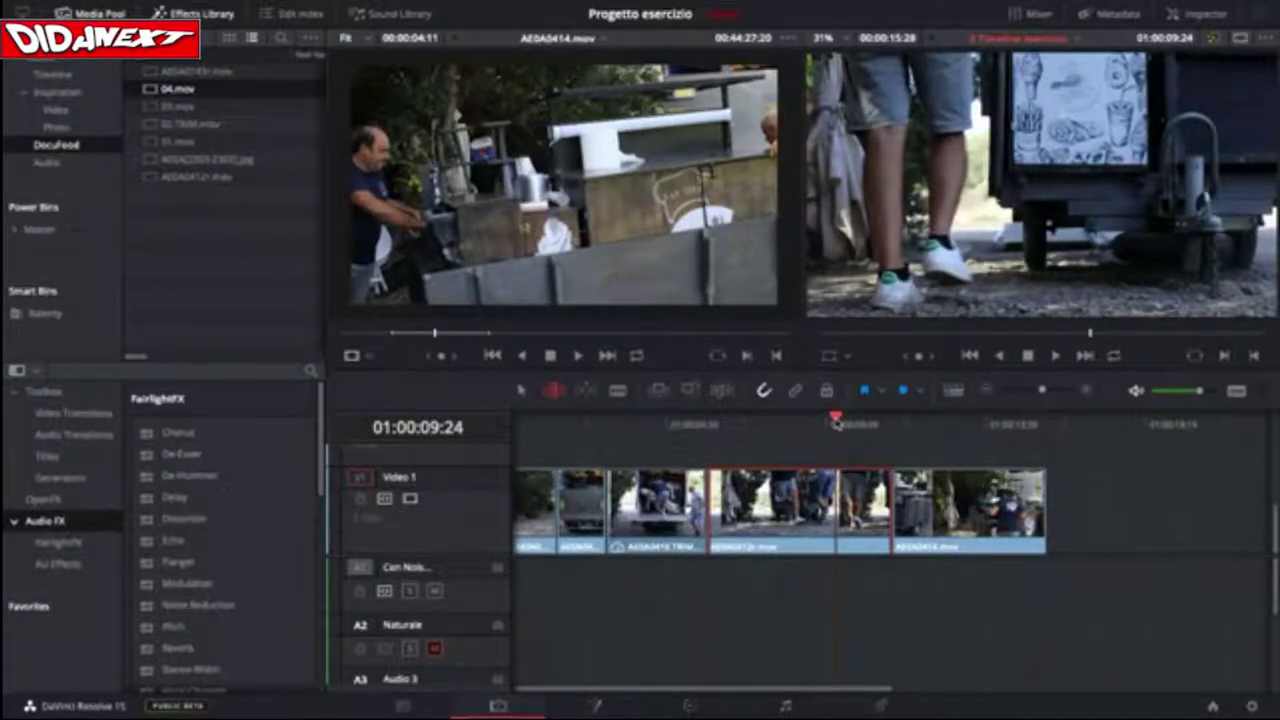
pyautogui.press('Delete')
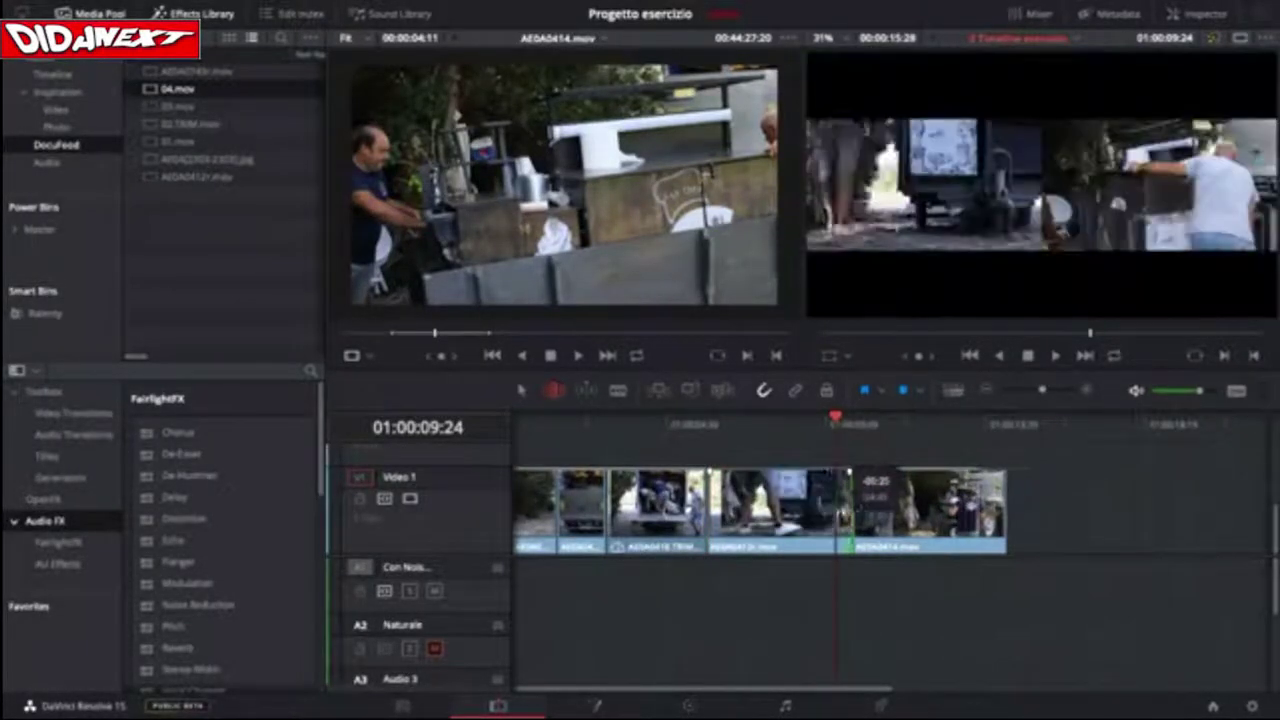
pyautogui.click(668, 421)
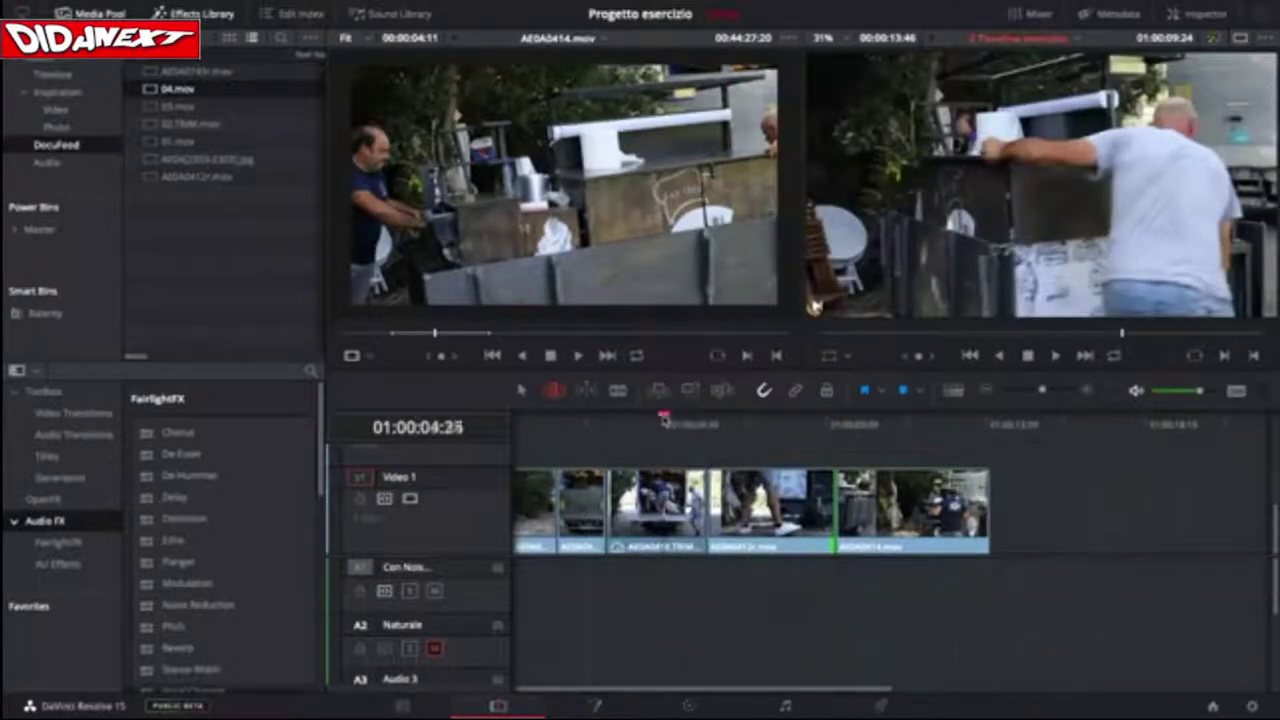
pyautogui.press('space')
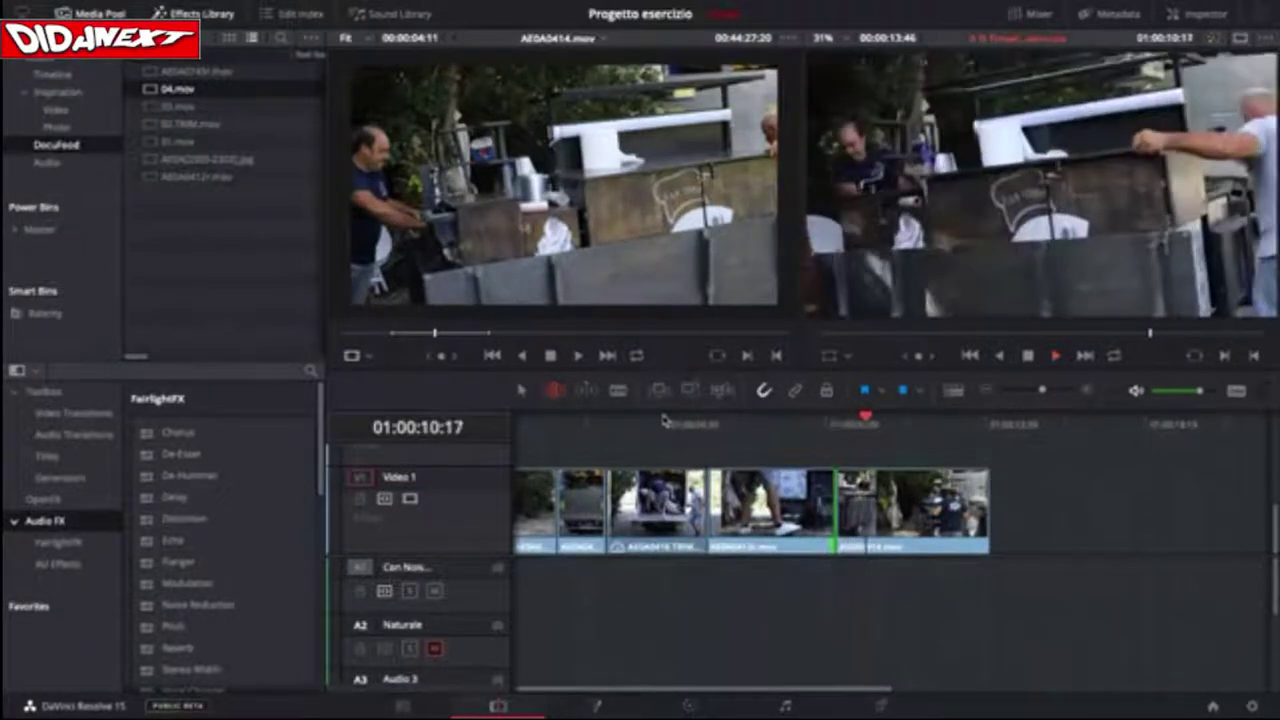
# Examine the cut between the fourth and fifth clips frame by frame, and return the playhead to 01:00:00:00.
pyautogui.moveTo(865, 422); pyautogui.dragTo(823, 432)
pyautogui.click(822, 428)
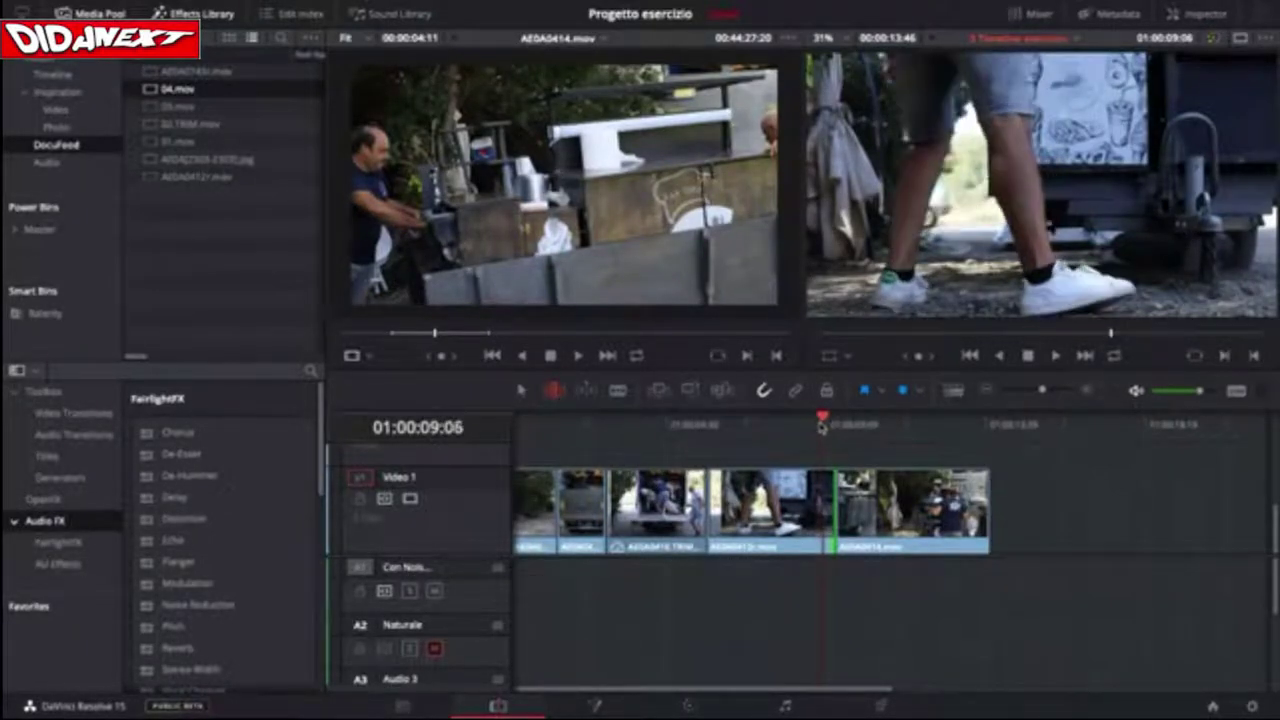
pyautogui.click(822, 427)
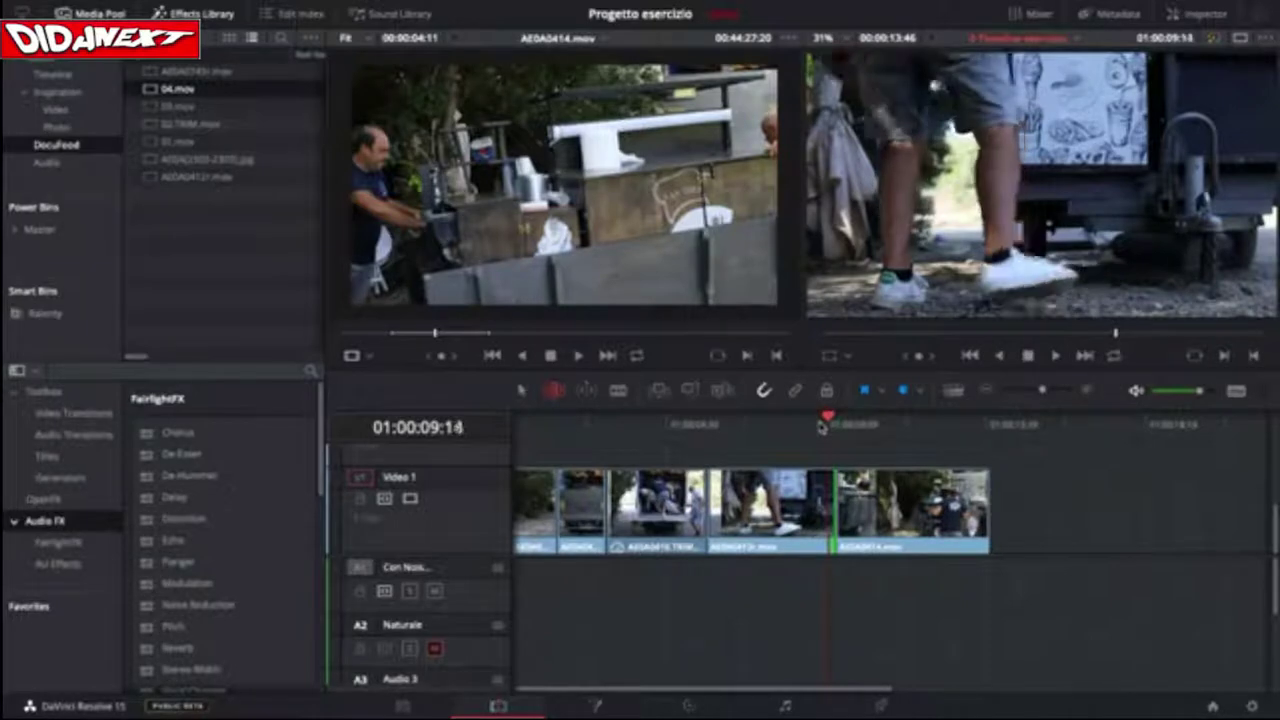
pyautogui.press('Right')
pyautogui.press('Right')
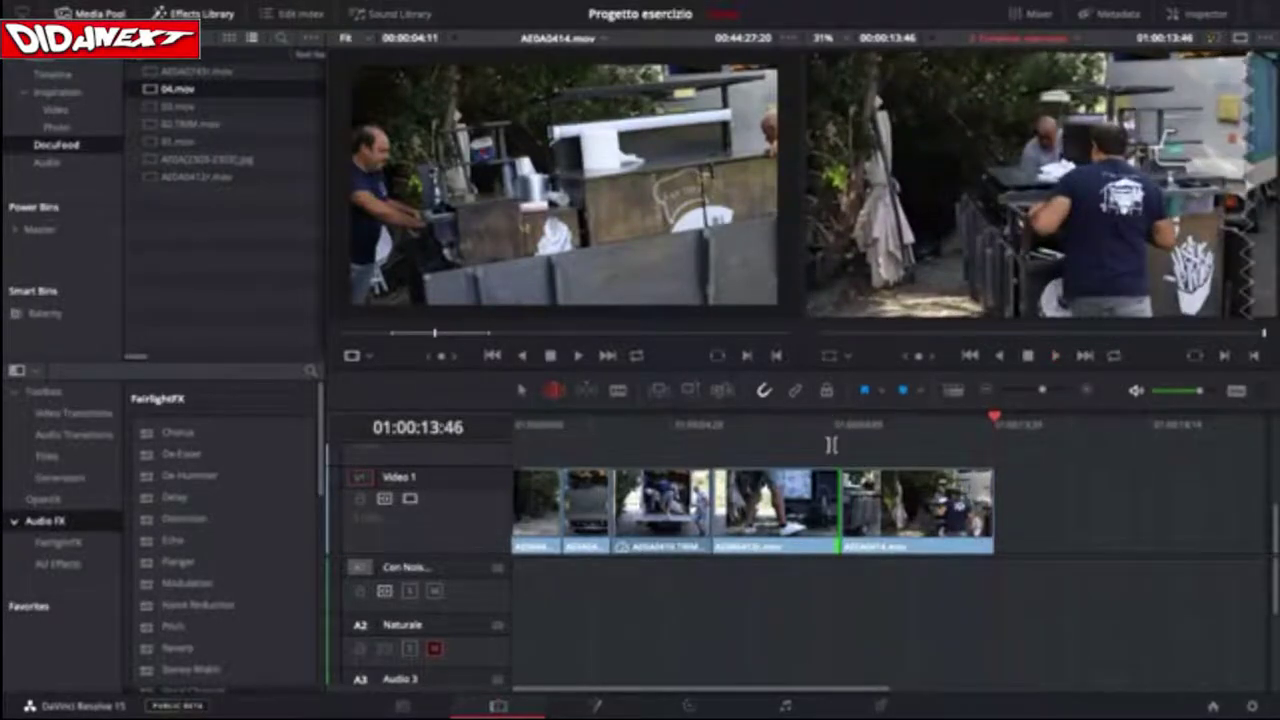
pyautogui.moveTo(946, 437); pyautogui.dragTo(491, 446)
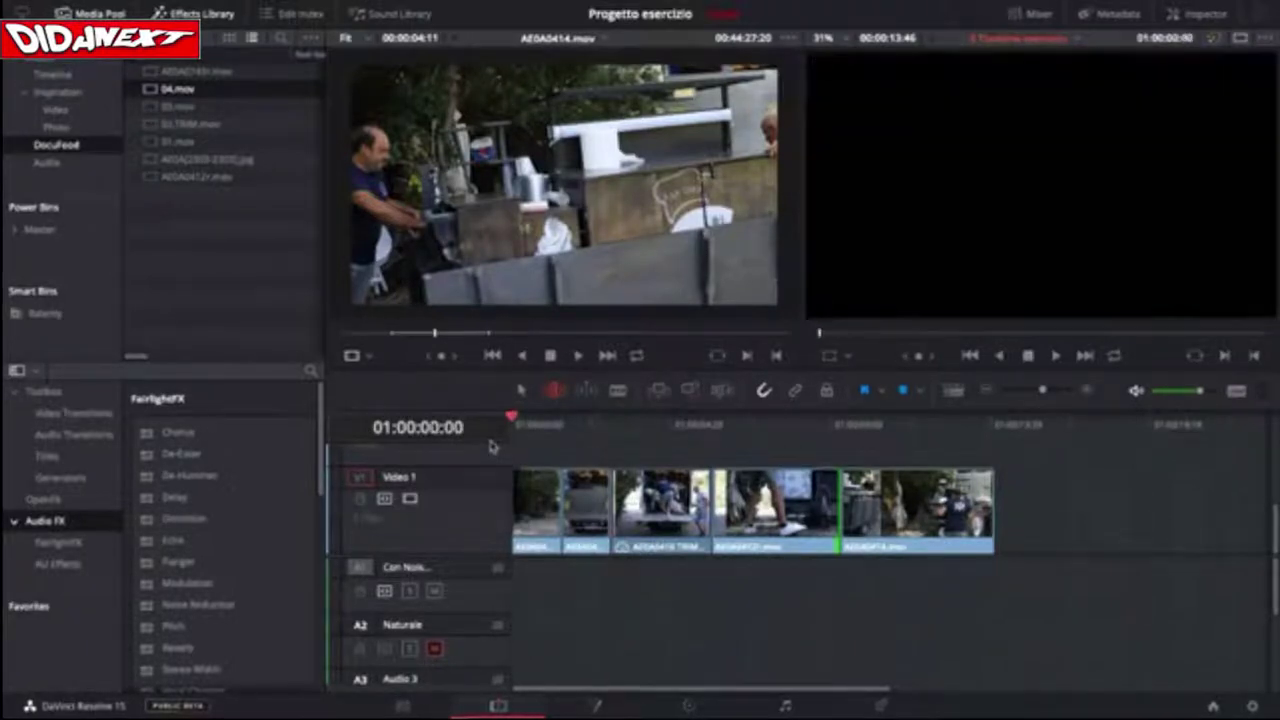